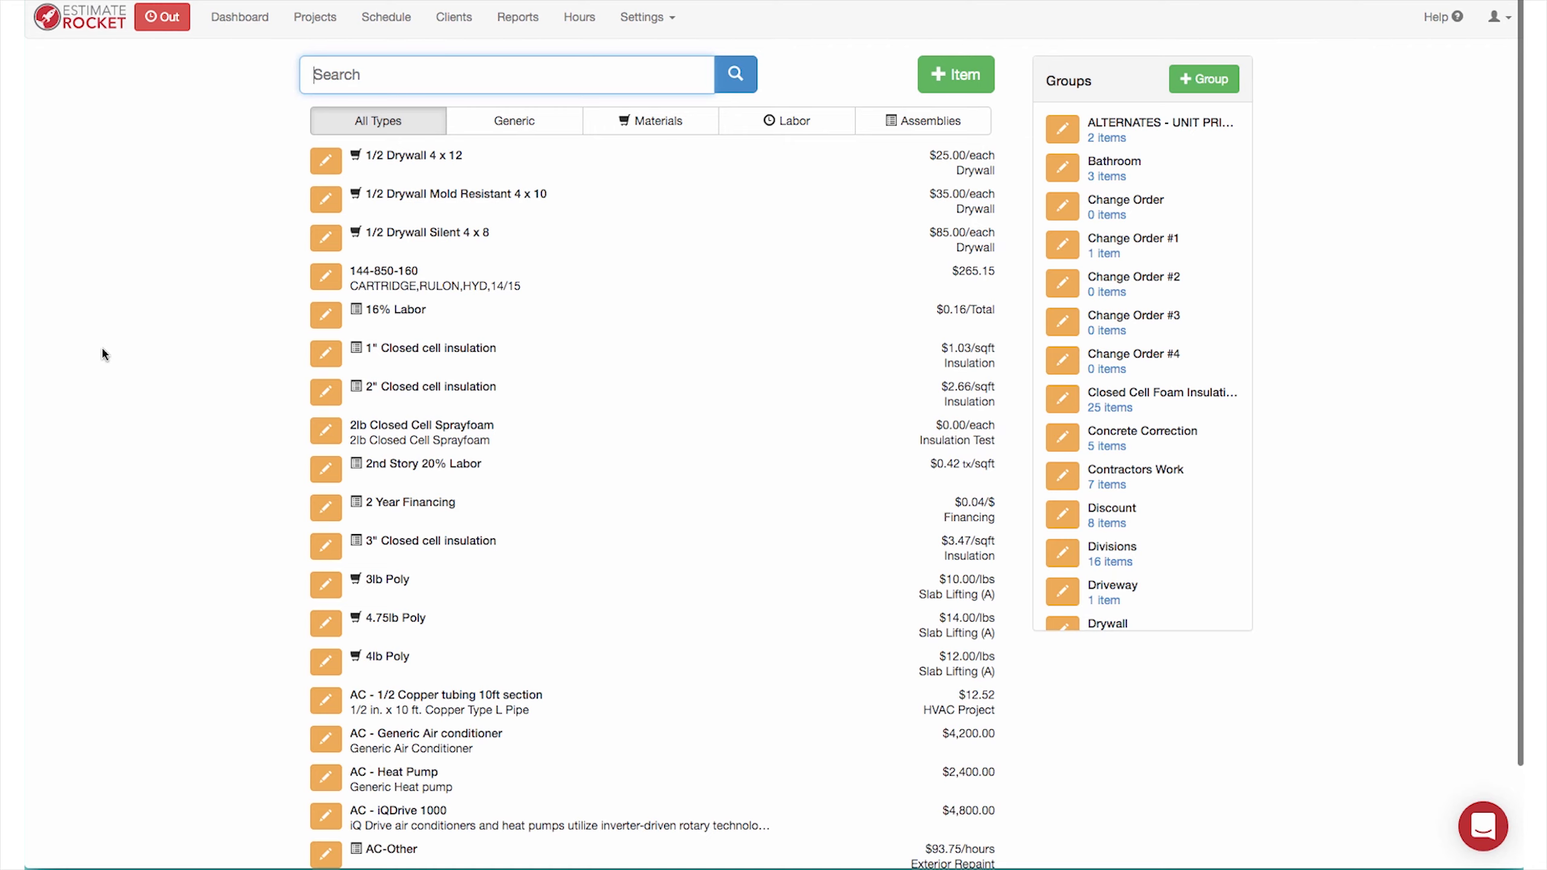
# Open the item list in the settings and look through the labor items
pyautogui.click(647, 18)
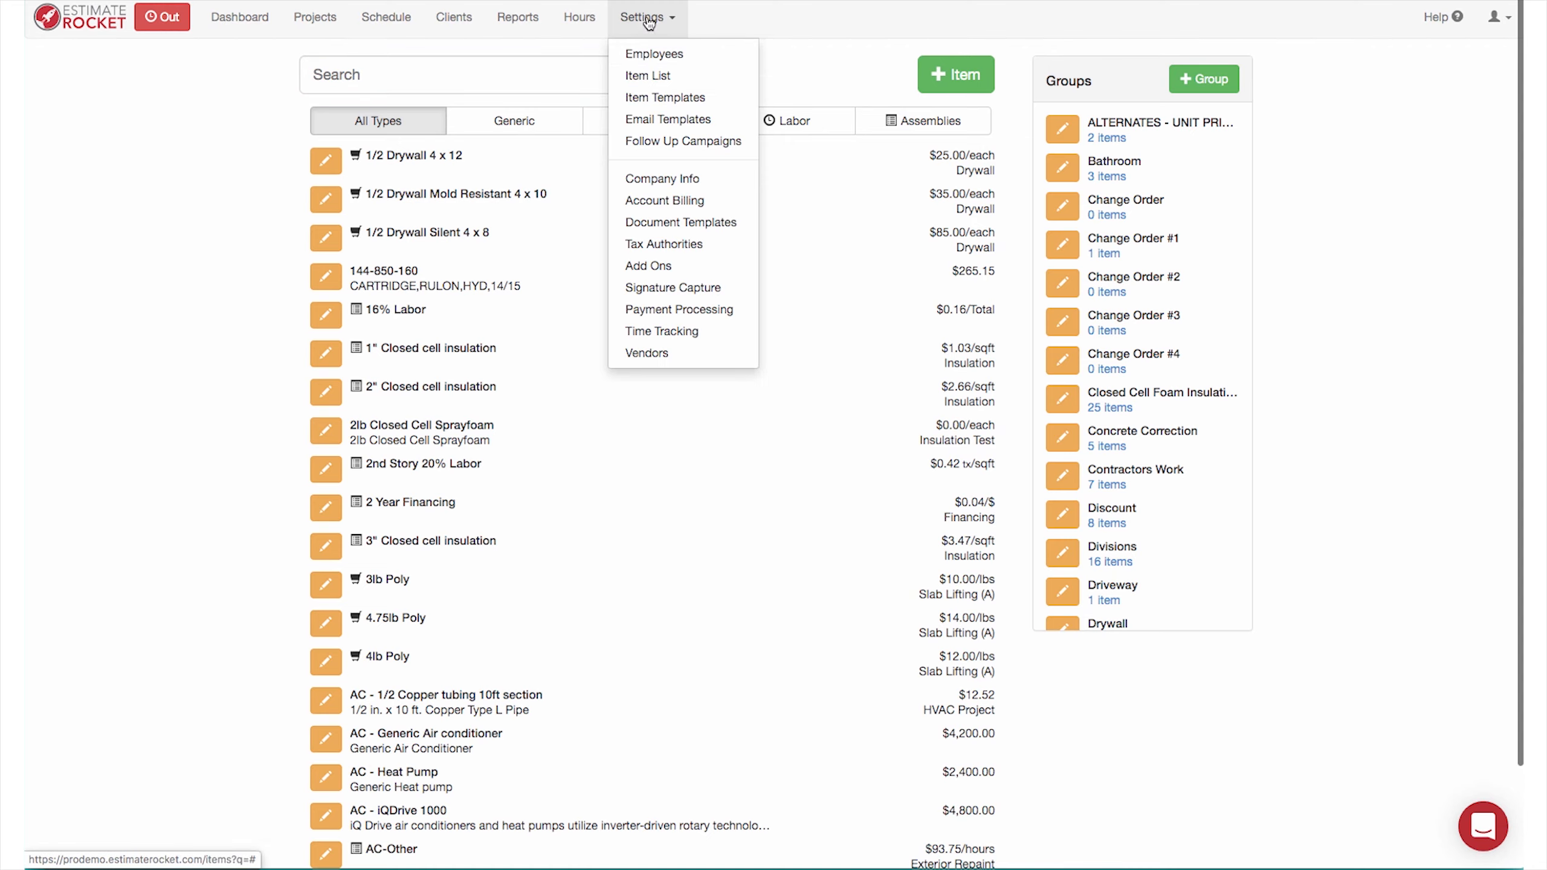
pyautogui.click(650, 78)
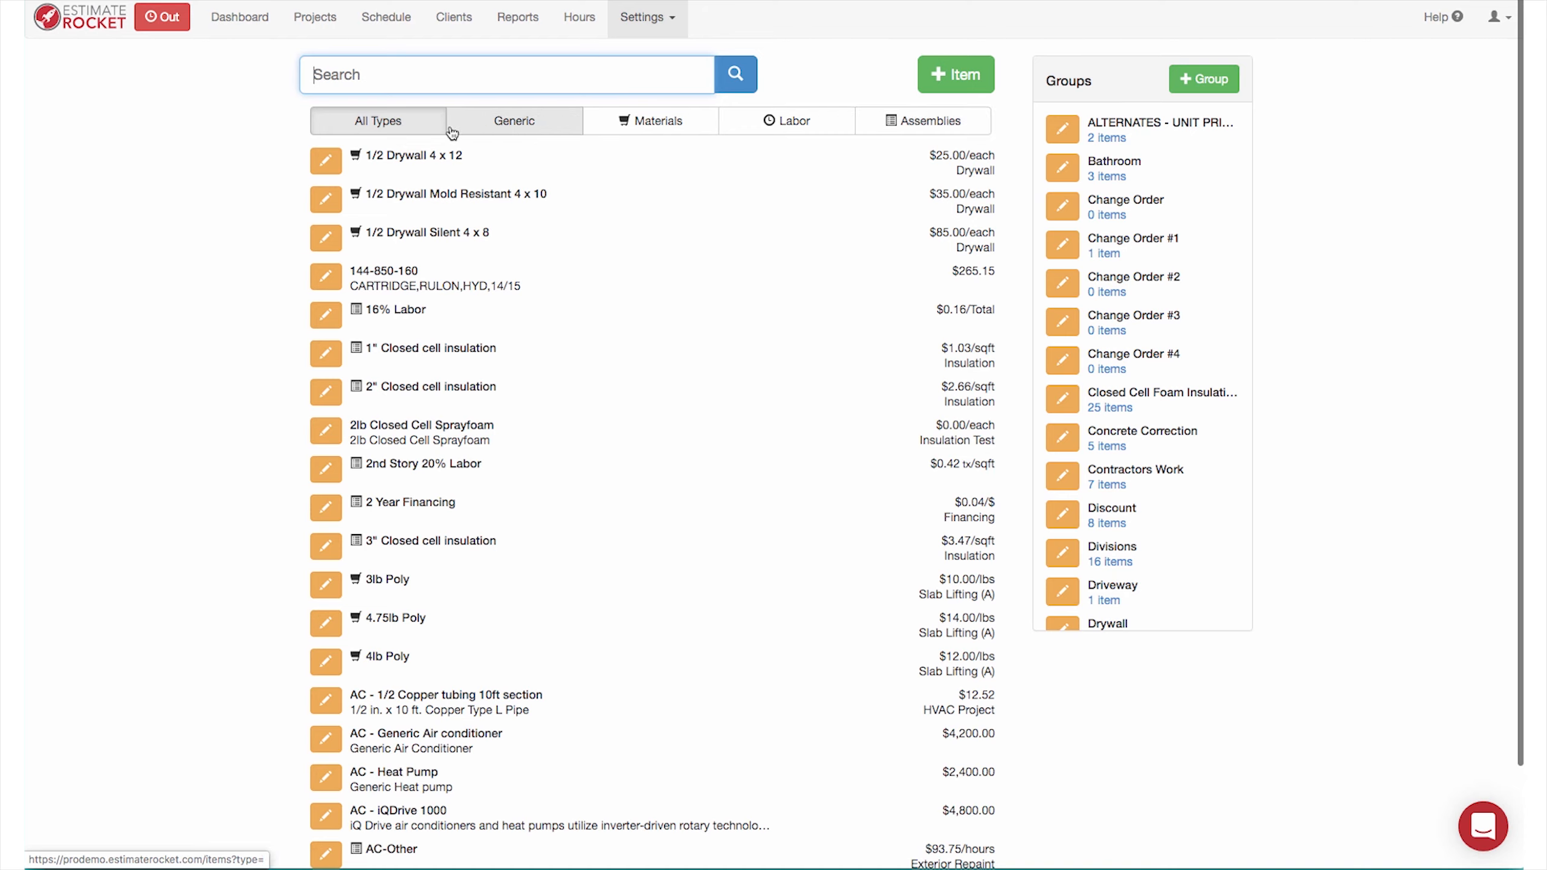
pyautogui.click(789, 122)
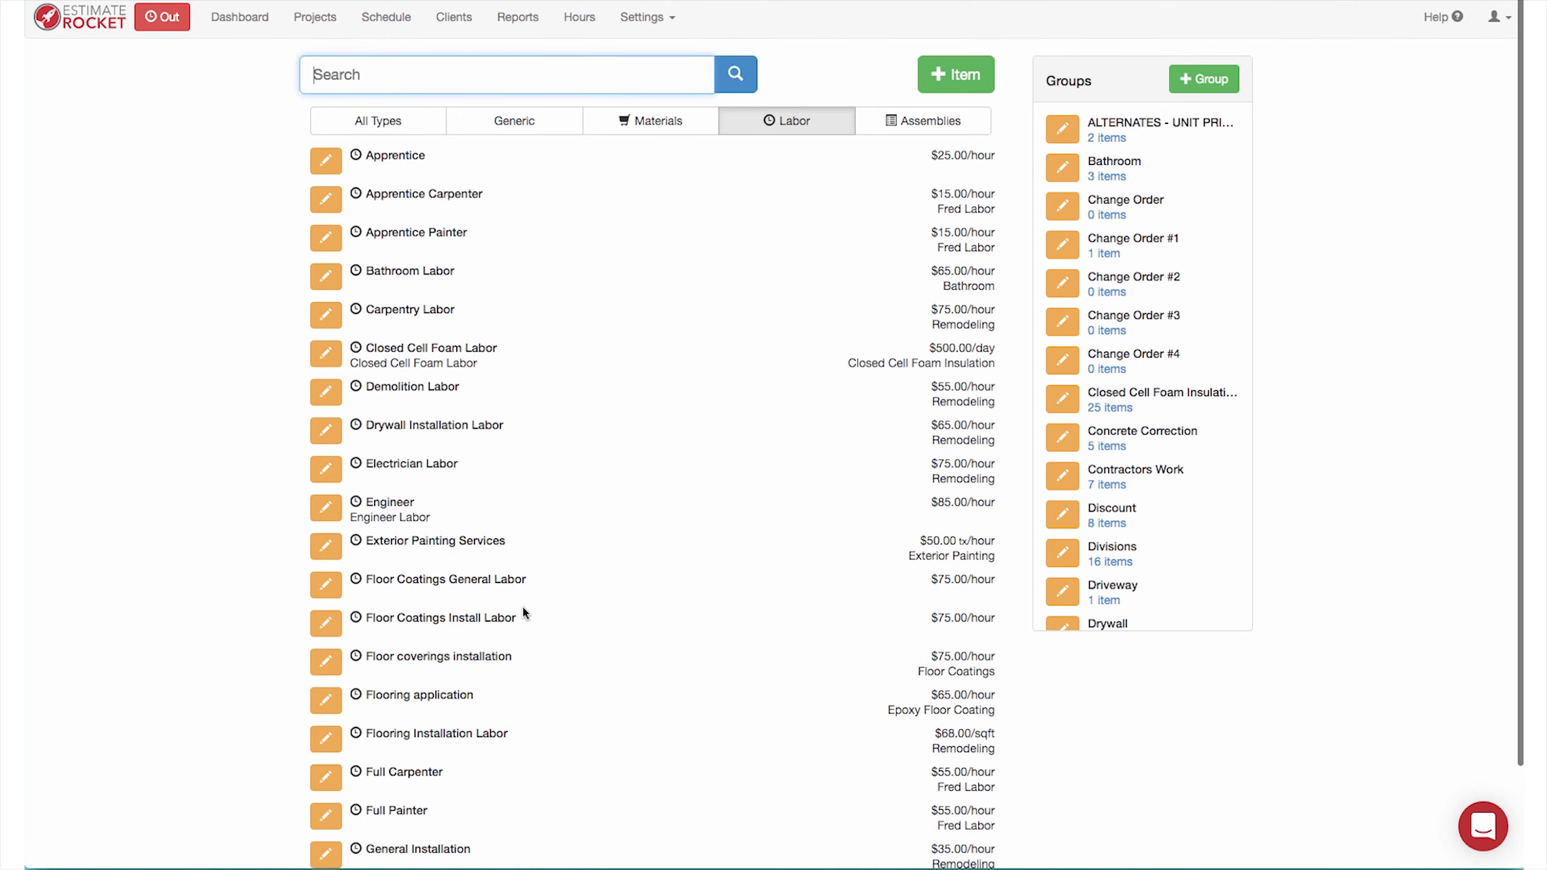
pyautogui.scroll(-5, 507, 349)
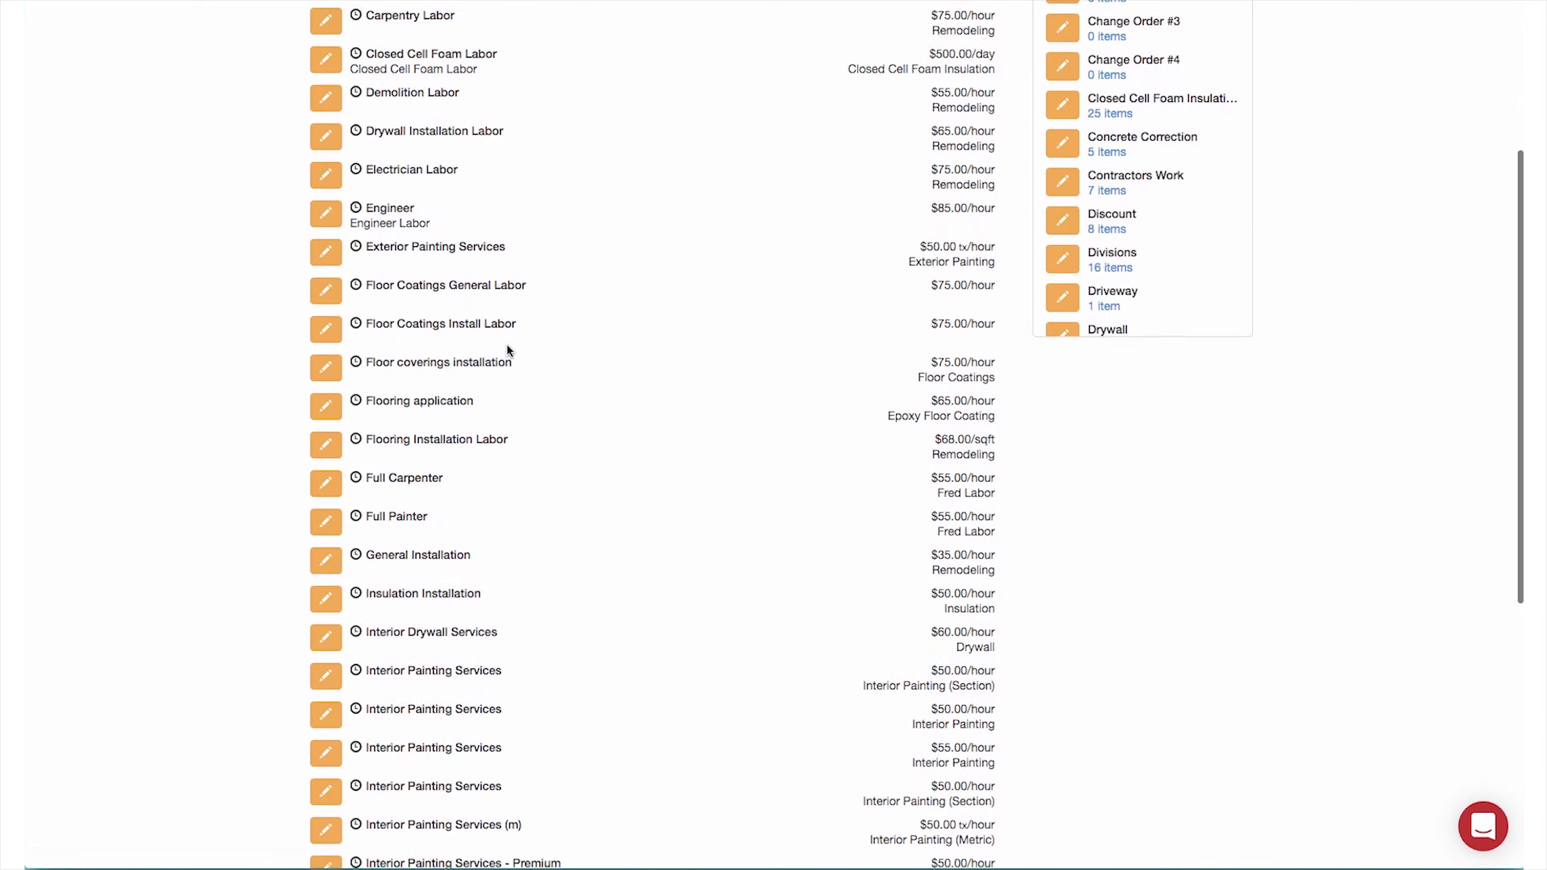
pyautogui.scroll(-9, 508, 349)
pyautogui.scroll(14, 510, 353)
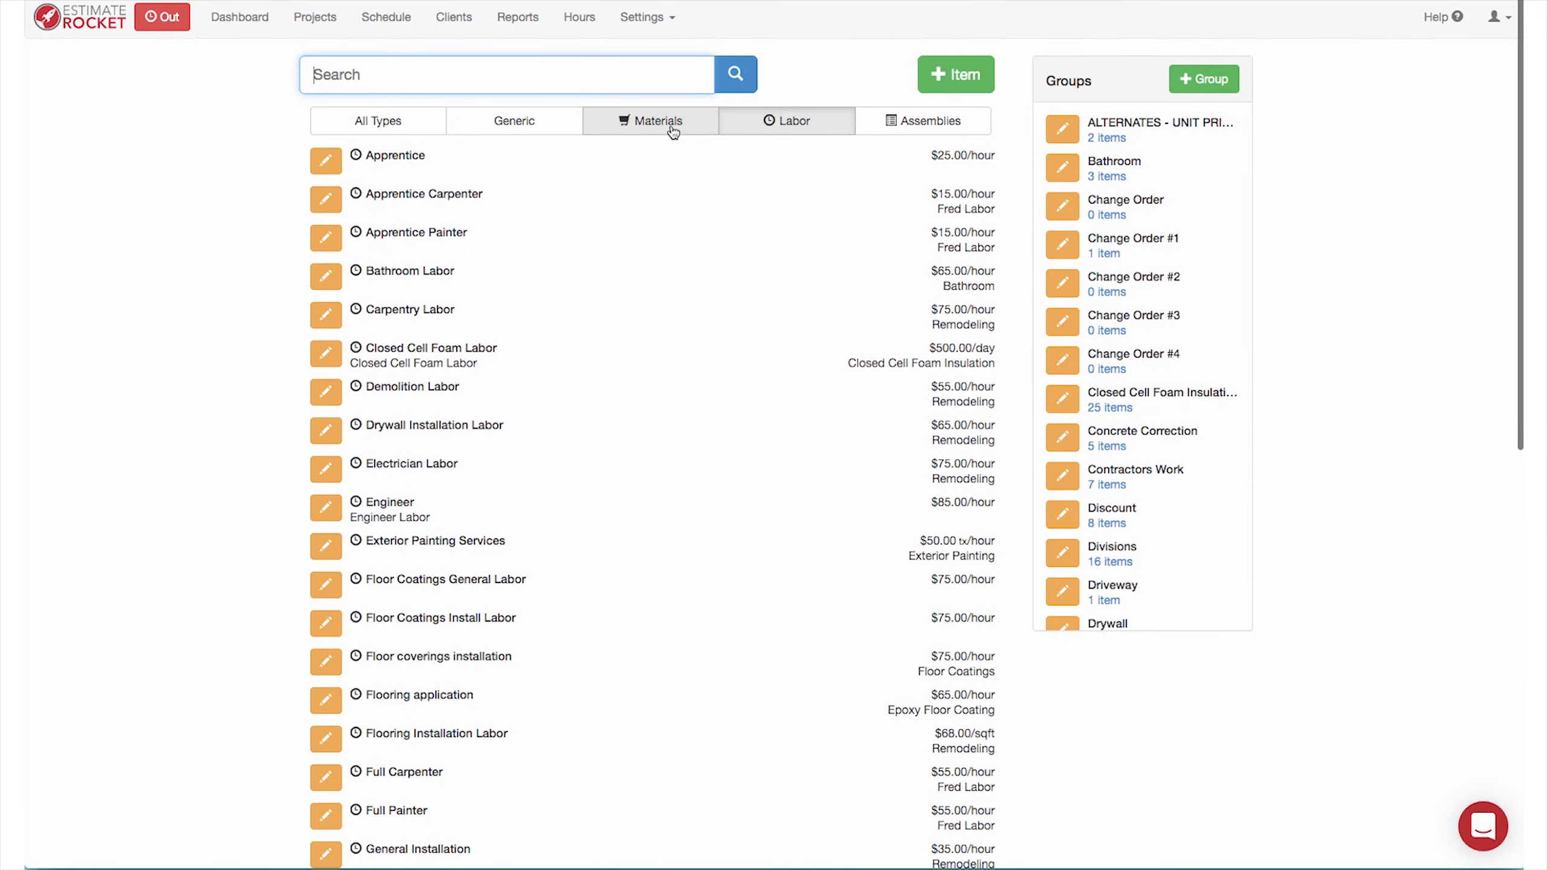
# Review the material, assembly and generic items in turn, and return the list to all item types
pyautogui.click(648, 127)
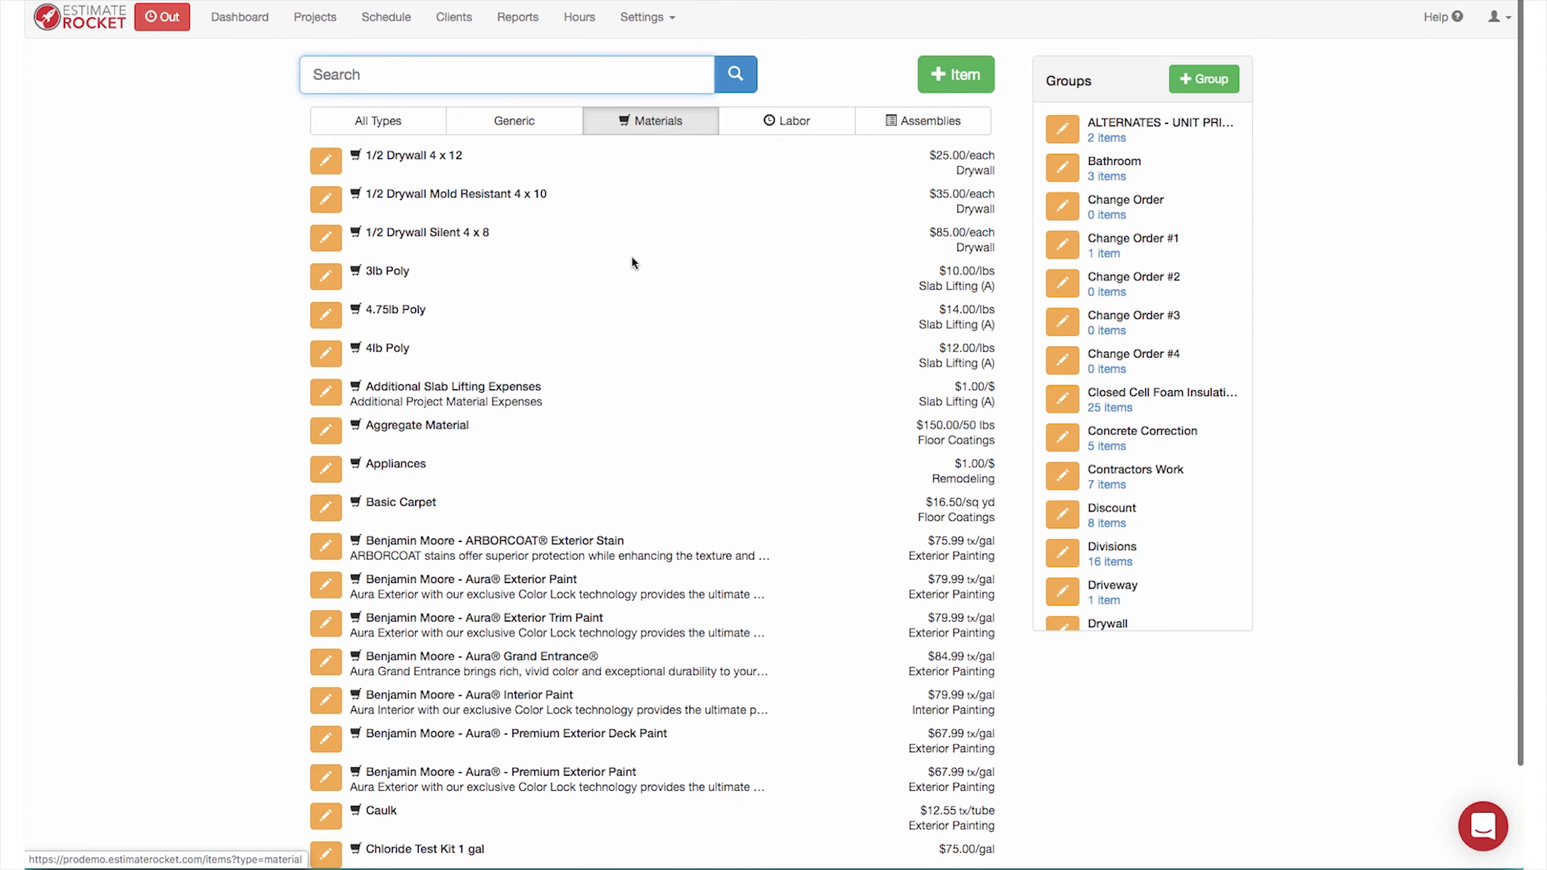
pyautogui.scroll(-5, 566, 442)
pyautogui.scroll(-12, 566, 440)
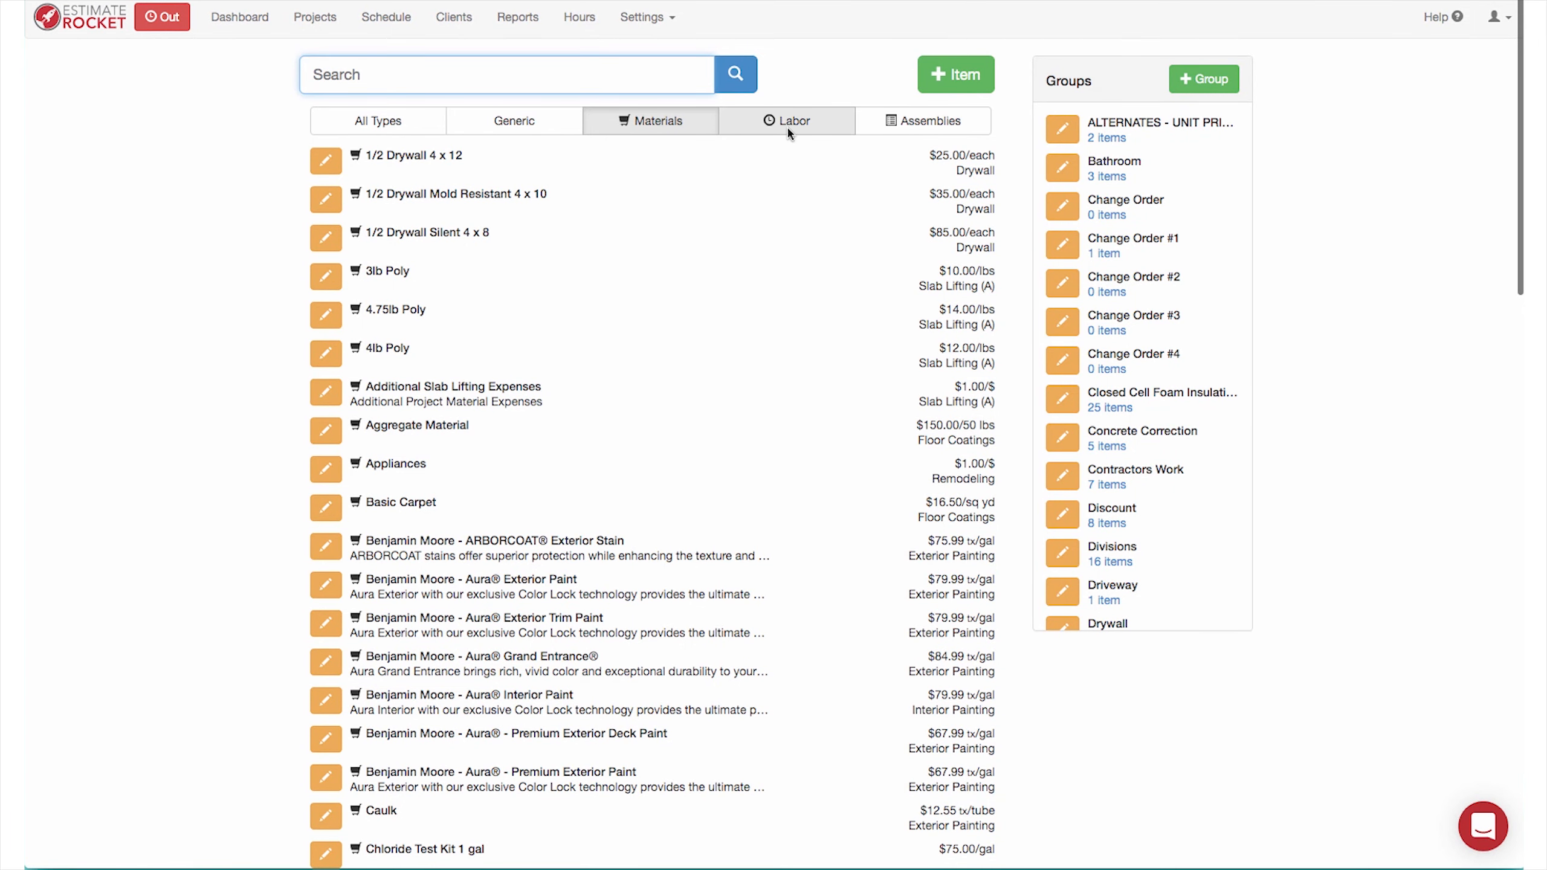
pyautogui.click(927, 127)
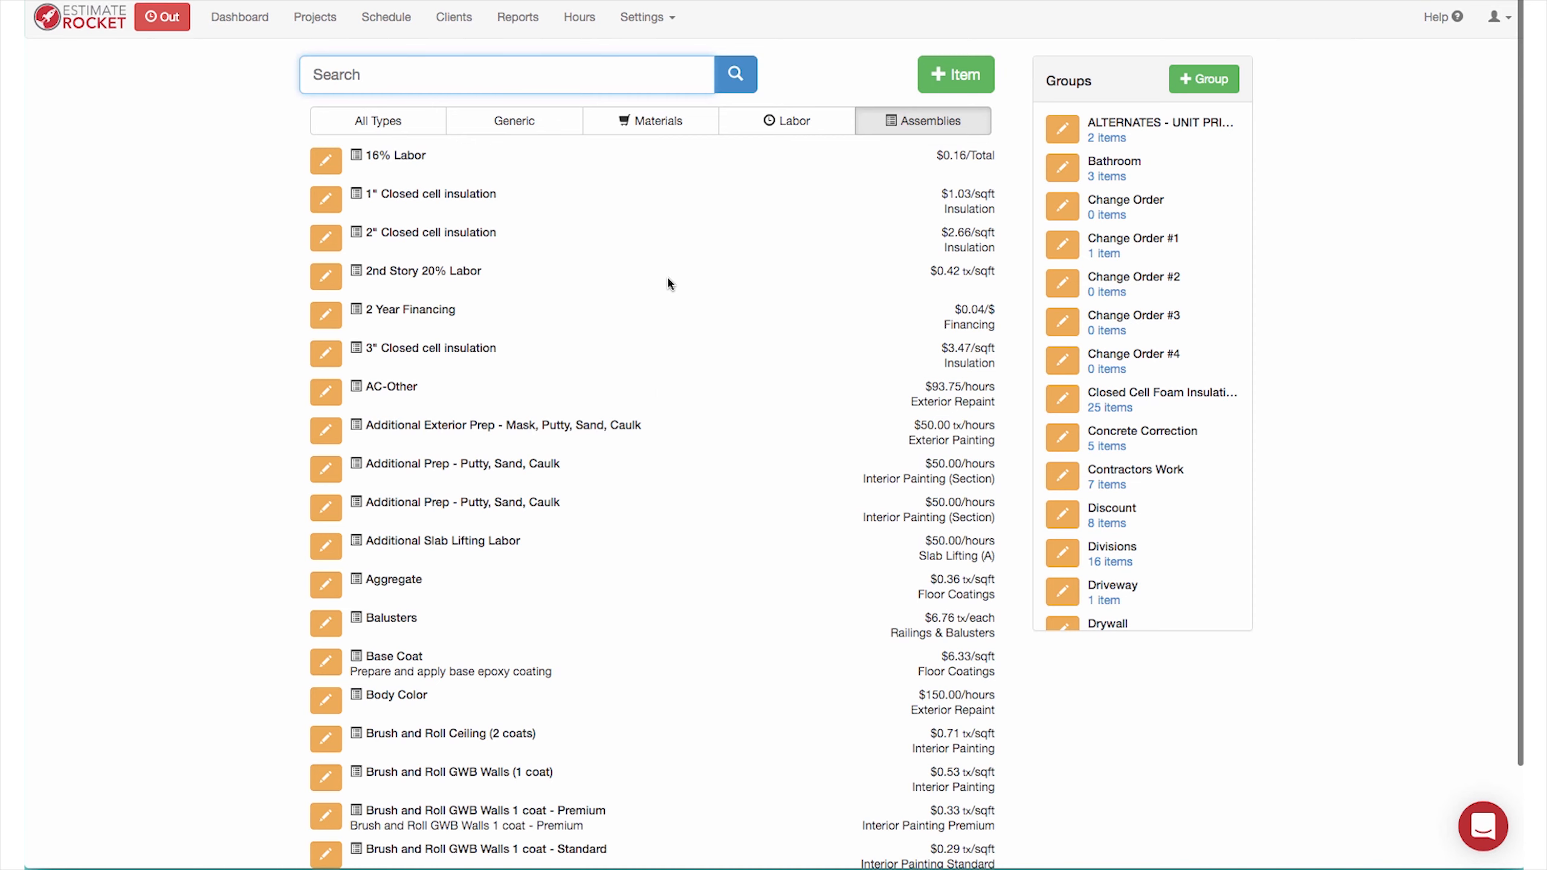
pyautogui.click(515, 130)
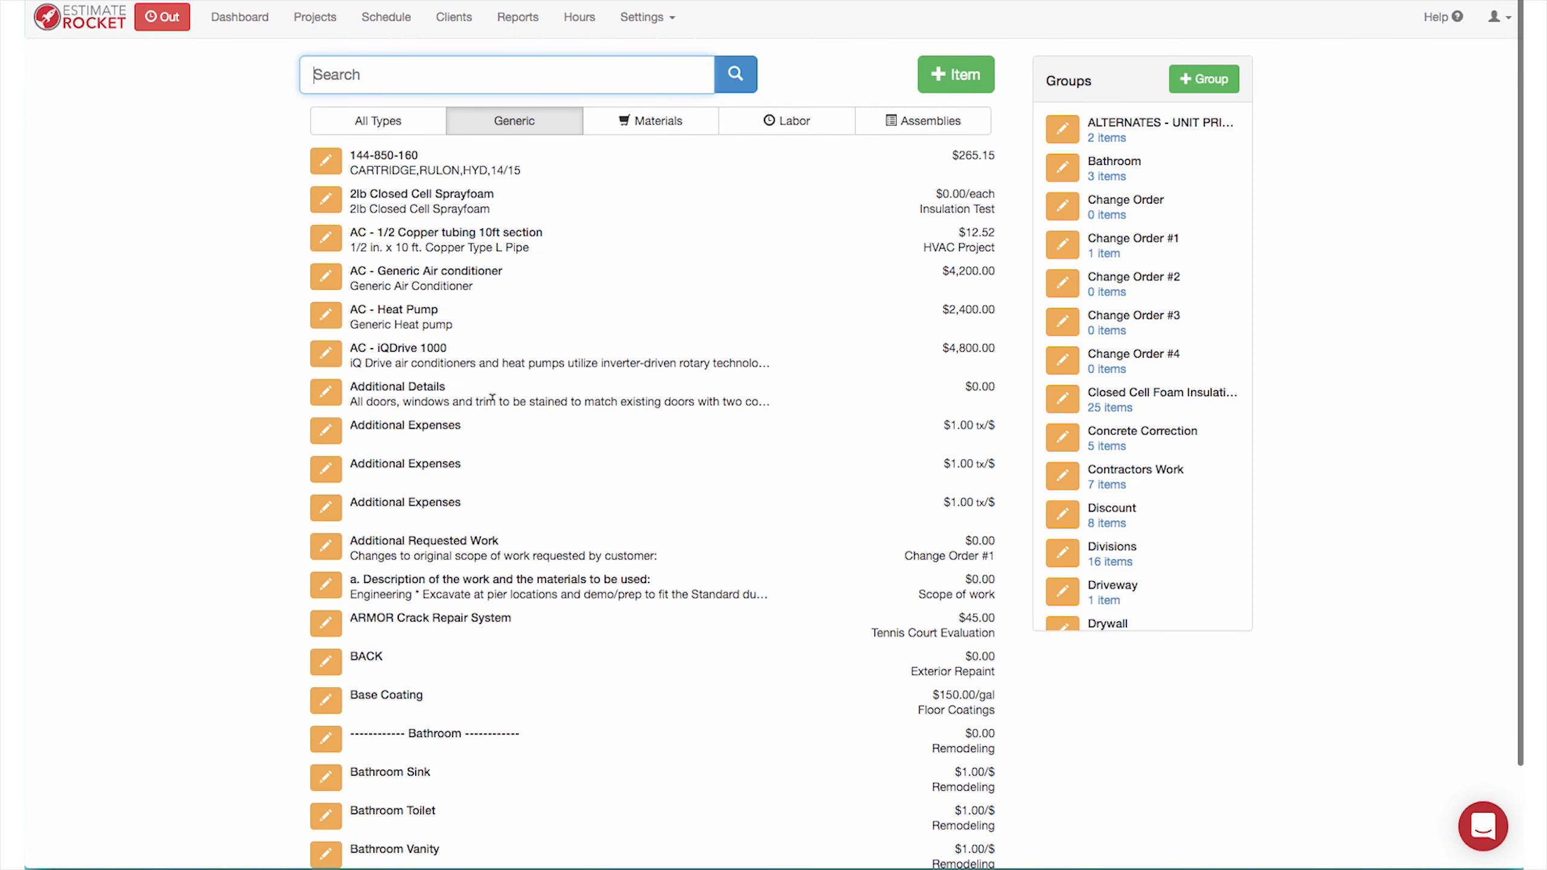
pyautogui.click(380, 126)
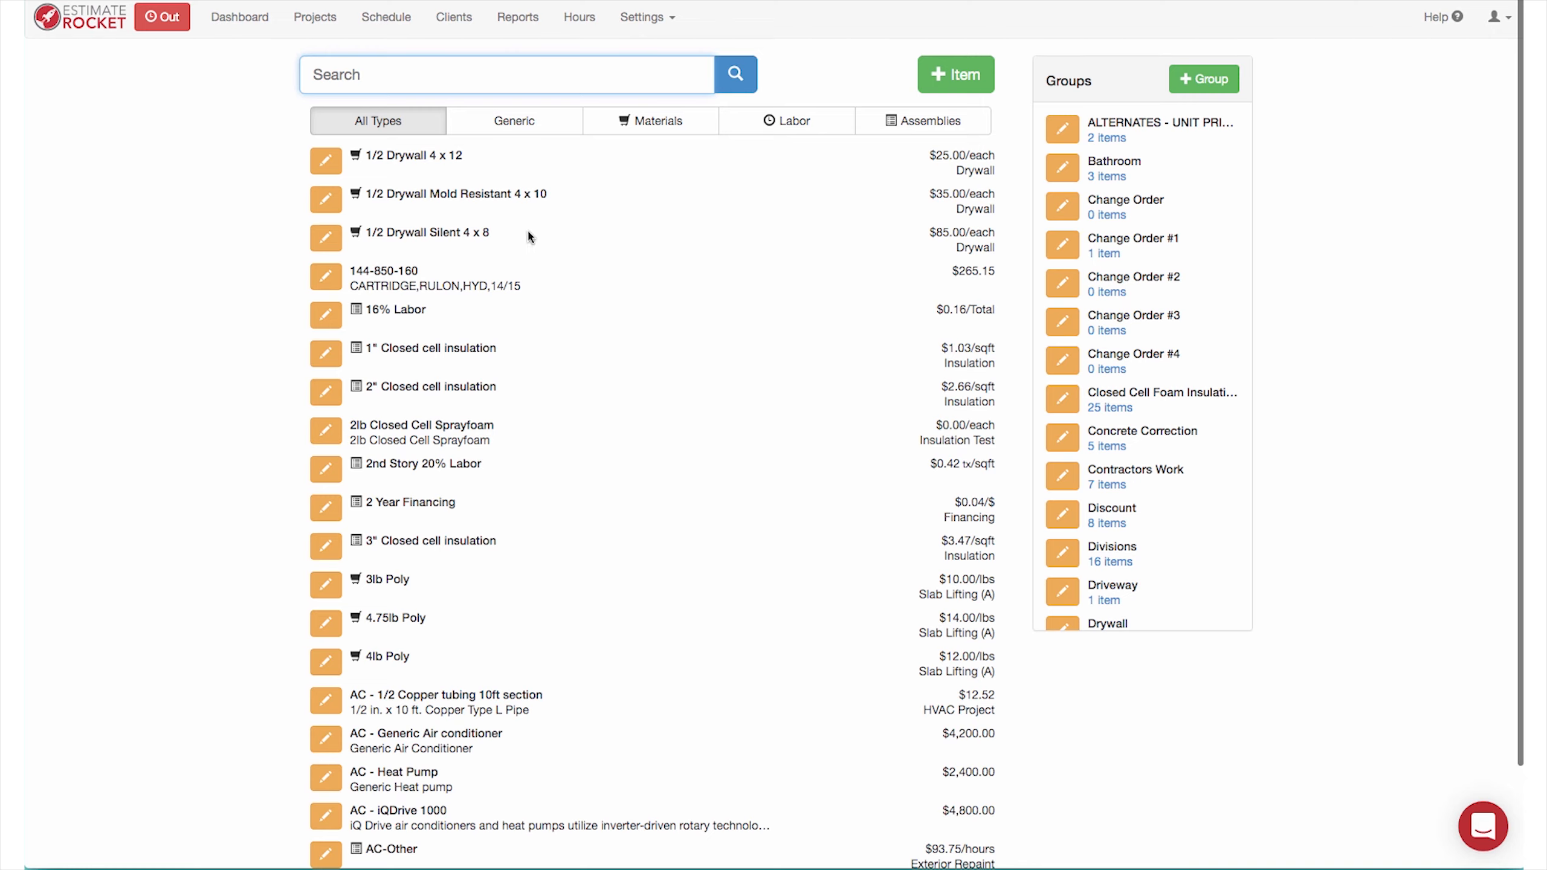
# View the details of the generic item "AC - 1/2 Copper tubing 10ft section" and close it without changes
pyautogui.click(521, 129)
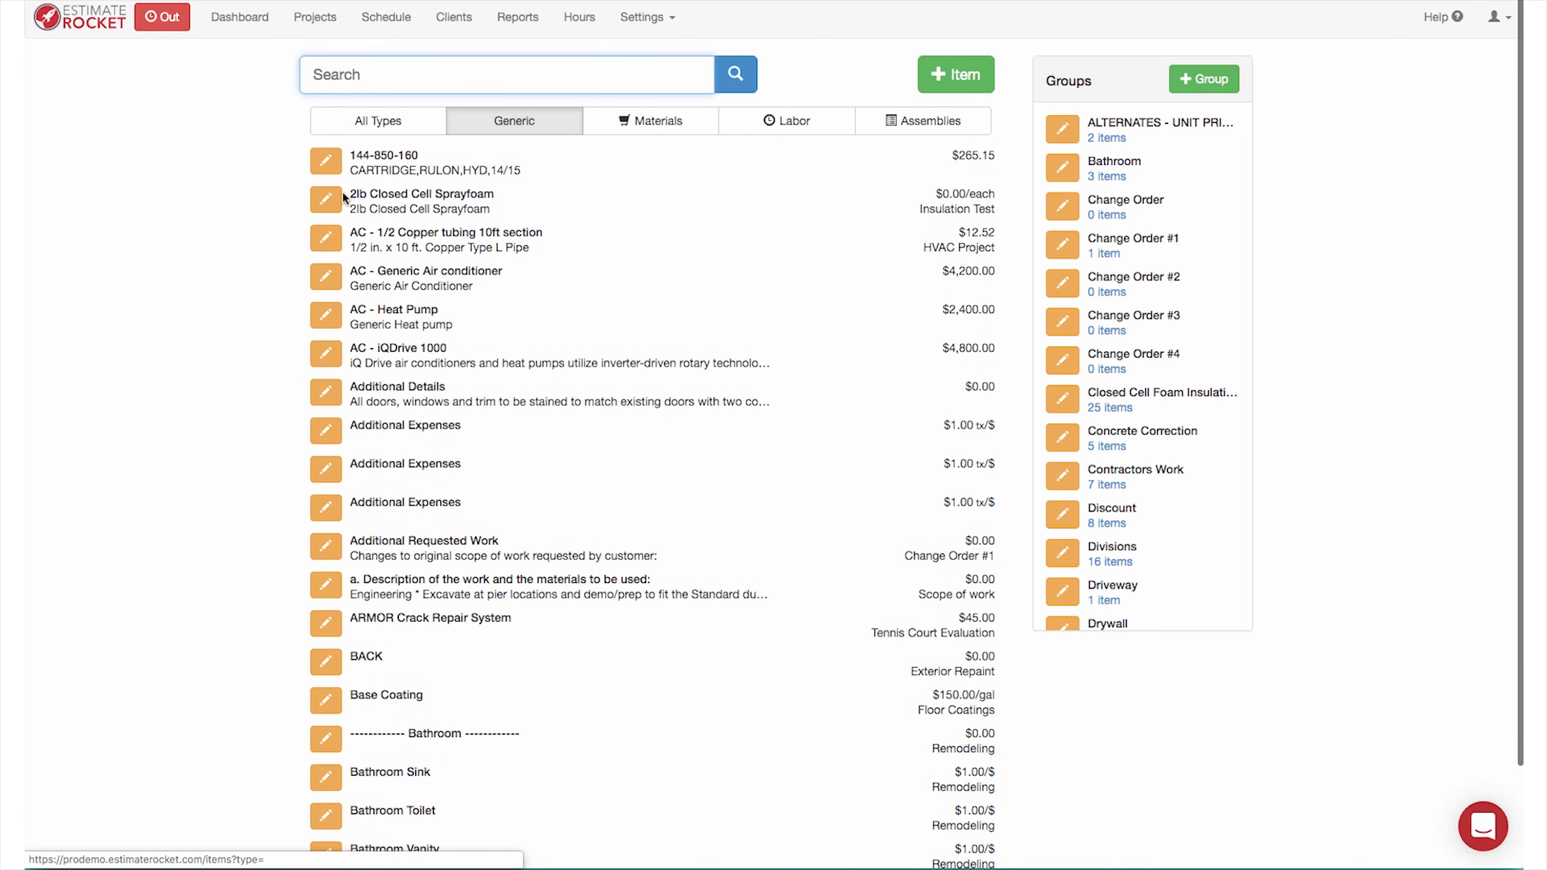
pyautogui.click(324, 242)
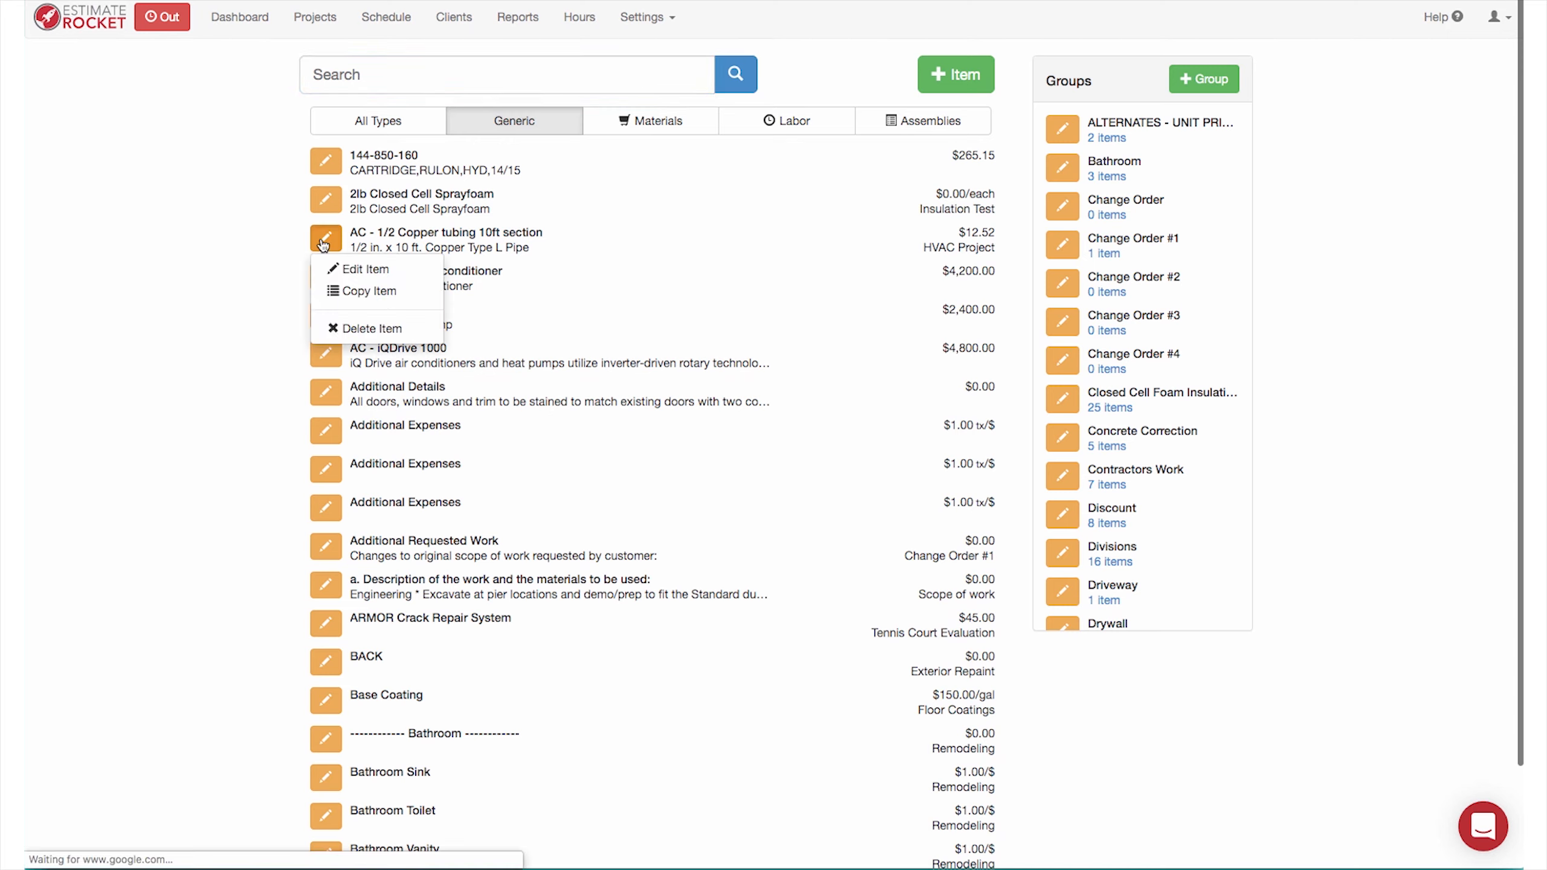
pyautogui.click(372, 270)
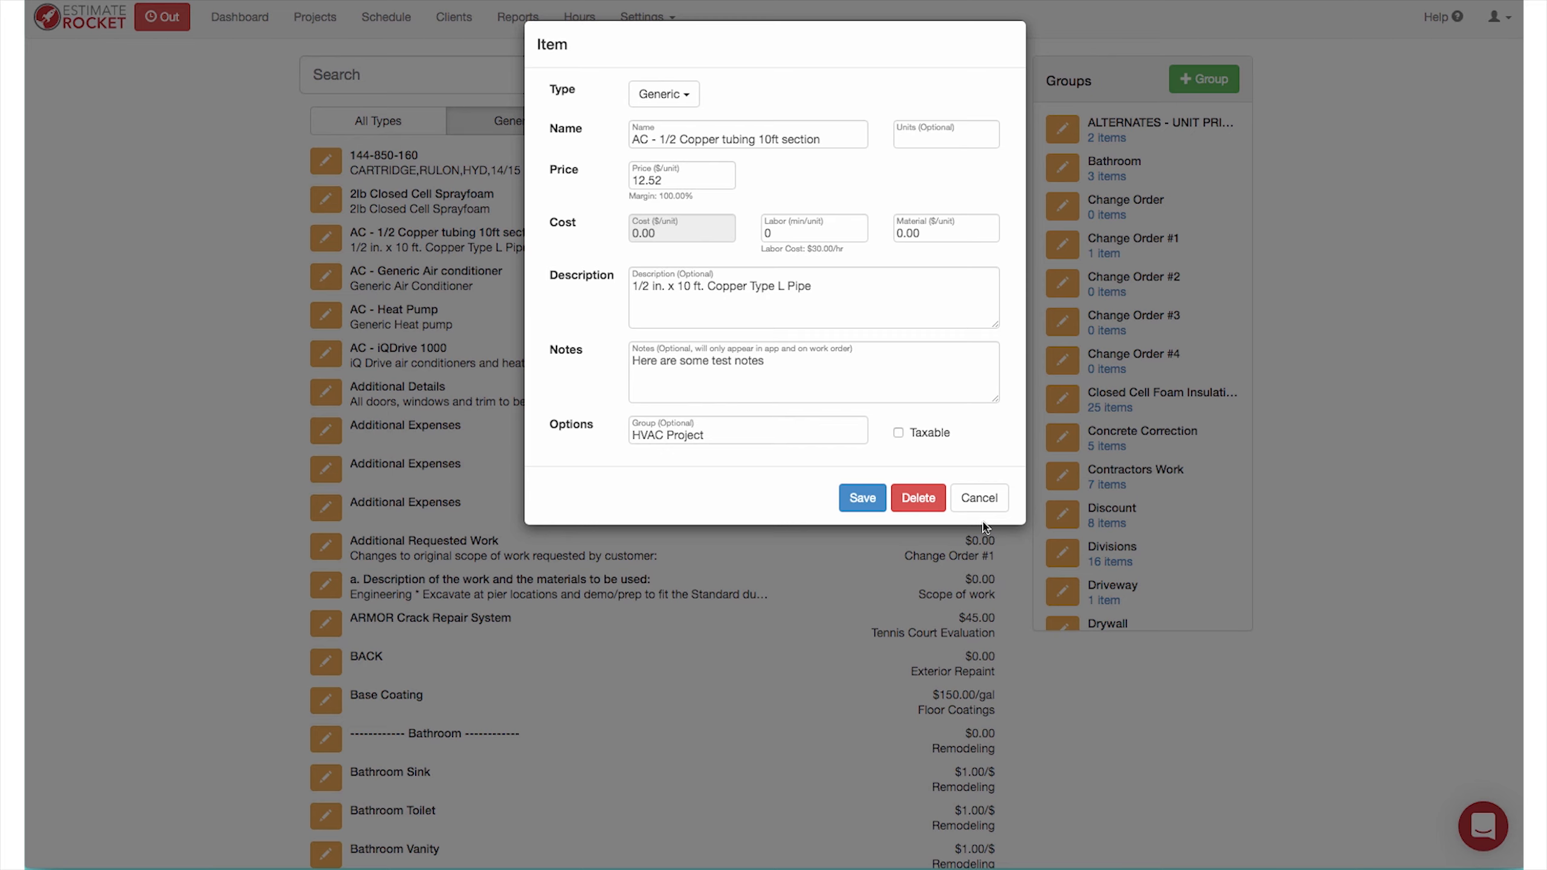
pyautogui.click(978, 501)
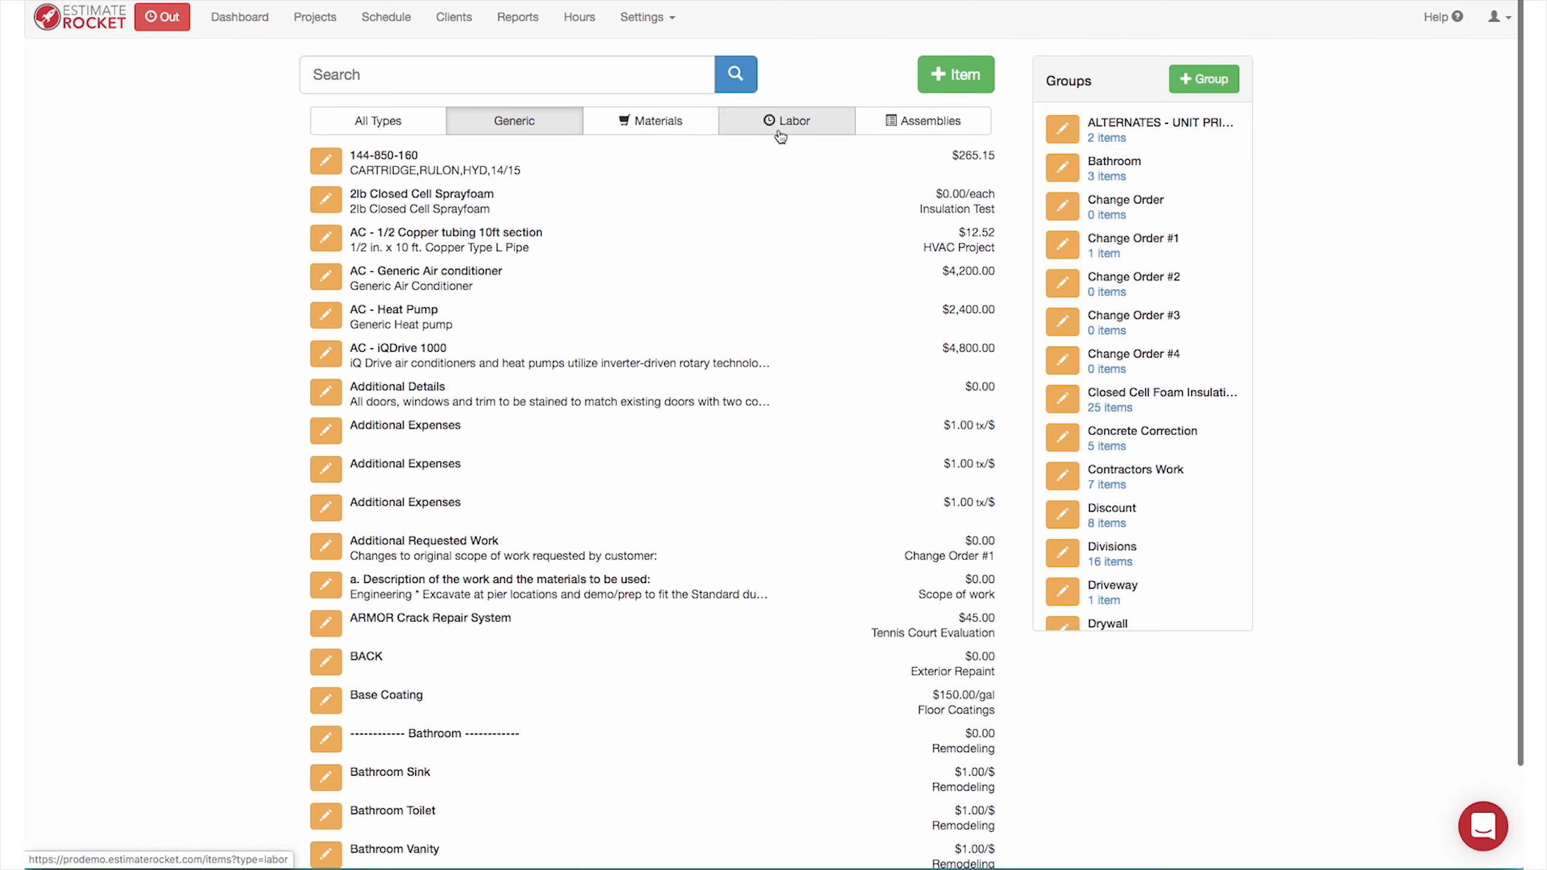
# Show the item list's materials, and look through its assemblies
pyautogui.click(644, 127)
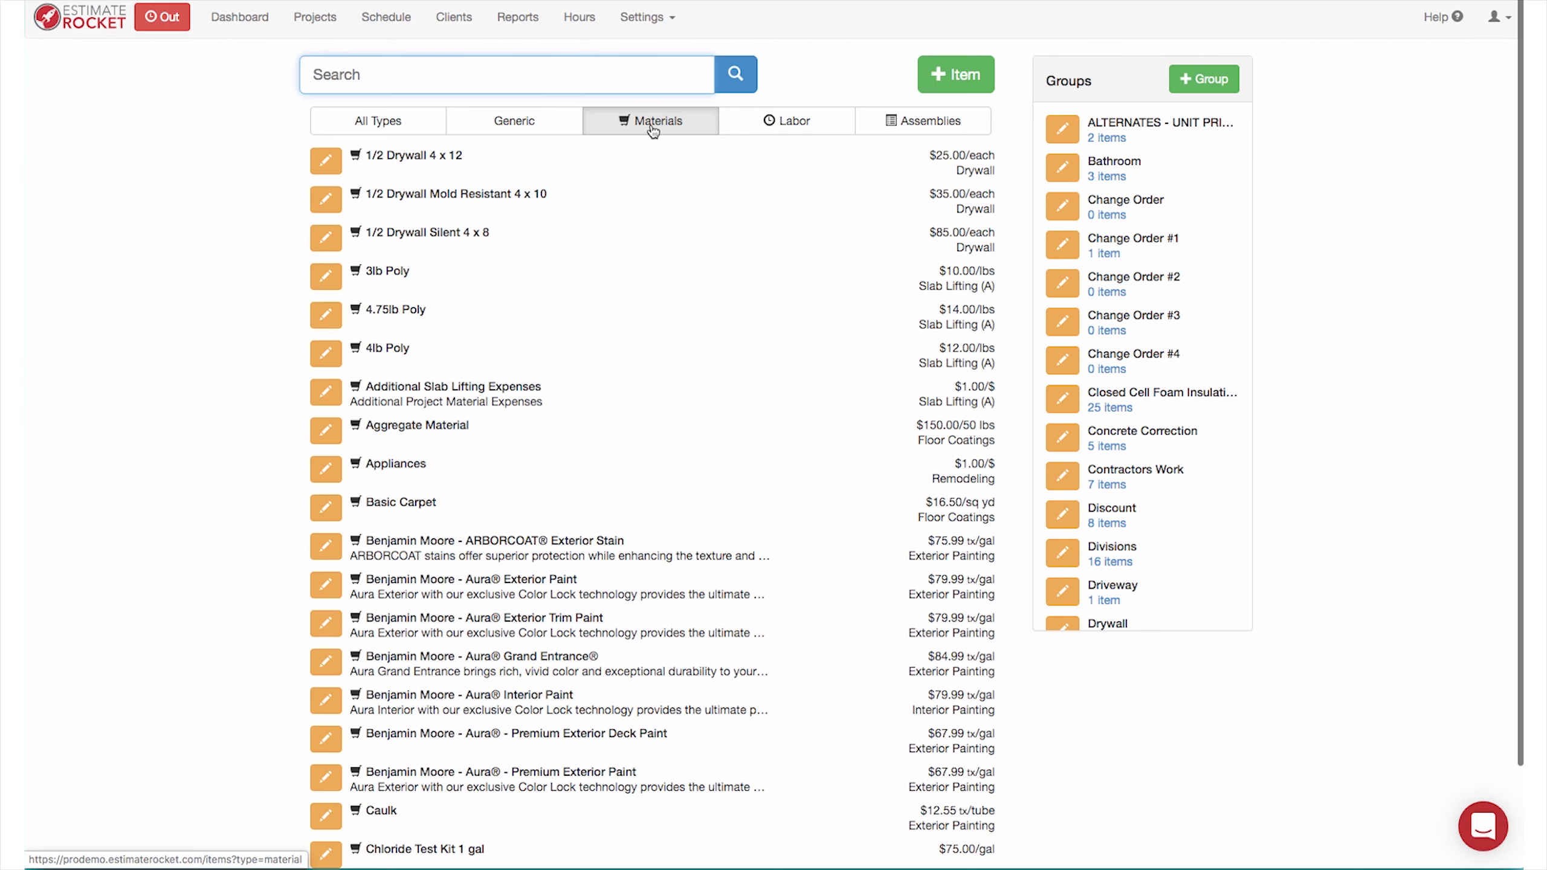
pyautogui.click(939, 128)
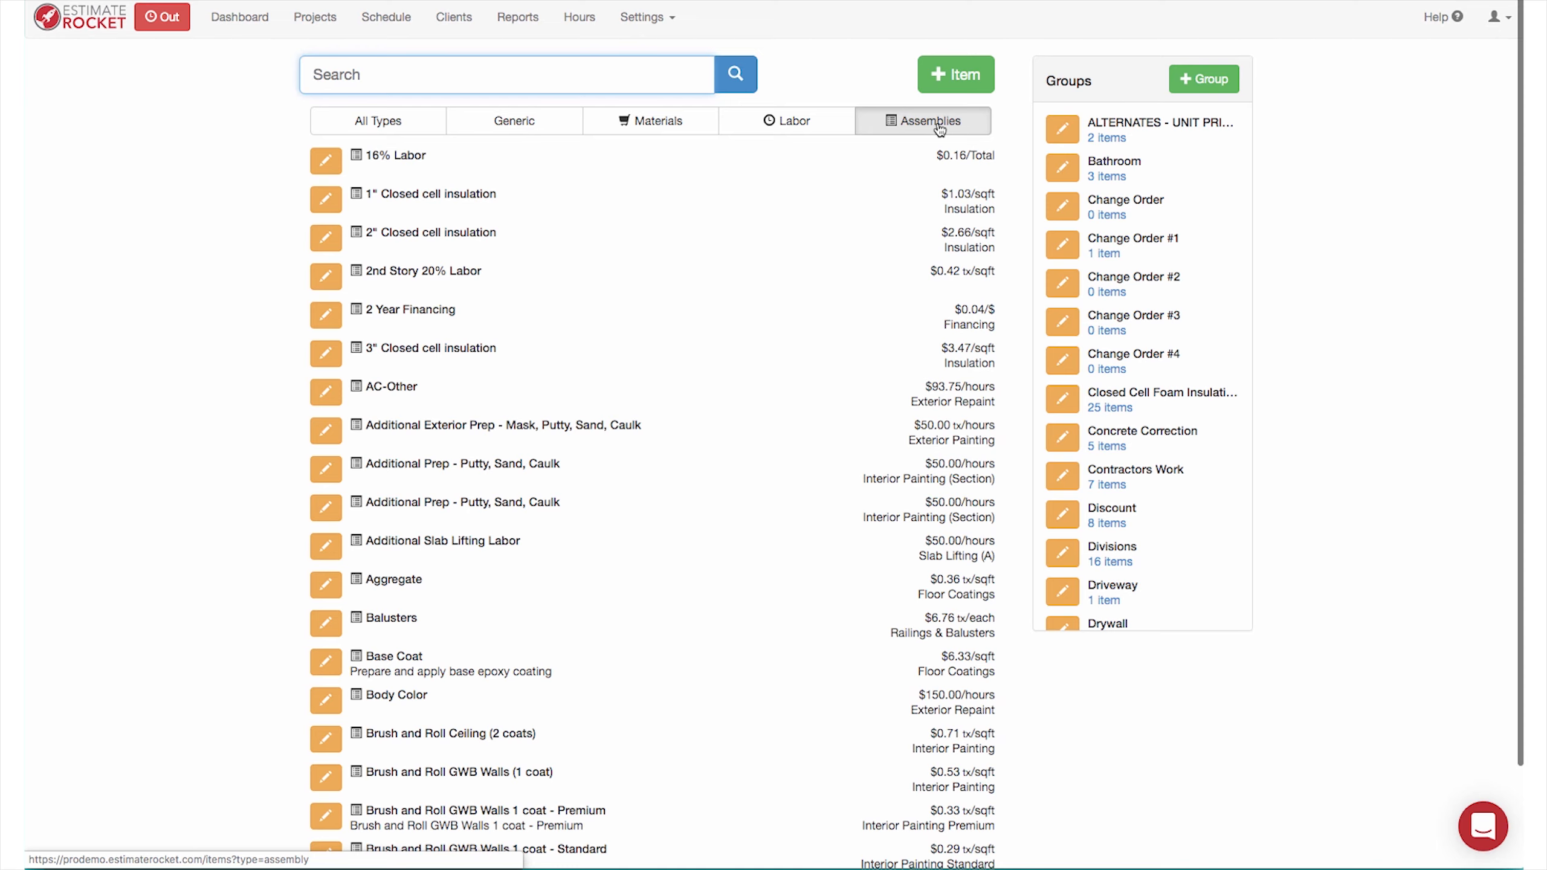
pyautogui.click(939, 129)
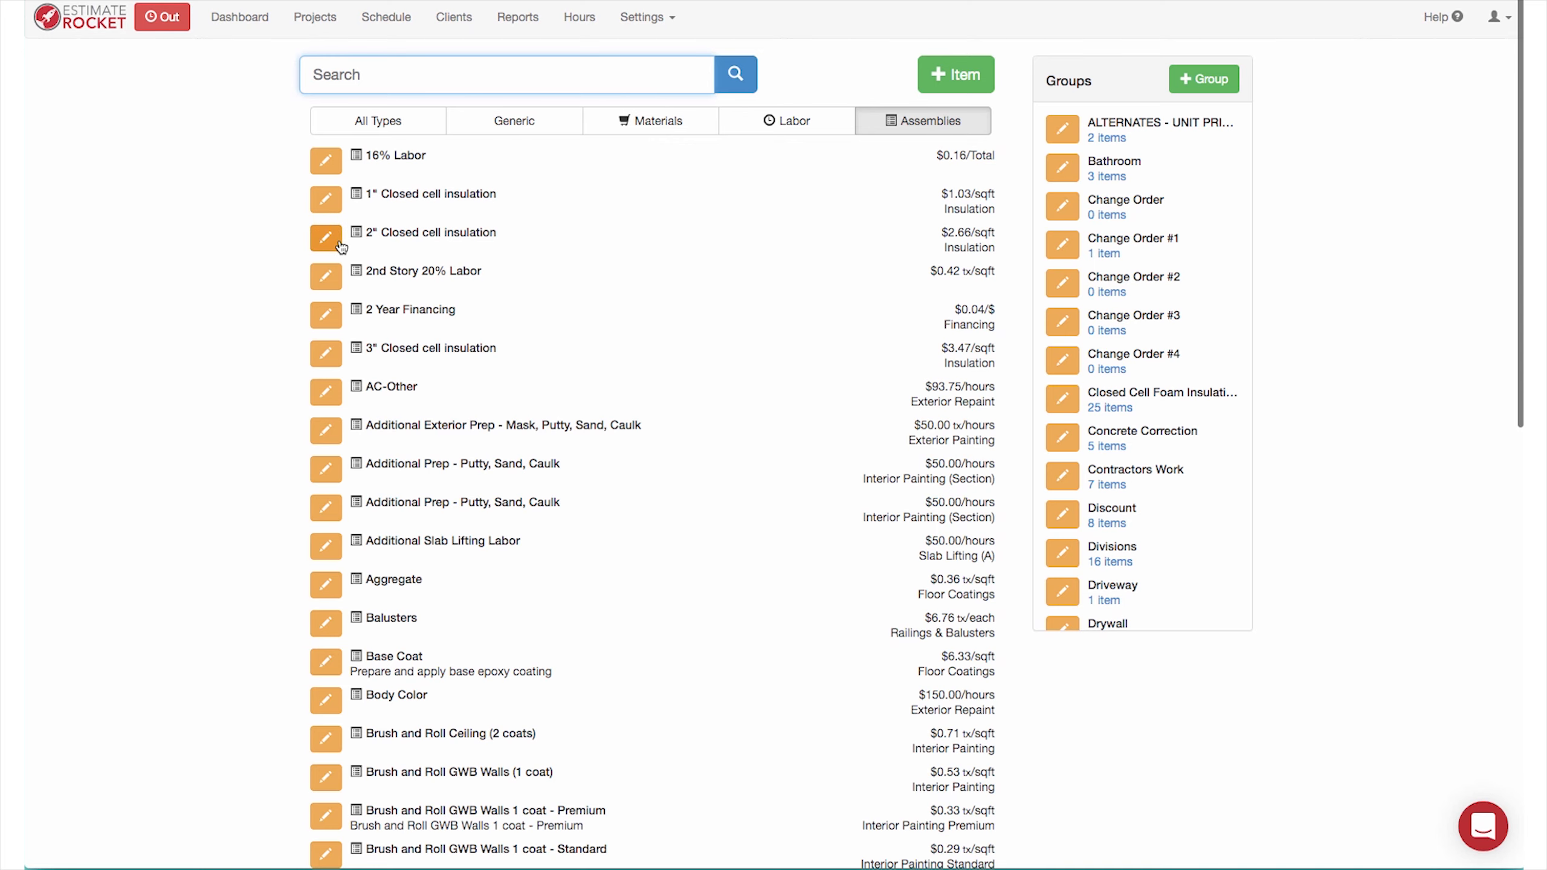
pyautogui.scroll(-10, 444, 409)
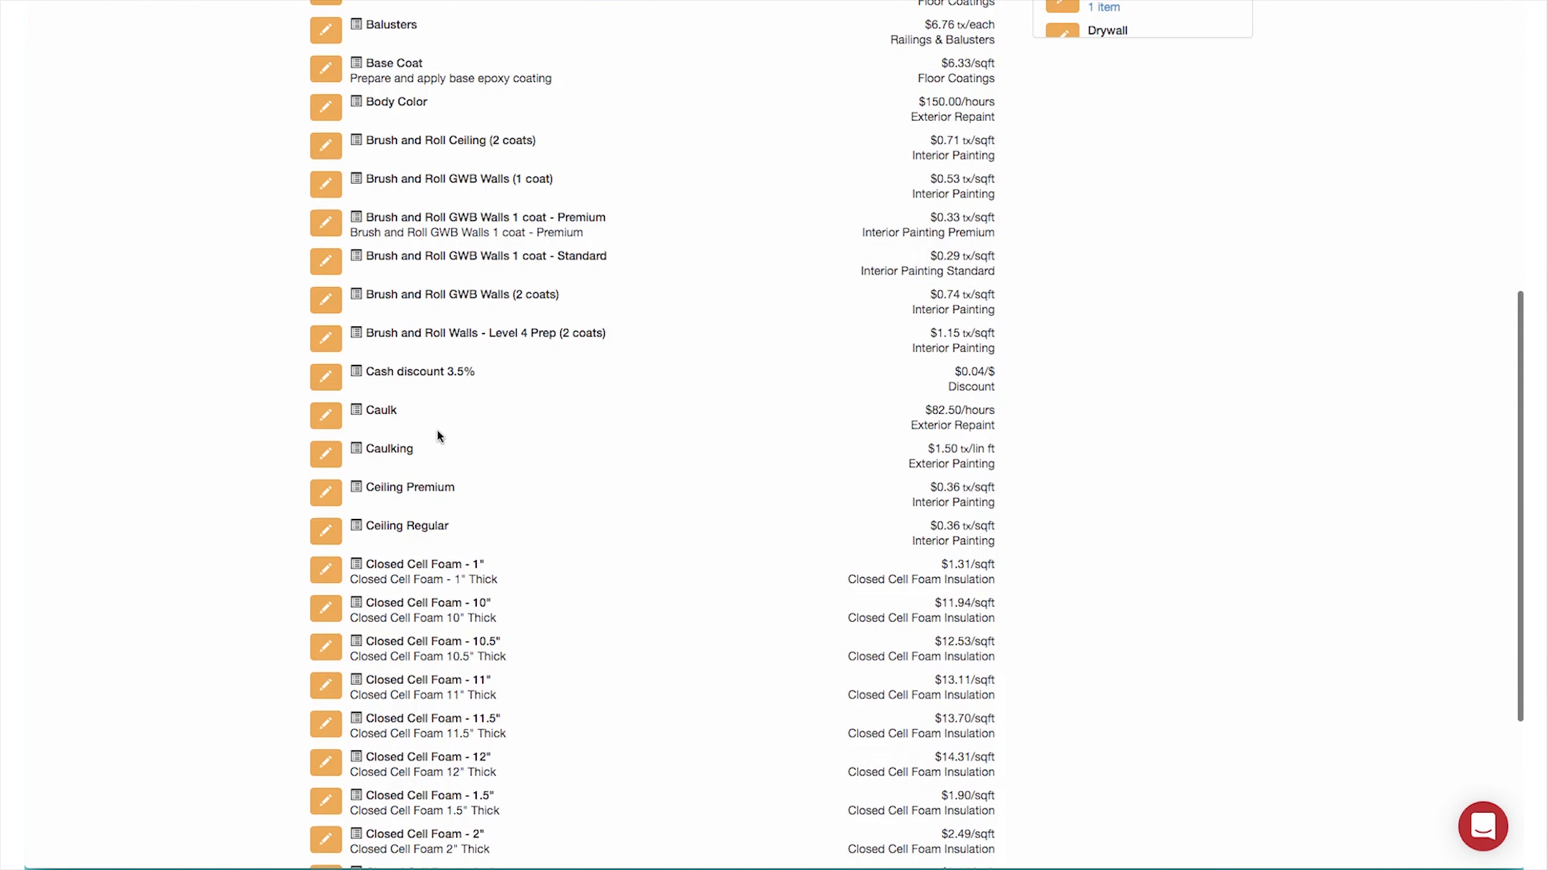
pyautogui.scroll(10, 439, 442)
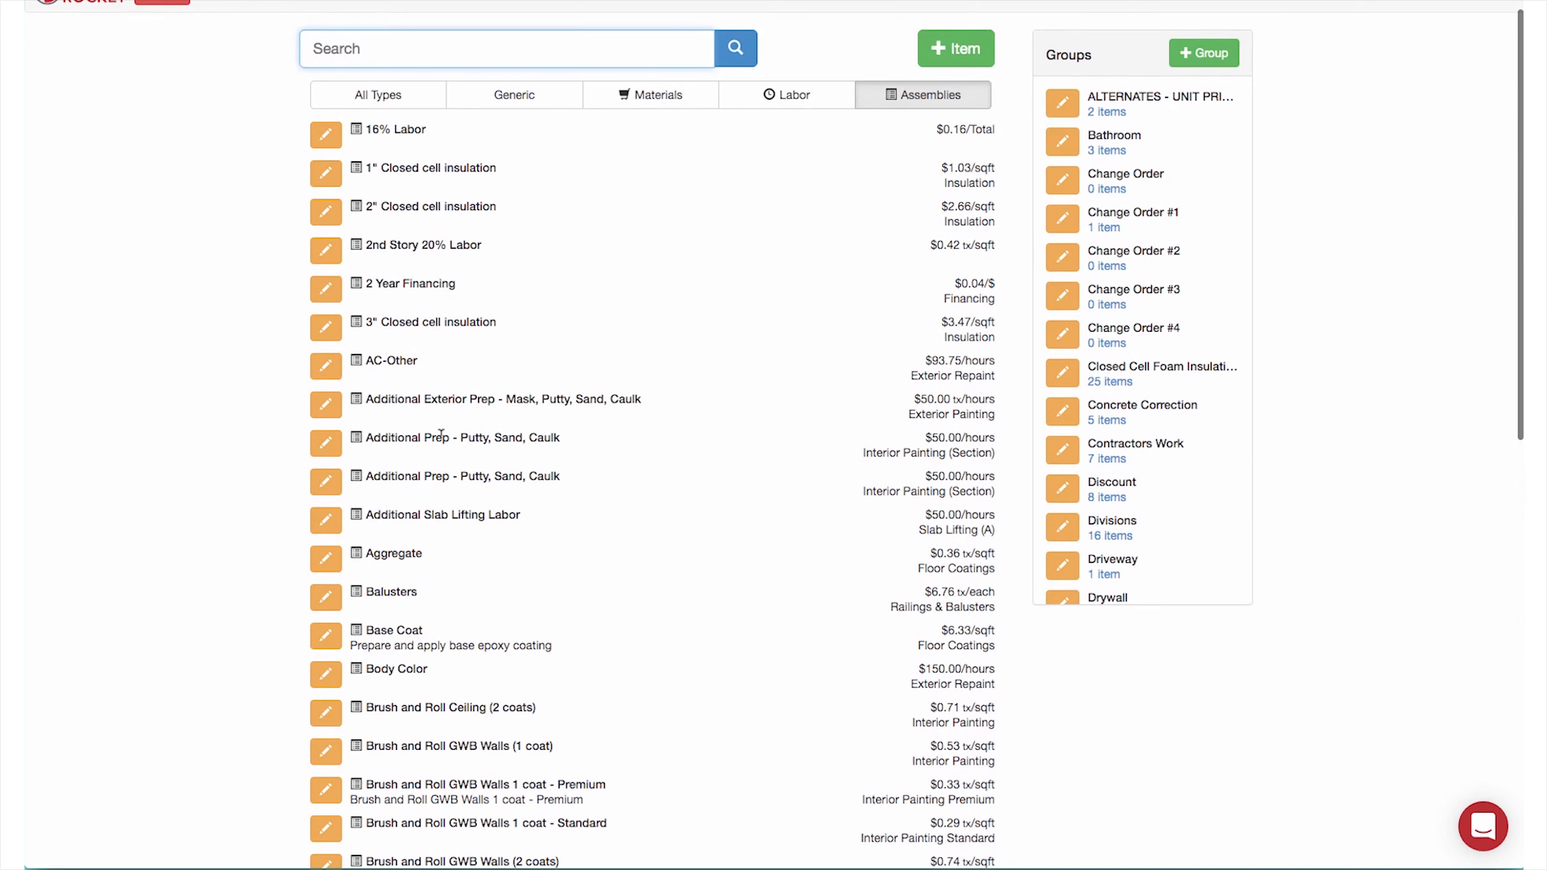
# Open the Electrician Labor item from the labor items and examine its units field
pyautogui.click(777, 97)
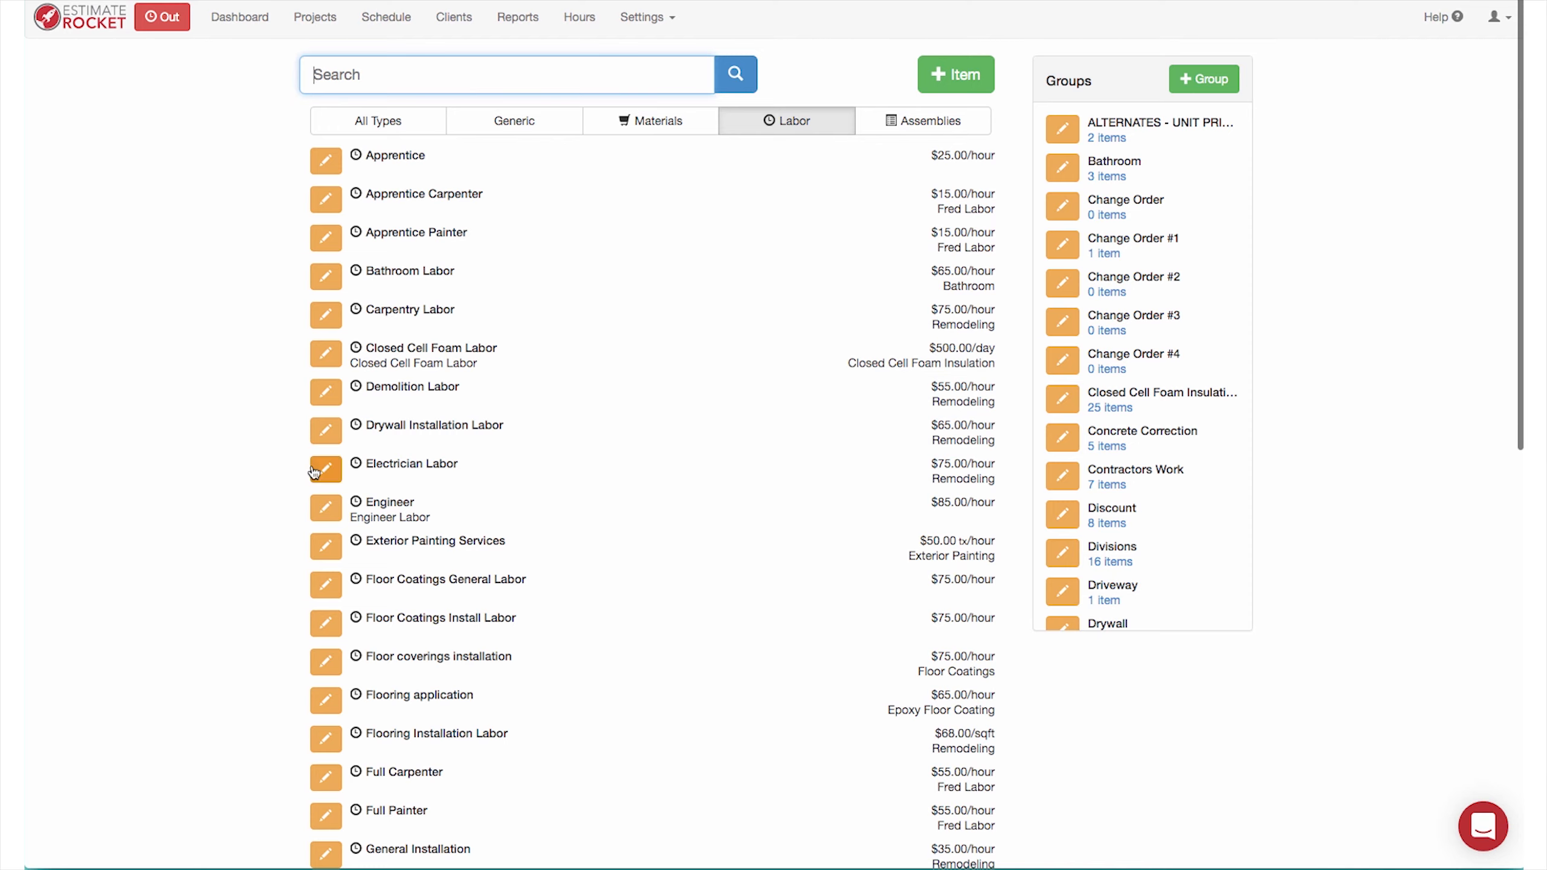
pyautogui.click(329, 478)
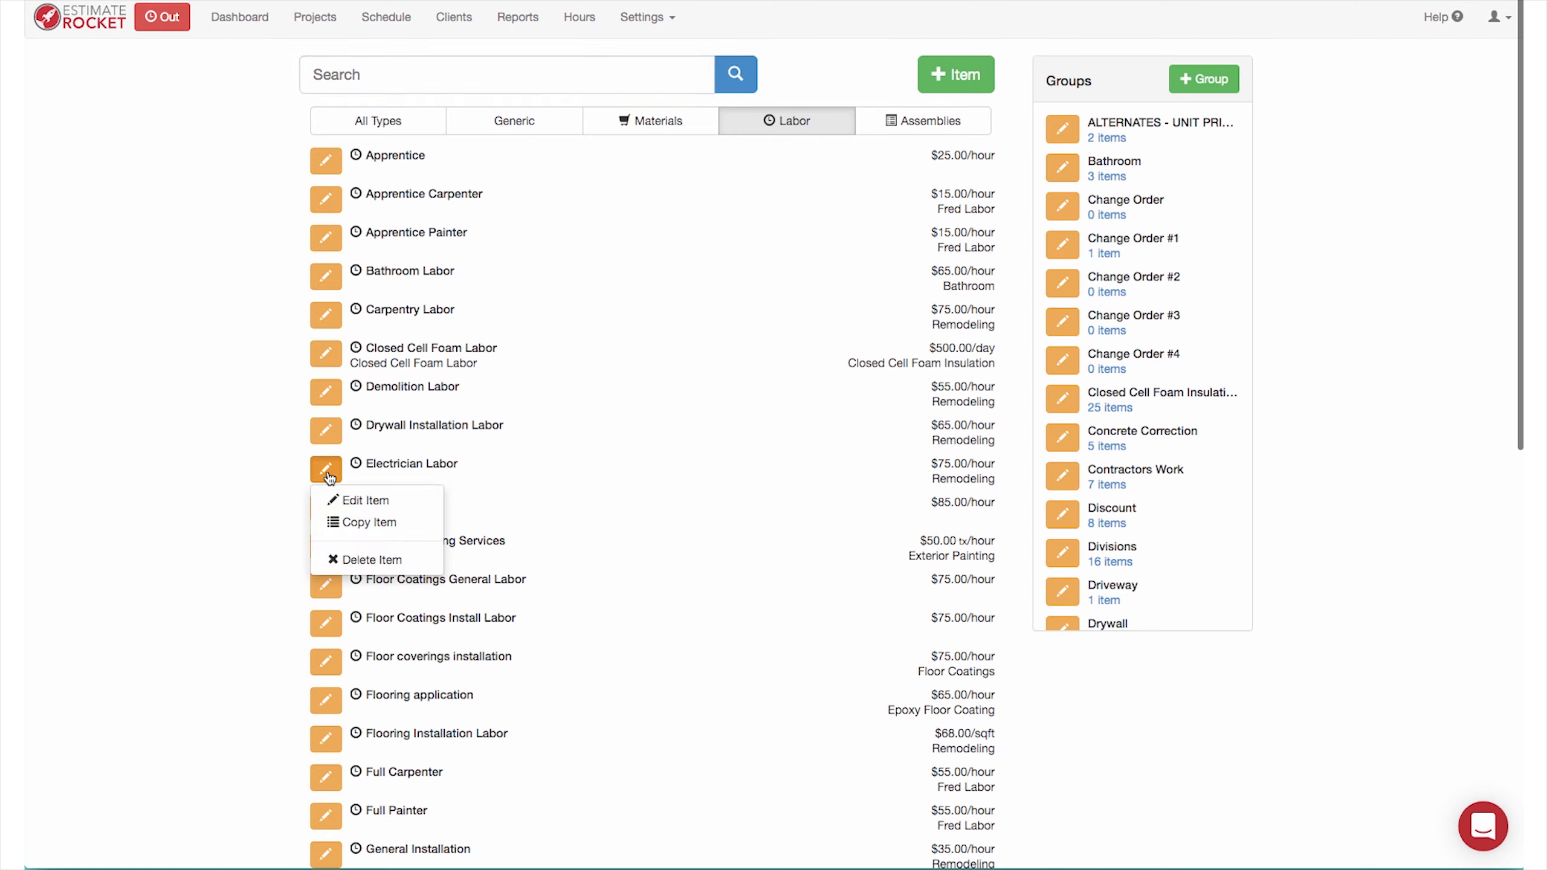
pyautogui.click(371, 502)
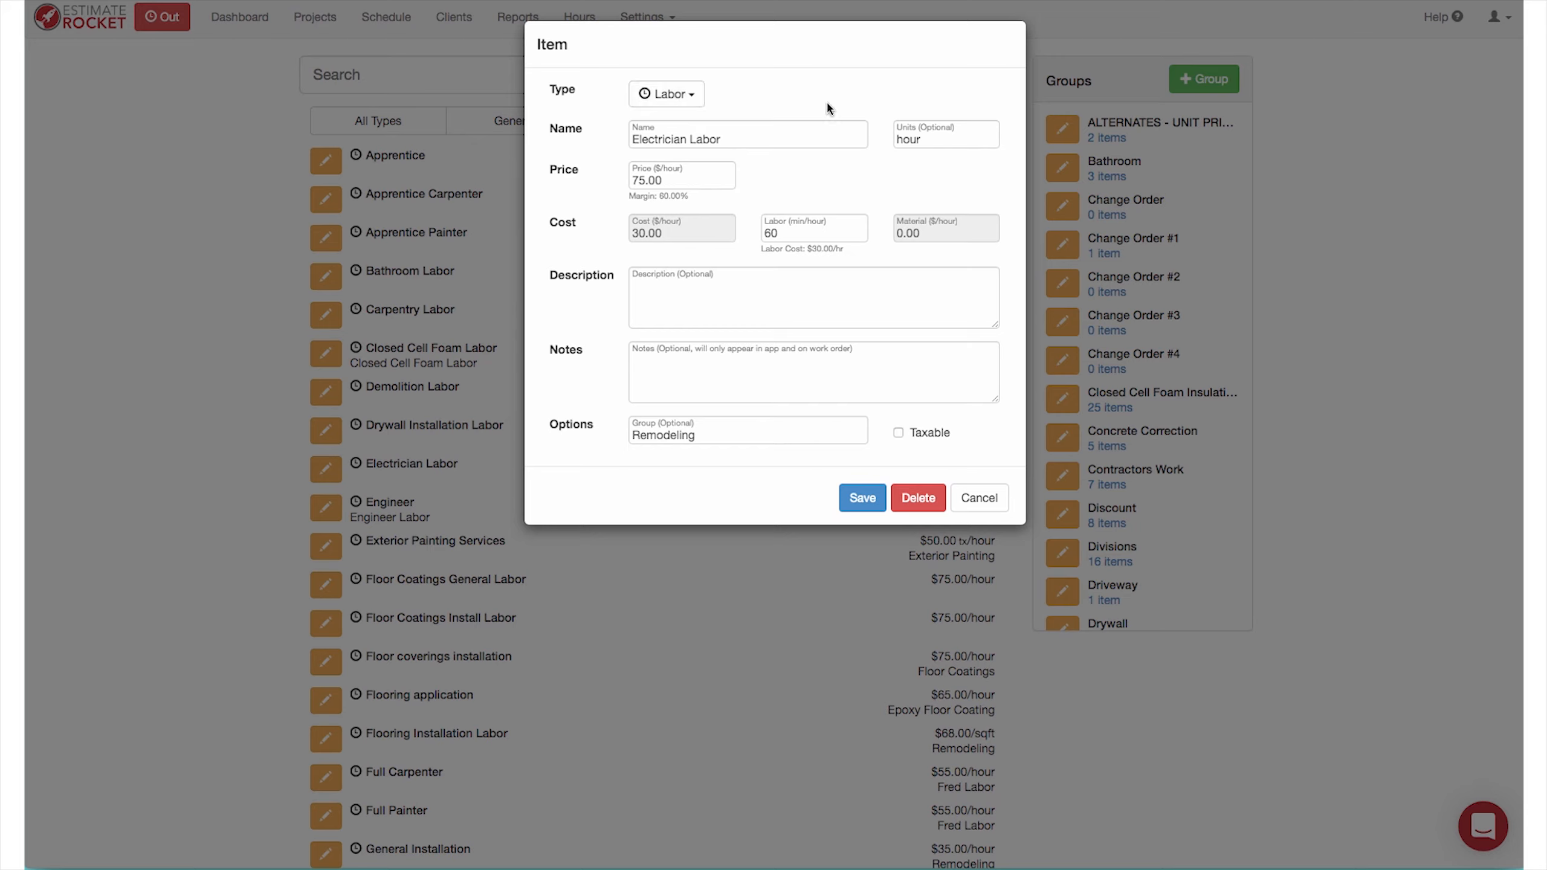
pyautogui.click(960, 138)
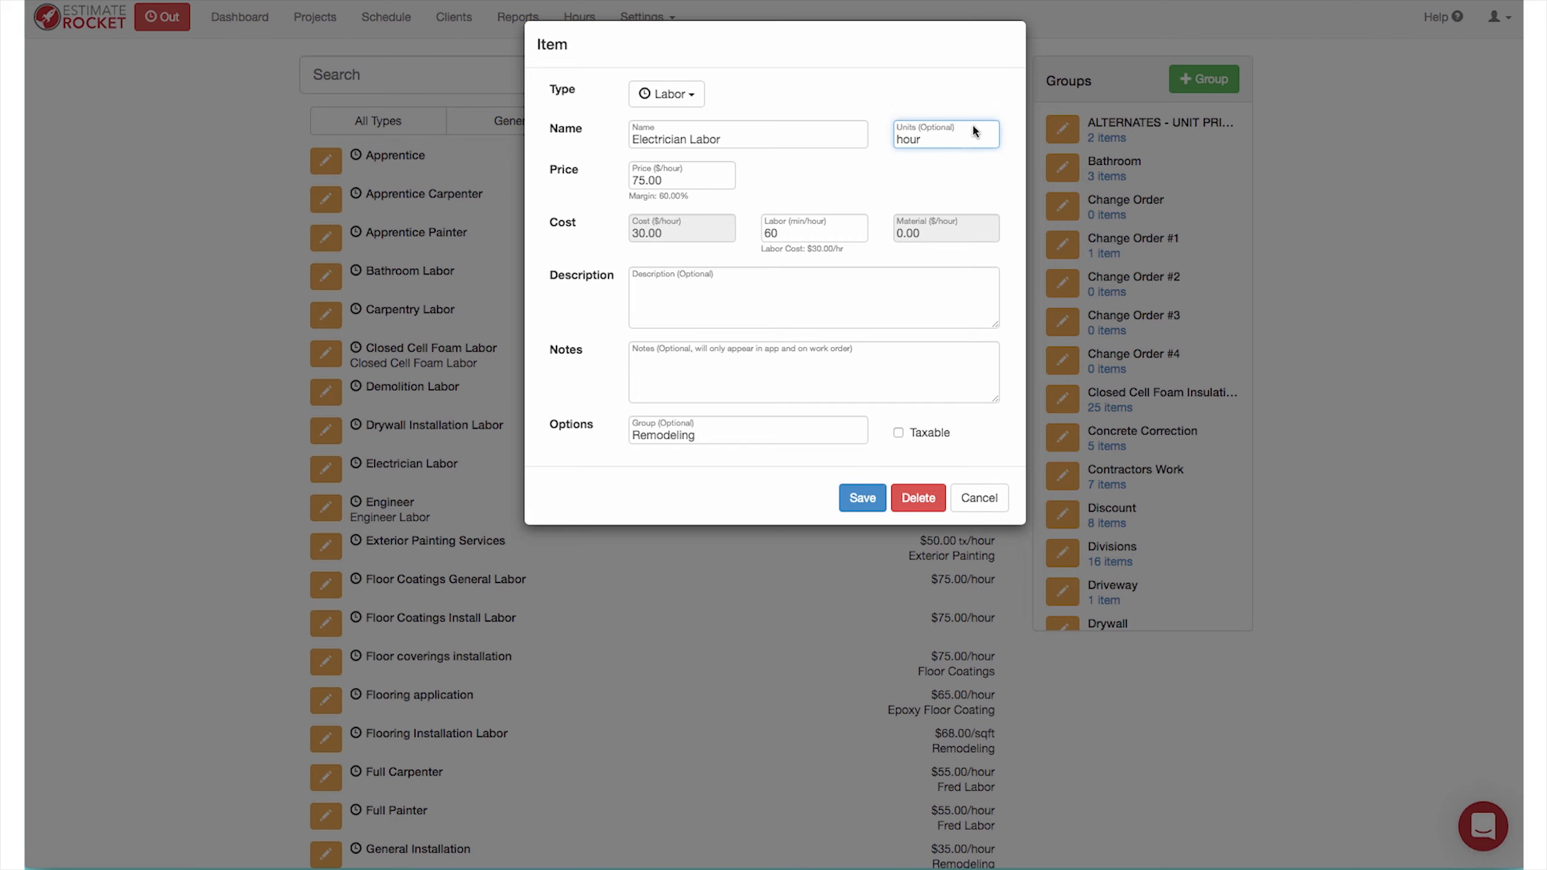
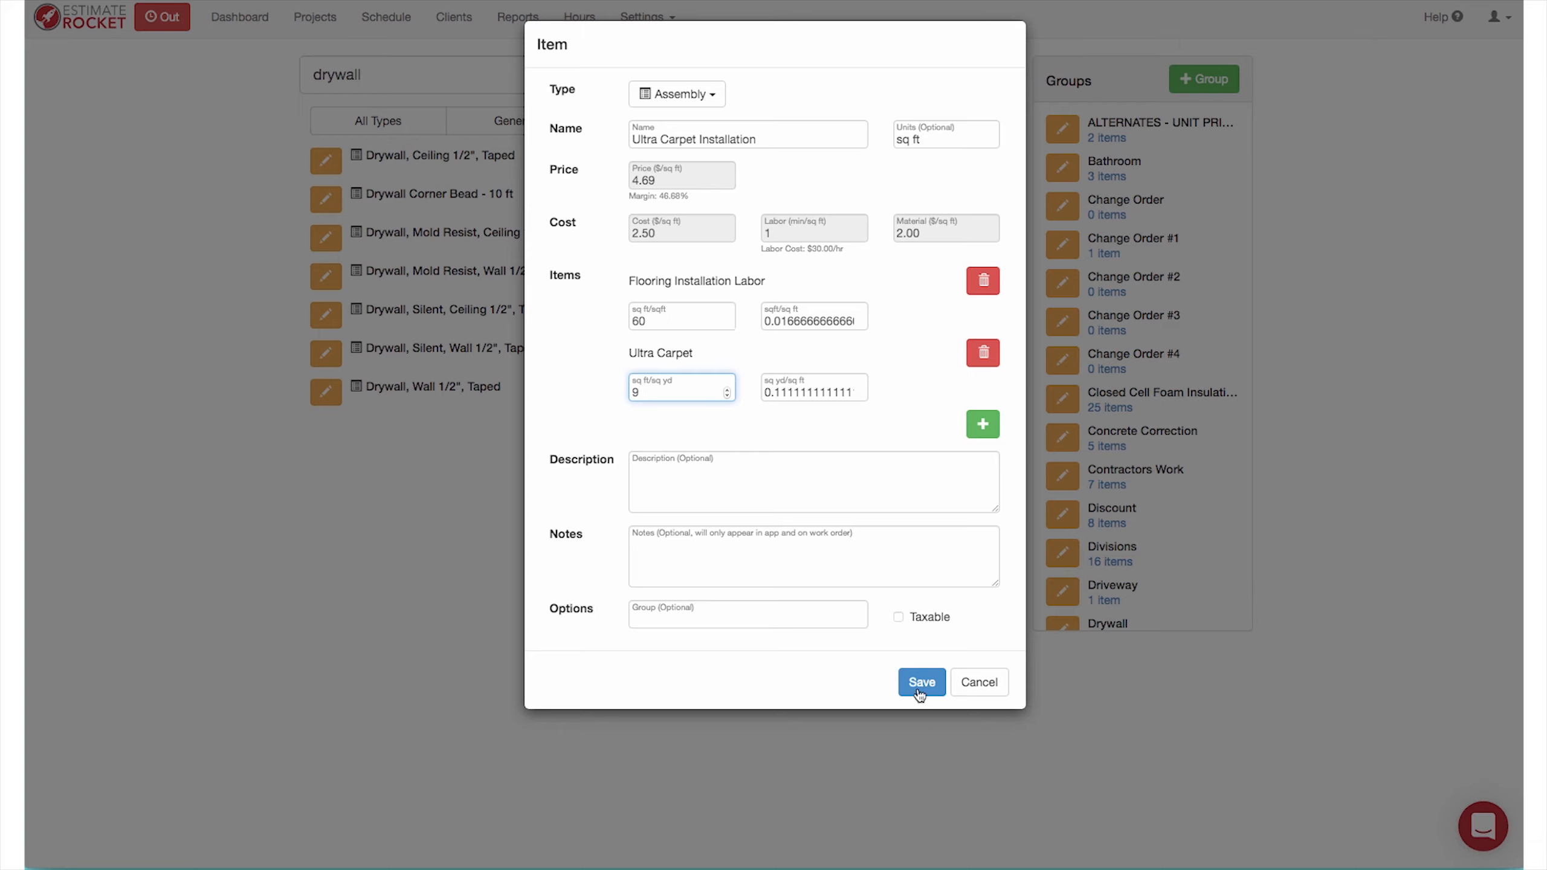
# Save the Ultra Carpet Installation assembly with its description, notes and group left blank
pyautogui.click(668, 473)
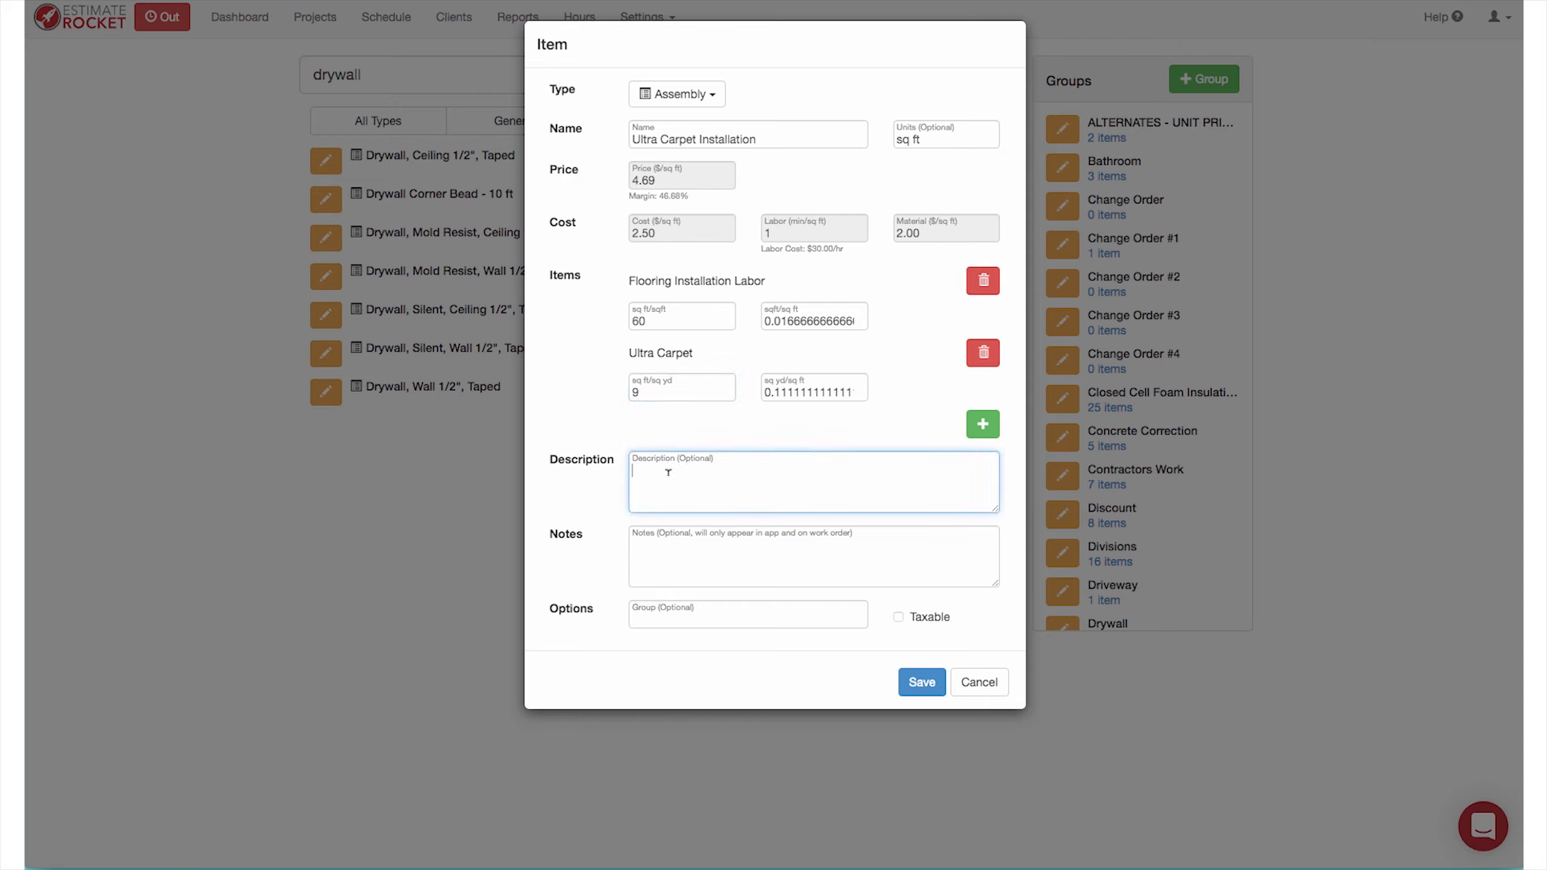
pyautogui.click(647, 542)
pyautogui.click(652, 617)
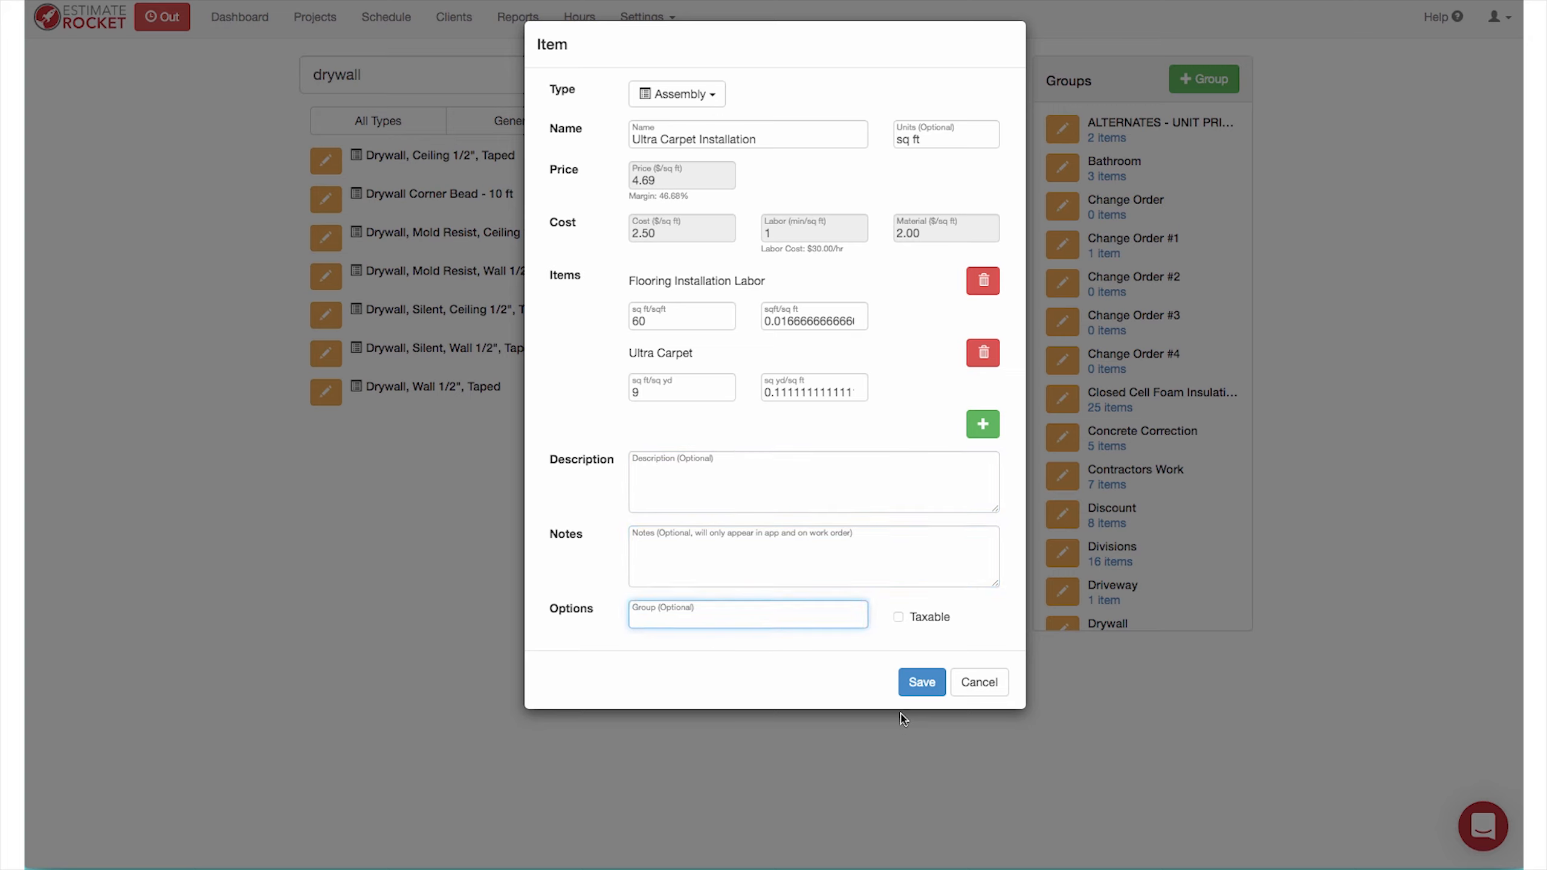
pyautogui.click(922, 681)
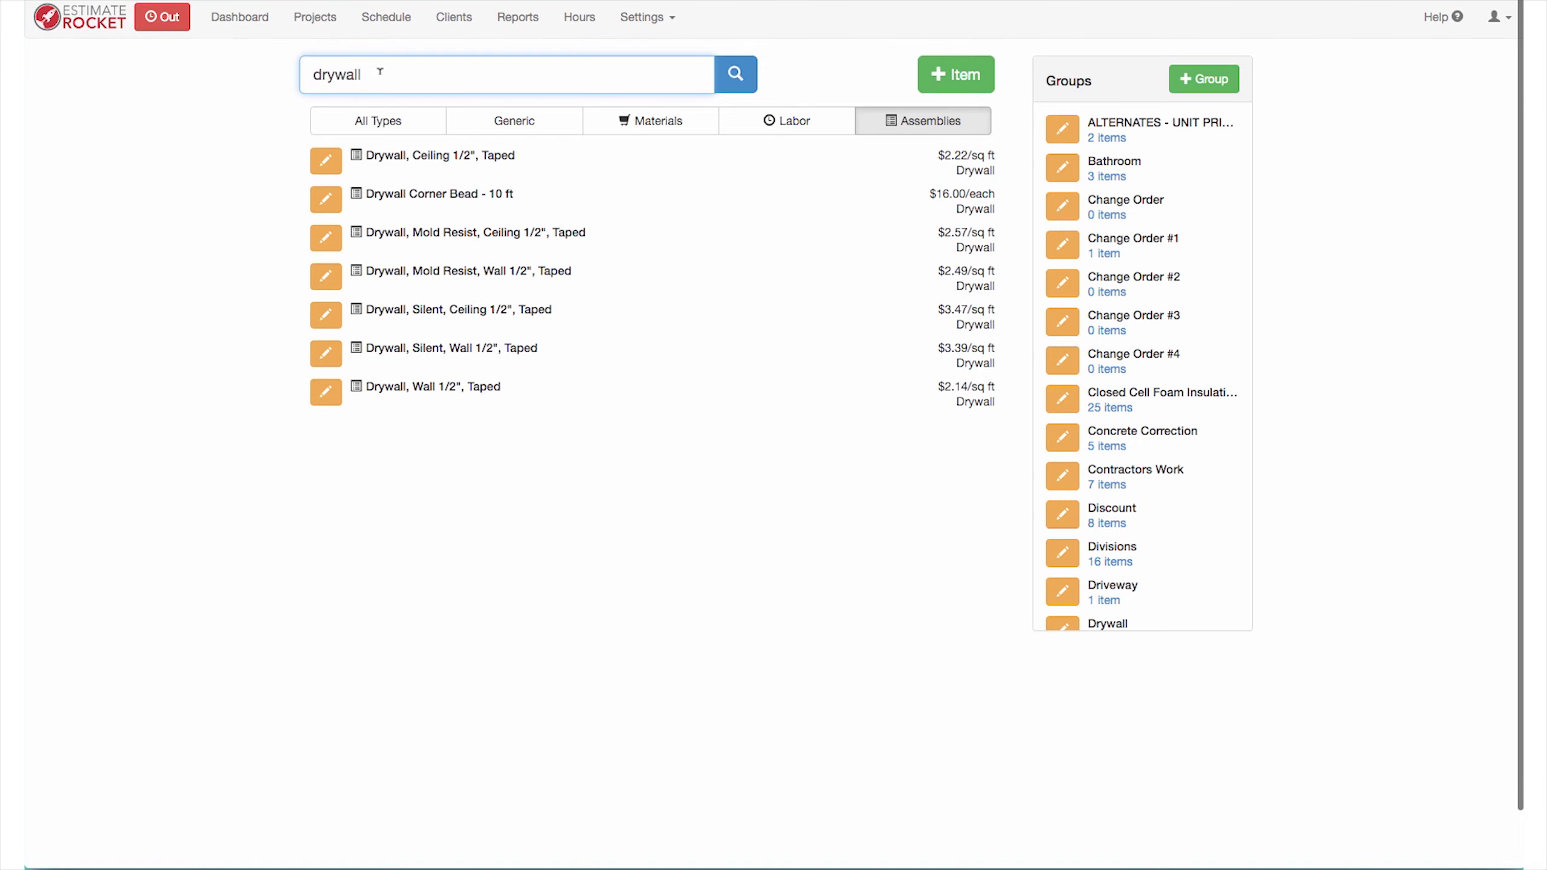
# Clear the drywall search and look through the list of item groups
pyautogui.moveTo(380, 72); pyautogui.dragTo(245, 74)
pyautogui.press('BackSpace')
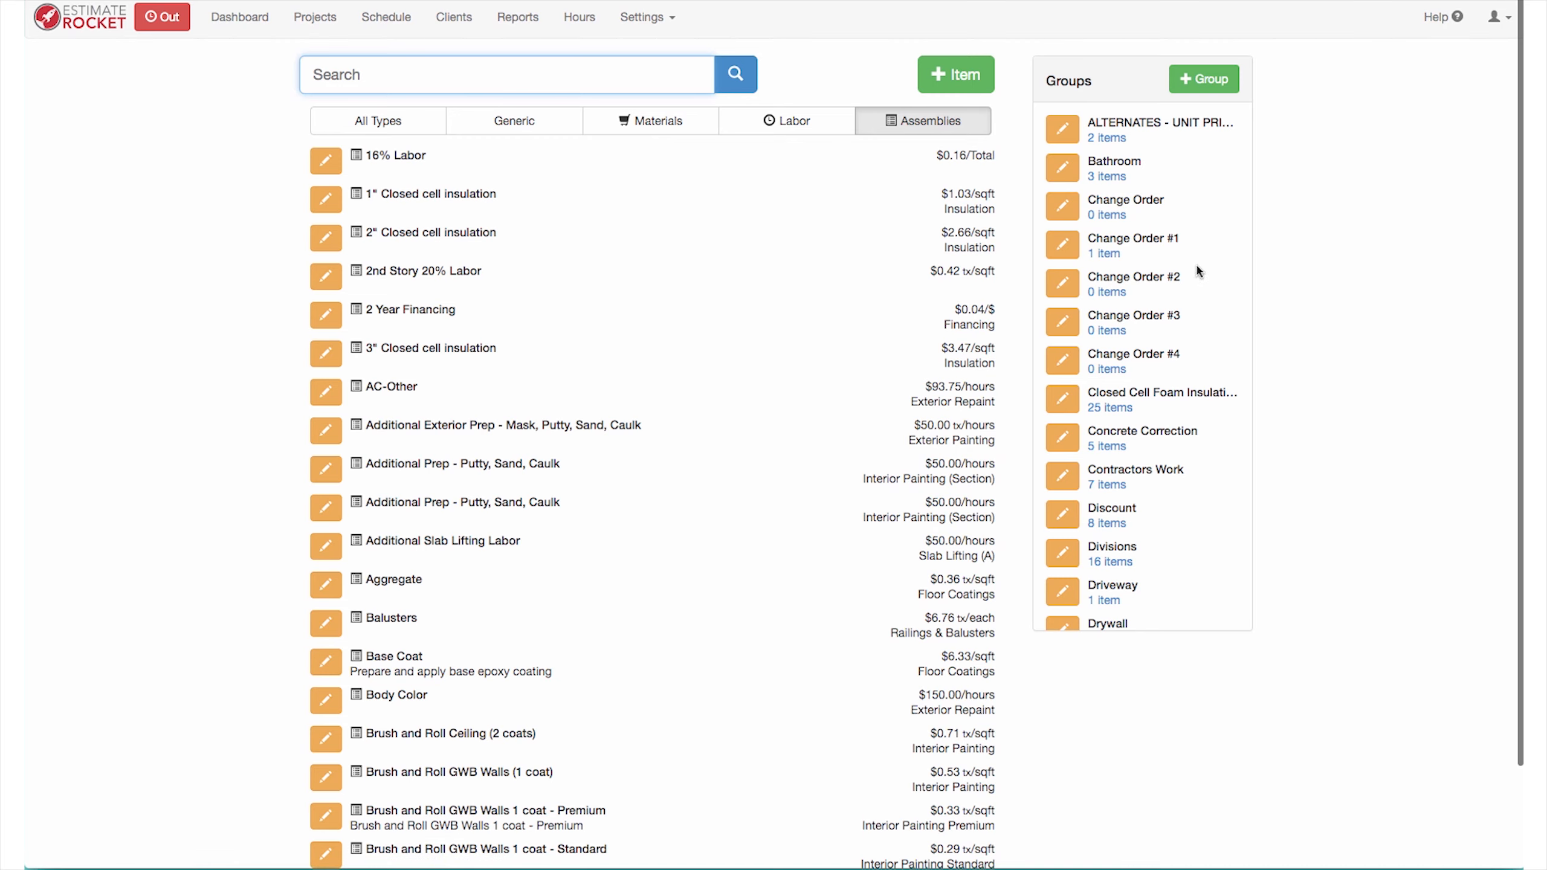
pyautogui.scroll(-10, 1196, 271)
pyautogui.scroll(-6, 1179, 300)
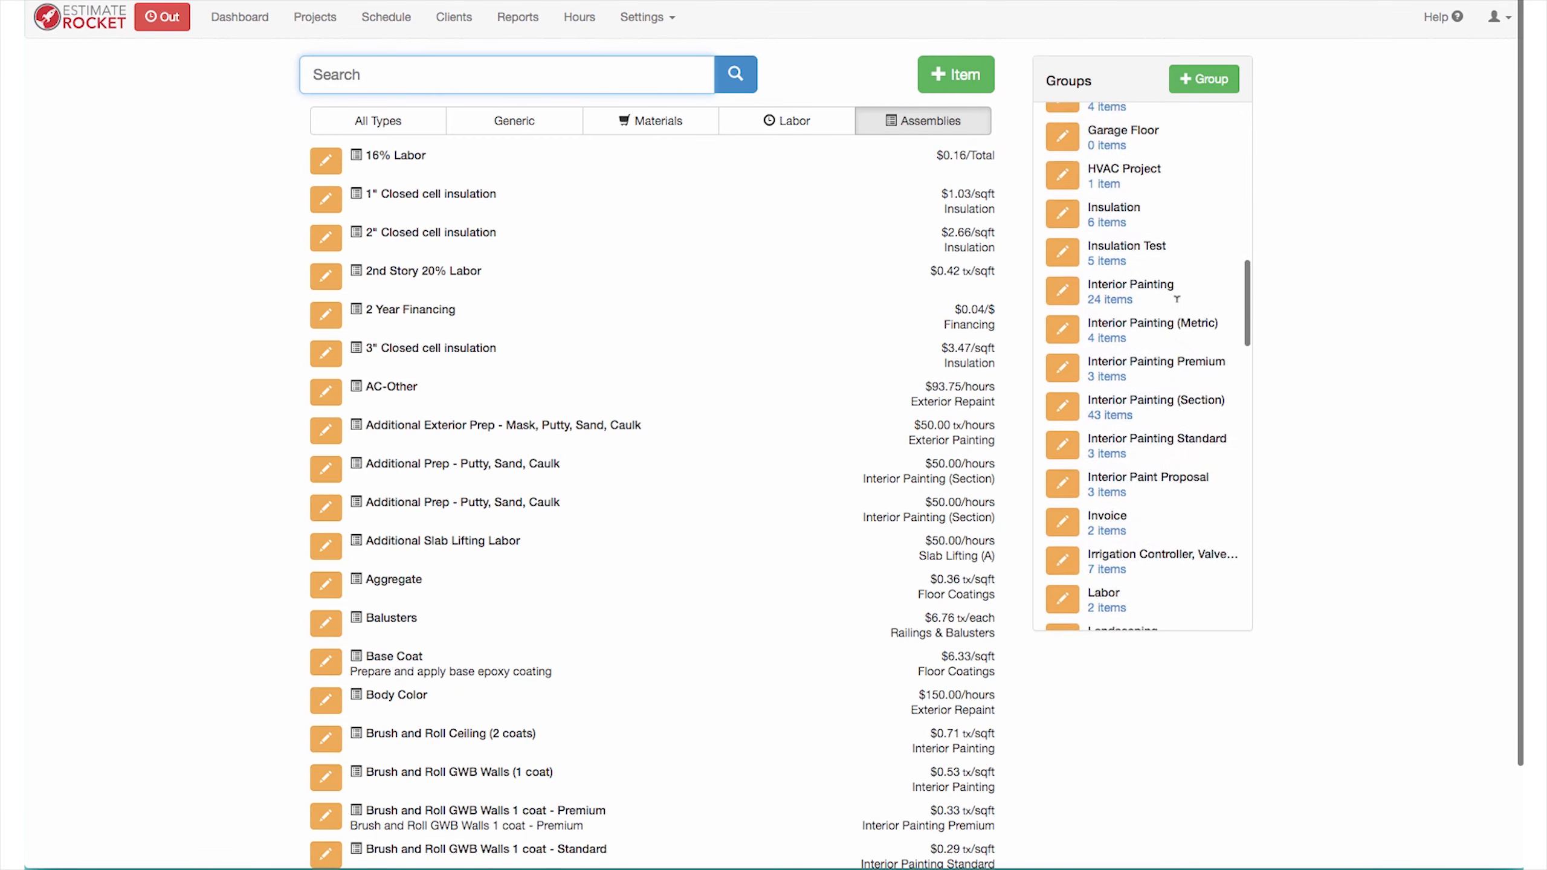
pyautogui.scroll(15, 1175, 303)
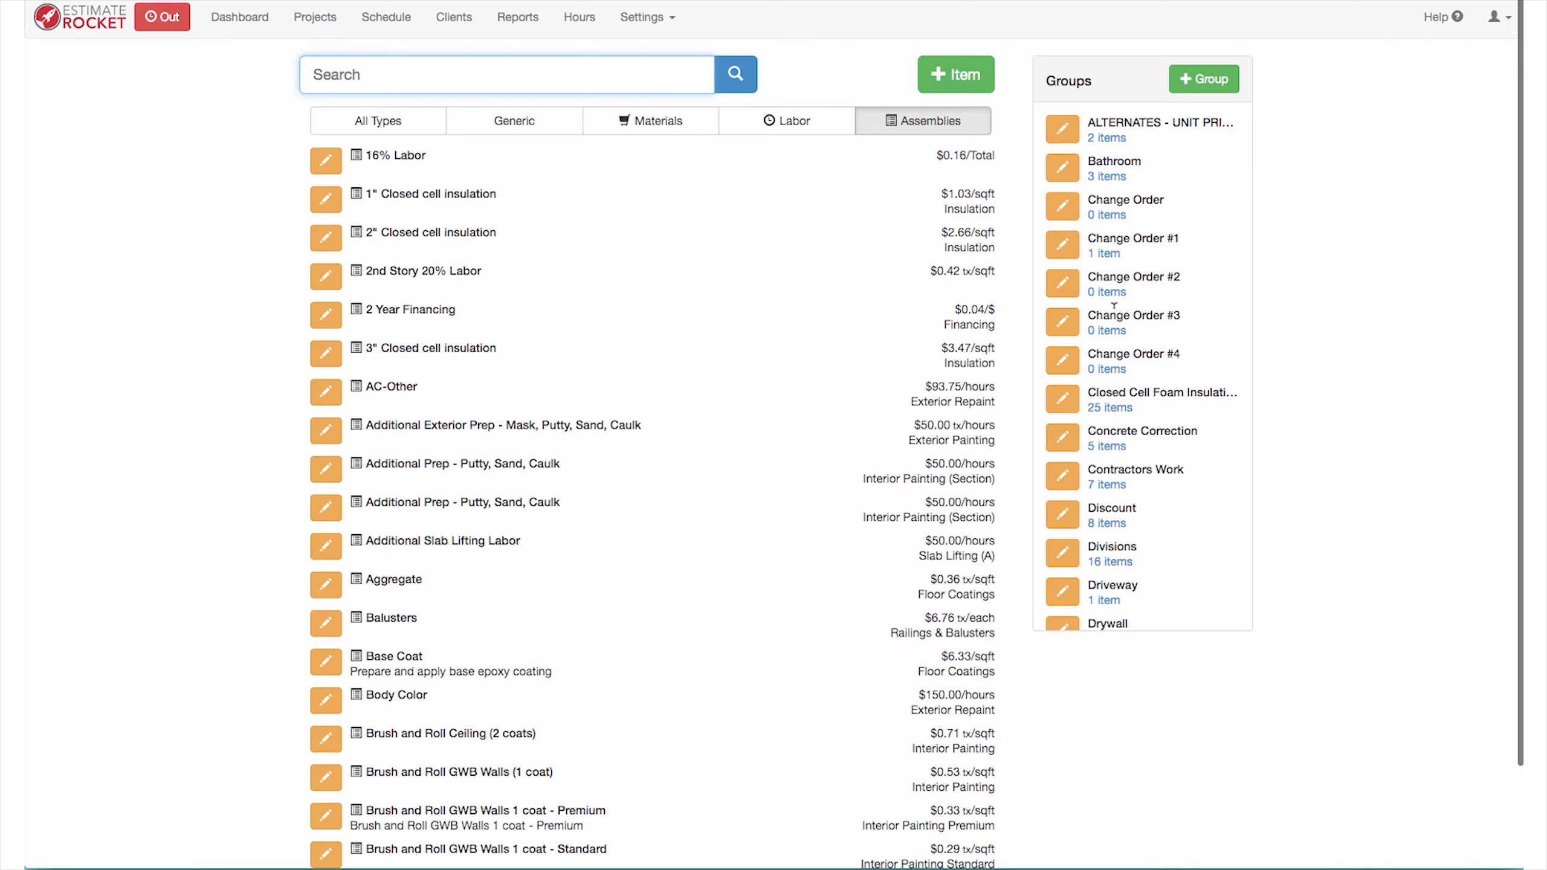
pyautogui.scroll(-10, 1149, 312)
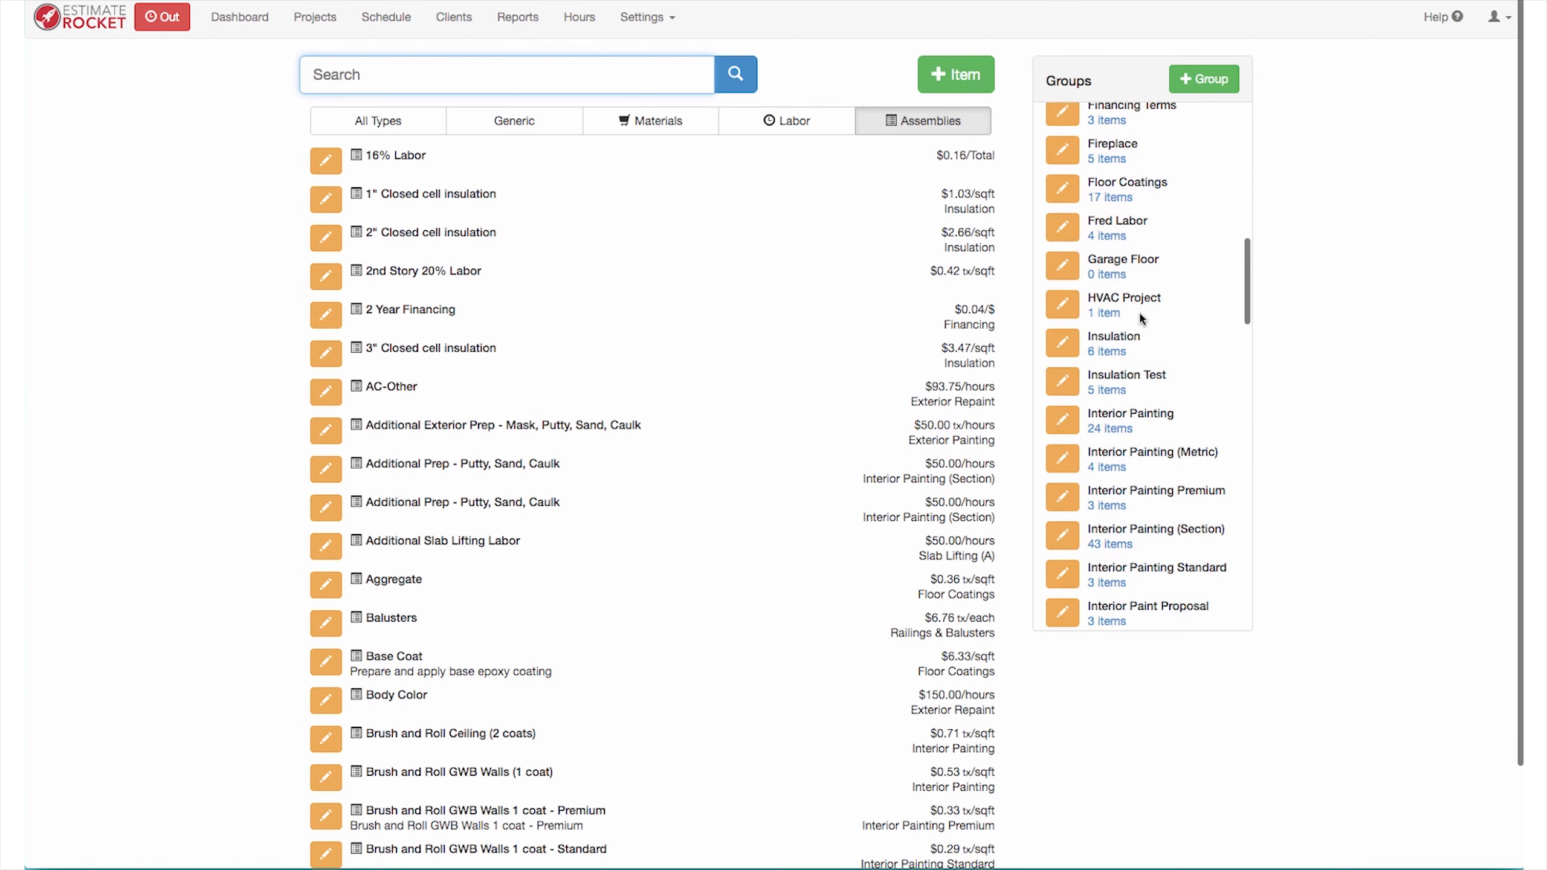
pyautogui.scroll(-2, 1141, 319)
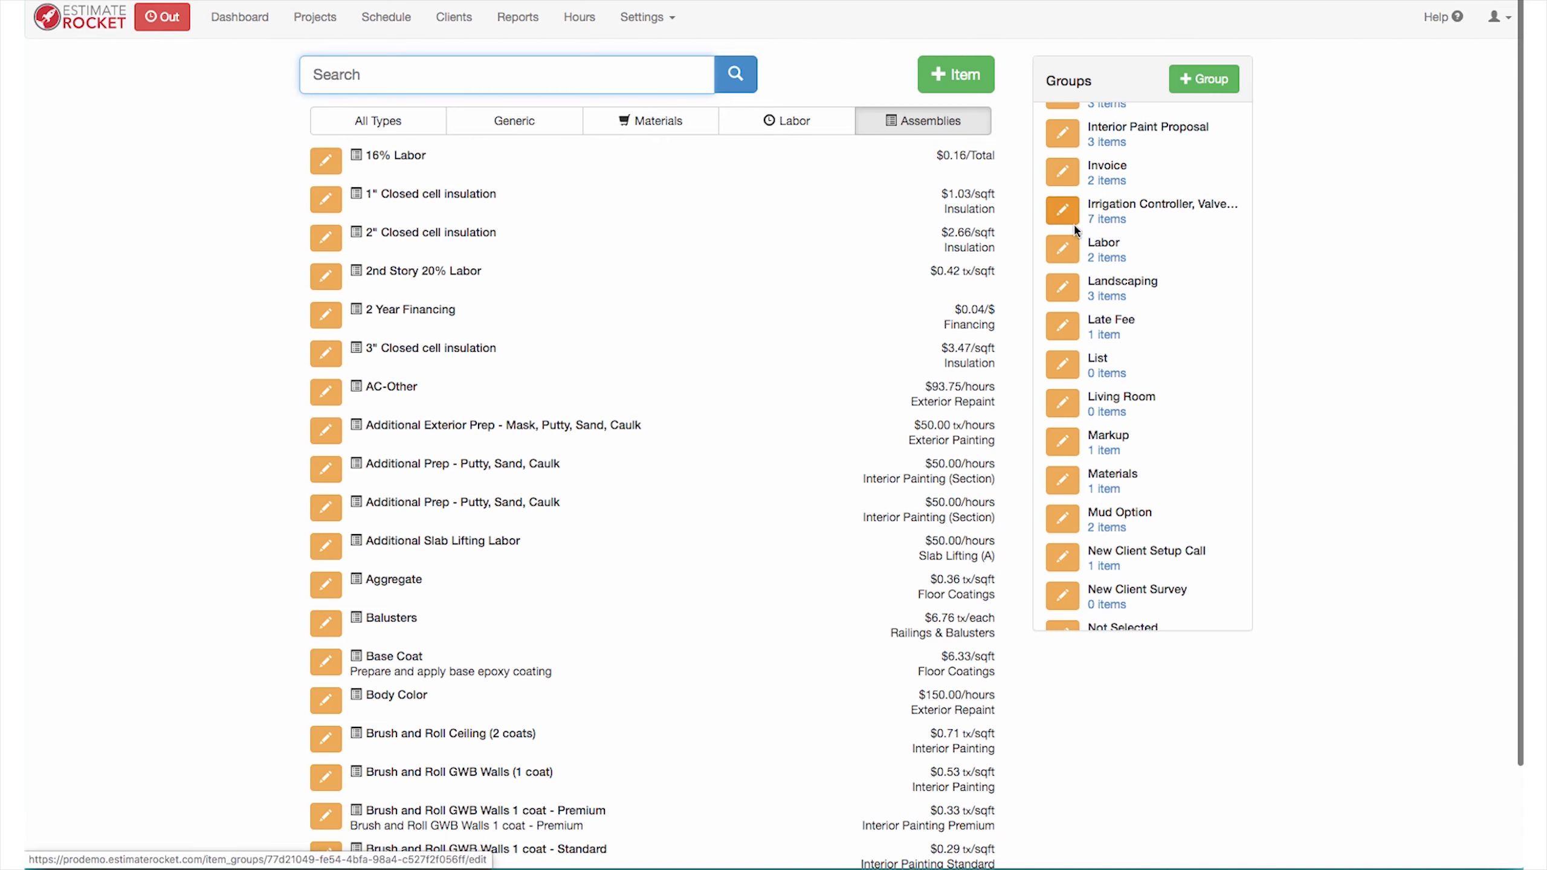
# Set the Irrigation Controller, Valves and Sprinkler Heads group to hide line item unit prices and quantities and show the group total, and save it
pyautogui.click(1062, 209)
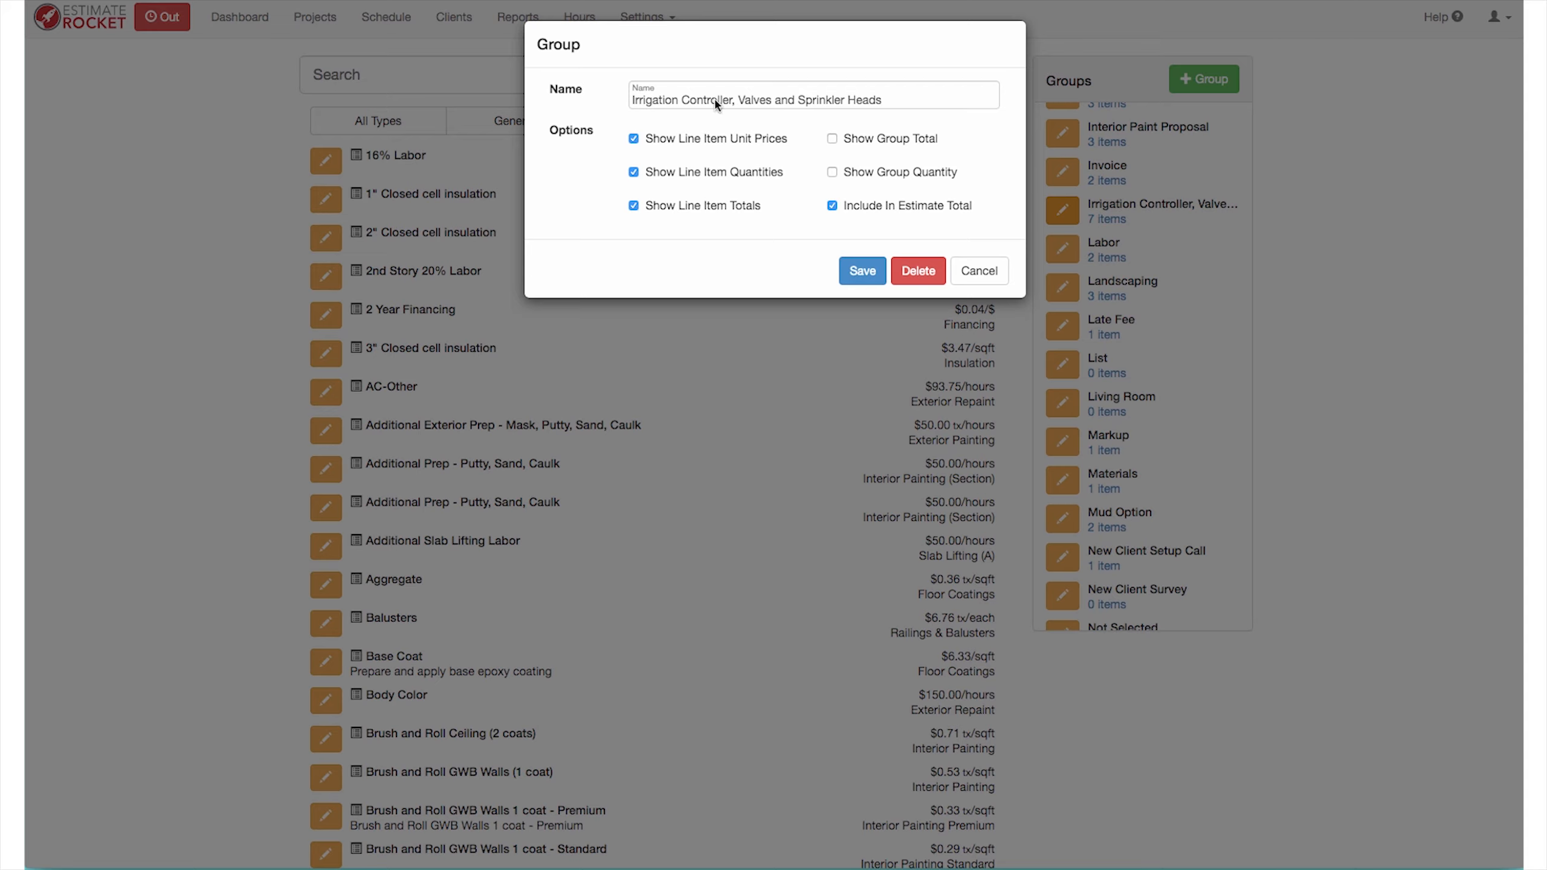
pyautogui.click(634, 139)
pyautogui.click(634, 173)
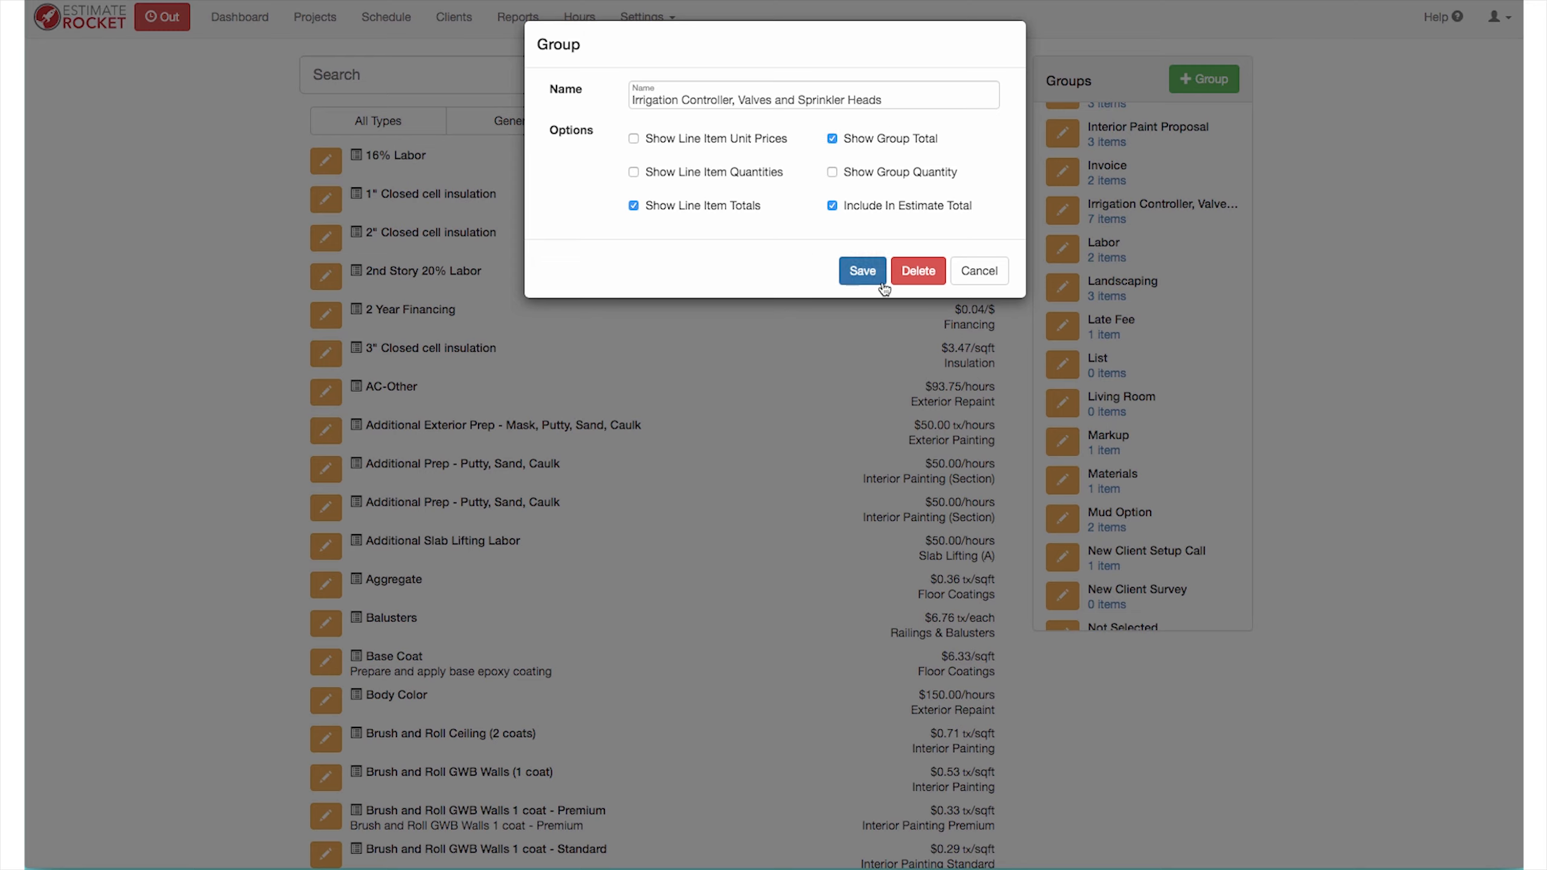
pyautogui.click(862, 278)
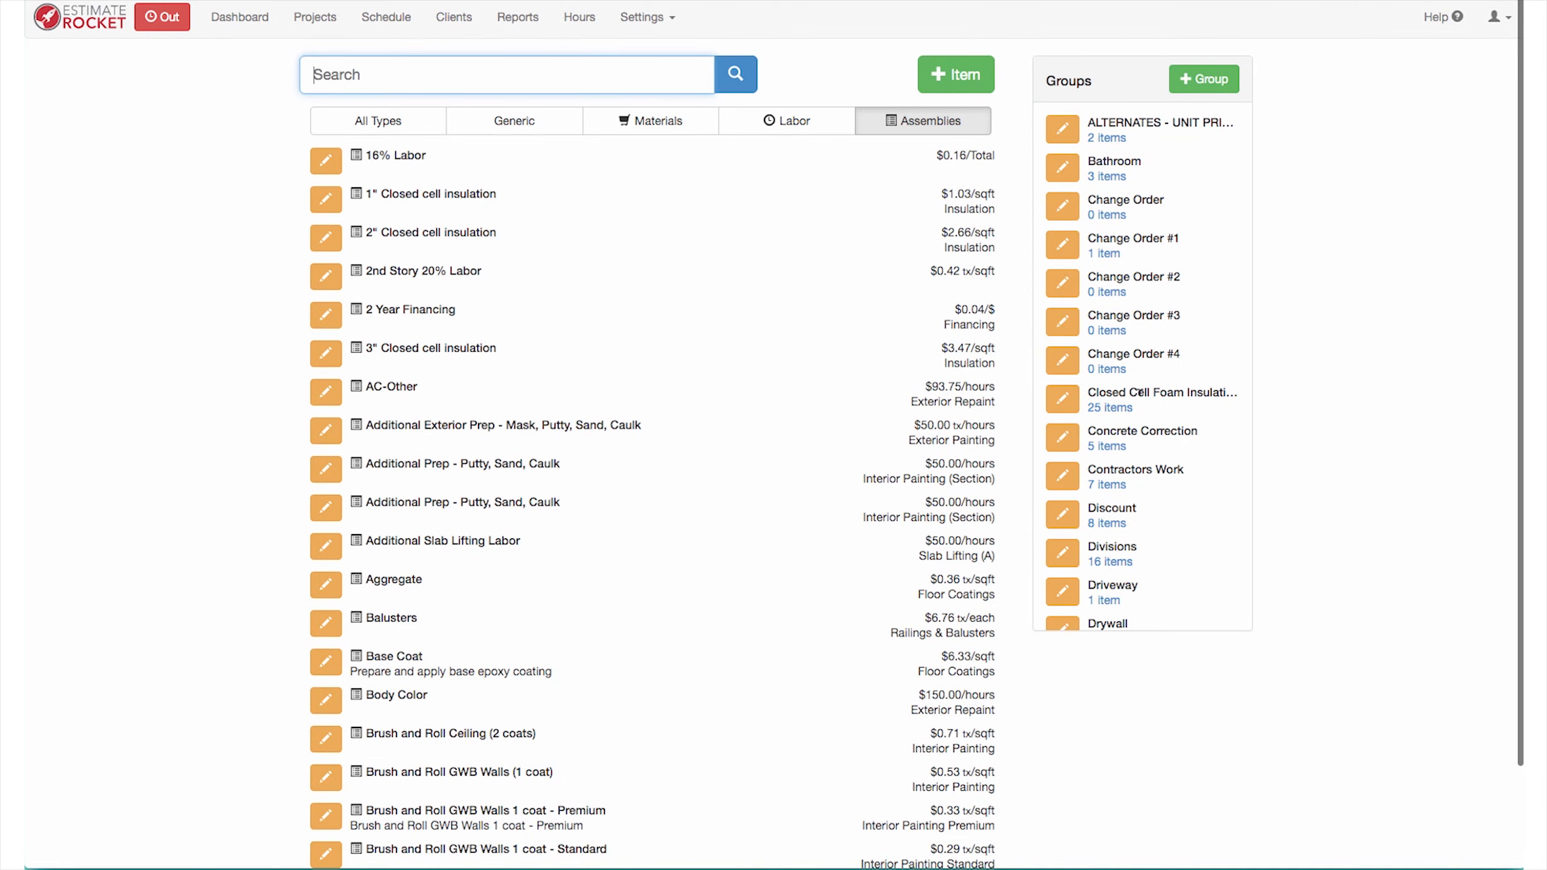
# Open the Paint - Interior Area - 2 Coats item template and examine its items, preset quantities, description, work notes and group
pyautogui.scroll(-5, 1139, 396)
pyautogui.scroll(-10, 1144, 433)
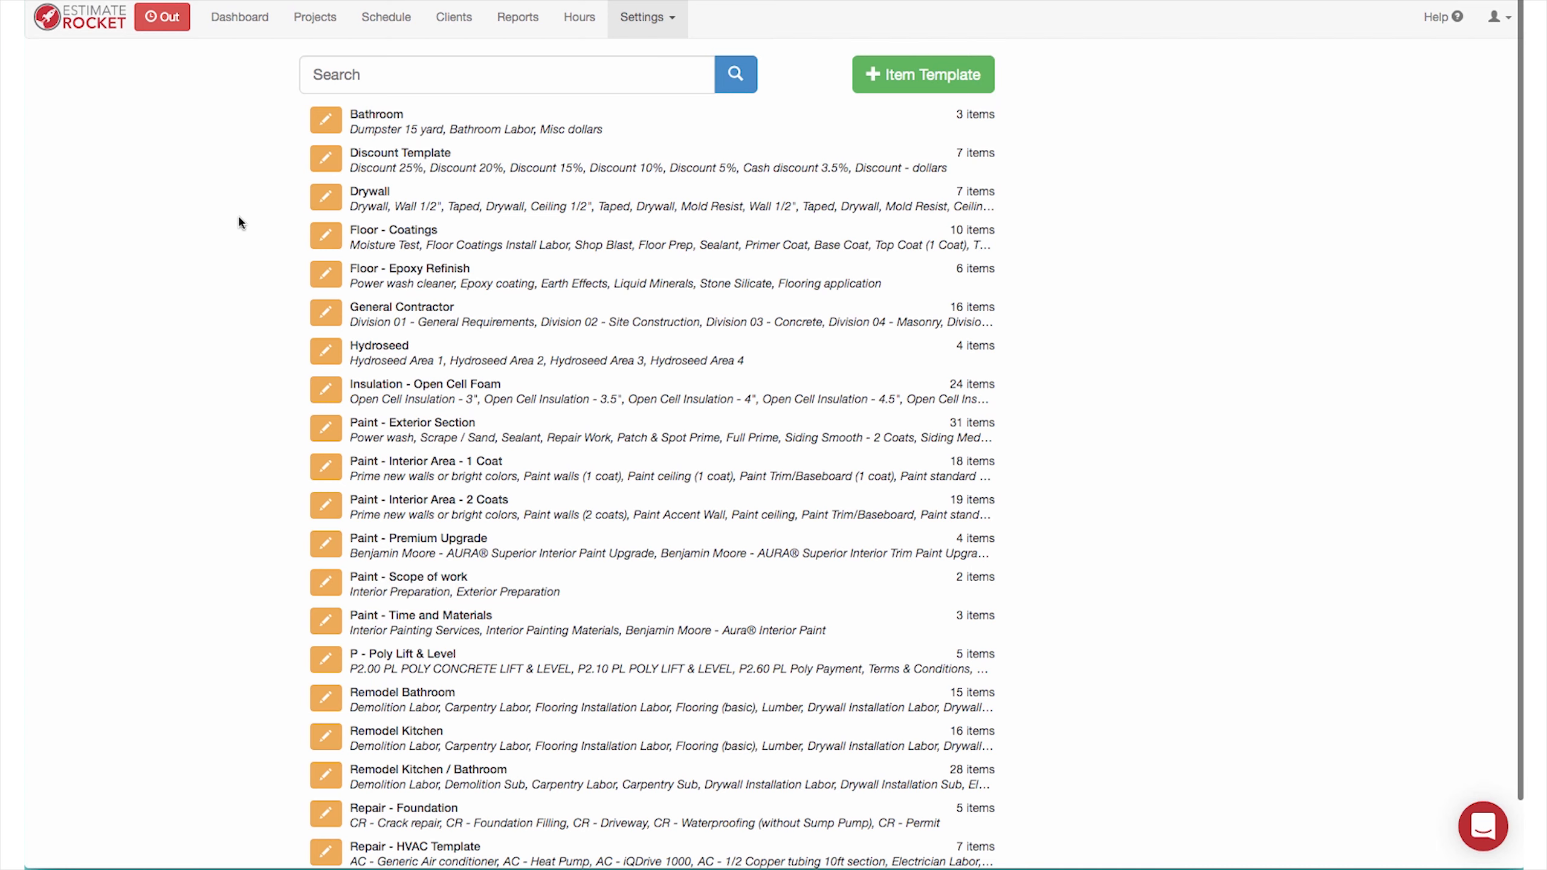
pyautogui.click(327, 510)
pyautogui.click(384, 537)
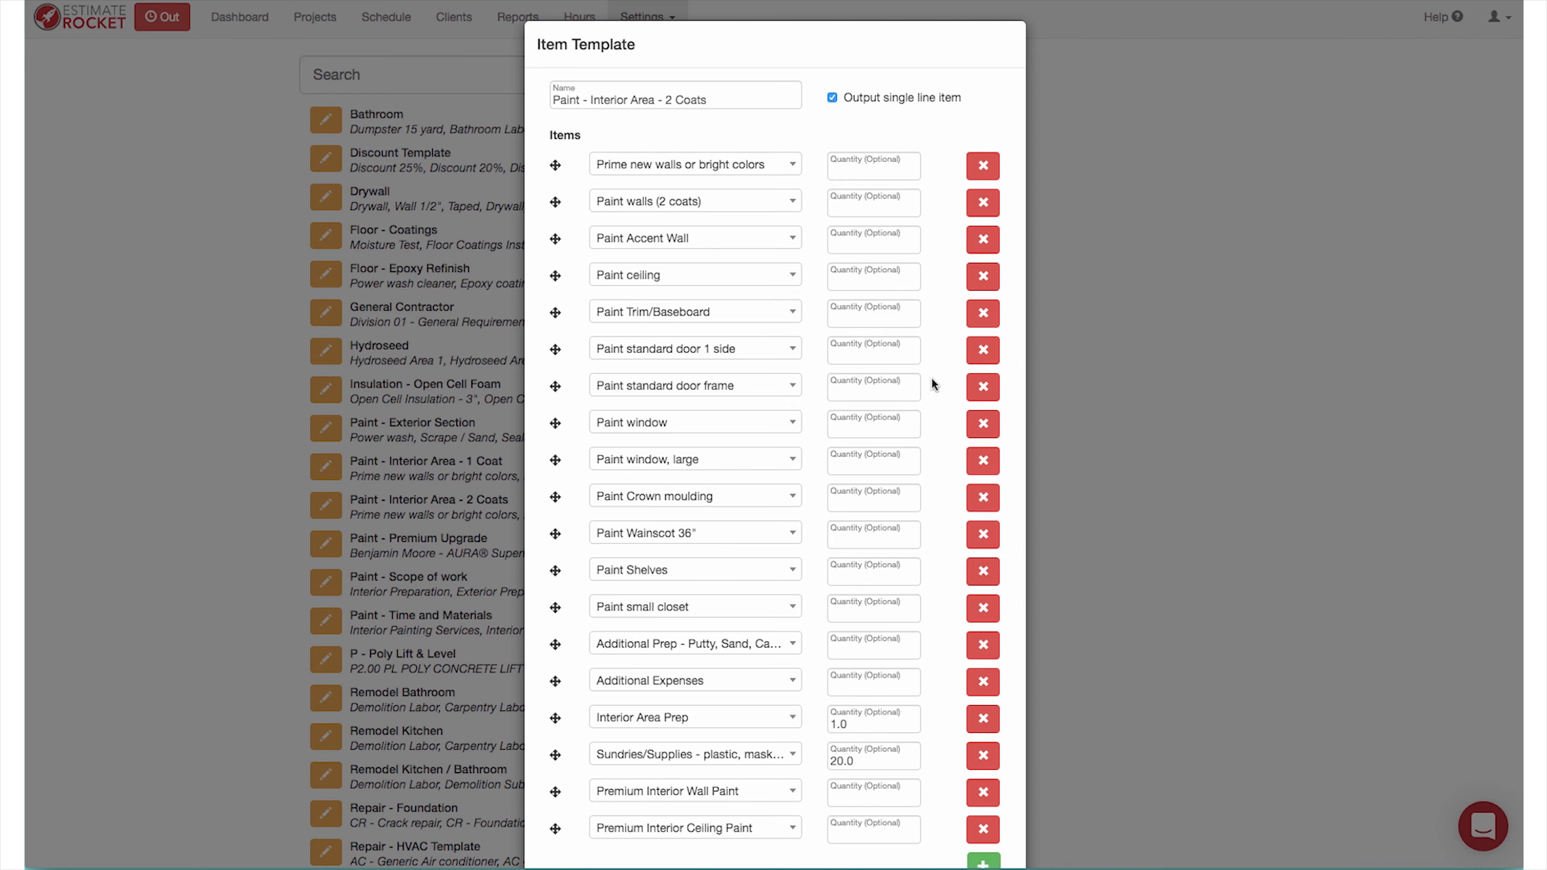
pyautogui.scroll(-3, 938, 339)
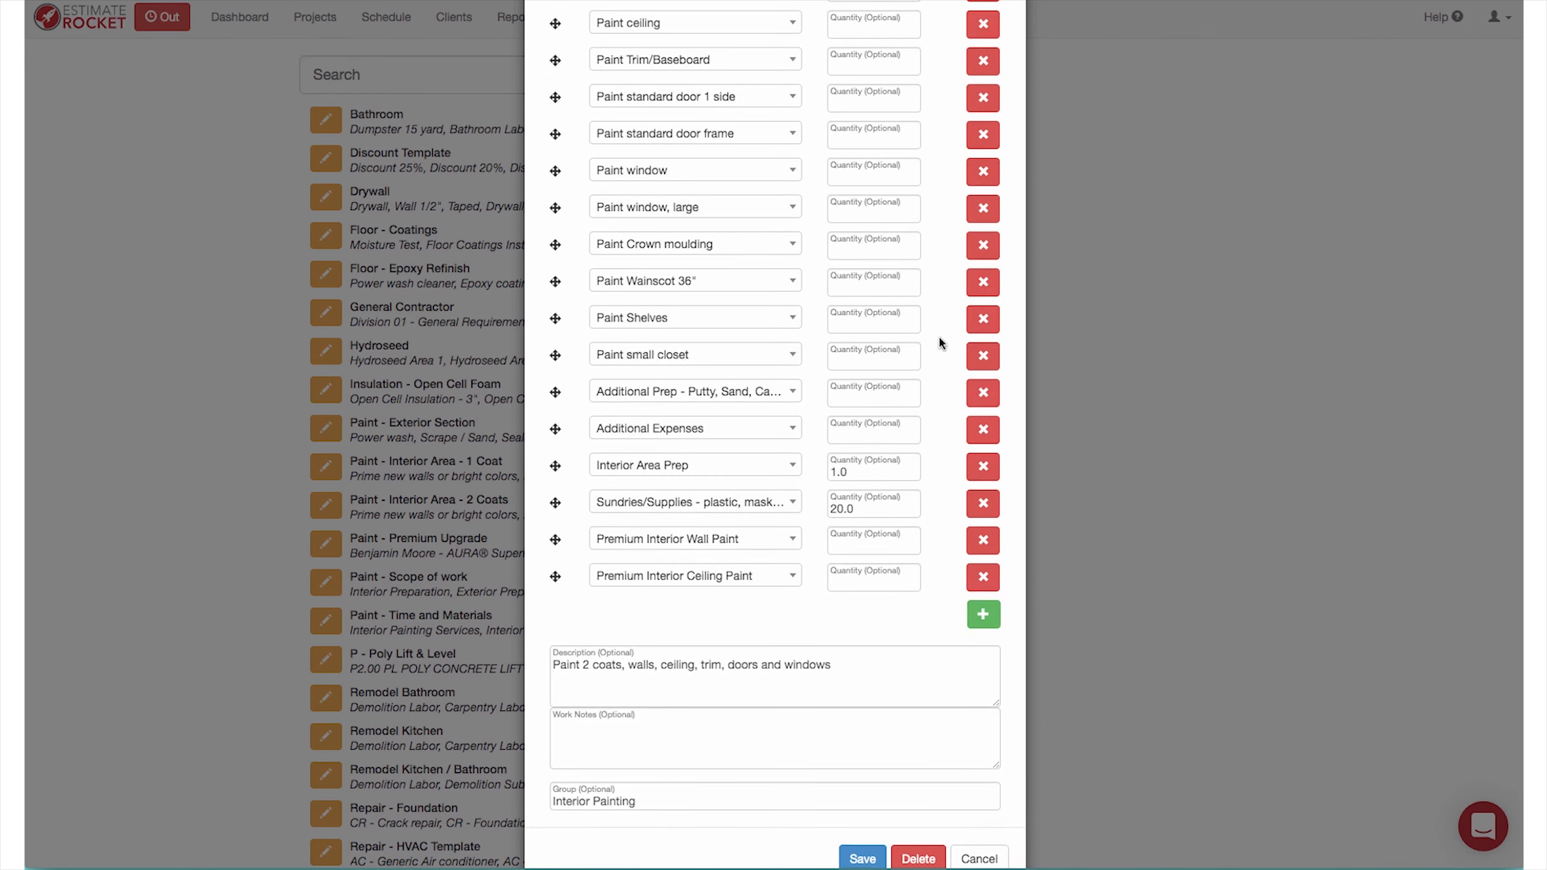
pyautogui.scroll(5, 941, 536)
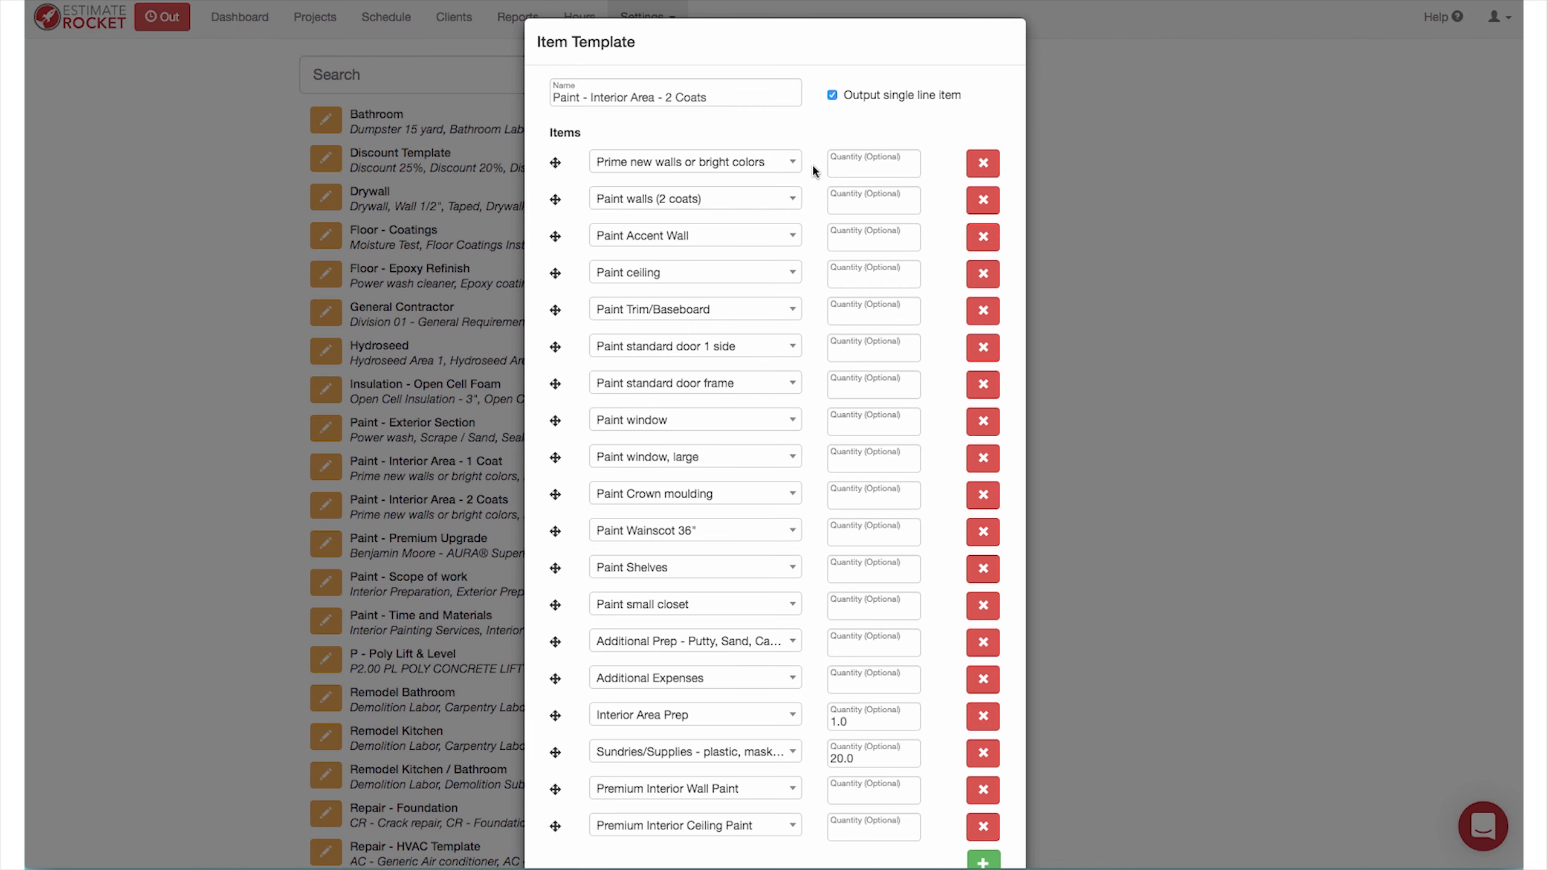
pyautogui.scroll(-3, 814, 167)
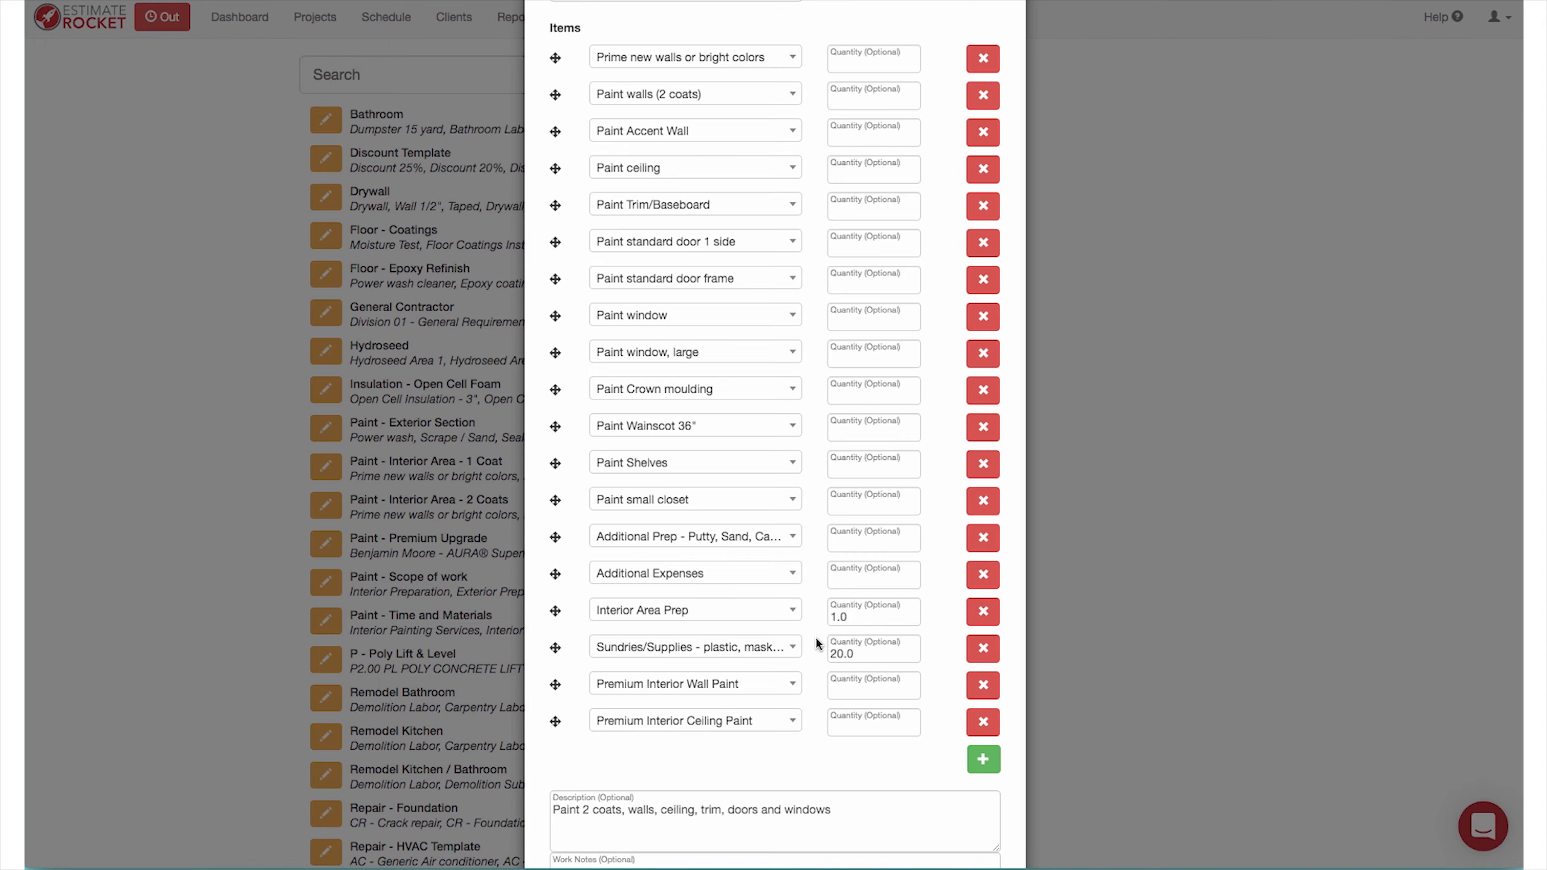
pyautogui.scroll(-5, 815, 636)
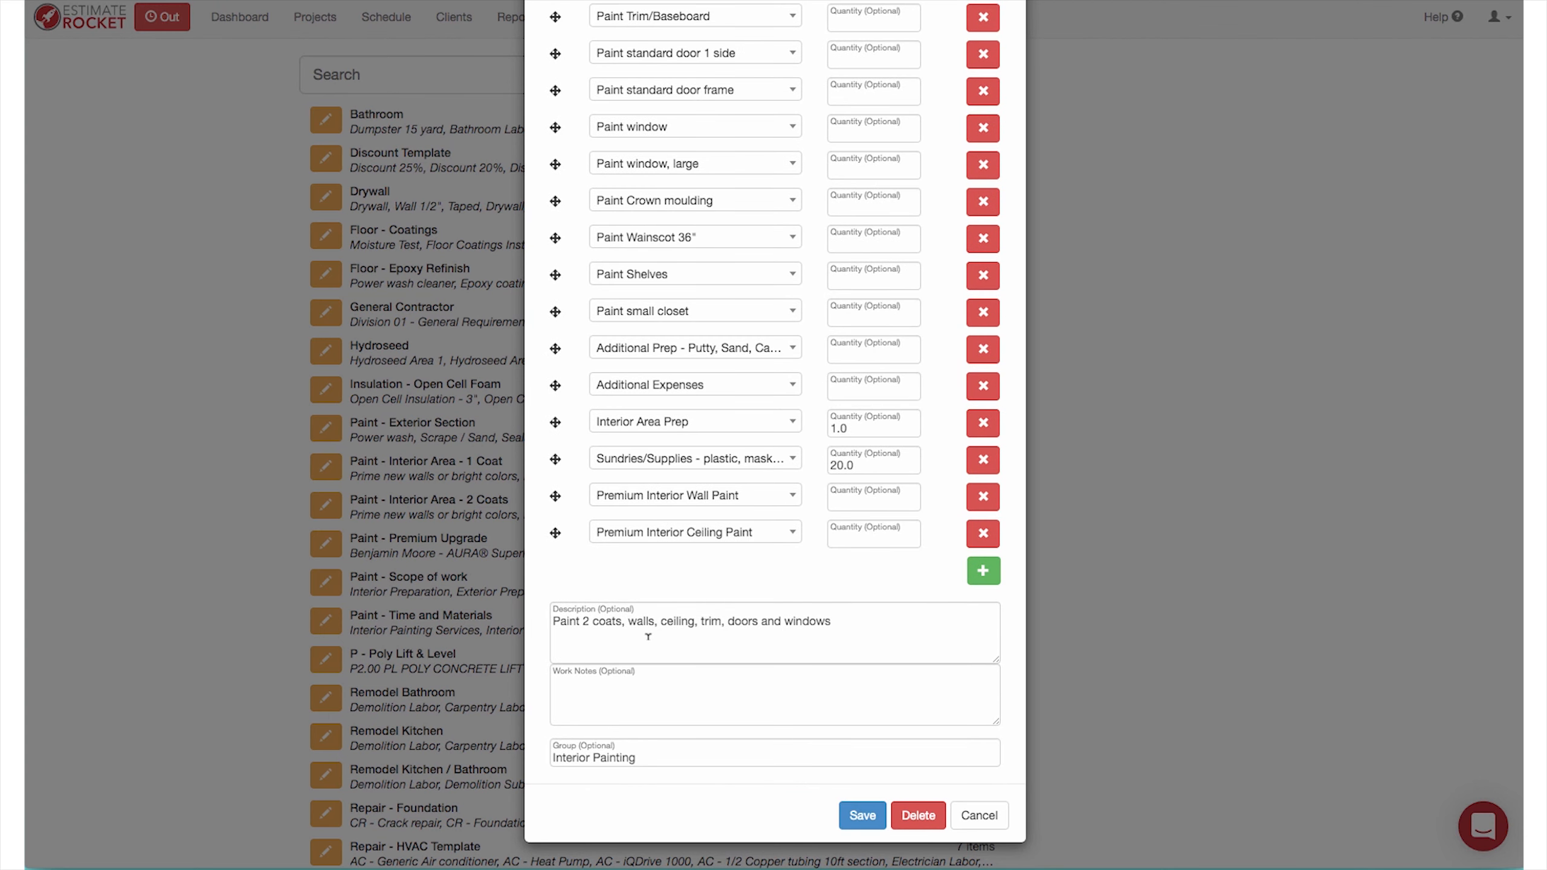
pyautogui.click(600, 683)
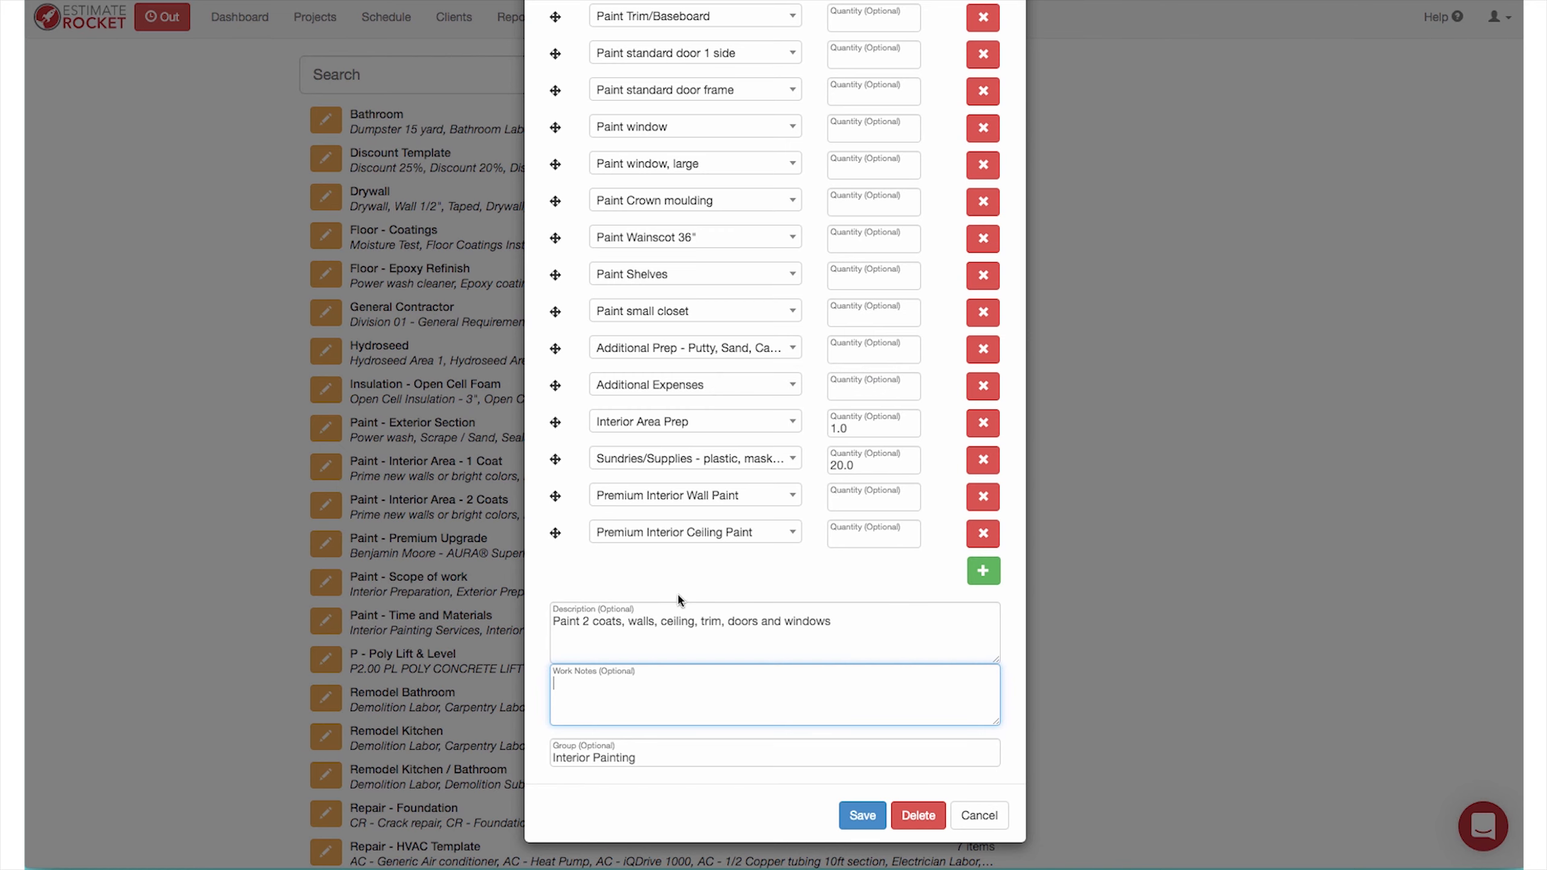
pyautogui.scroll(5, 743, 590)
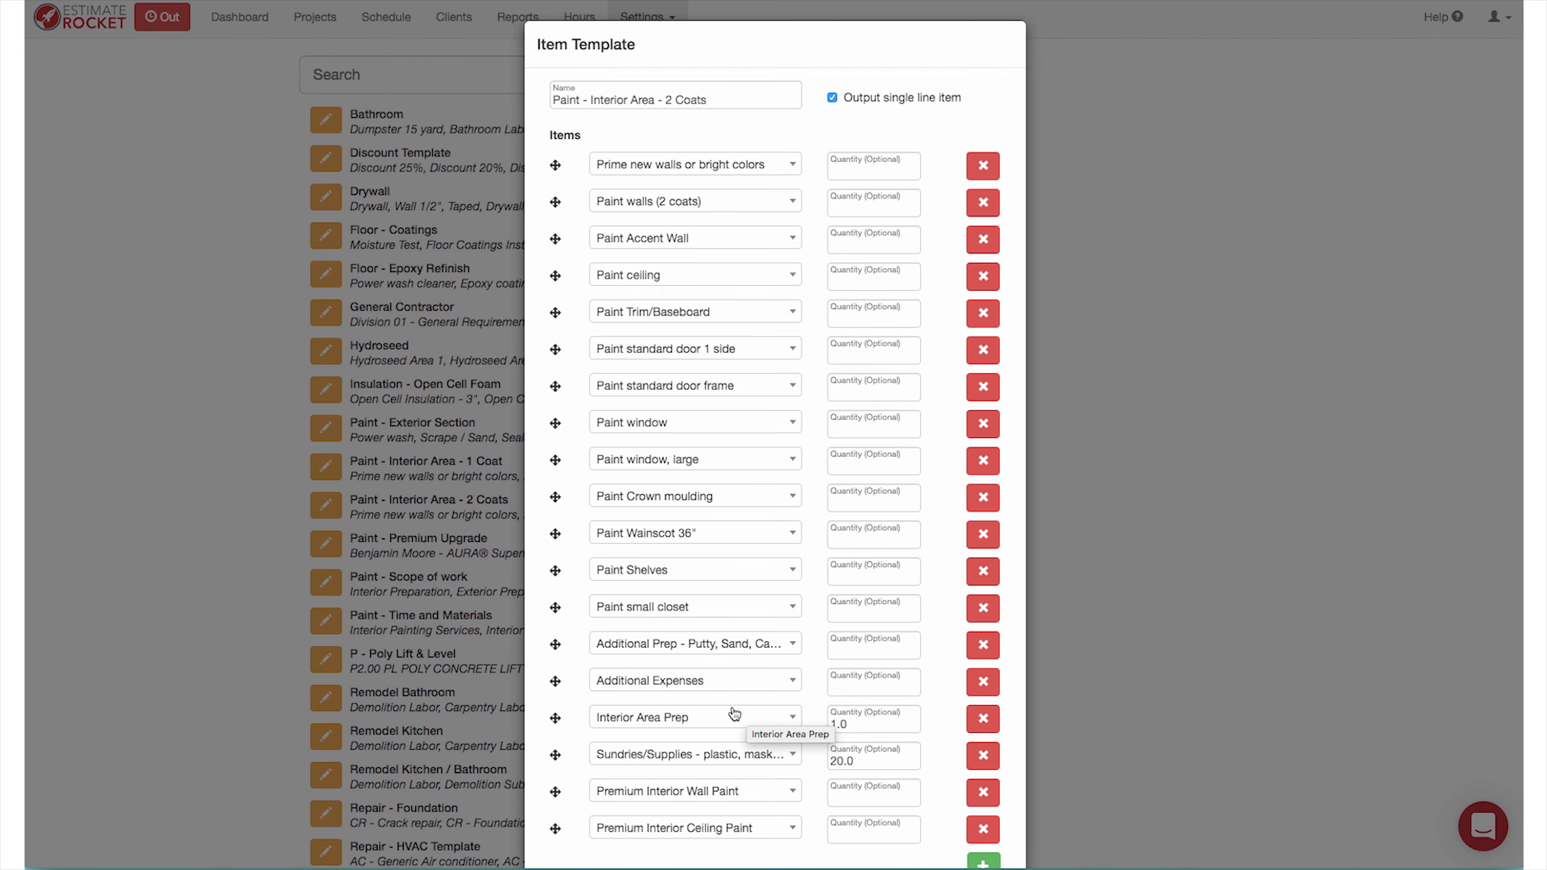
pyautogui.scroll(-5, 733, 713)
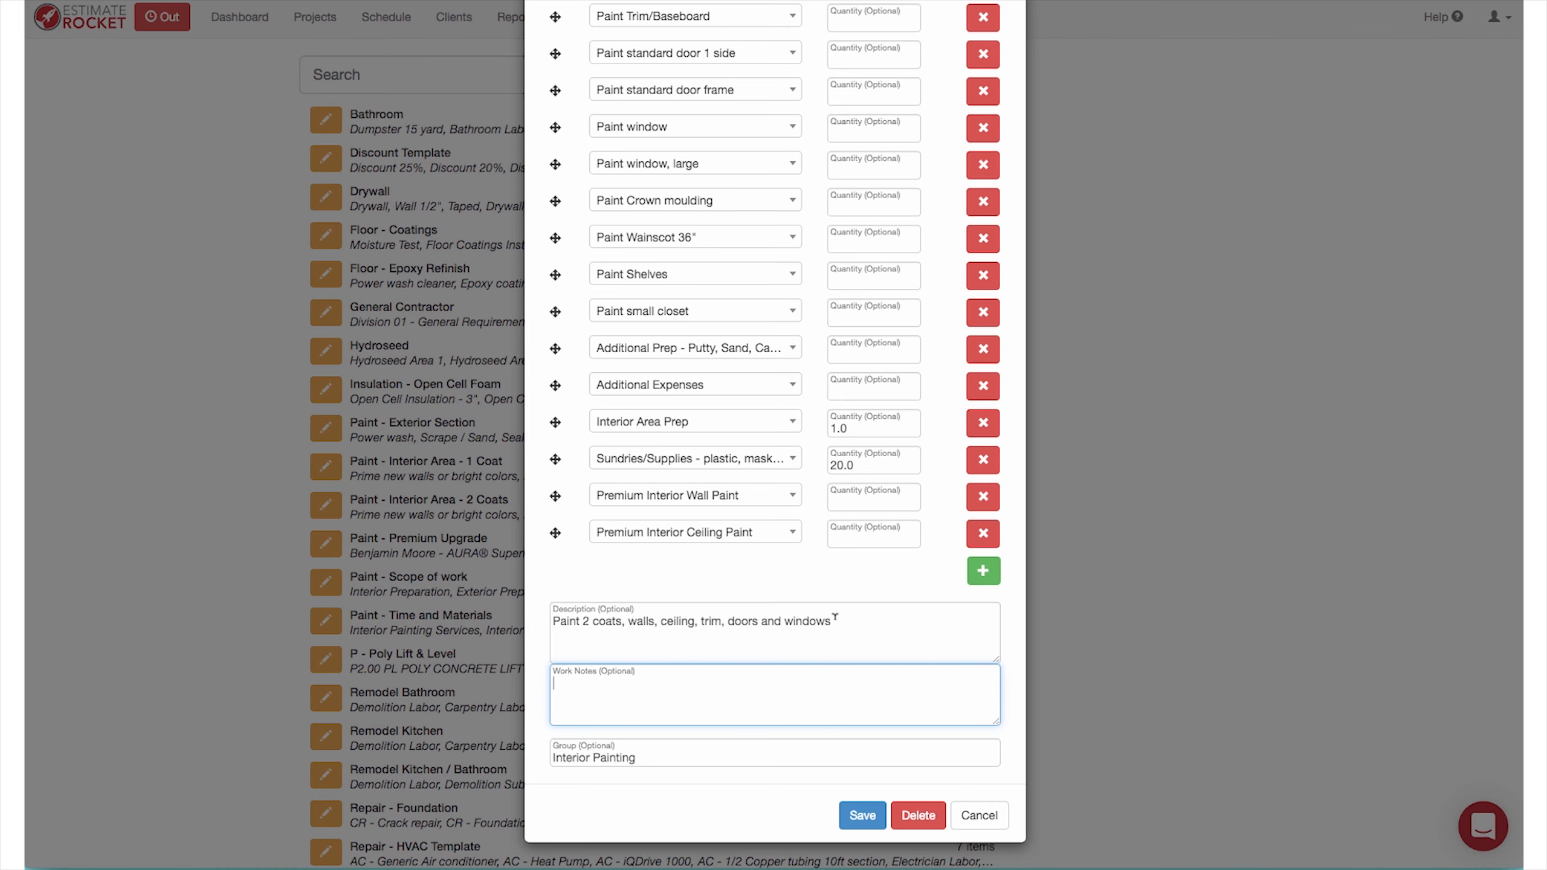
pyautogui.scroll(5, 834, 621)
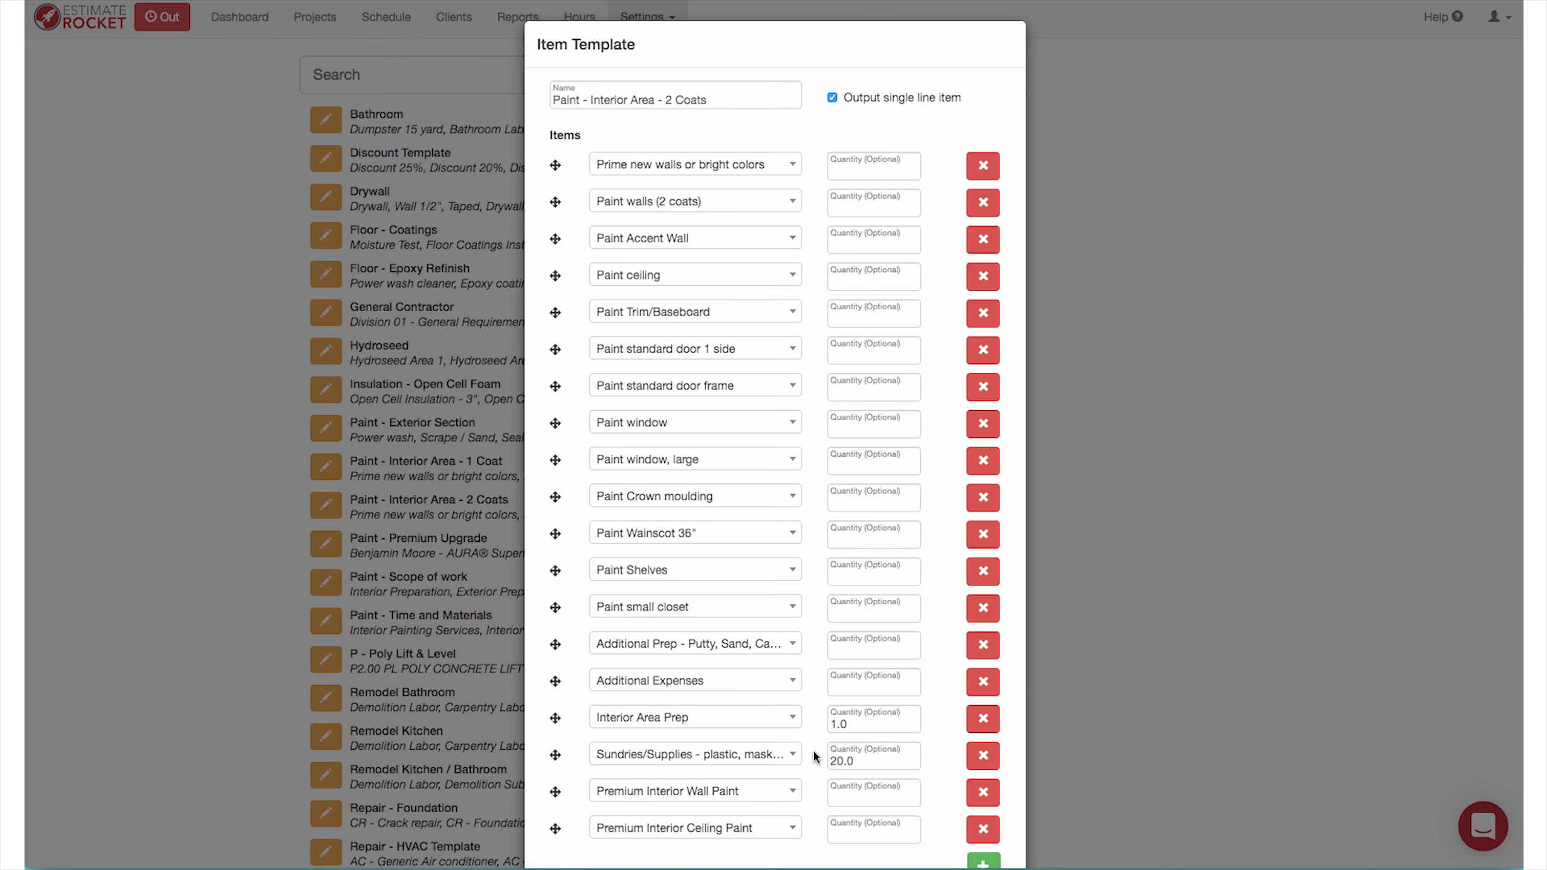
pyautogui.scroll(-5, 813, 750)
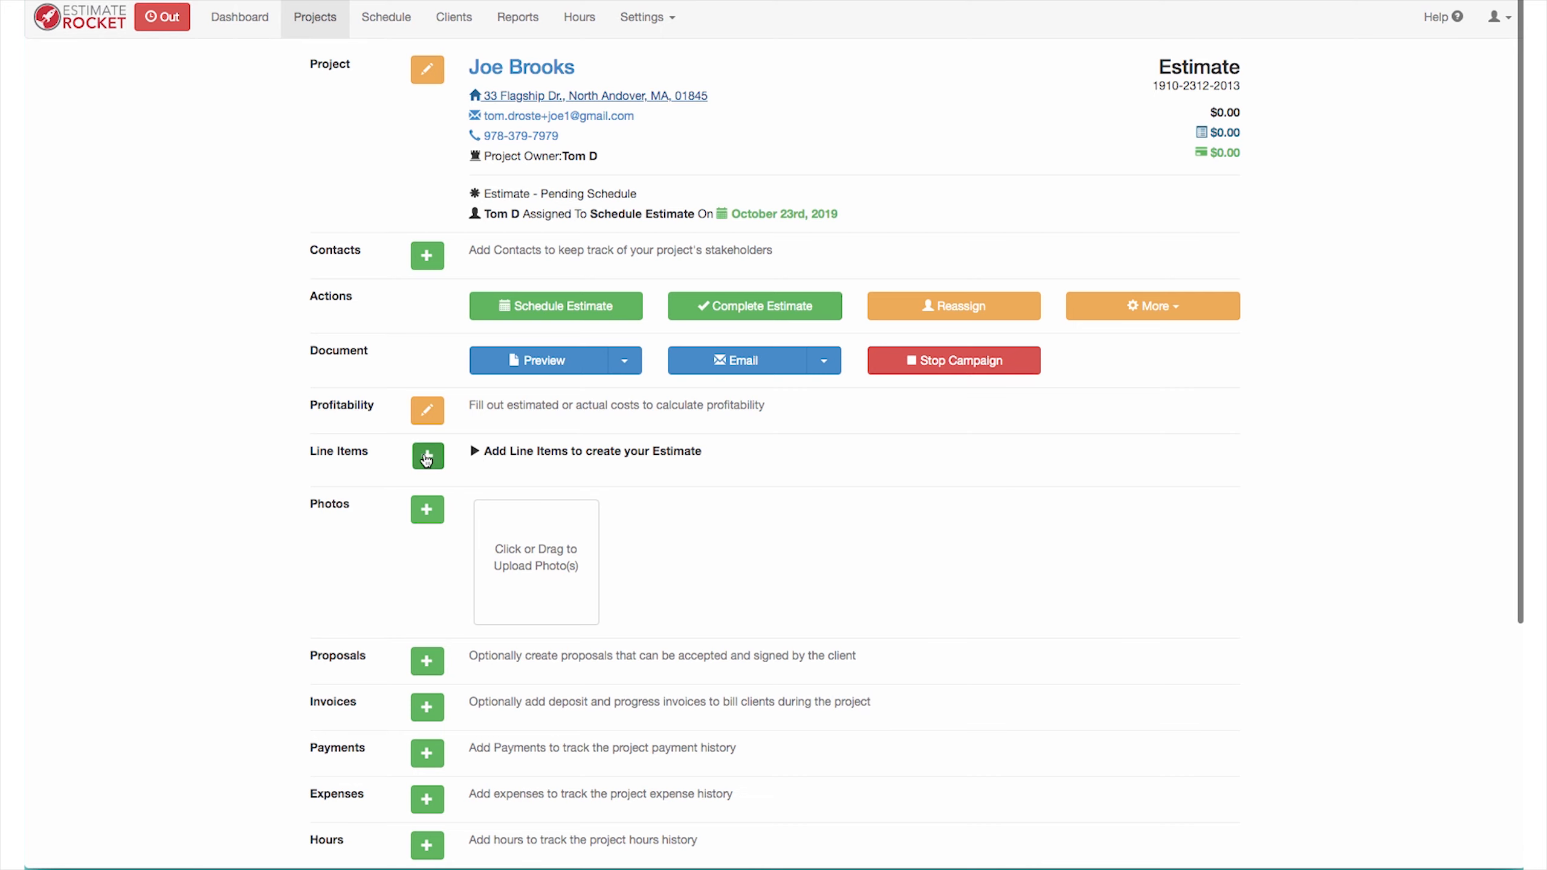
# Add line items to the project's estimate from the Paint - Interior Area - 2 Coats template and name the area Living room
pyautogui.click(428, 457)
pyautogui.scroll(-5, 420, 469)
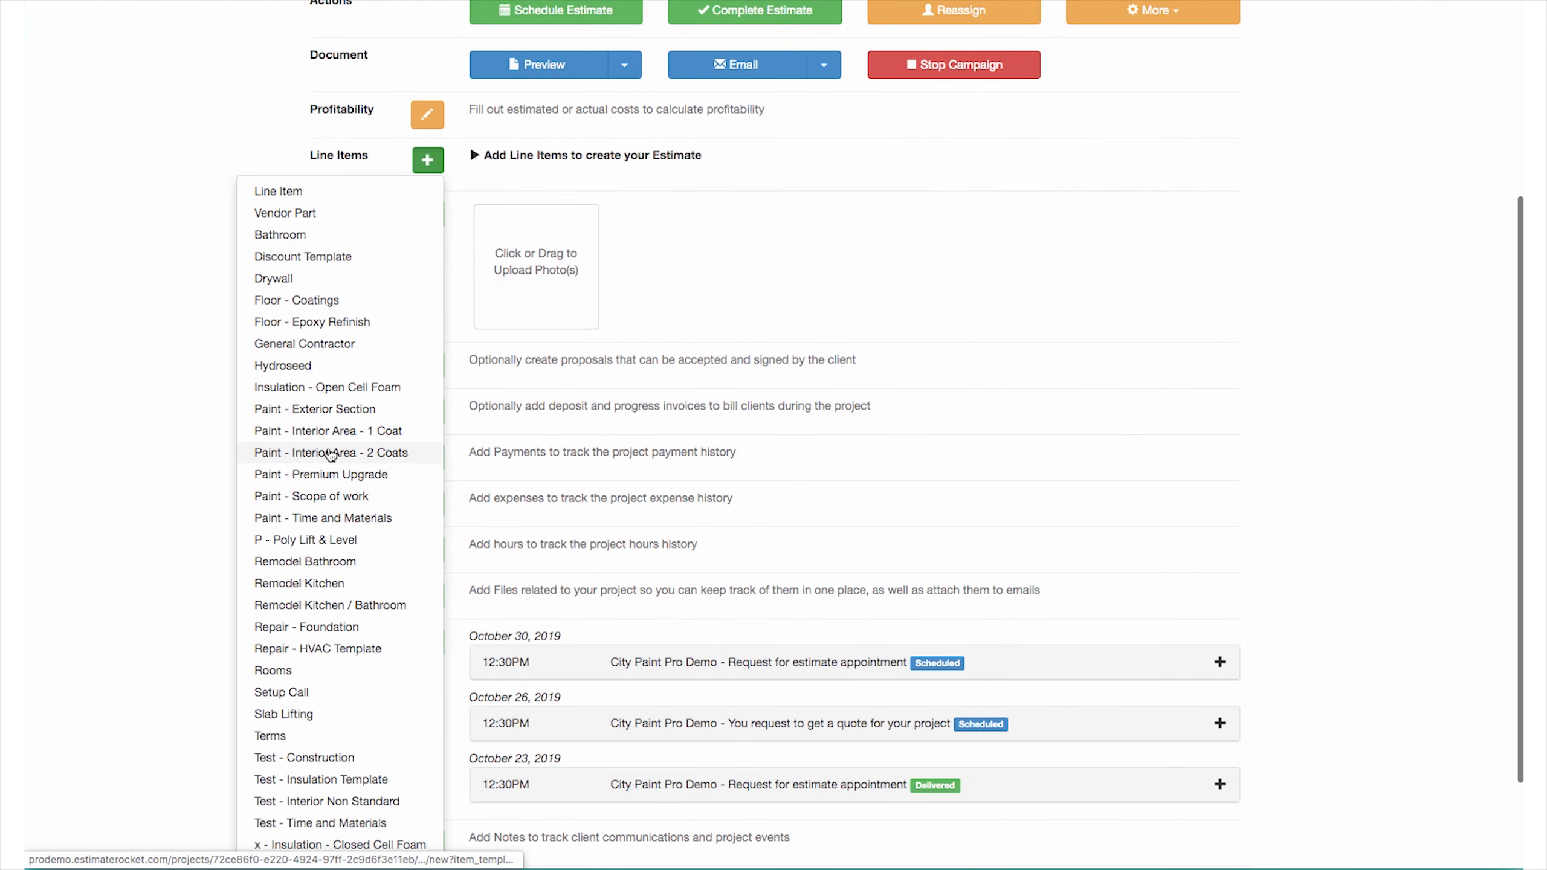
pyautogui.click(328, 454)
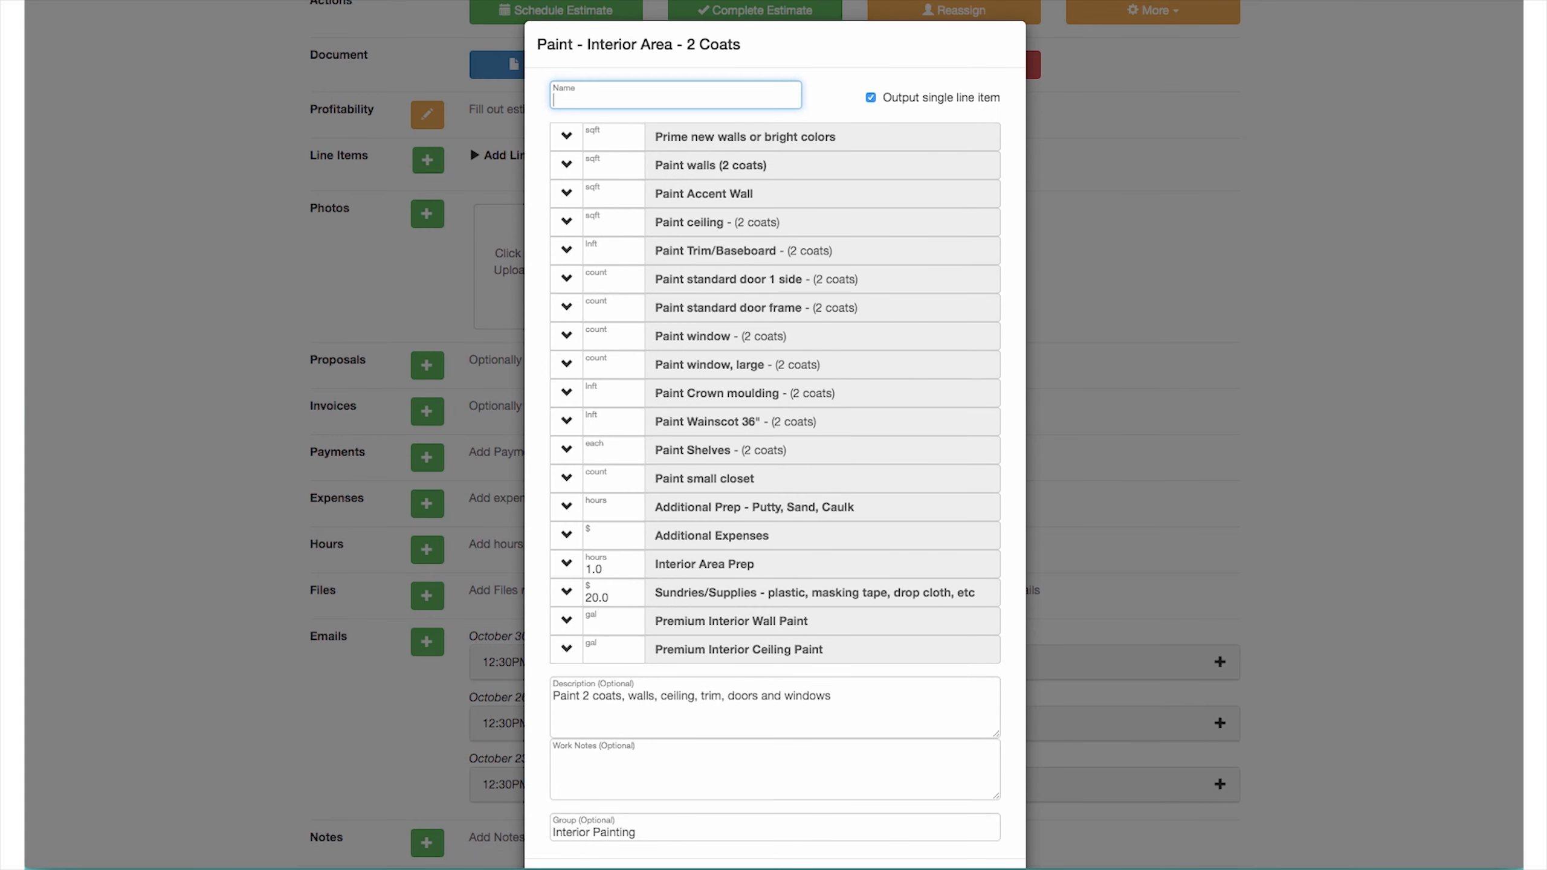
pyautogui.write('Living room')
# Enter room dimensions of height 8 and widths 16 and 24 for Paint walls, copy them, and apply the wall area as its quantity
pyautogui.click(605, 169)
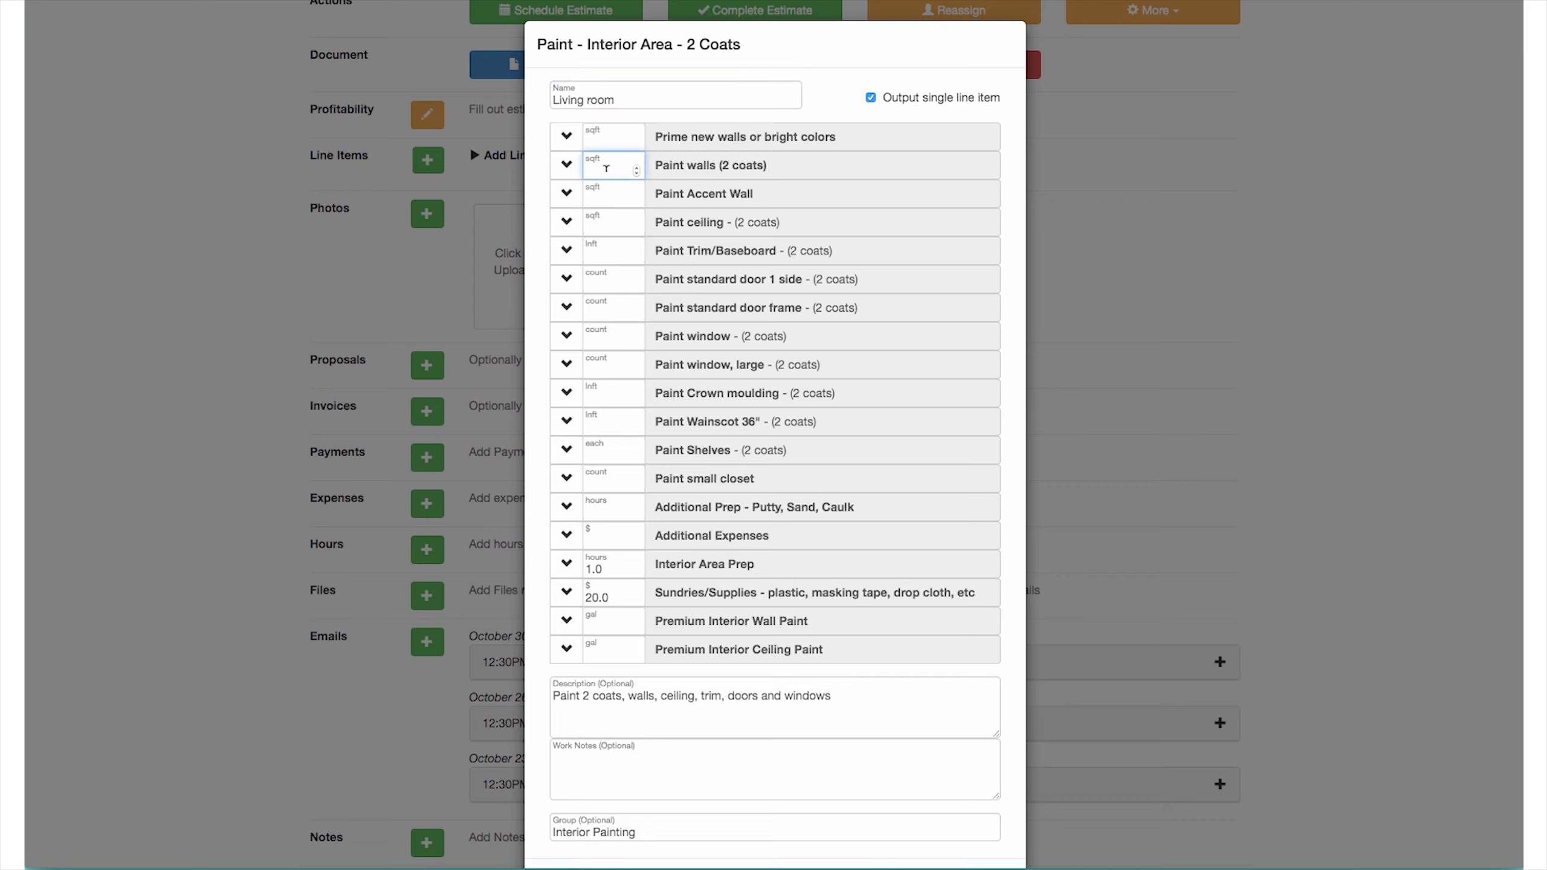
pyautogui.click(565, 165)
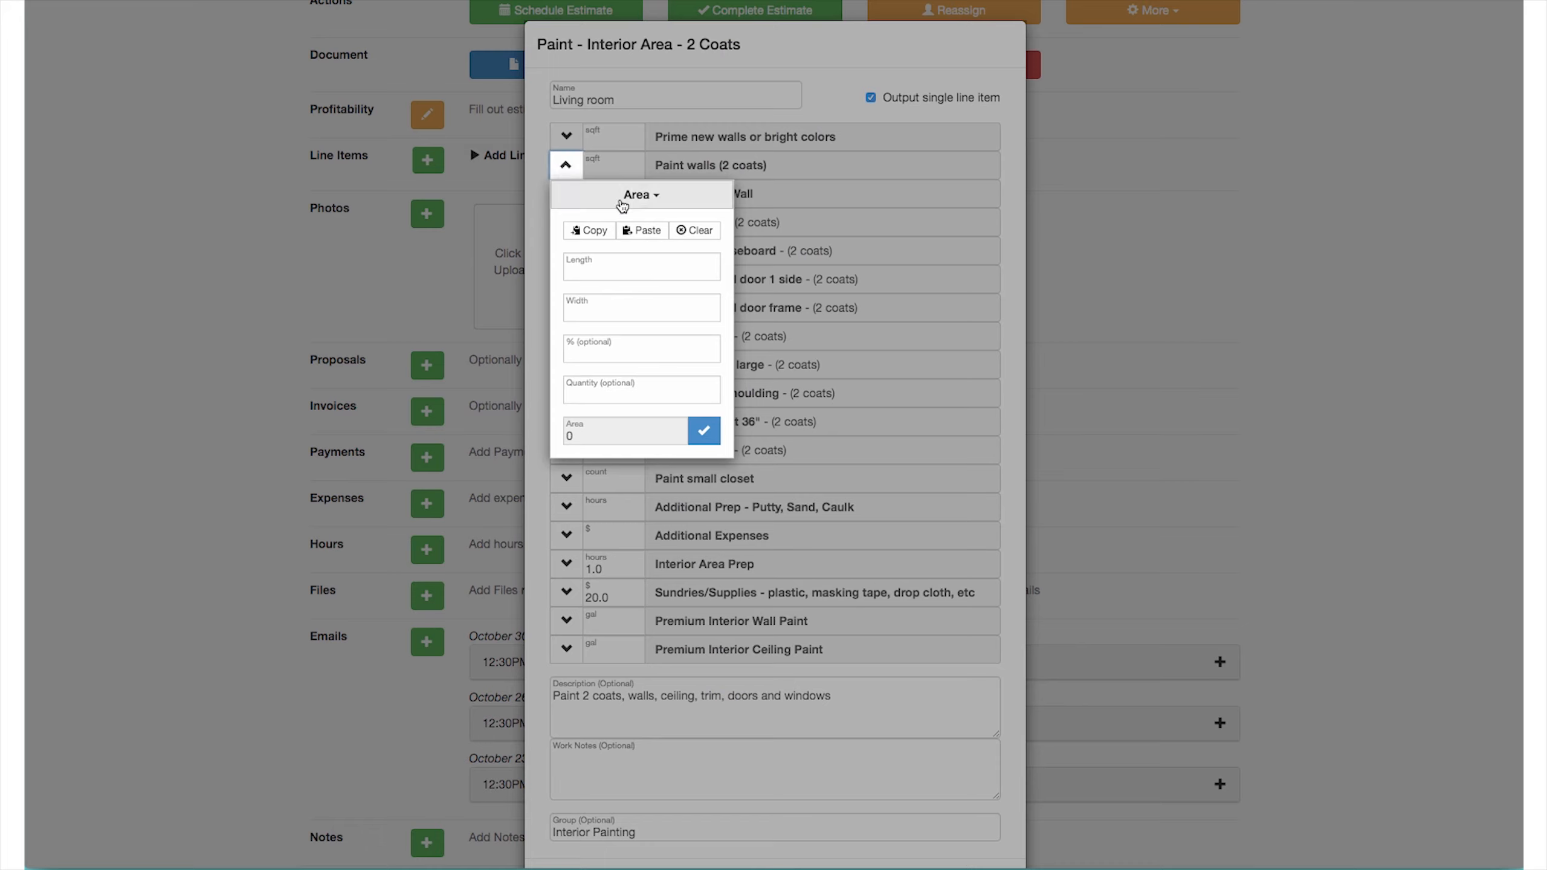
pyautogui.click(635, 197)
pyautogui.click(605, 291)
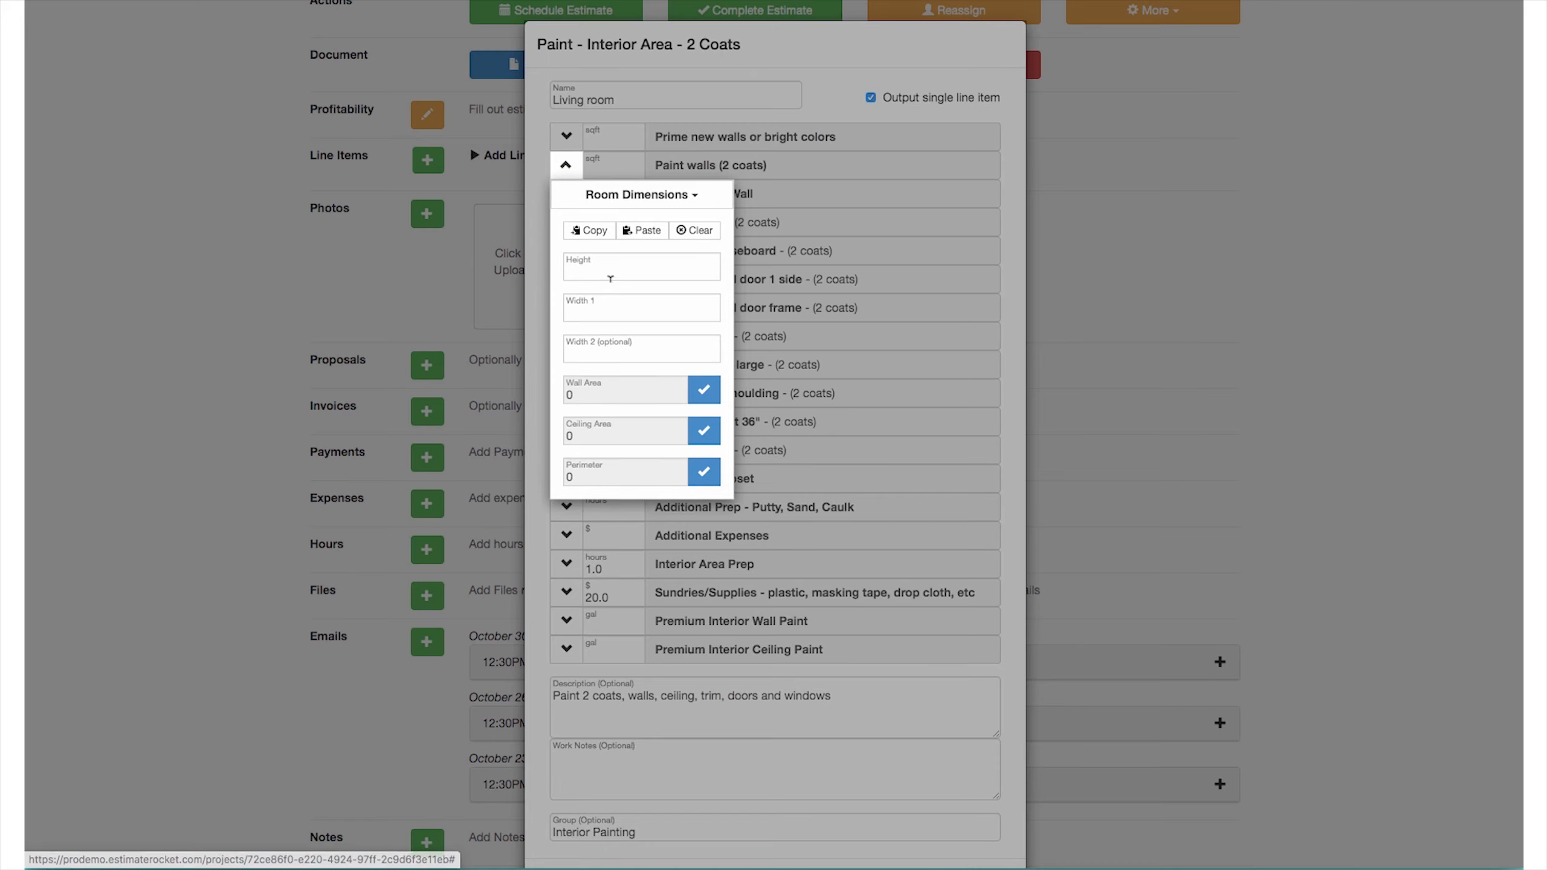
pyautogui.click(597, 270)
pyautogui.write('8')
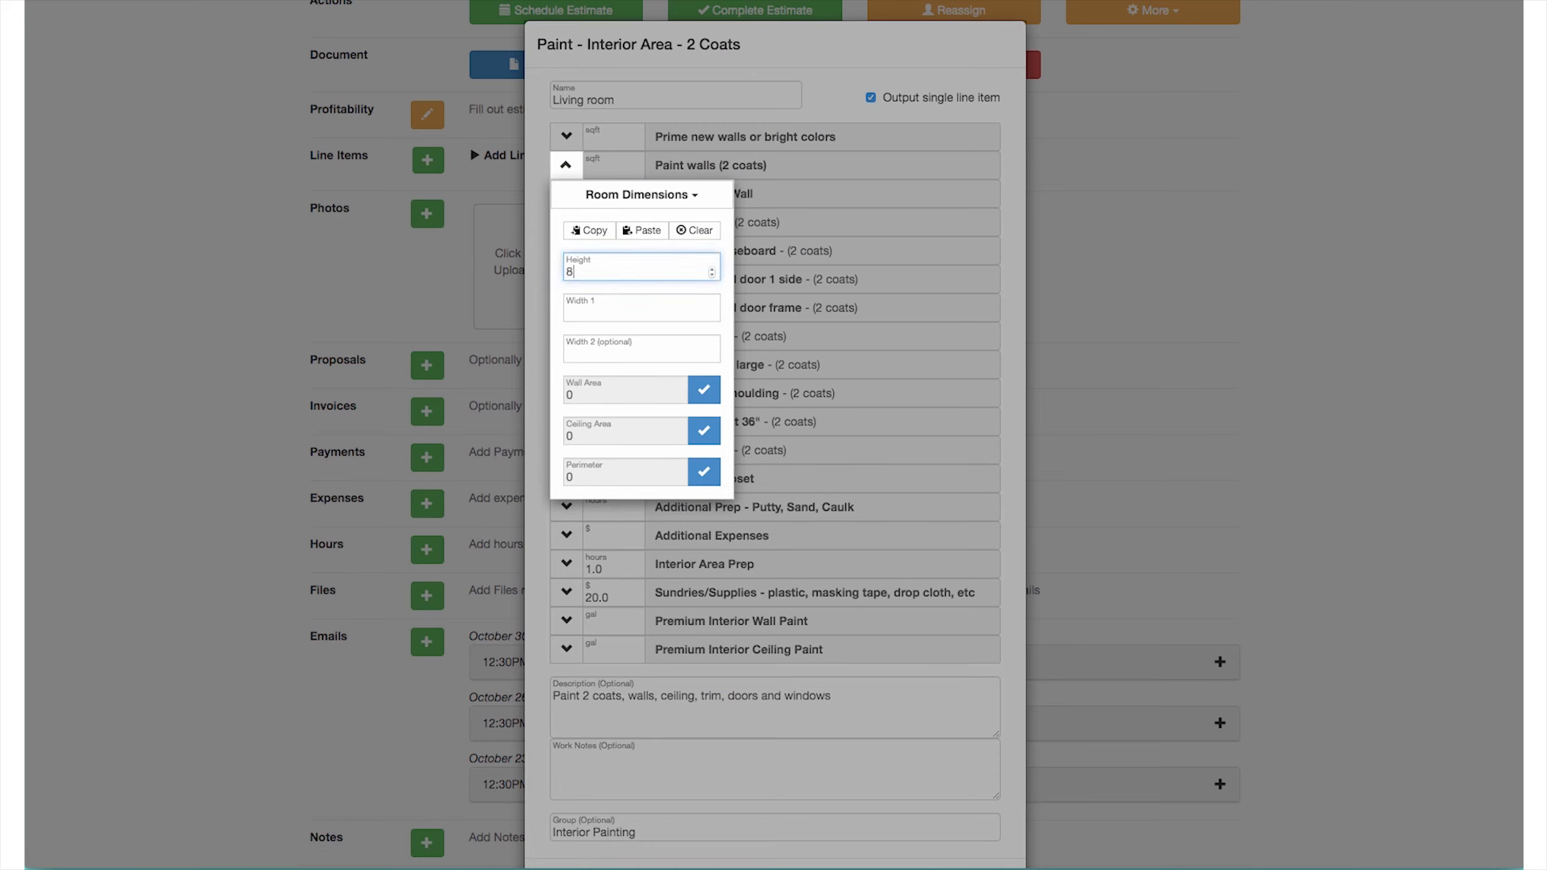
pyautogui.press('Tab')
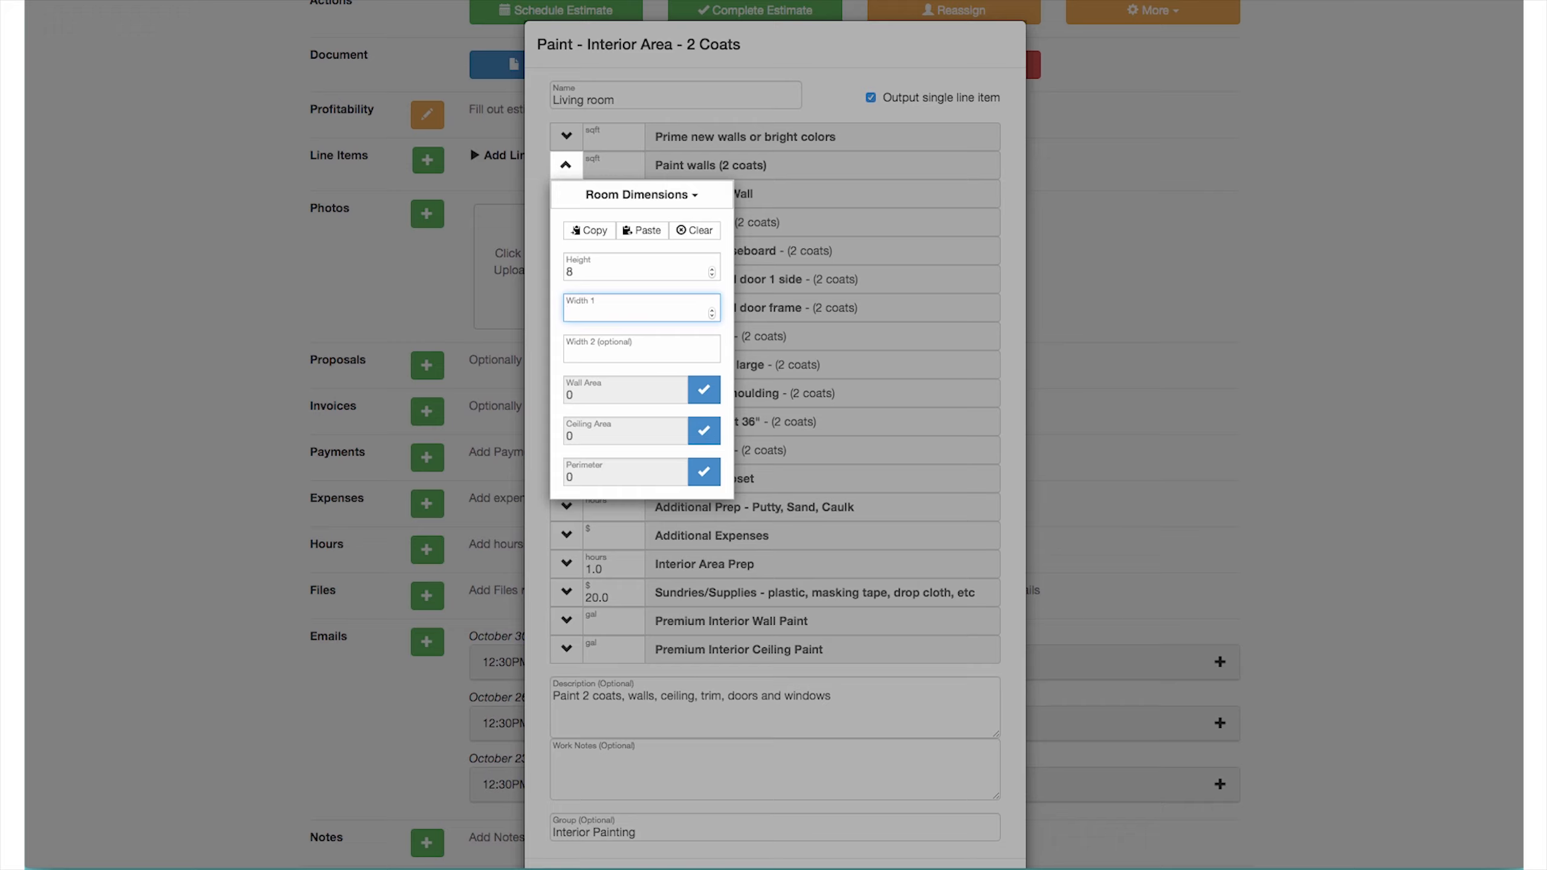
pyautogui.write('16')
pyautogui.press('Tab')
pyautogui.write('24')
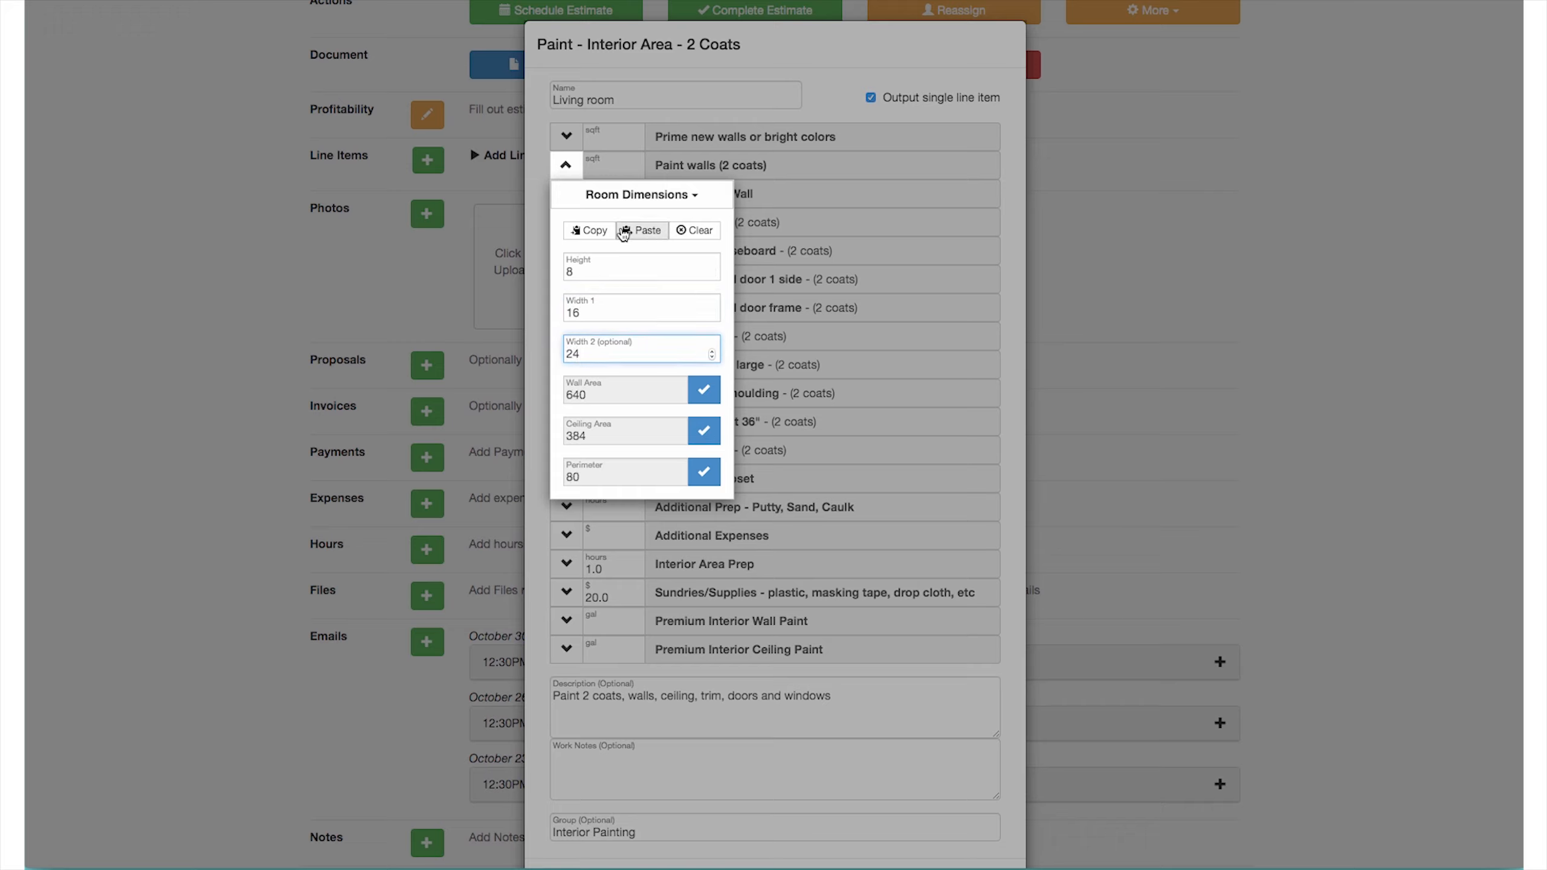
pyautogui.click(588, 230)
pyautogui.click(704, 391)
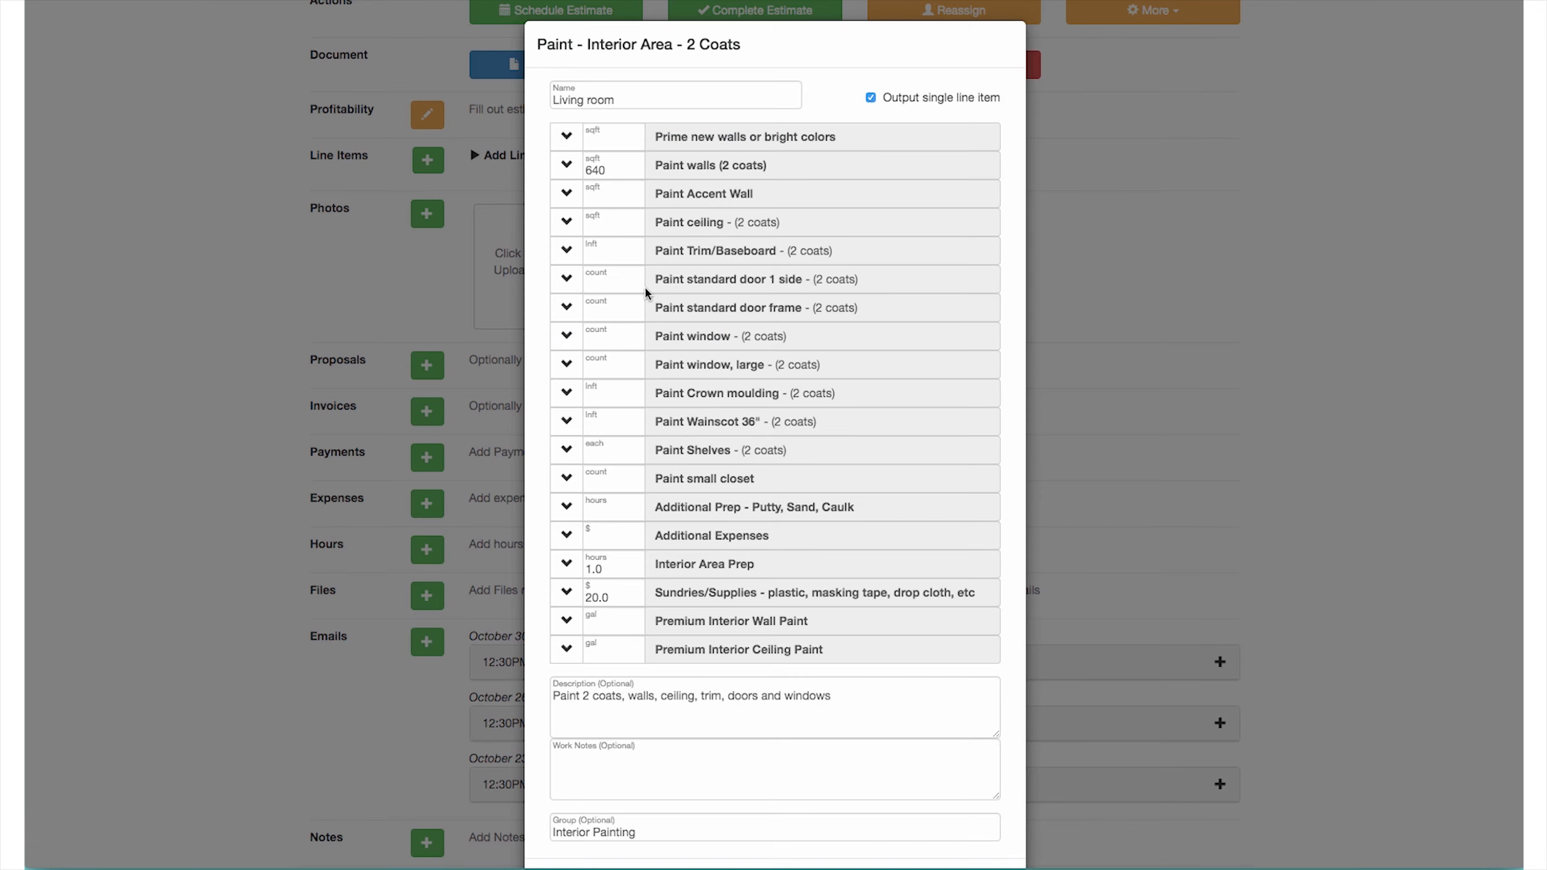
# Paste the copied room dimensions to apply the ceiling area to Paint ceiling and the perimeter to Paint Trim/Baseboard
pyautogui.click(566, 221)
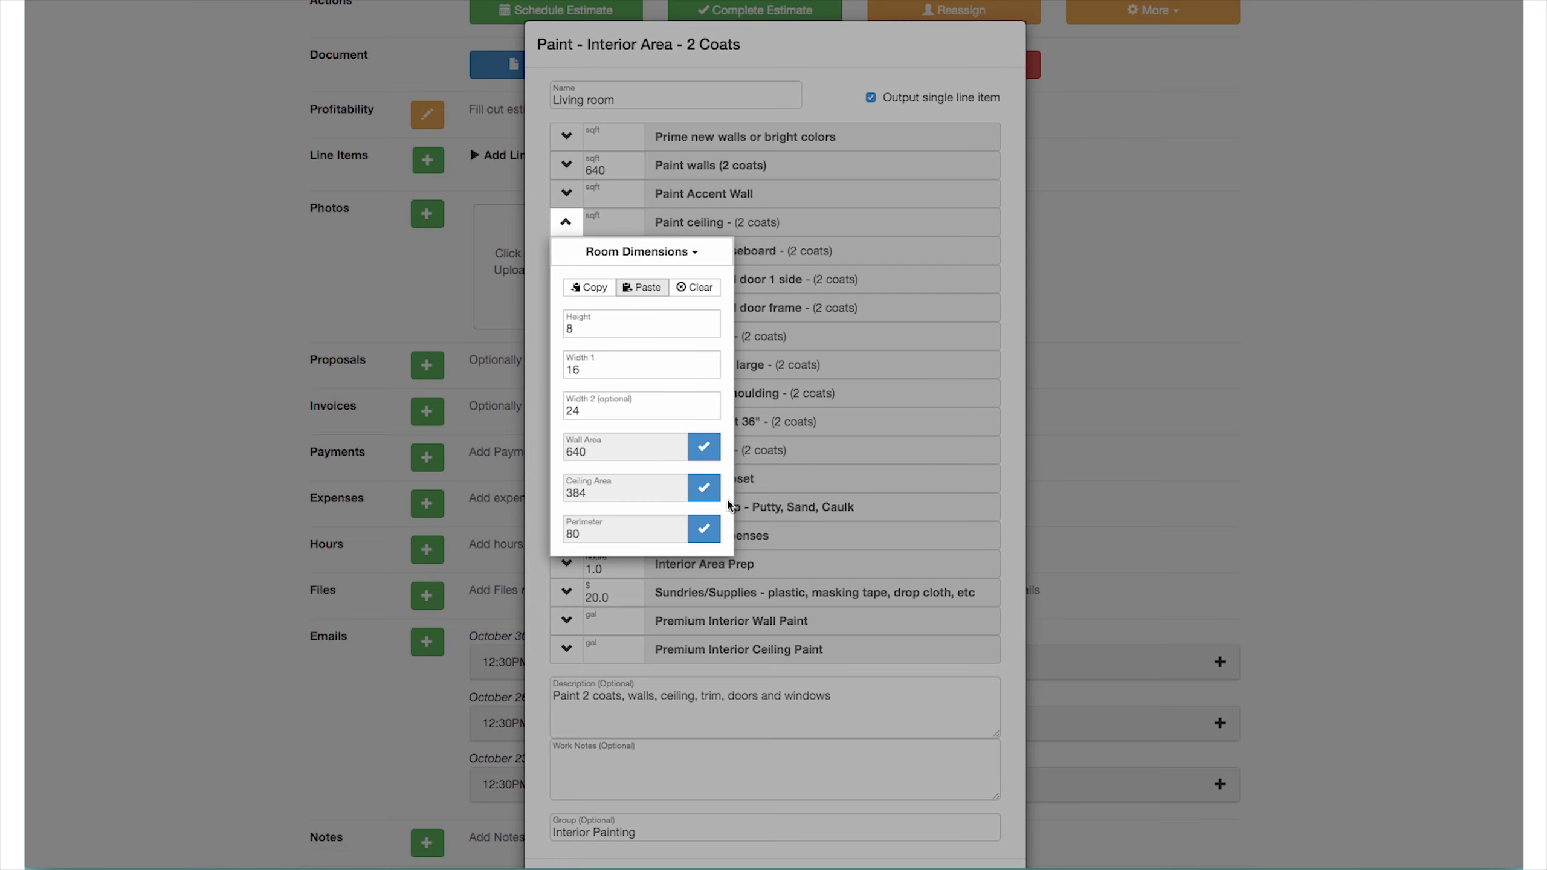
pyautogui.click(703, 488)
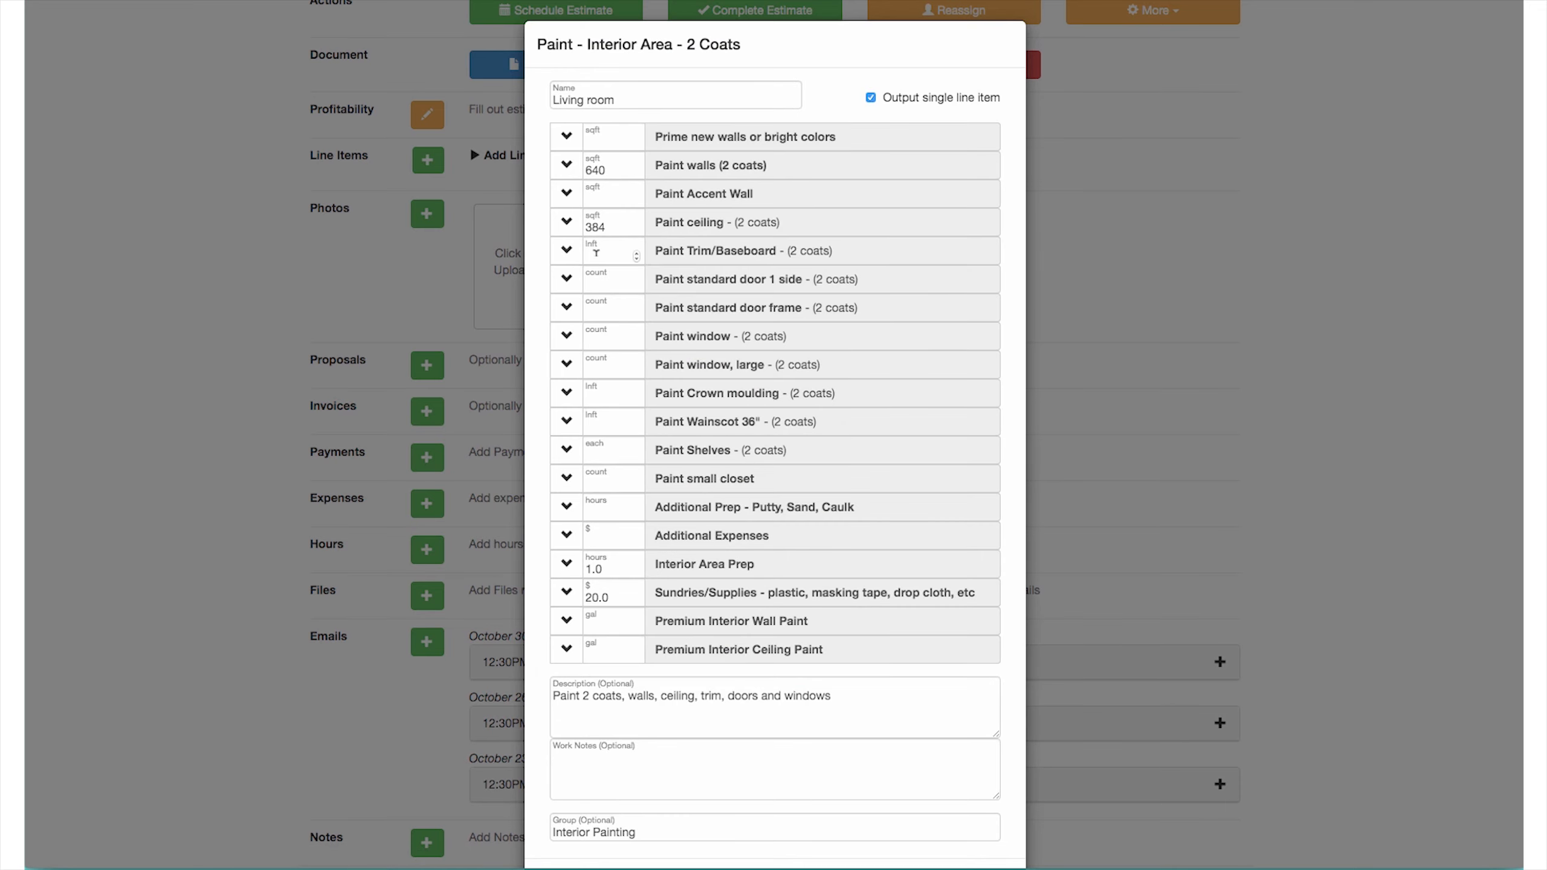
pyautogui.click(566, 251)
pyautogui.click(655, 313)
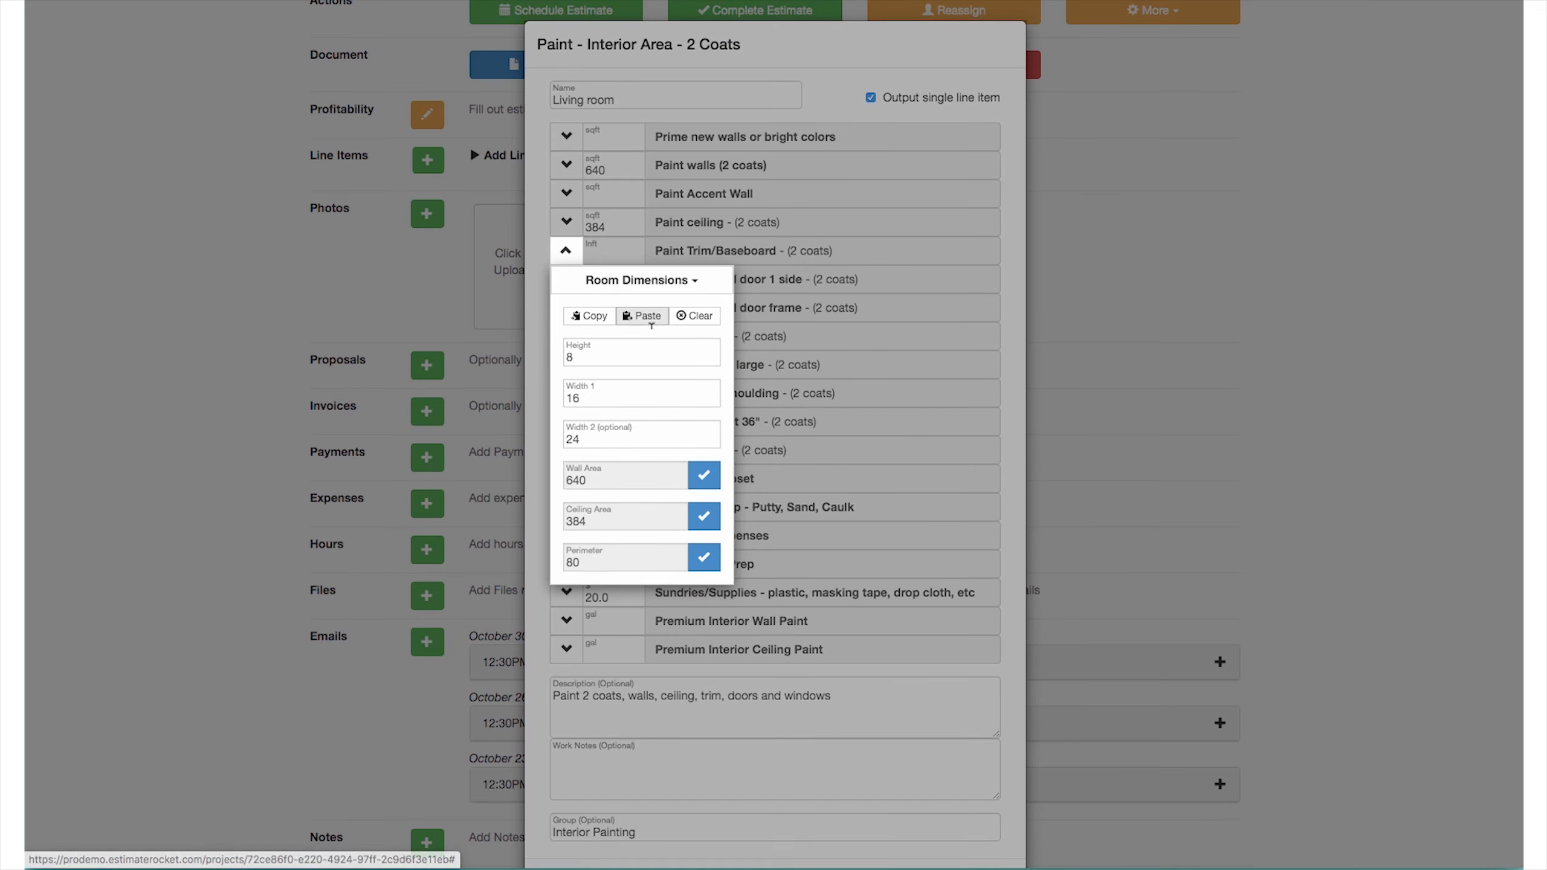
pyautogui.click(703, 558)
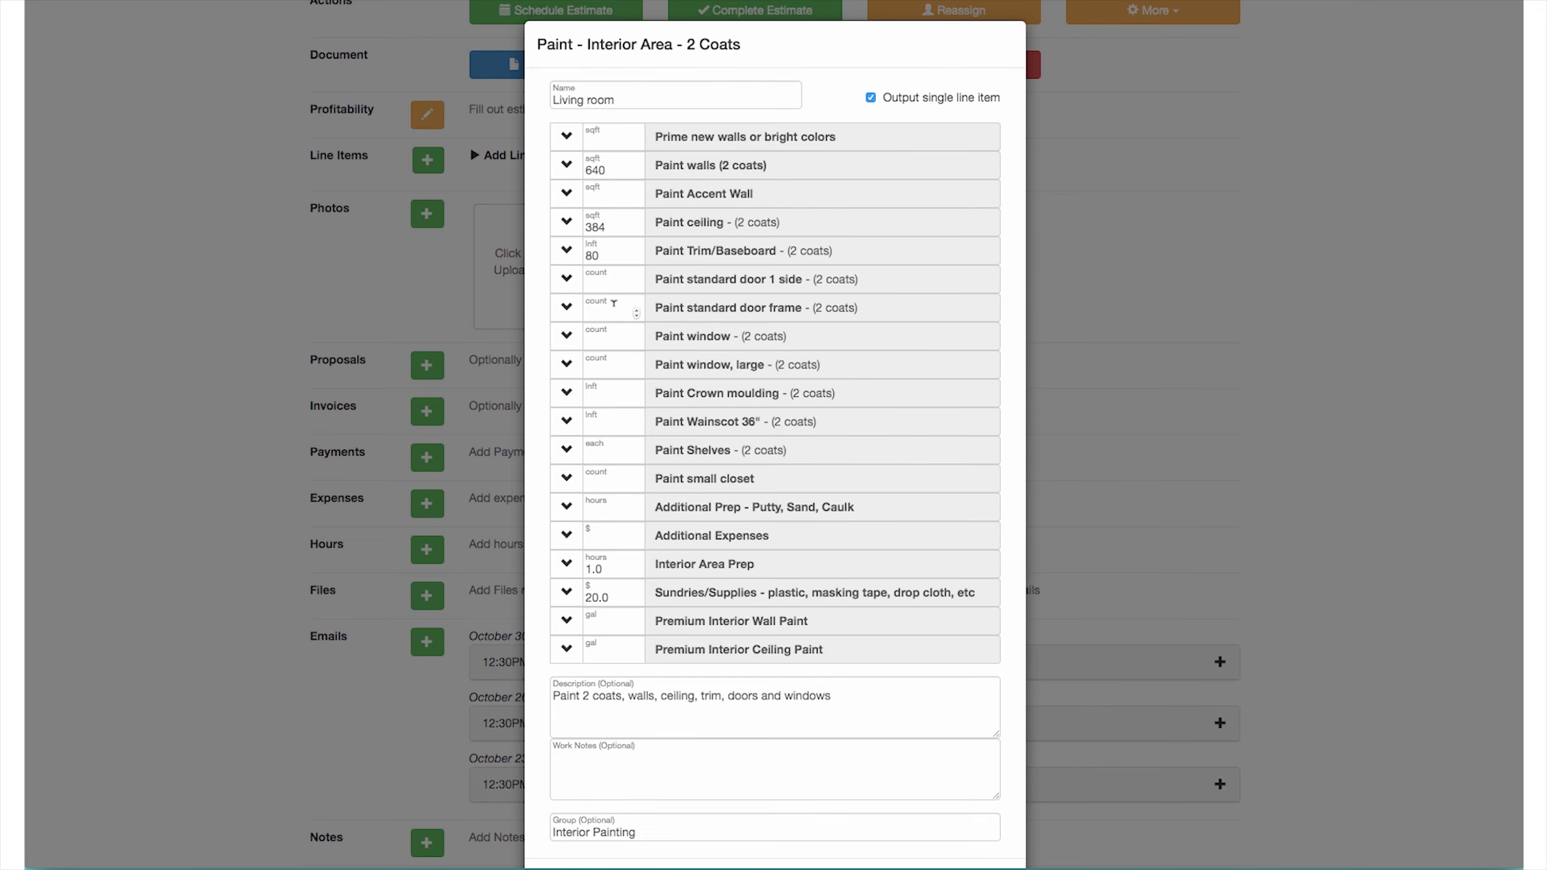
# Set the Paint standard door 1 side and Paint standard door frame counts to 2 each and save the line items
pyautogui.click(602, 282)
pyautogui.write('2')
pyautogui.click(601, 305)
pyautogui.write('2')
pyautogui.scroll(-2, 749, 865)
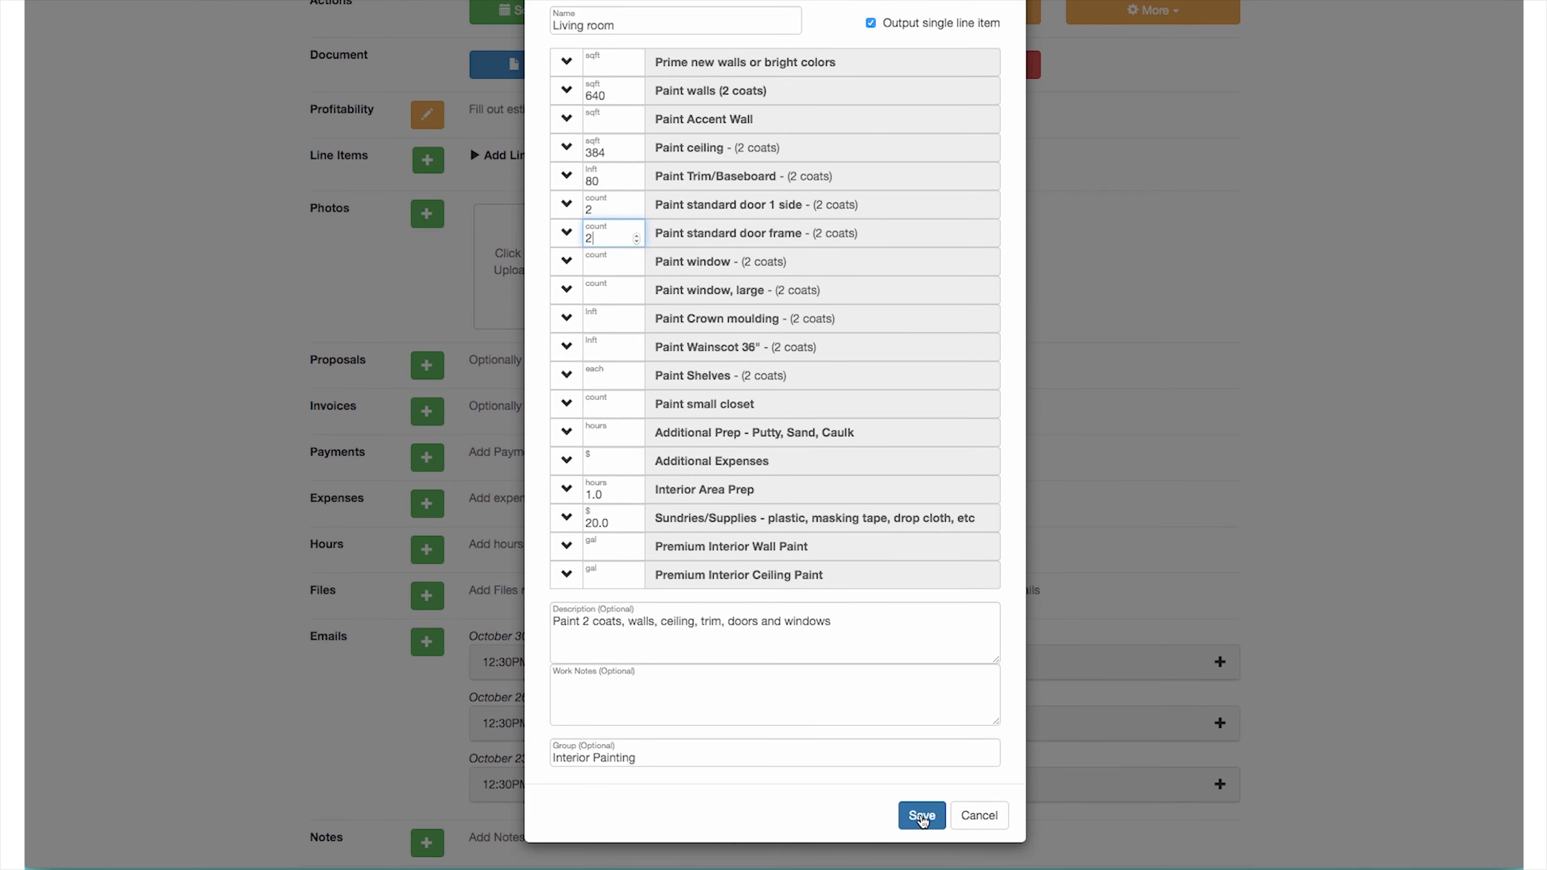
pyautogui.click(923, 816)
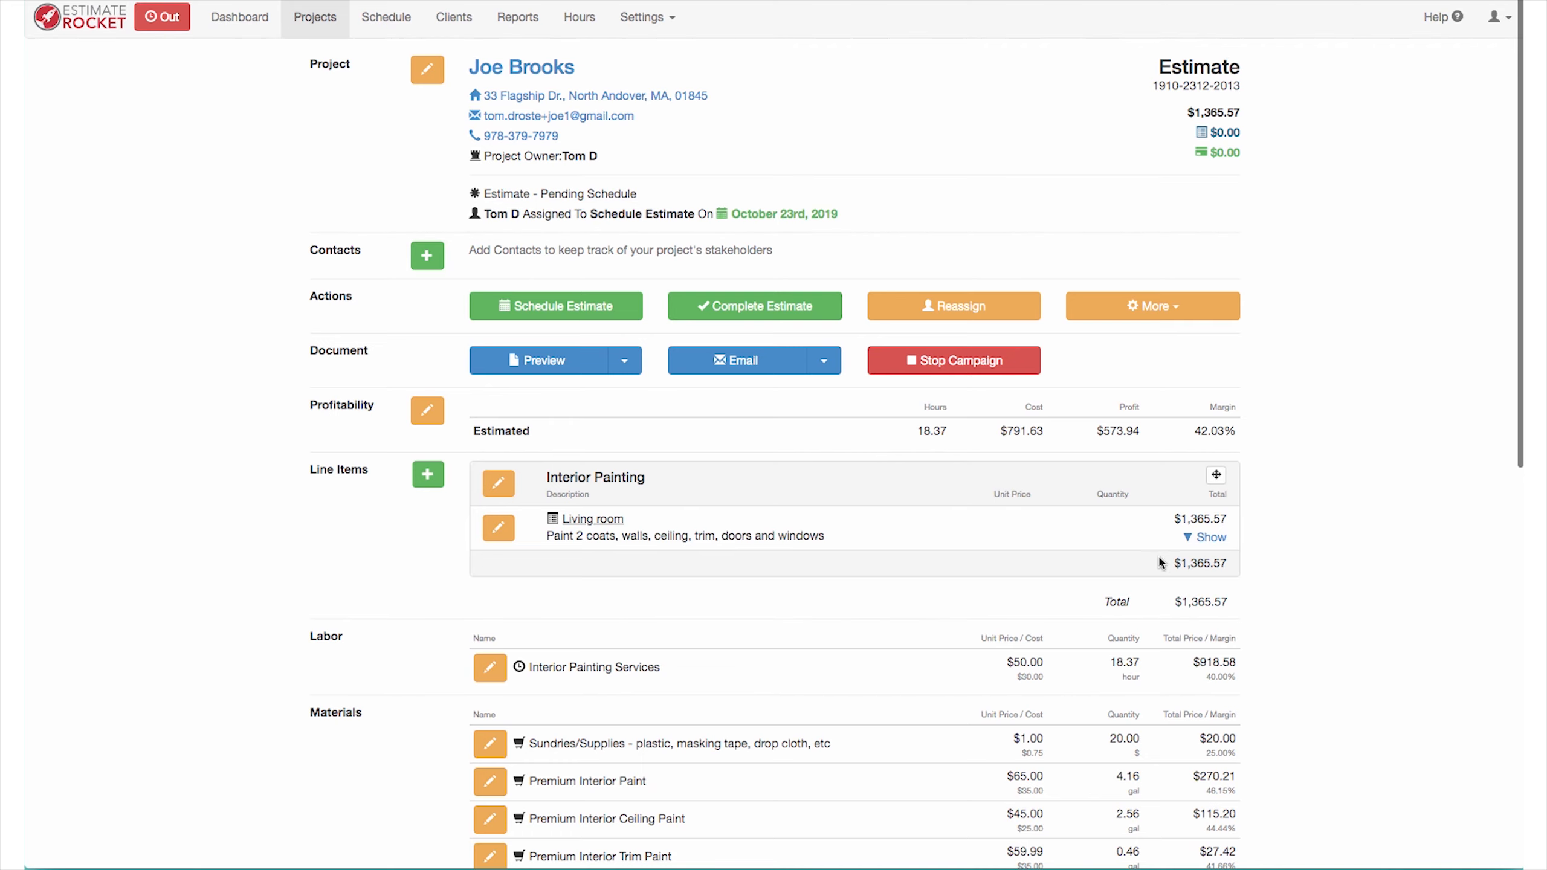
# Expand the Living room line item to examine its component prices, labor and materials, and collapse it again
pyautogui.click(1208, 537)
pyautogui.scroll(-5, 897, 573)
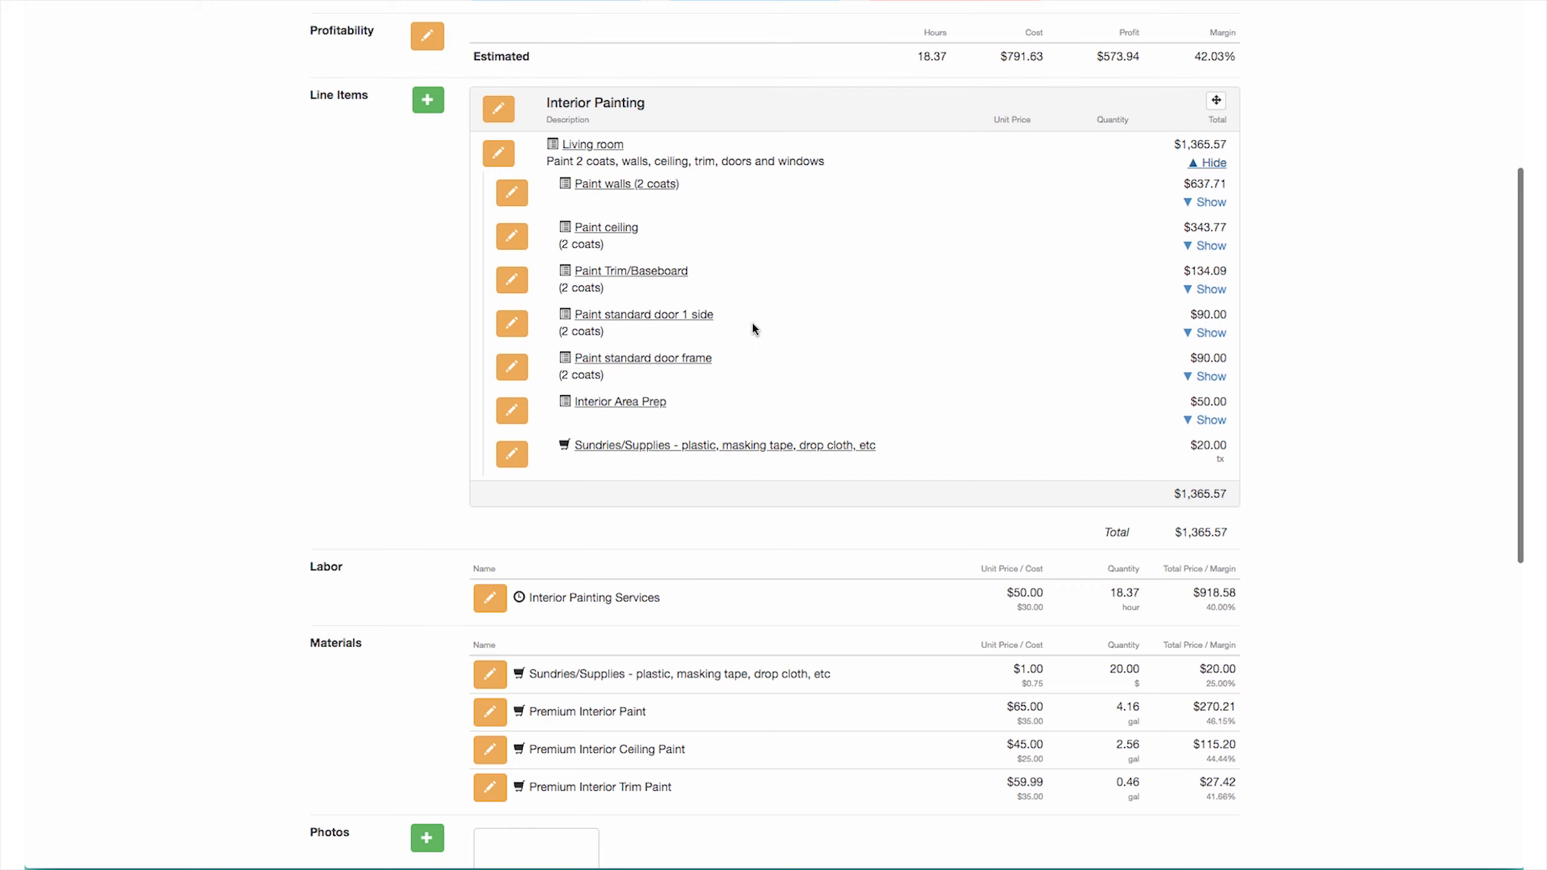
pyautogui.scroll(1, 1209, 171)
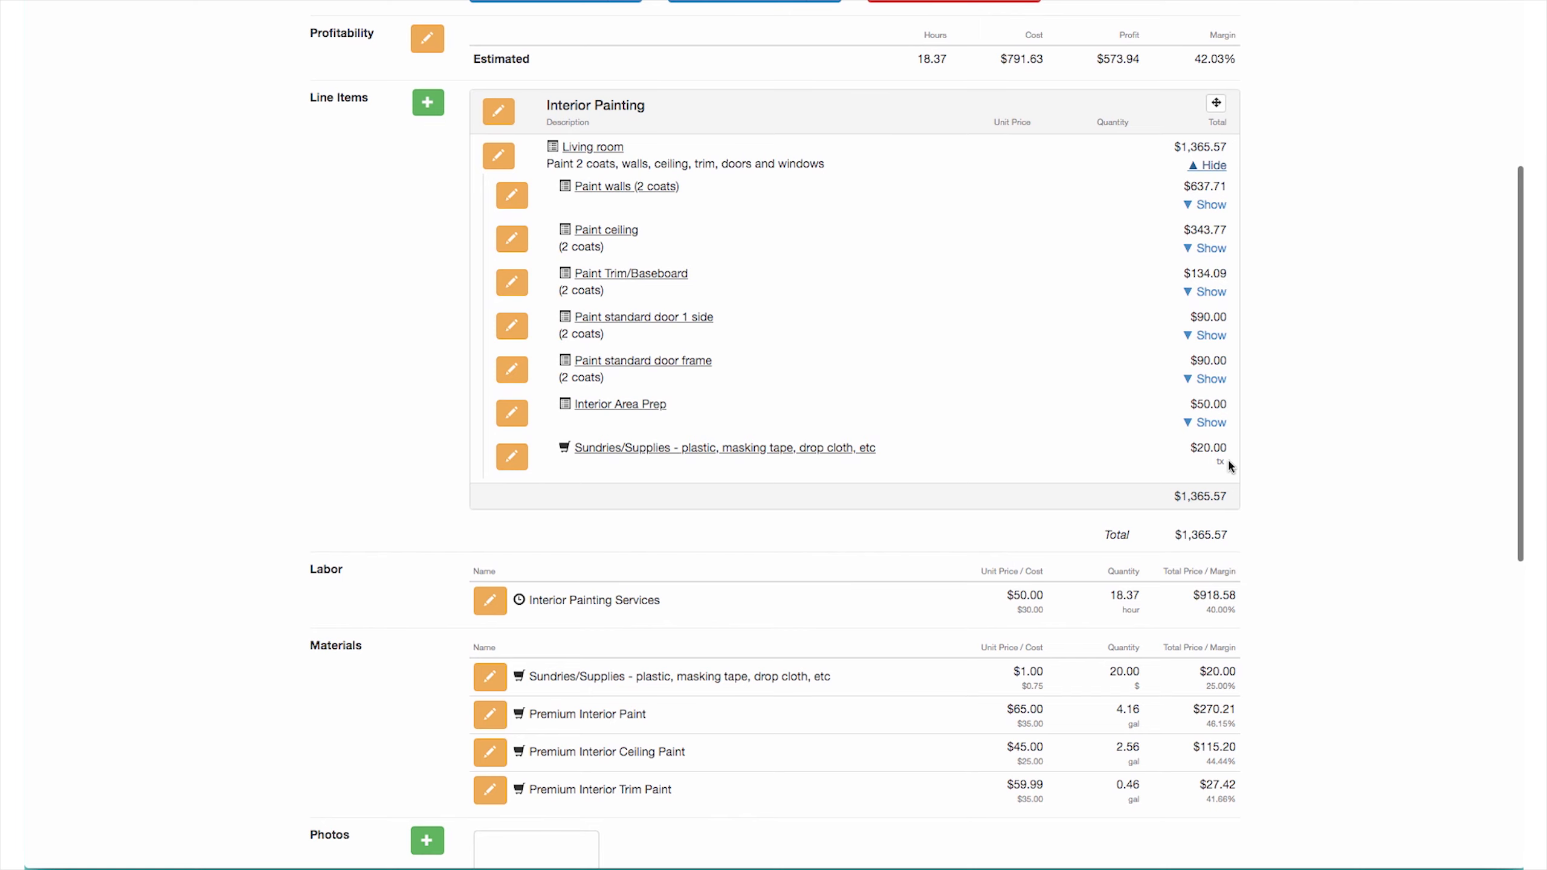
pyautogui.click(1209, 165)
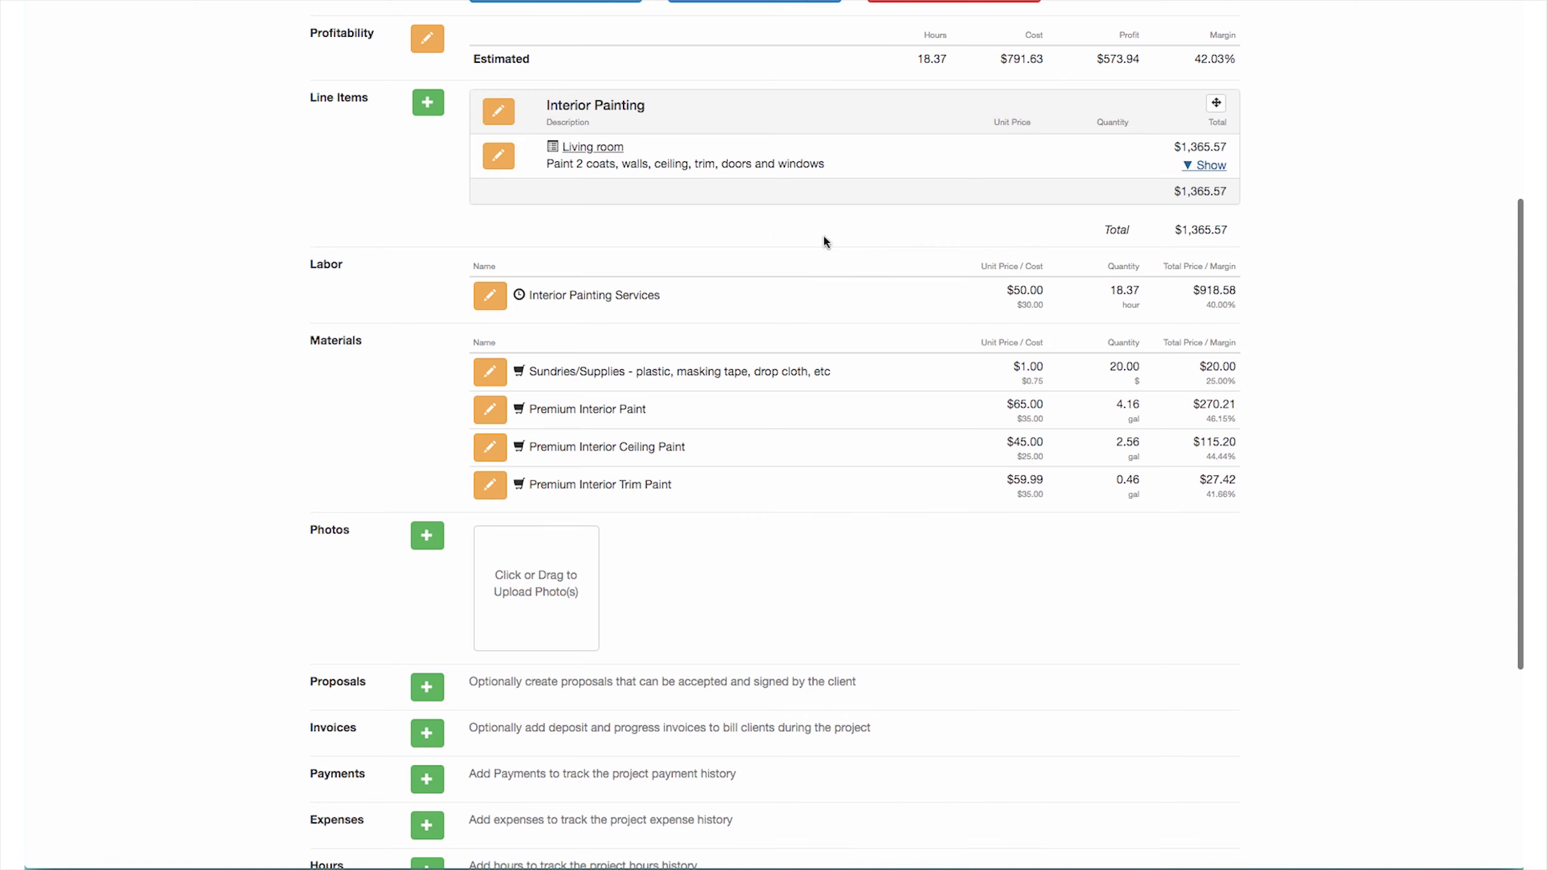
# Add another set of line items from the Paint - Interior Area - 2 Coats template with single line item output turned off
pyautogui.click(428, 102)
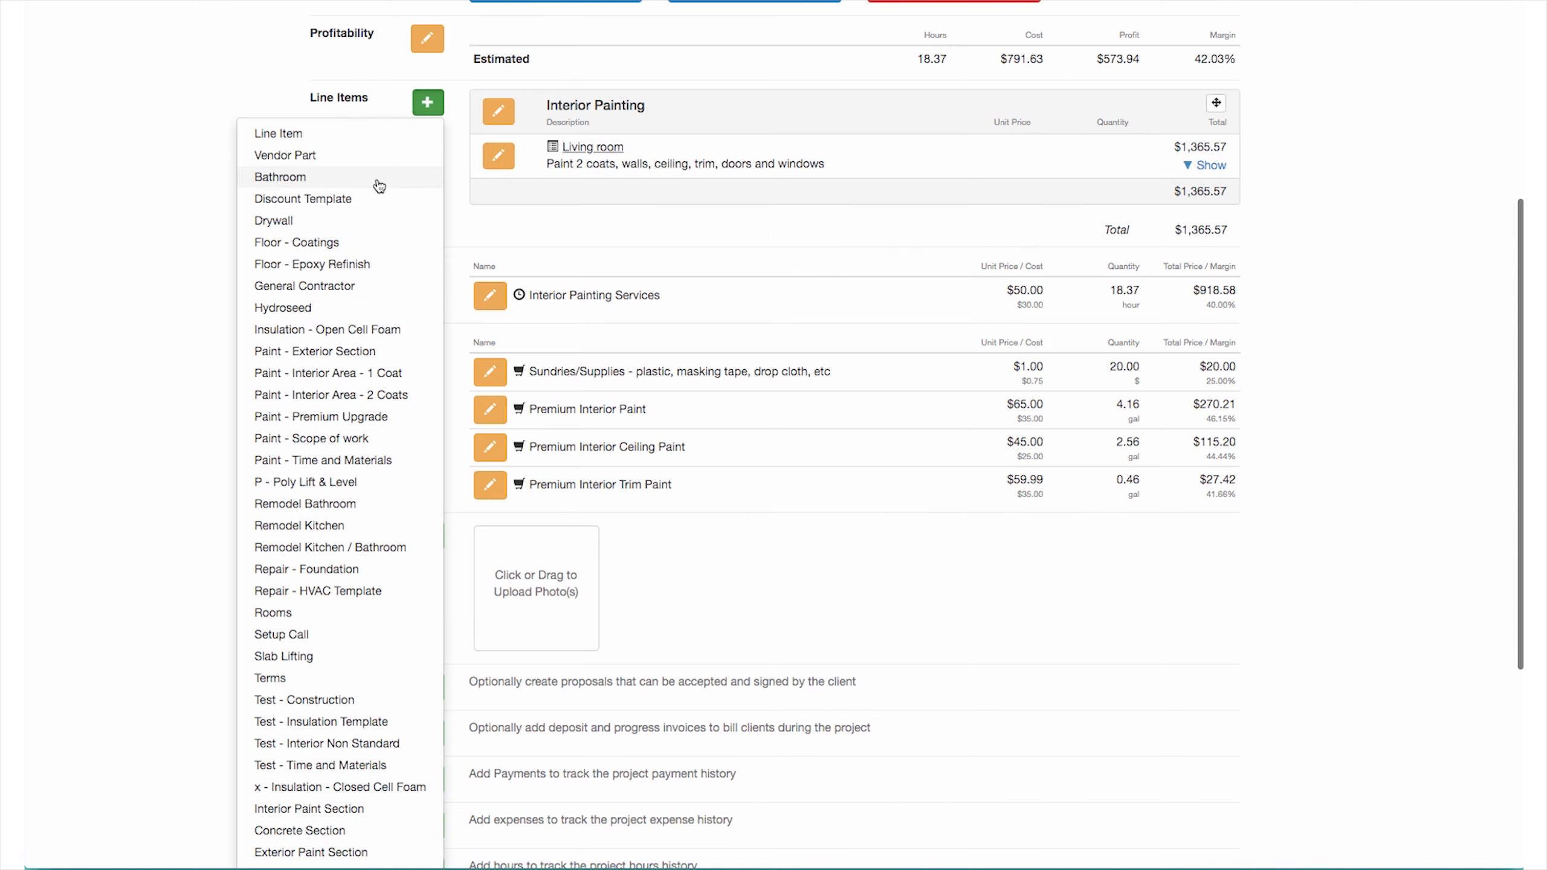
pyautogui.click(323, 395)
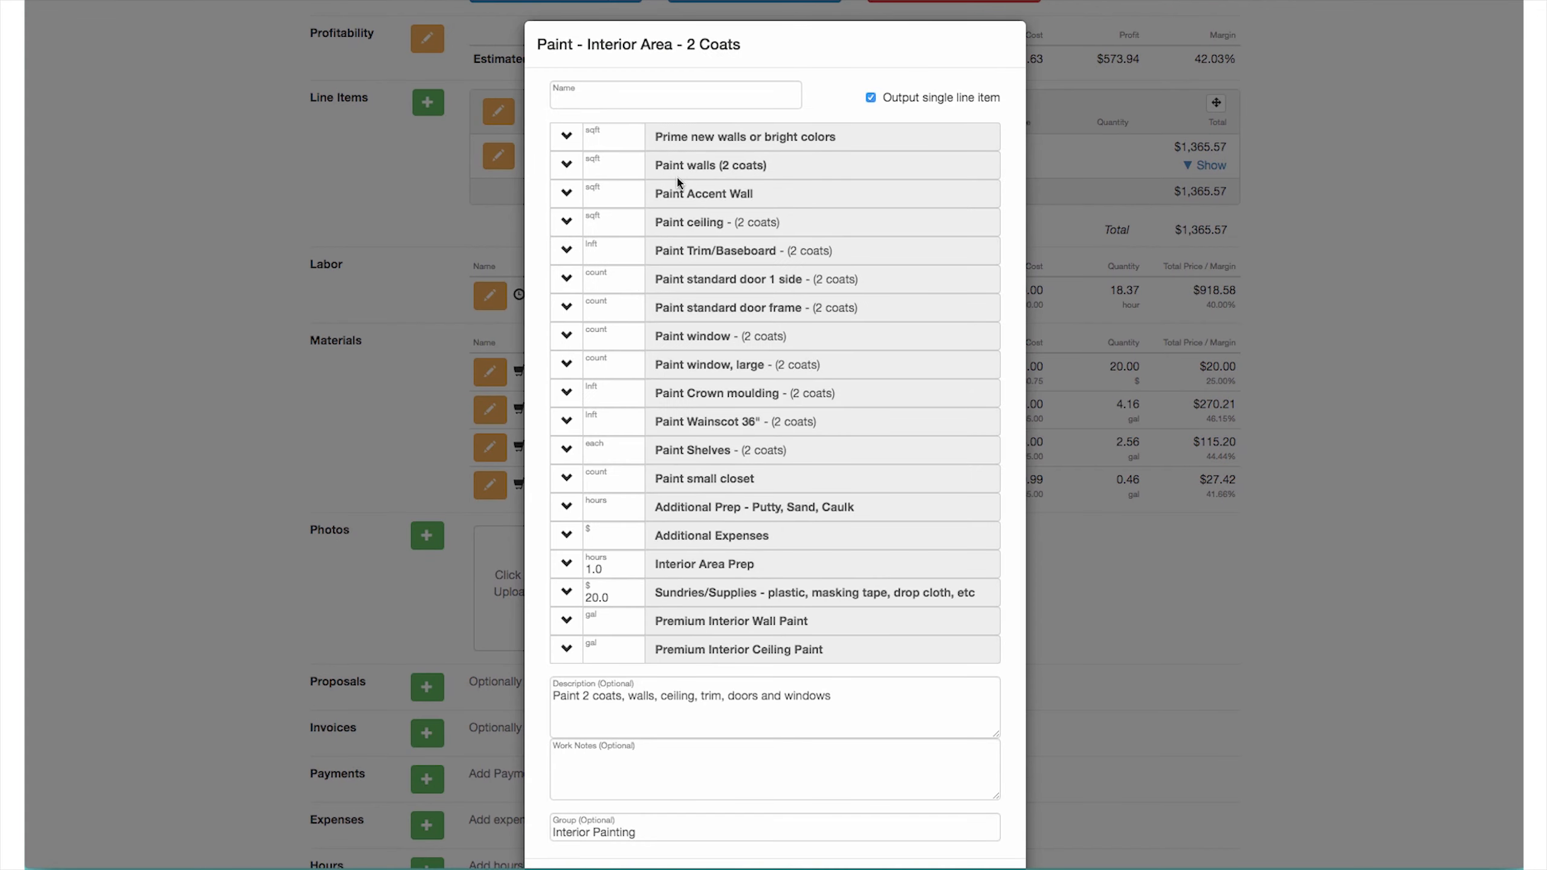
pyautogui.click(583, 88)
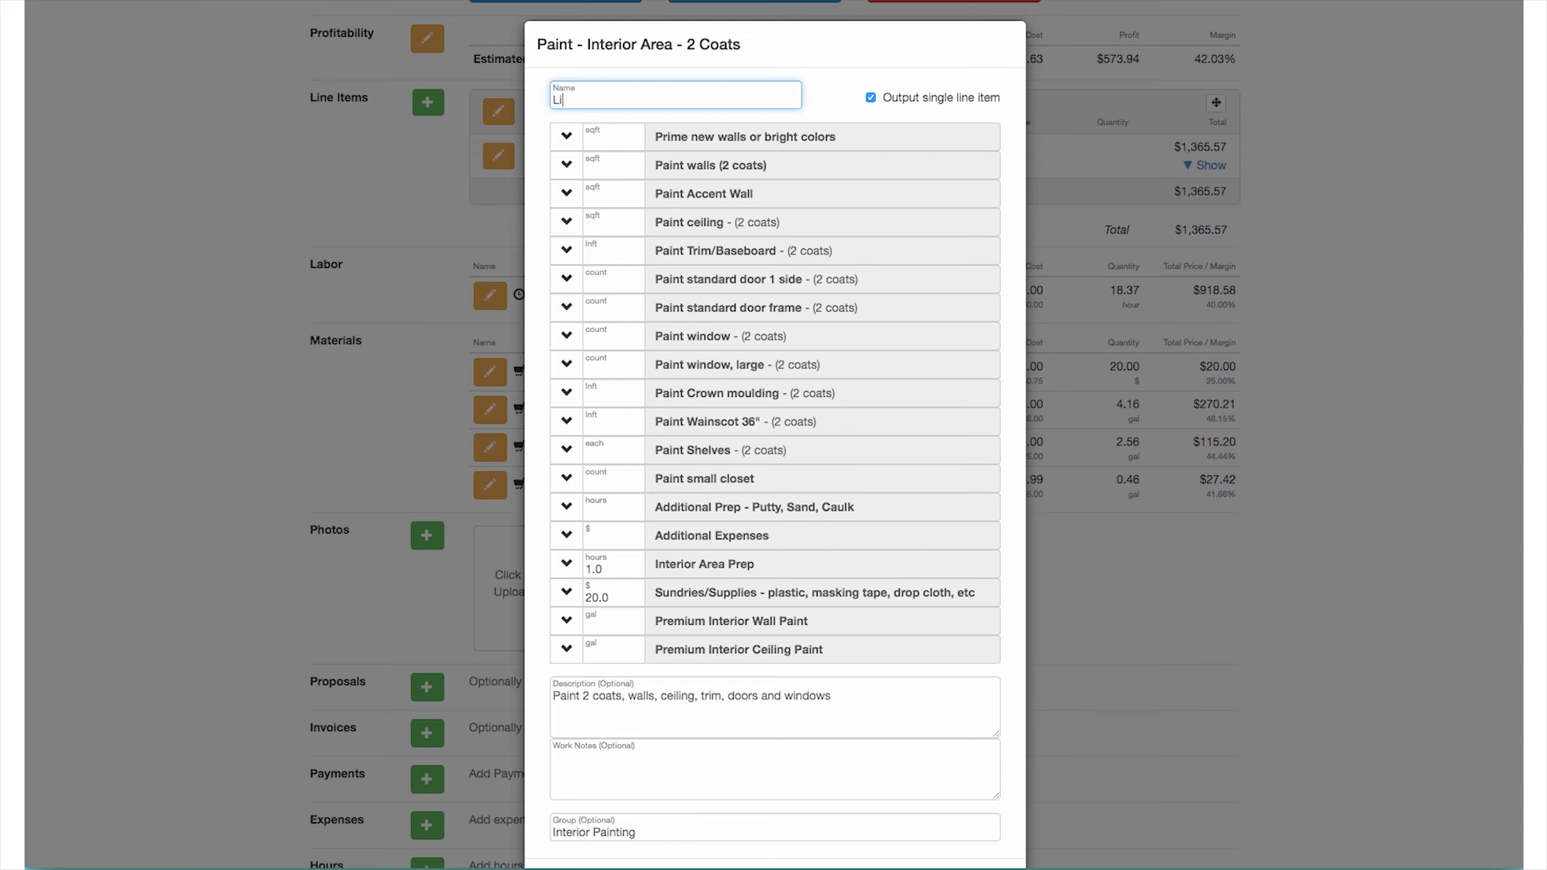
pyautogui.click(871, 97)
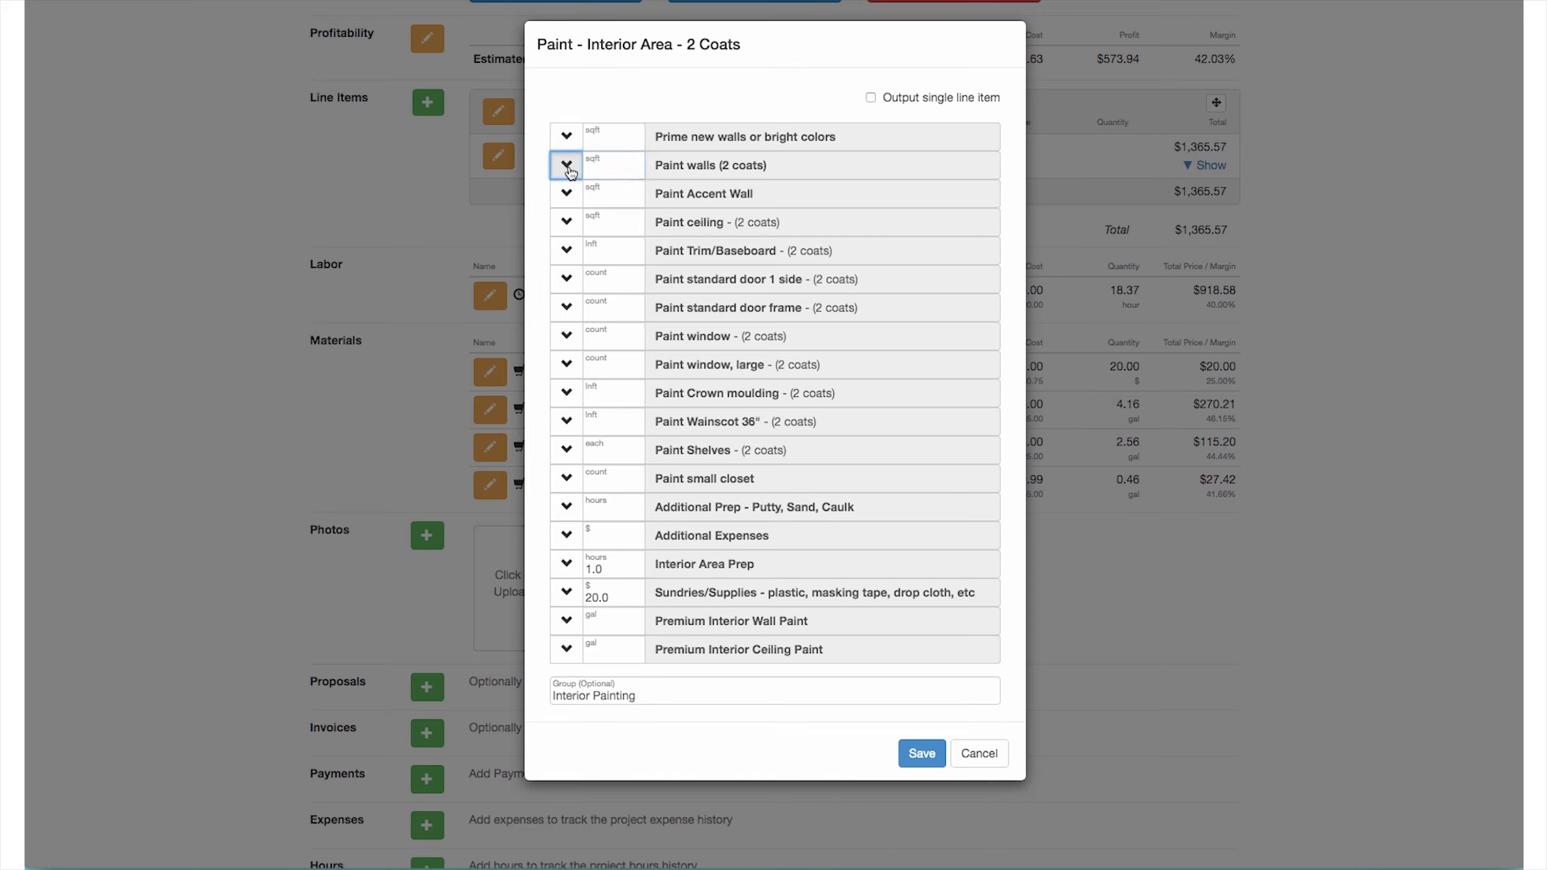
# Paste the copied room dimensions to apply the wall area to Paint walls (2 coats) and the ceiling area to Paint ceiling
pyautogui.click(566, 164)
pyautogui.click(642, 231)
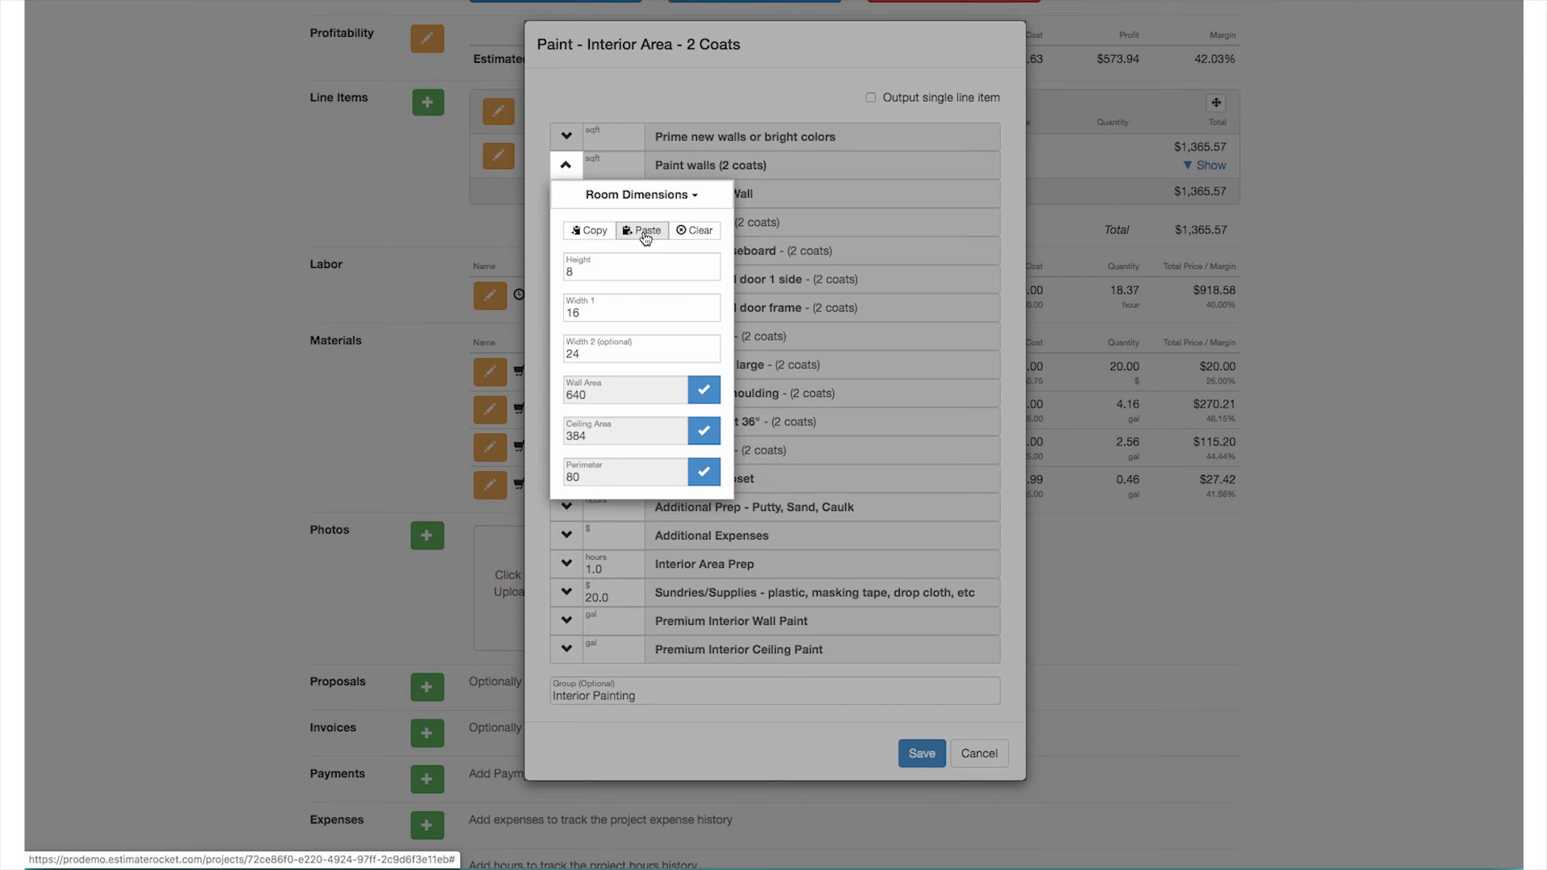
pyautogui.click(703, 389)
pyautogui.click(565, 221)
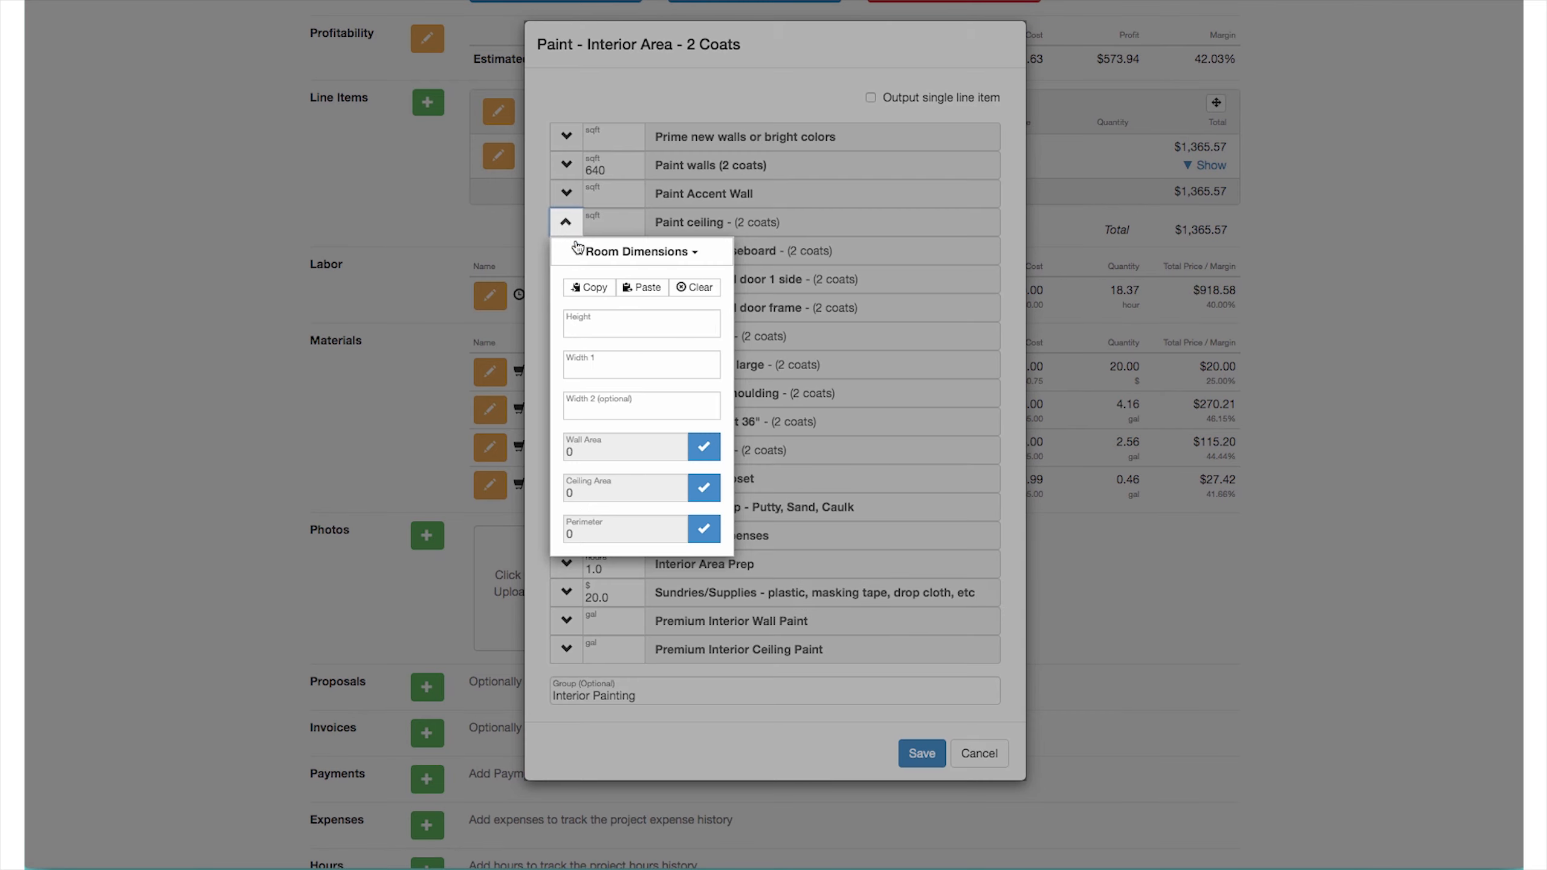
pyautogui.click(642, 287)
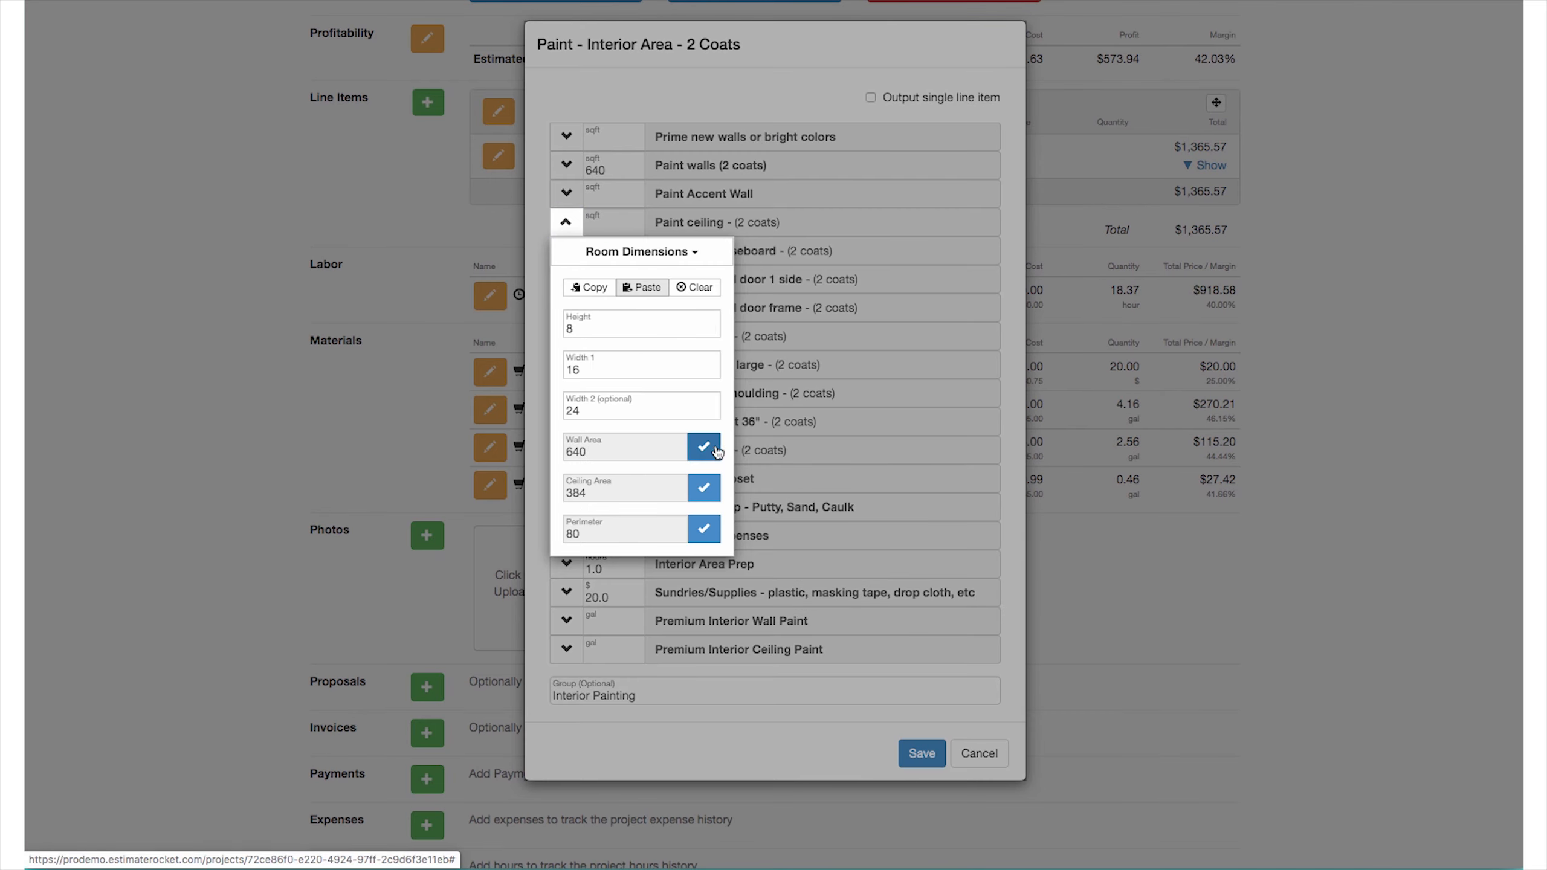
pyautogui.click(704, 488)
# Paste the copied room dimensions for Paint Trim/Baseboard and apply the perimeter as its quantity
pyautogui.click(566, 251)
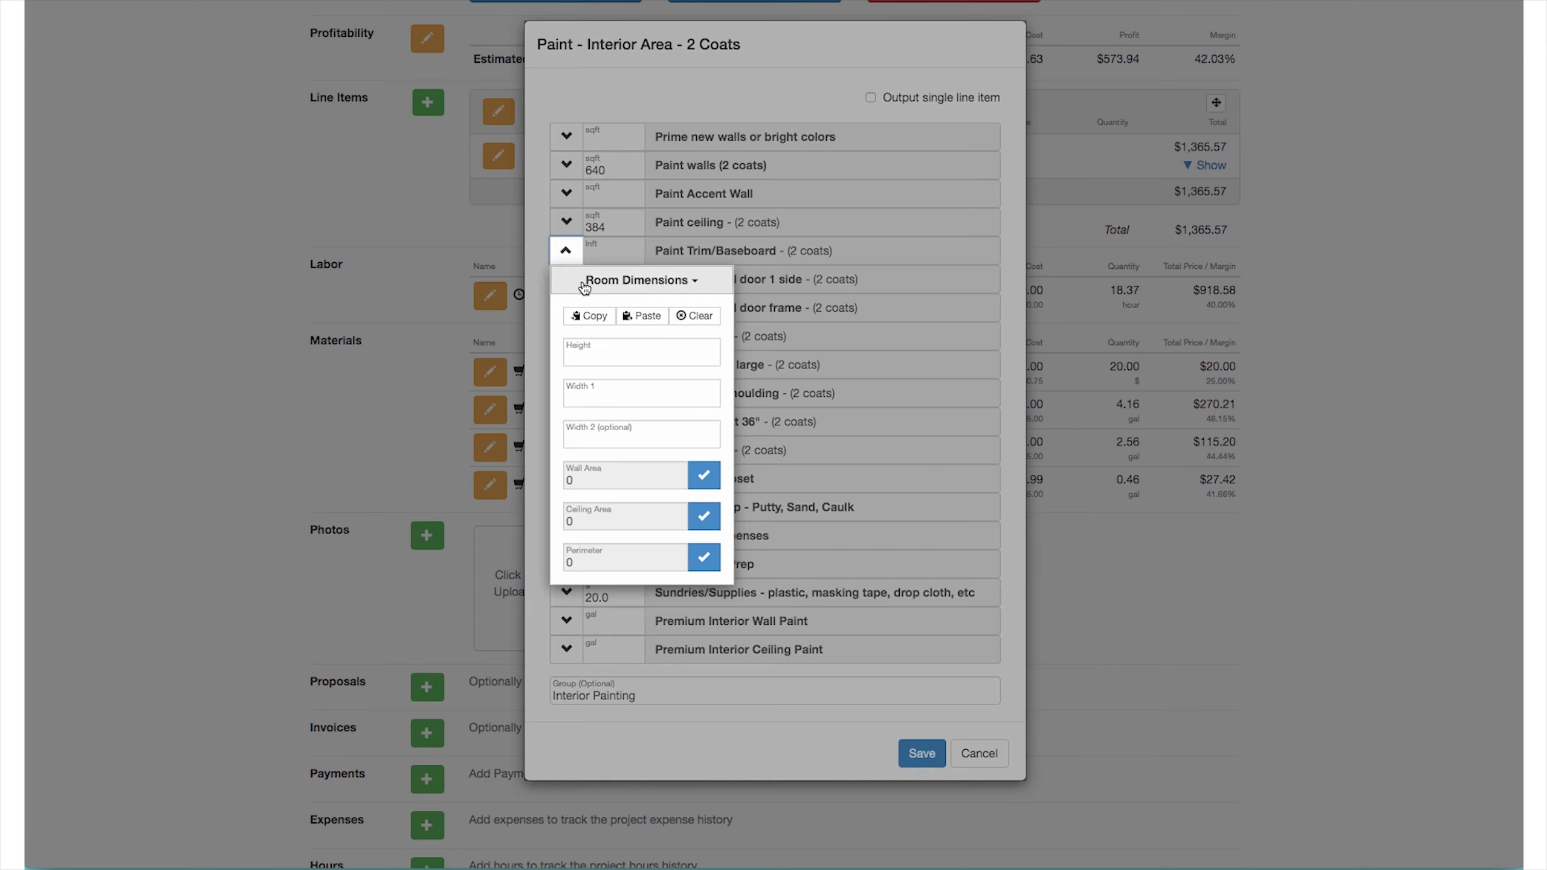
pyautogui.click(644, 318)
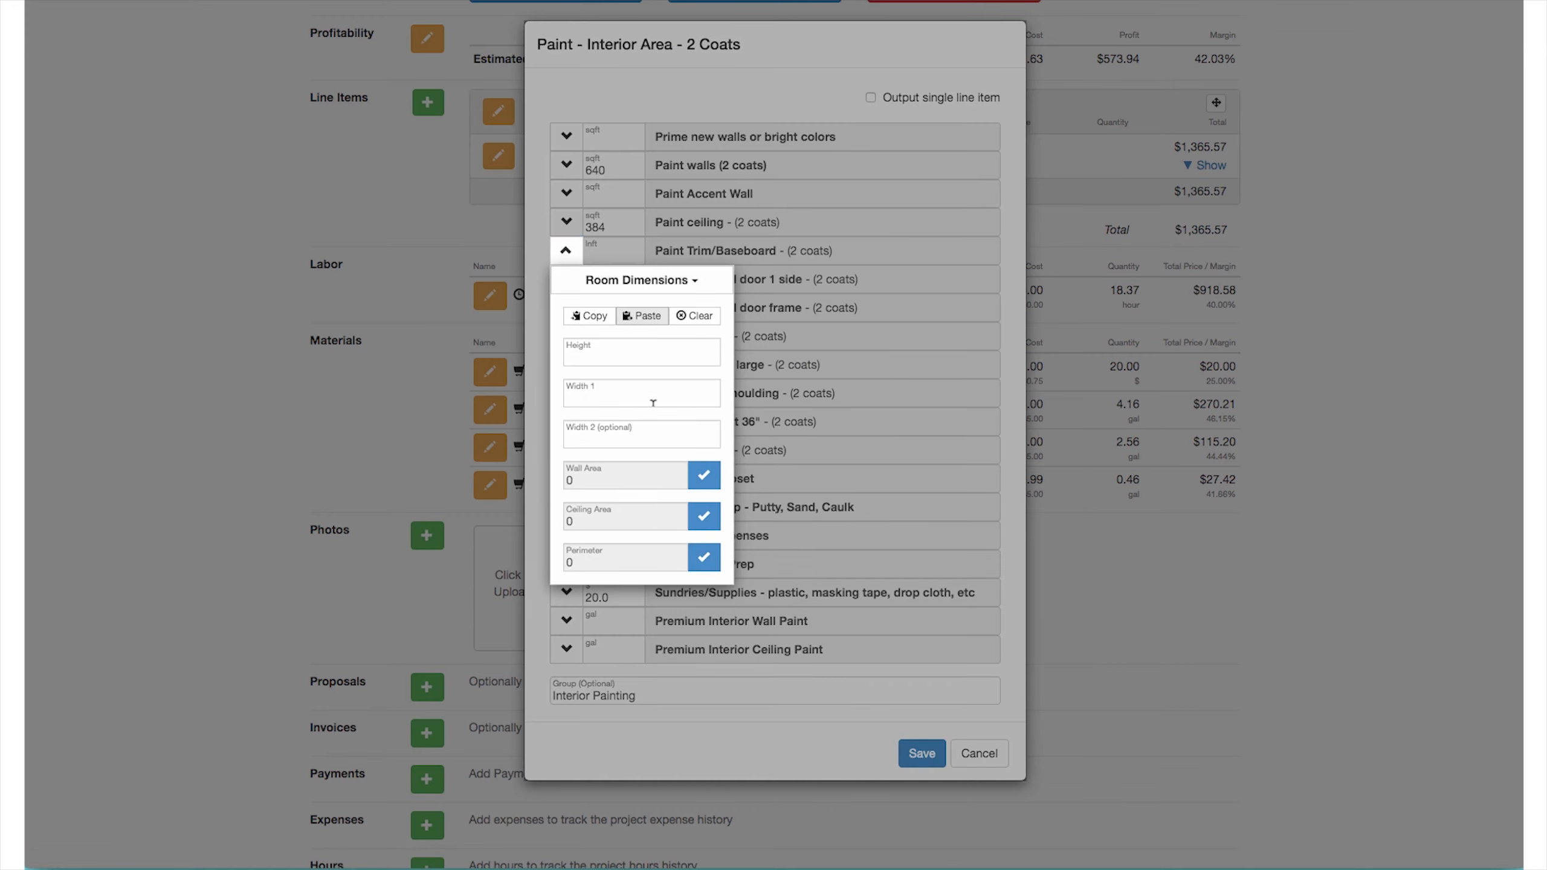
pyautogui.click(643, 318)
pyautogui.click(703, 557)
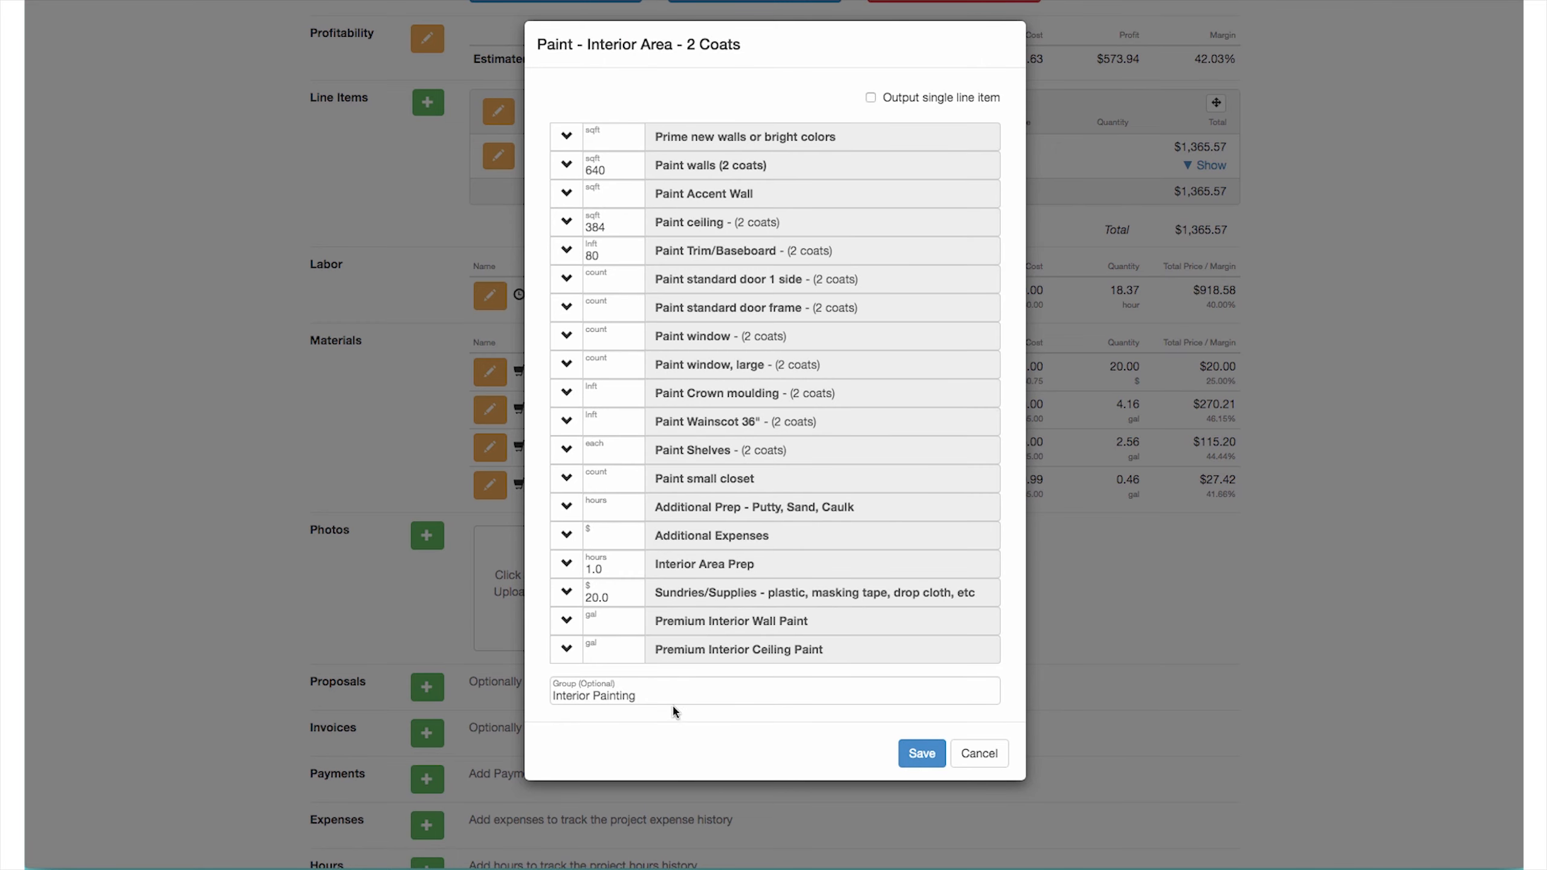
# Change the group of the template line items to Living Room and save them to the estimate
pyautogui.click(662, 692)
pyautogui.moveTo(661, 692); pyautogui.dragTo(521, 692)
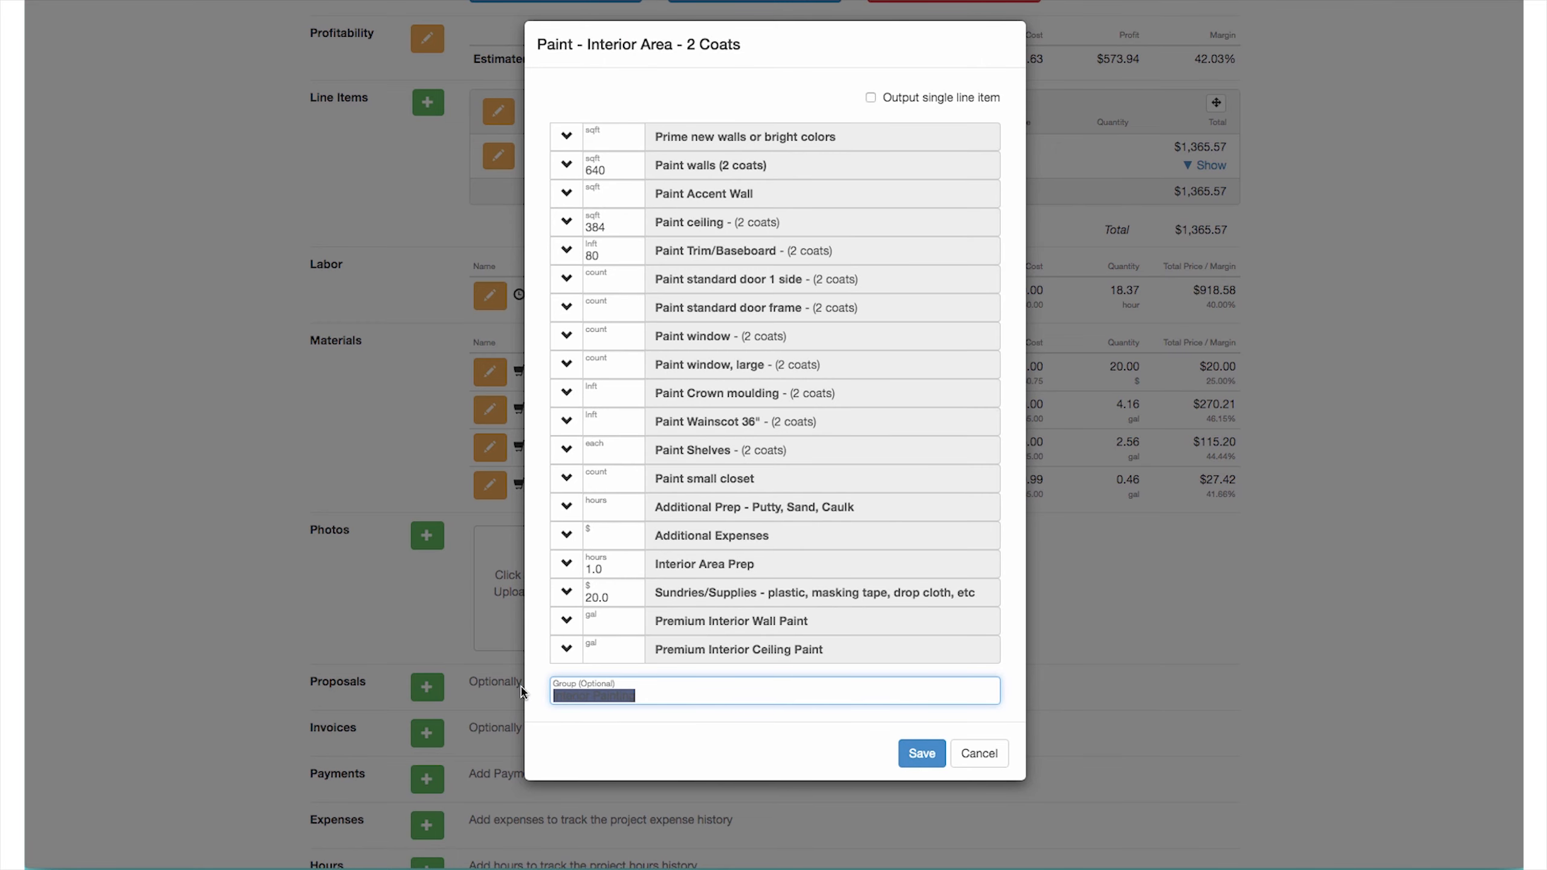
pyautogui.write('Lvi')
pyautogui.press('BackSpace')
pyautogui.write('i')
pyautogui.press('Down')
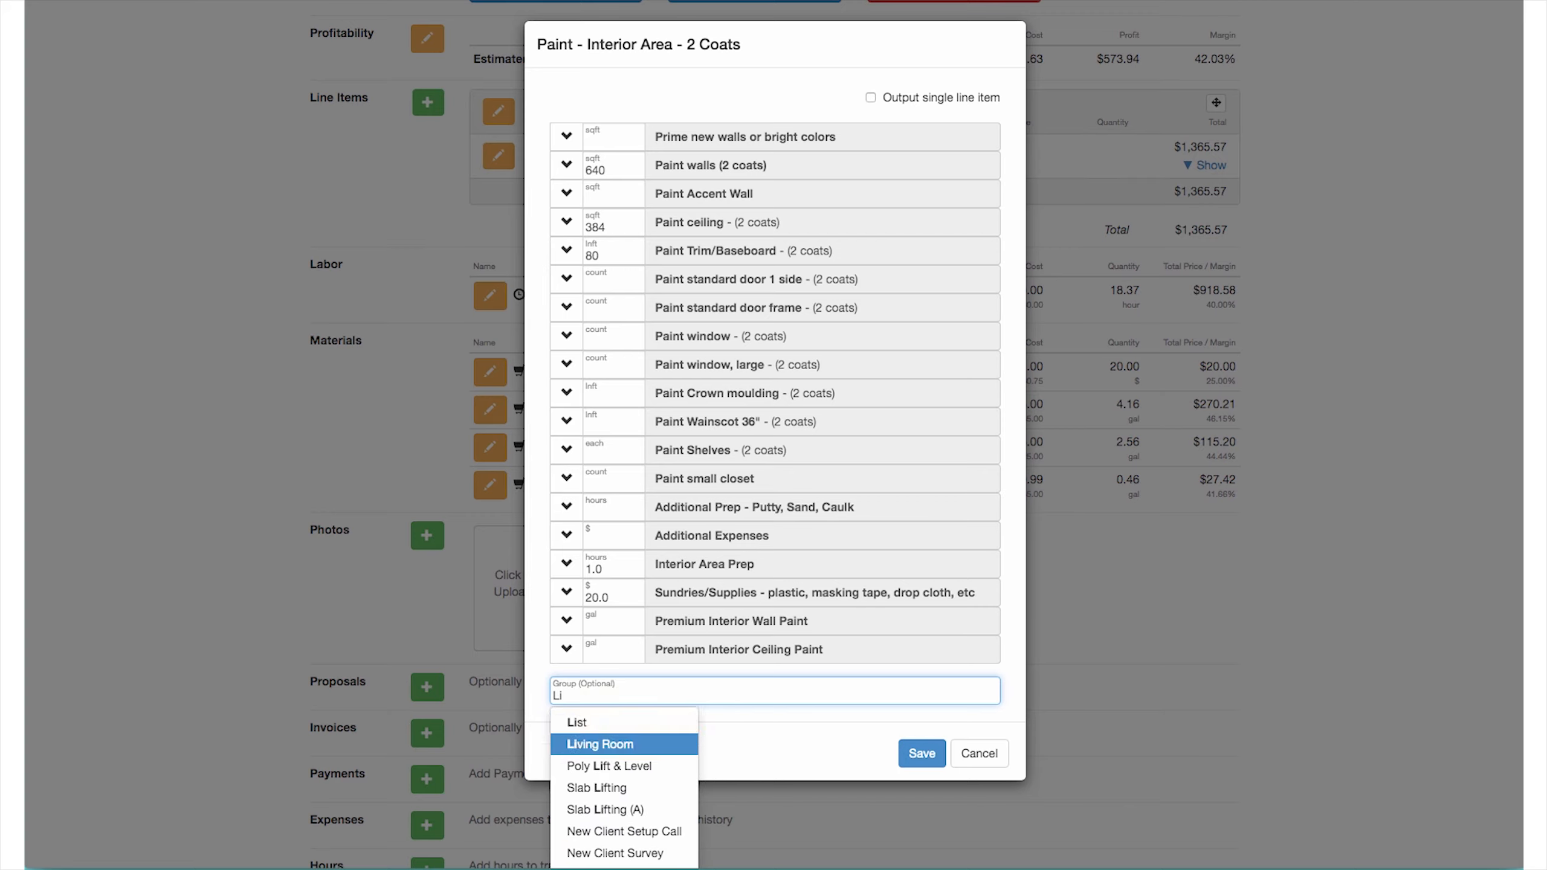
pyautogui.press('Return')
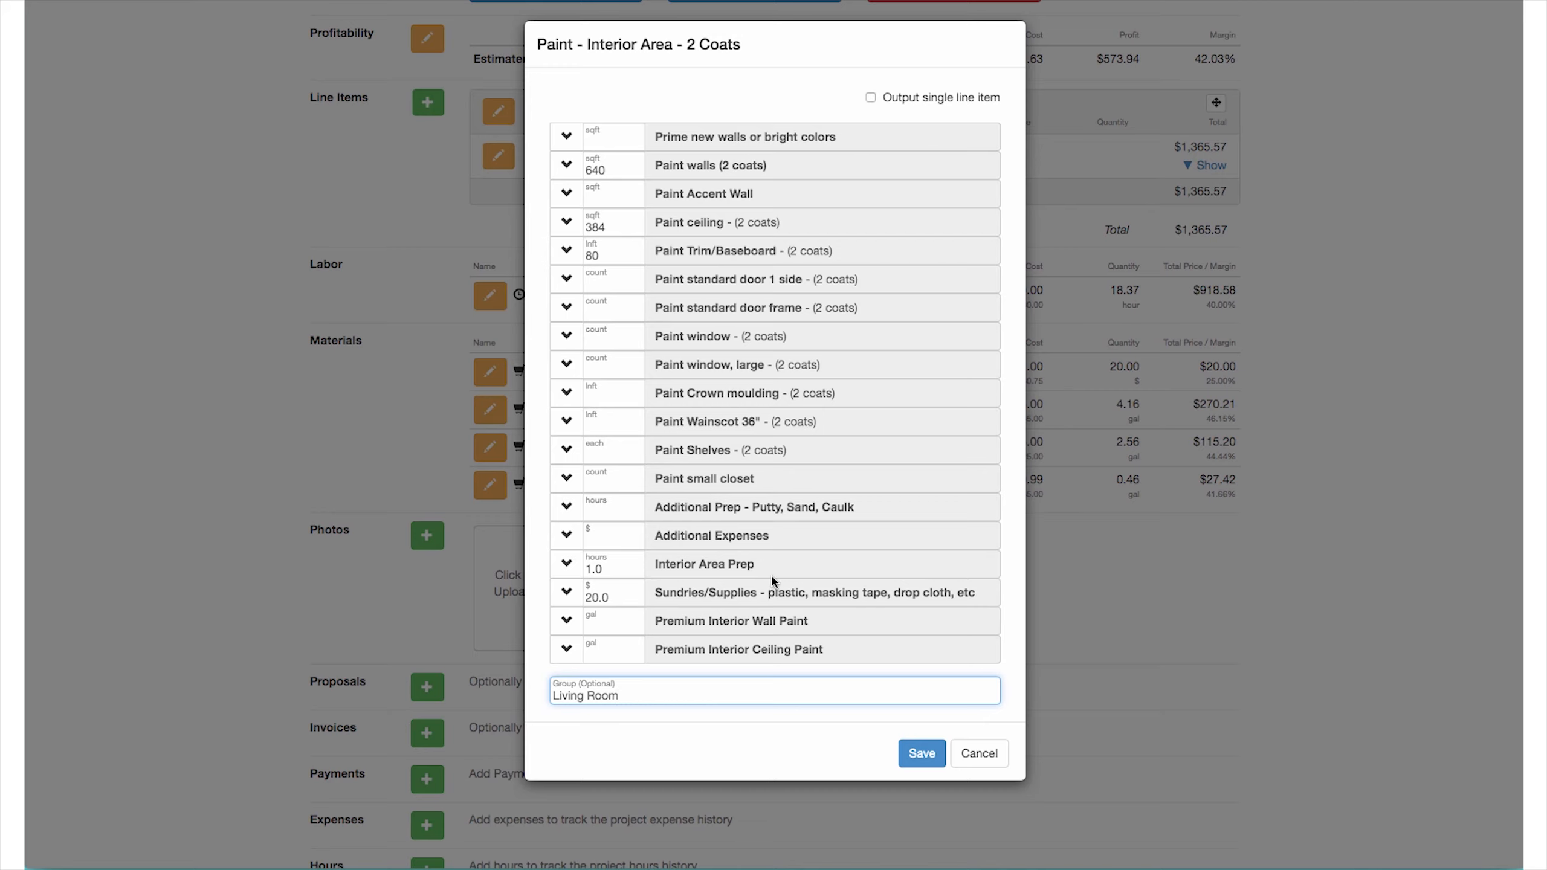
pyautogui.click(922, 753)
# Examine the Living Room line items, open their Paint - Interior Area - 2 Coats template entry from Paint walls, and close it without changes
pyautogui.scroll(-5, 695, 657)
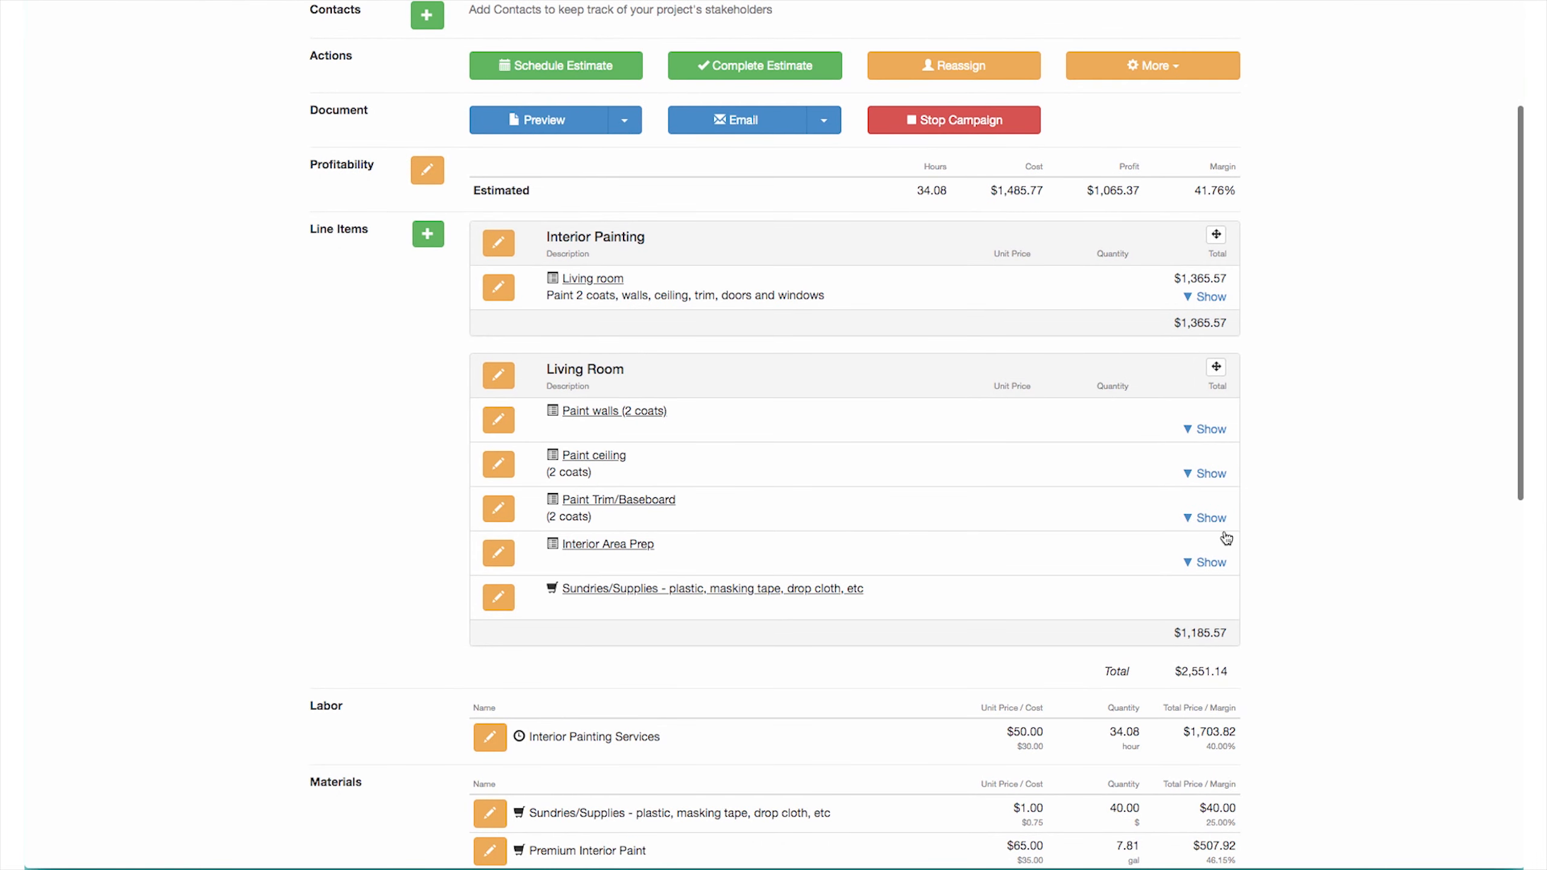
pyautogui.scroll(1, 1127, 476)
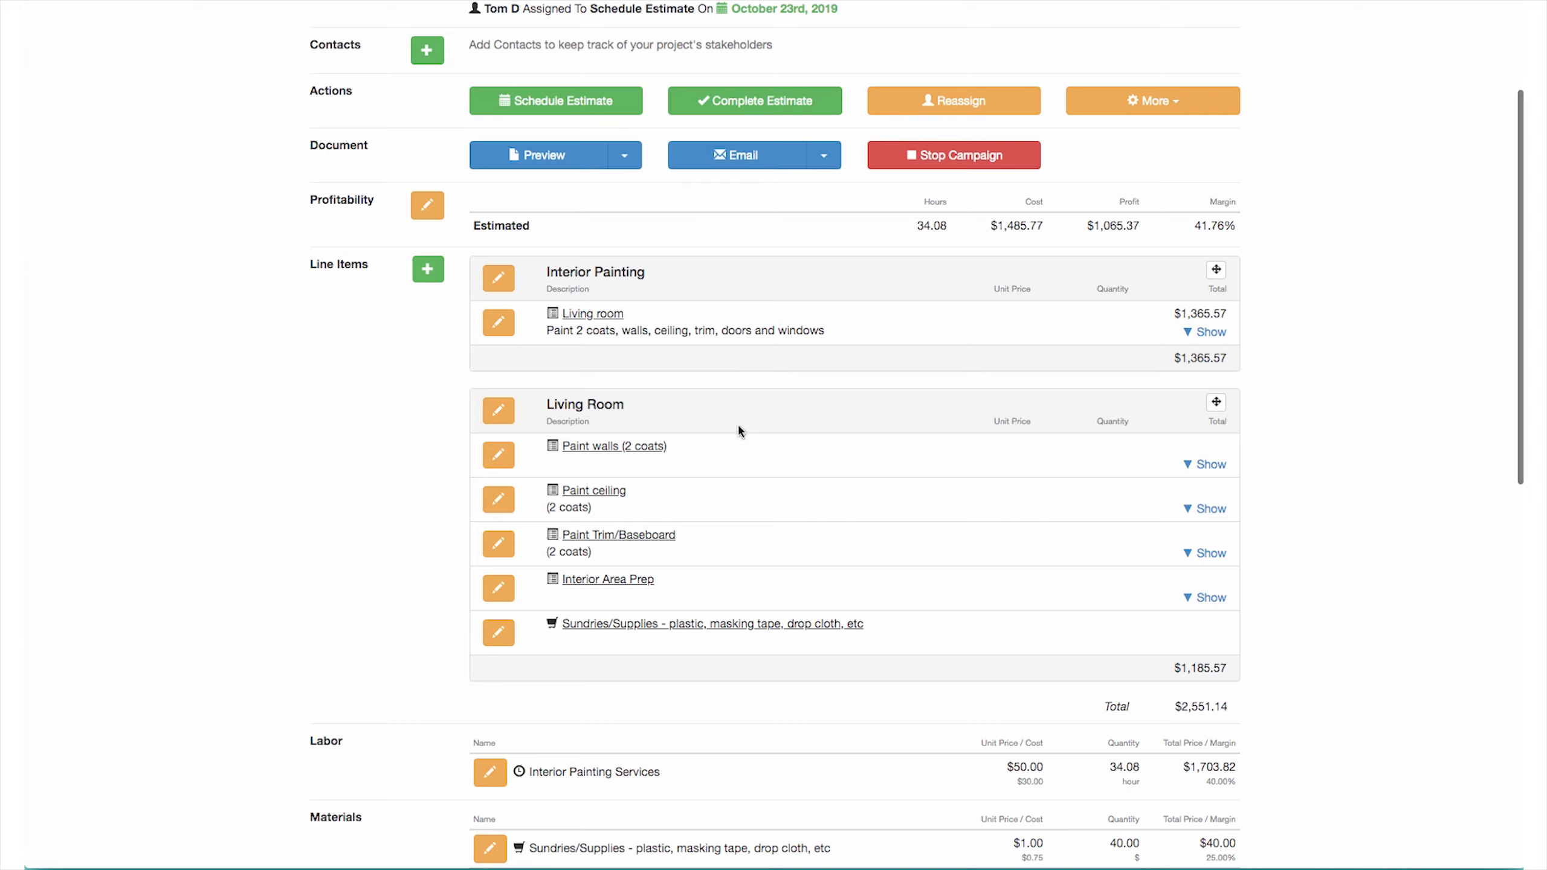
pyautogui.click(498, 457)
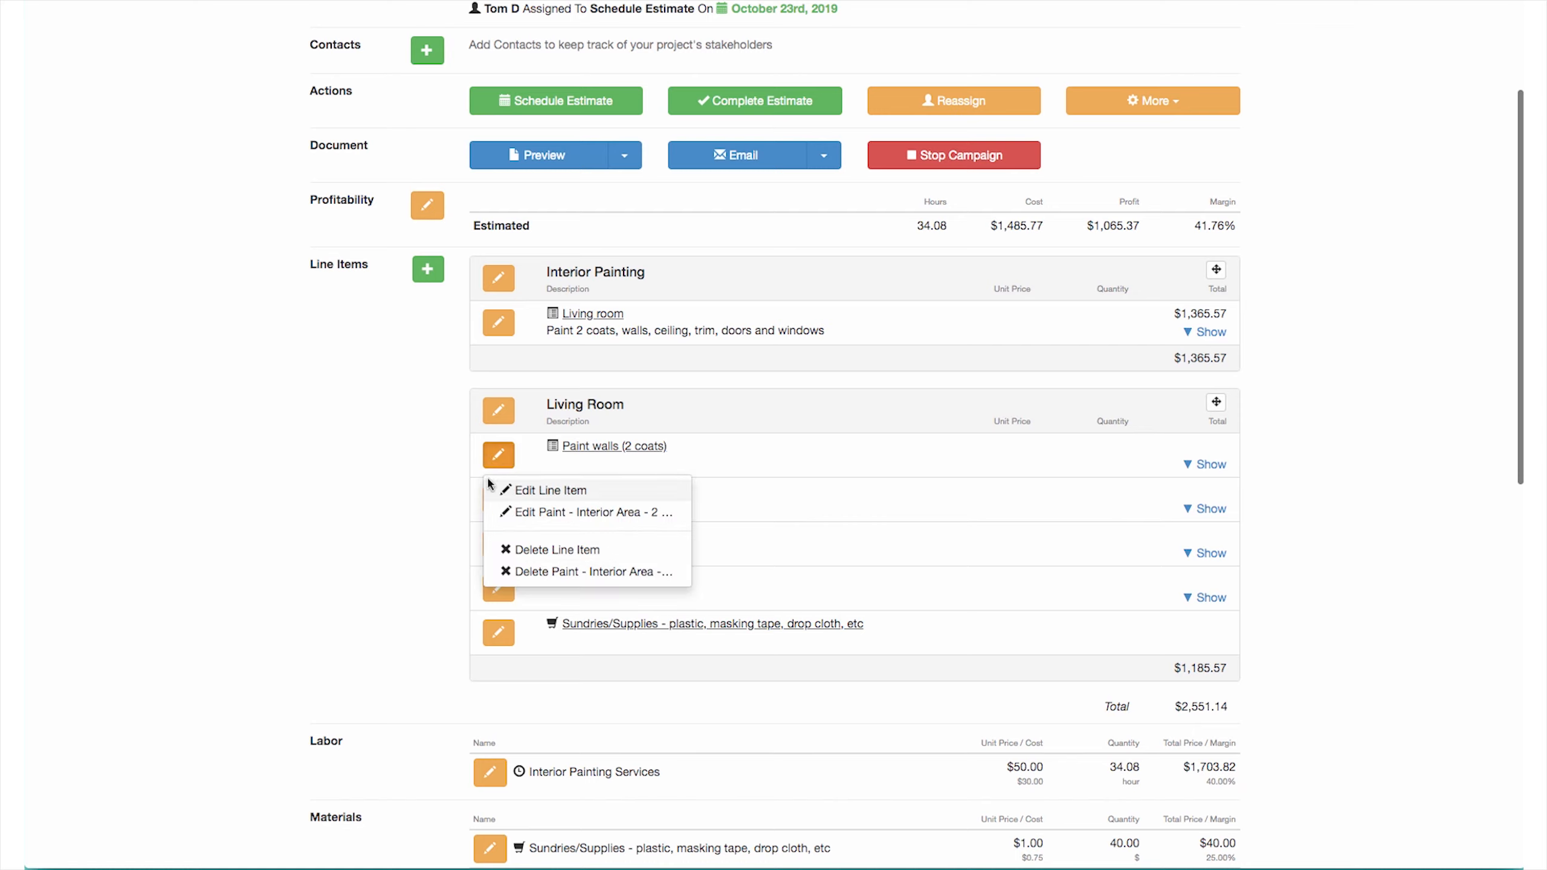
pyautogui.click(431, 492)
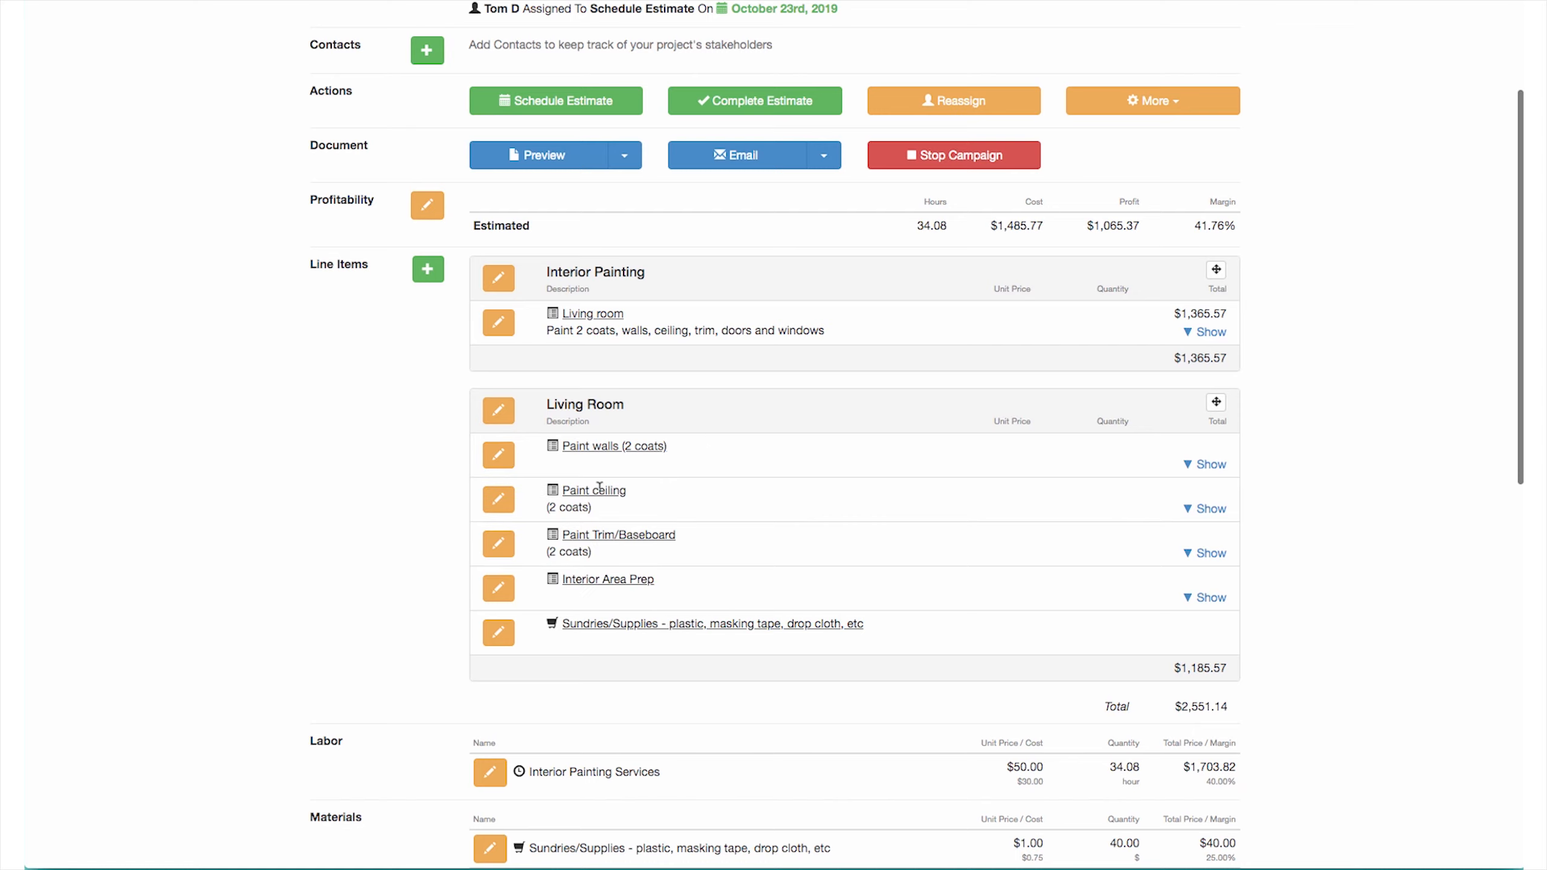
pyautogui.click(501, 458)
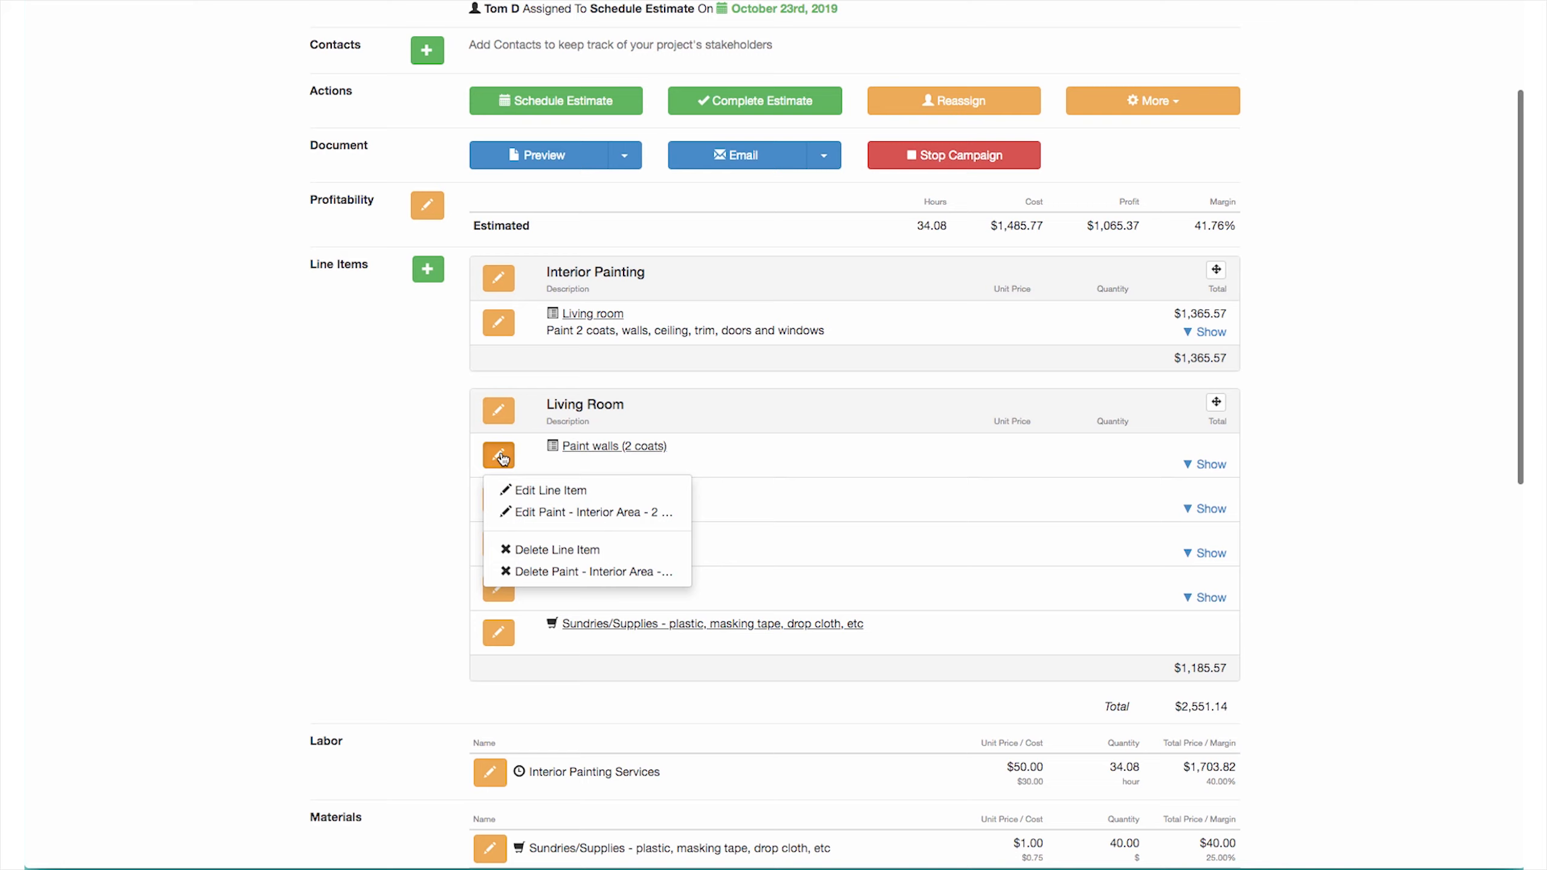
pyautogui.click(557, 516)
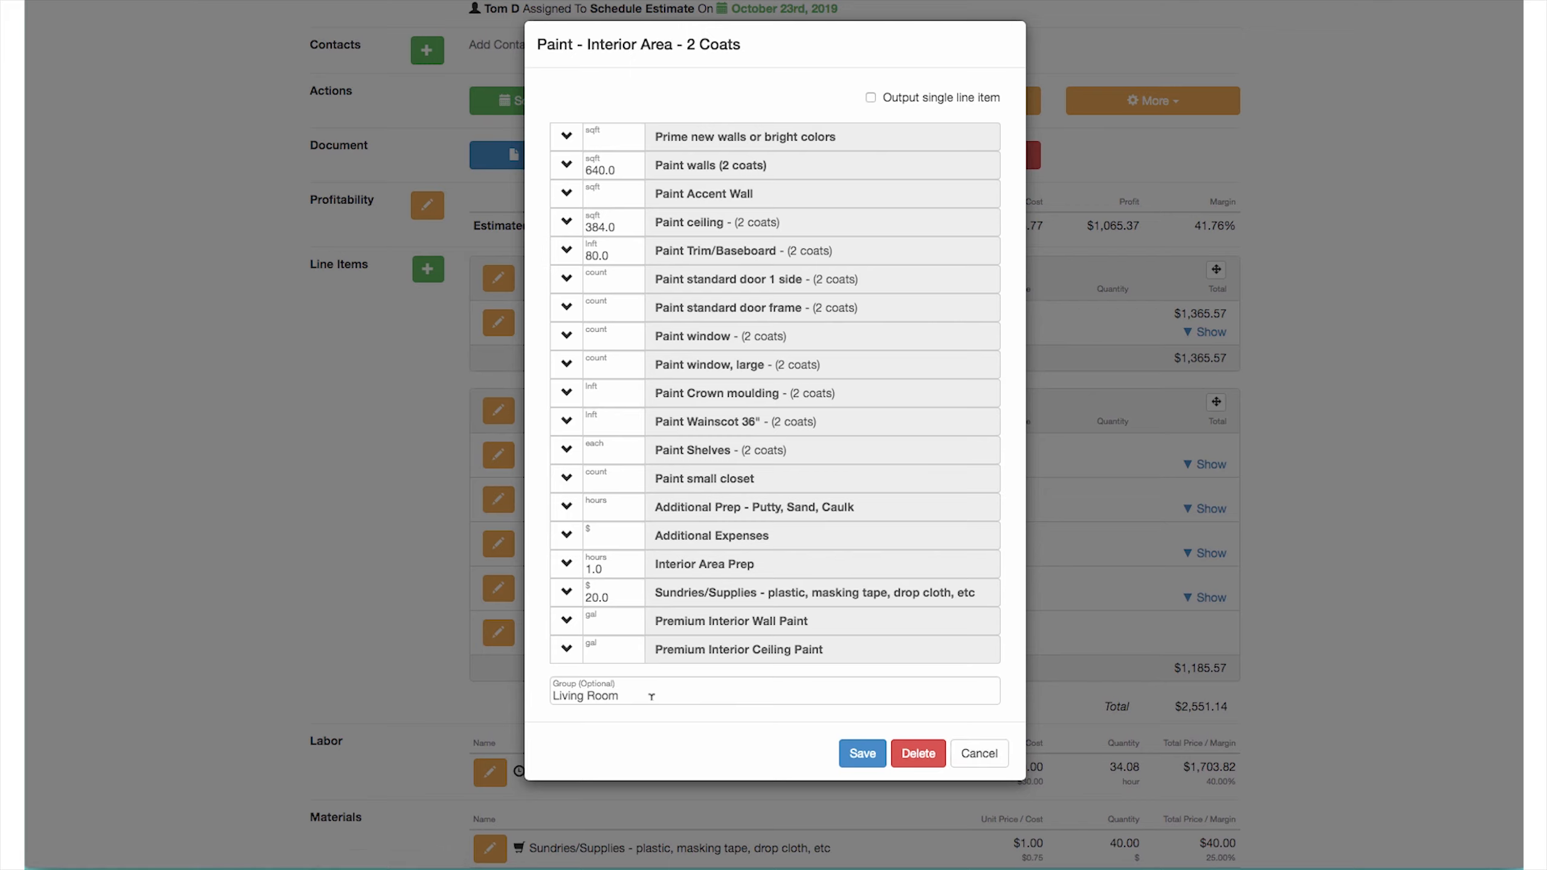
pyautogui.click(980, 754)
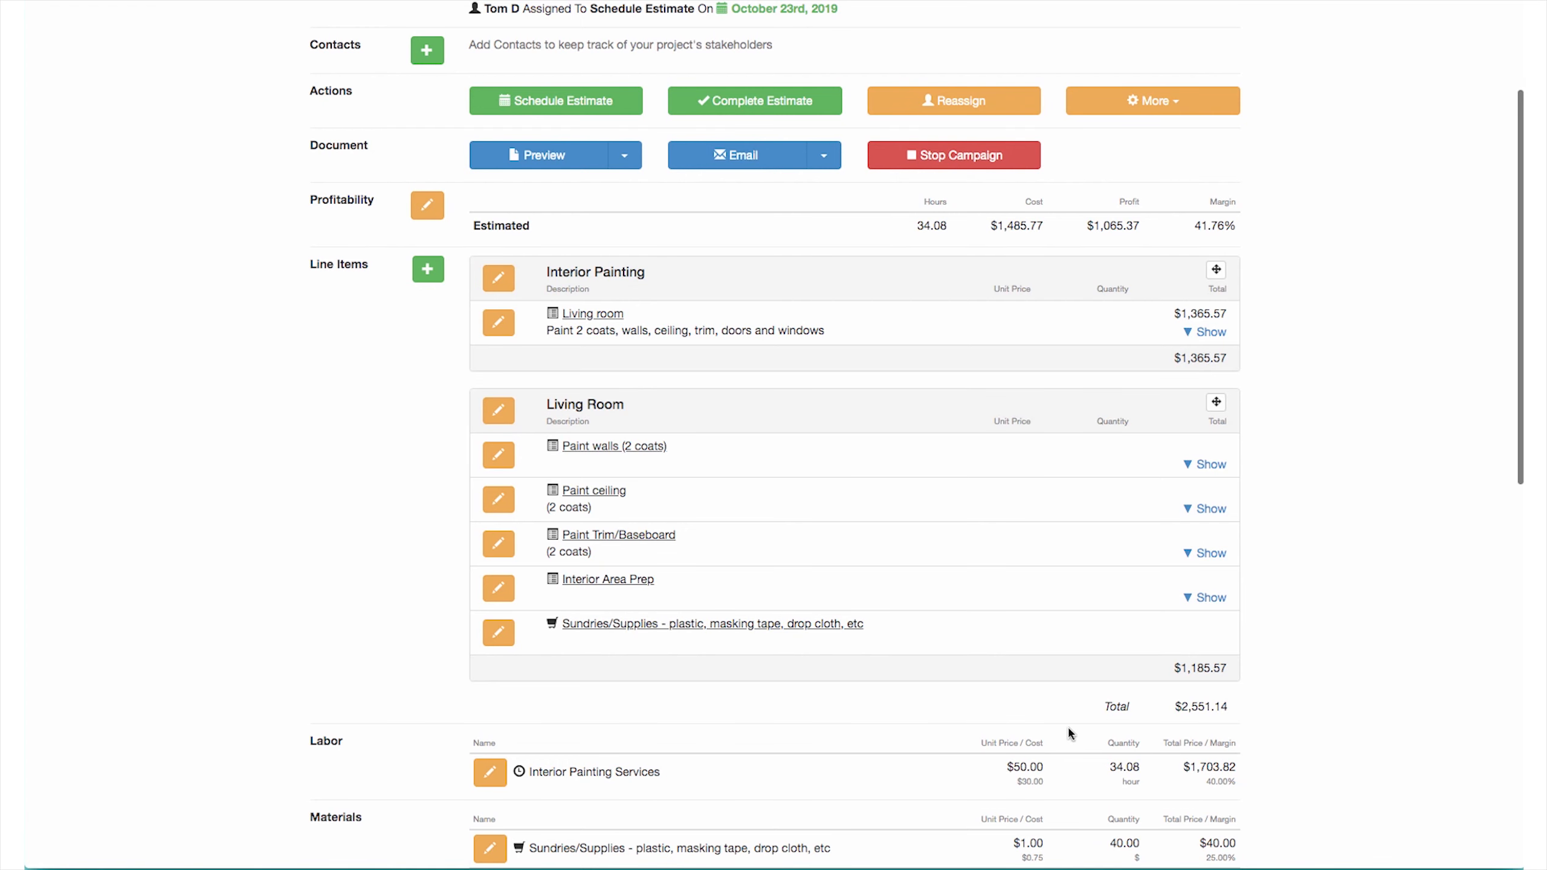
# Reorder the items of the Paint - Interior Area - 2 Coats template, moving Paint Shelves directly below Paint small closet
pyautogui.scroll(-3, 942, 666)
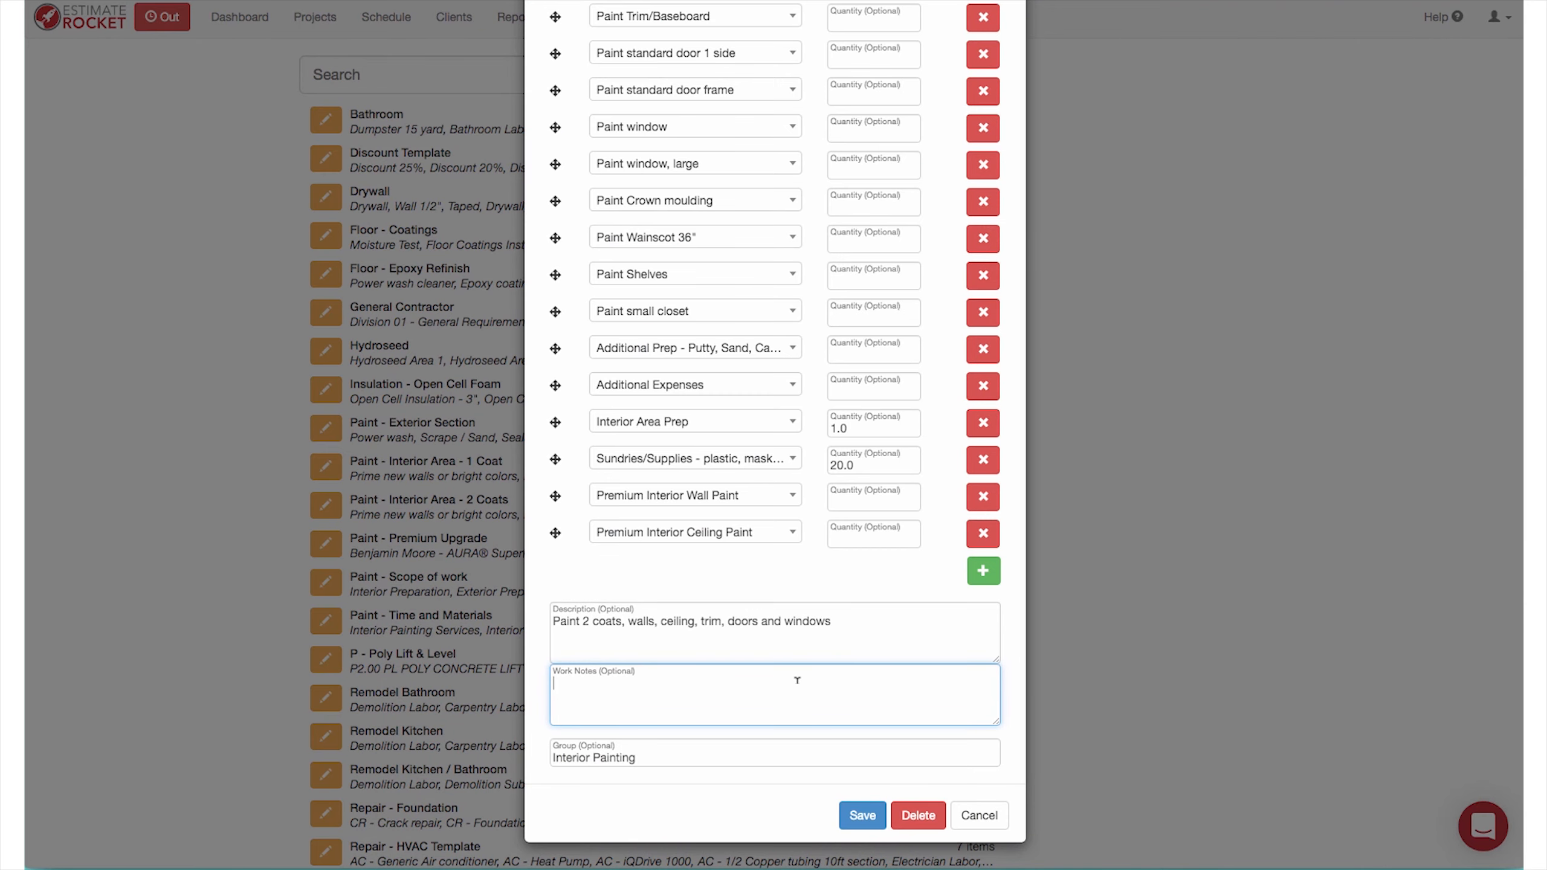
pyautogui.scroll(5, 797, 680)
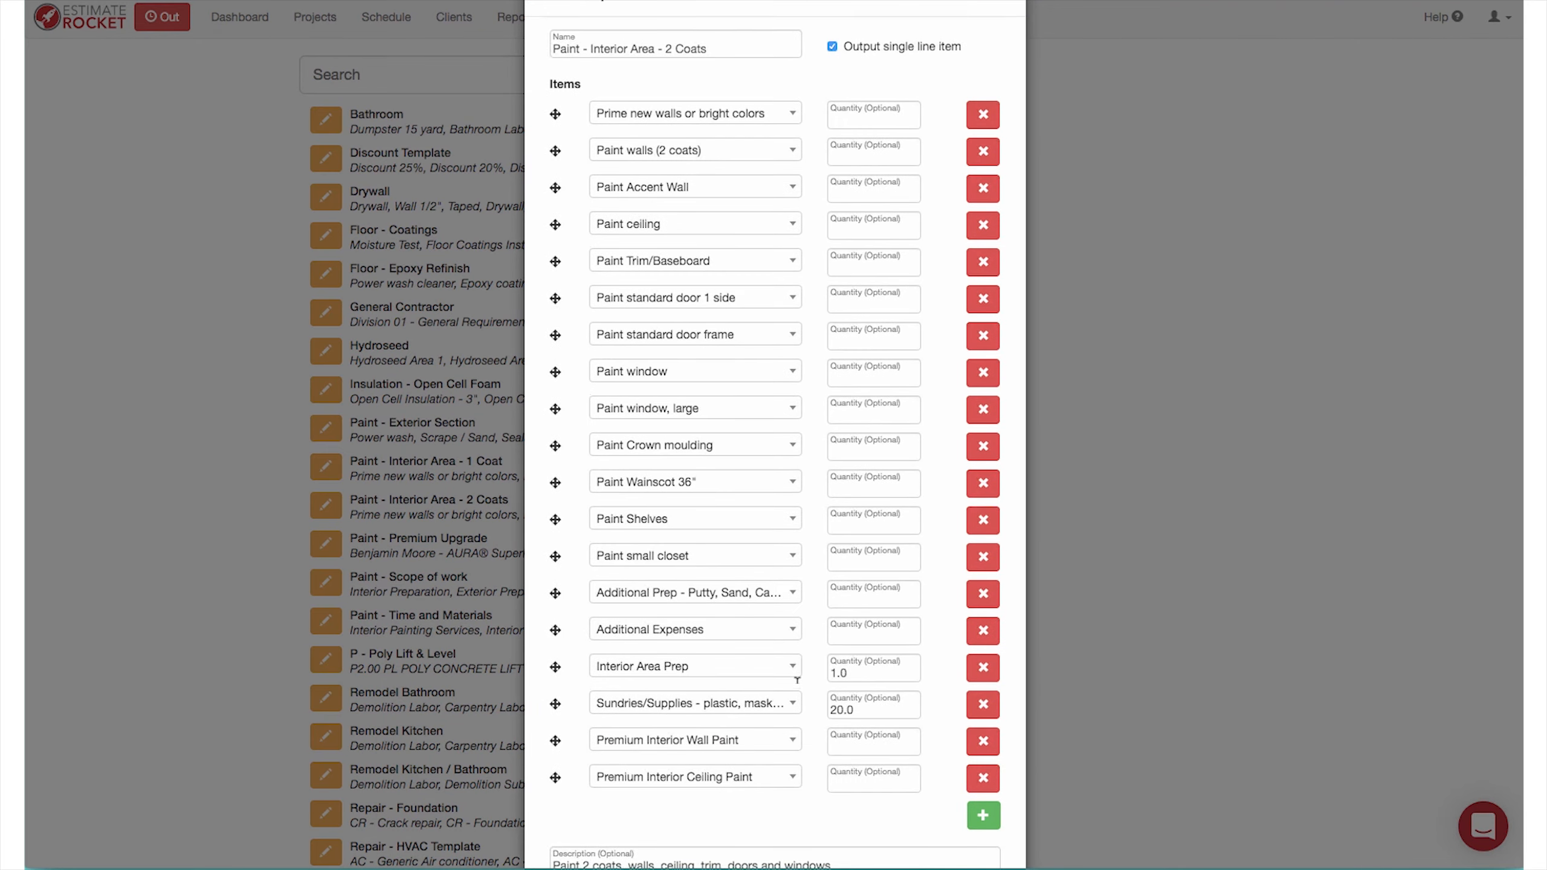
pyautogui.scroll(2, 784, 334)
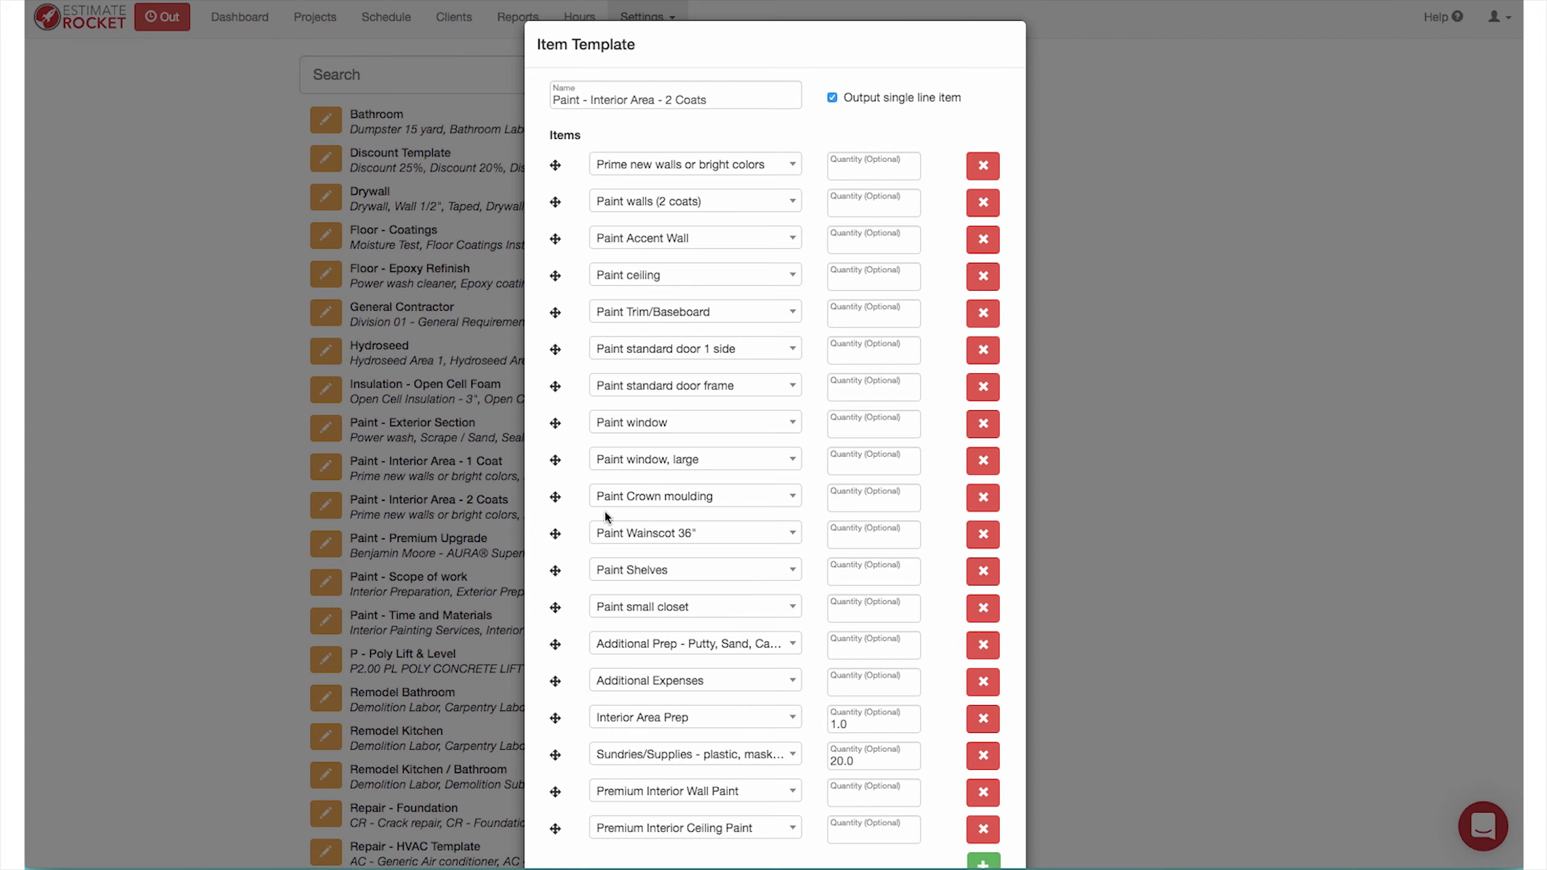
pyautogui.moveTo(556, 571); pyautogui.dragTo(555, 497)
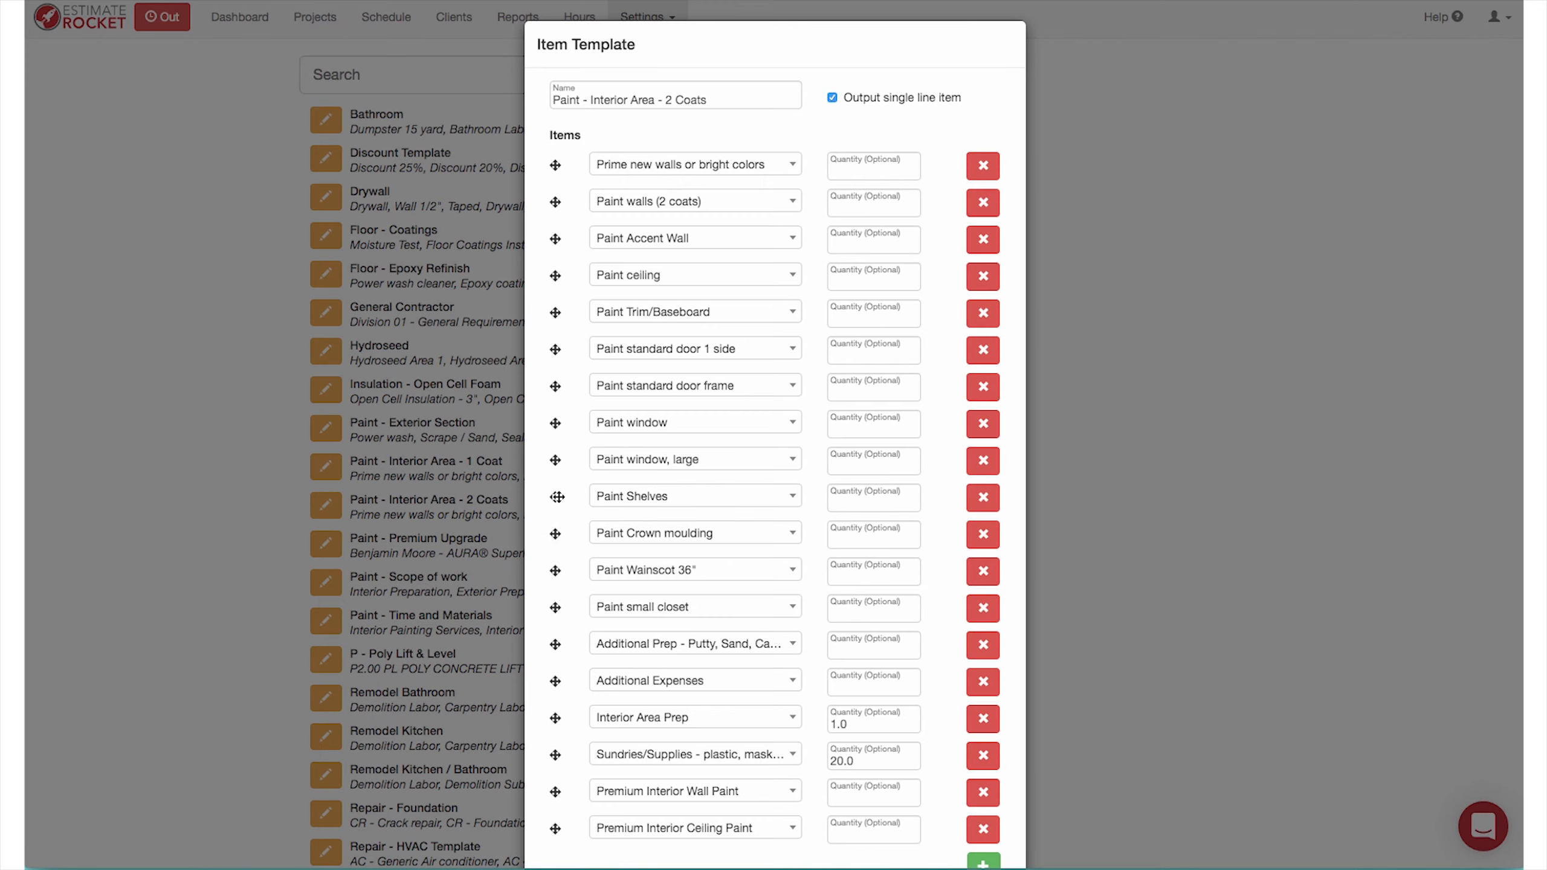
pyautogui.moveTo(555, 497); pyautogui.dragTo(554, 602)
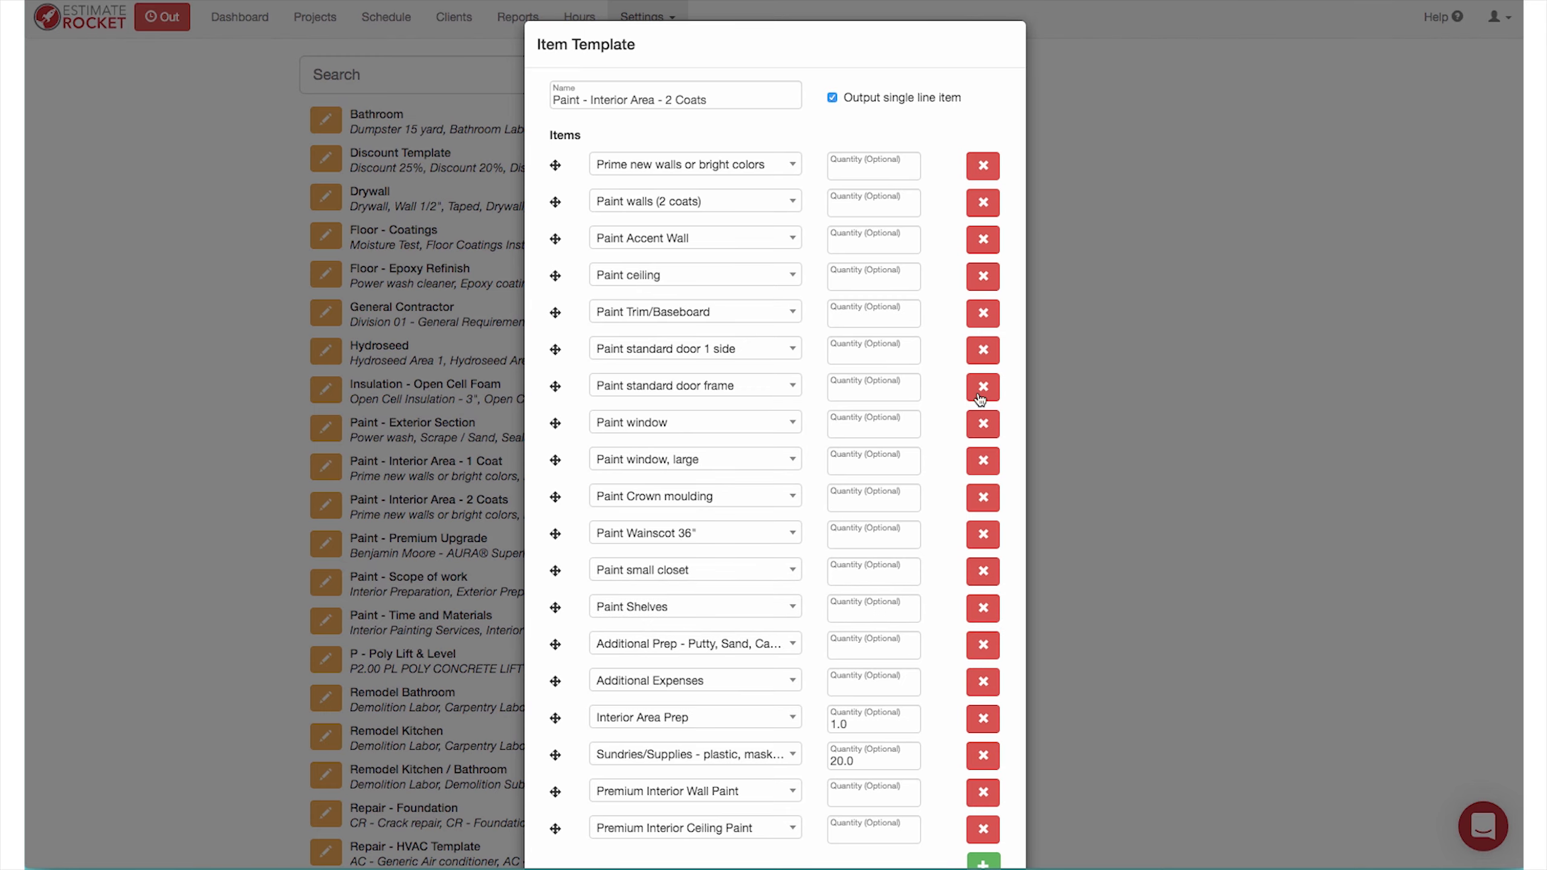
# Add Ultra Carpet Installation as an extra item at the end of the template, and discard the template changes
pyautogui.scroll(-3, 981, 579)
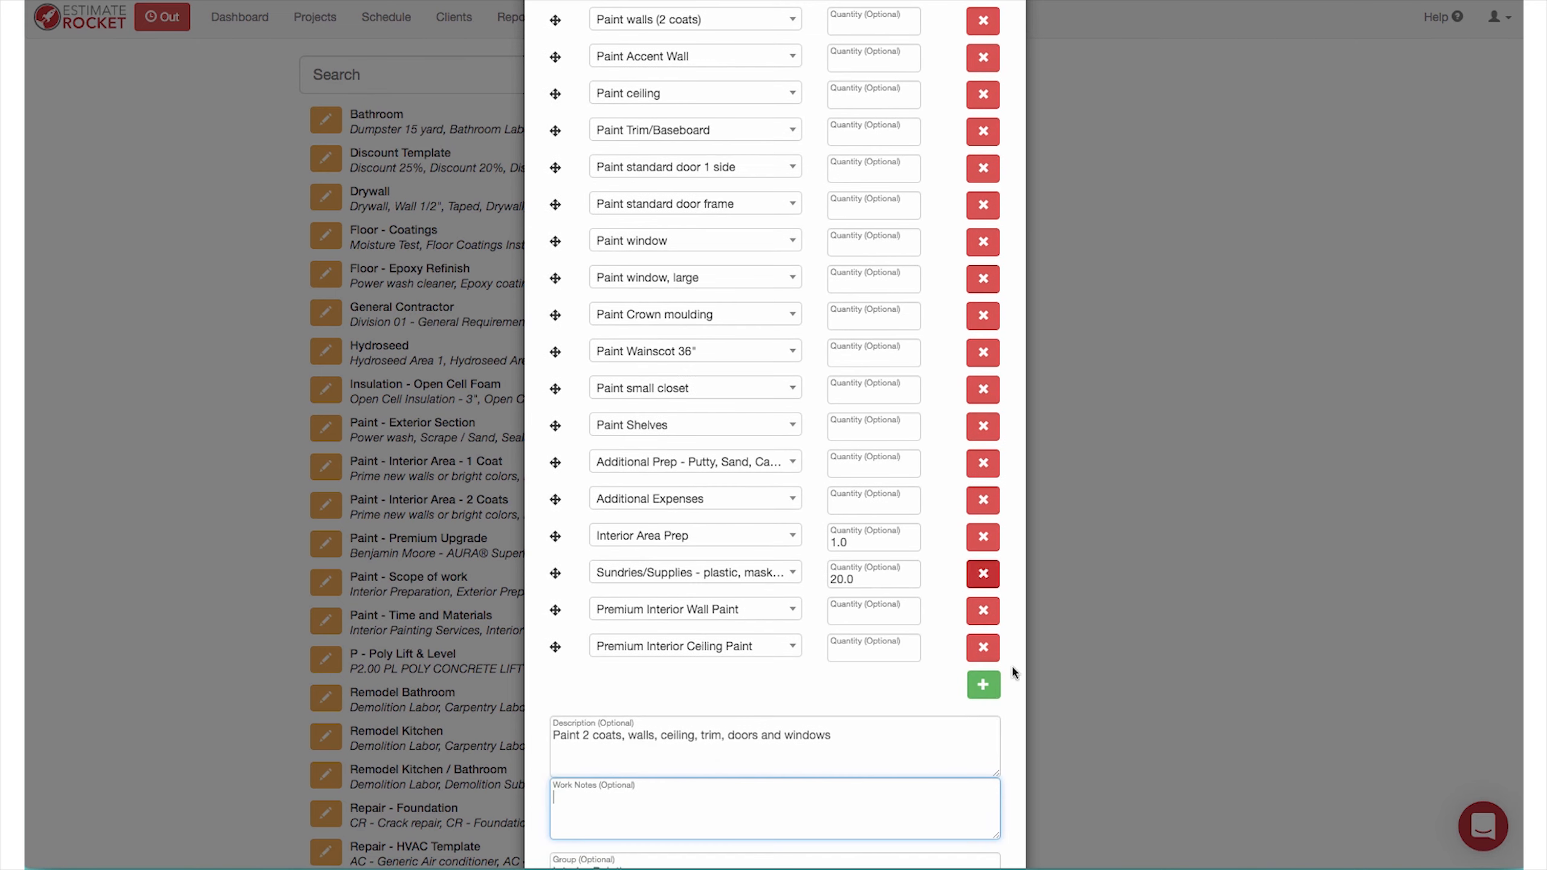
pyautogui.click(983, 686)
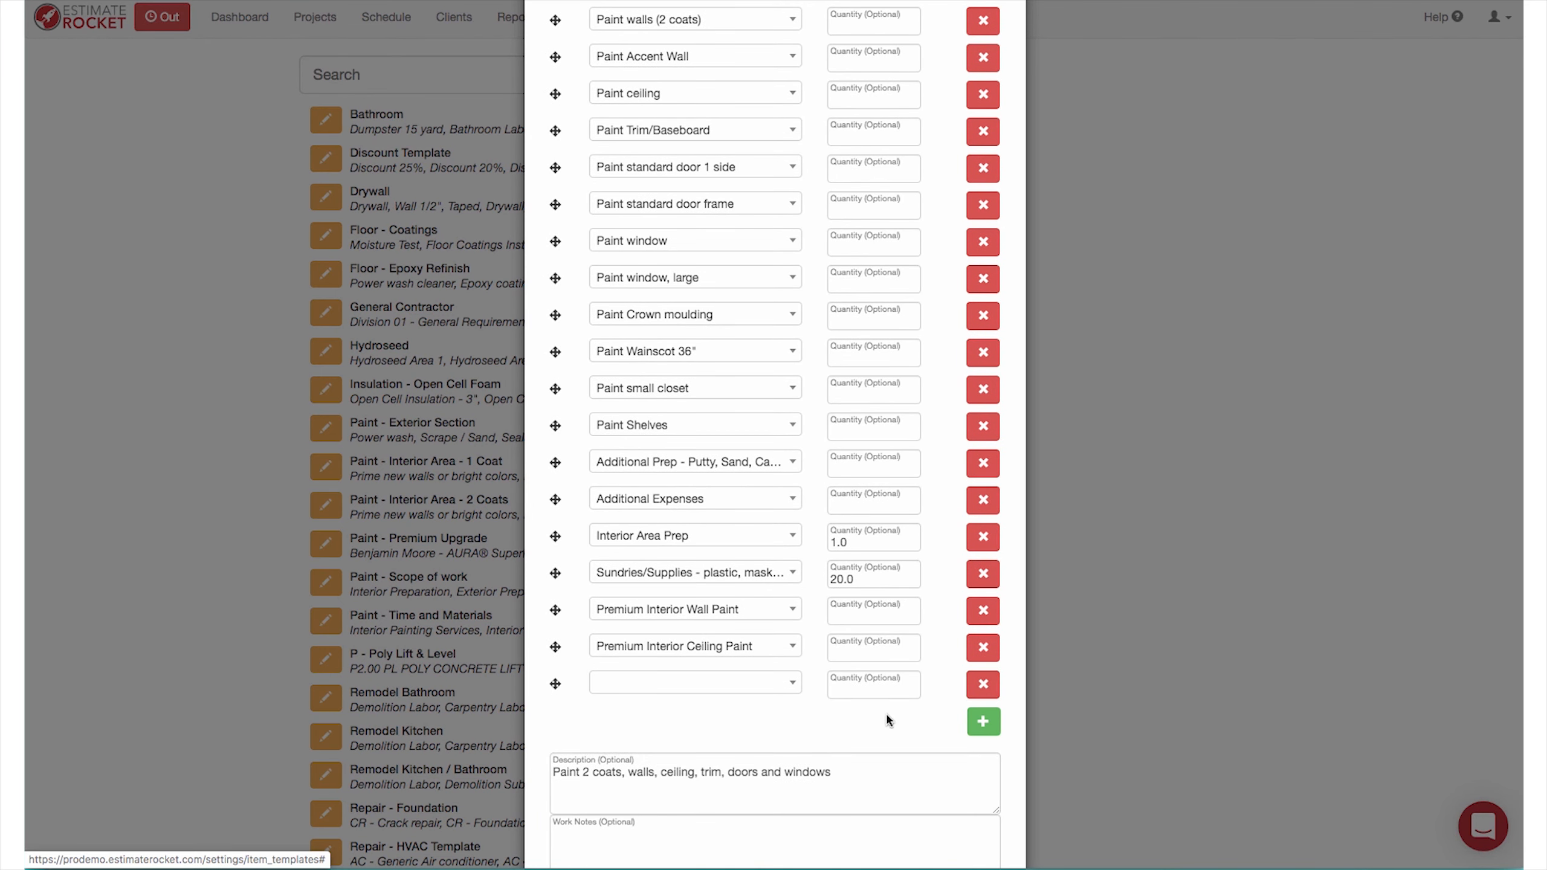
pyautogui.click(791, 685)
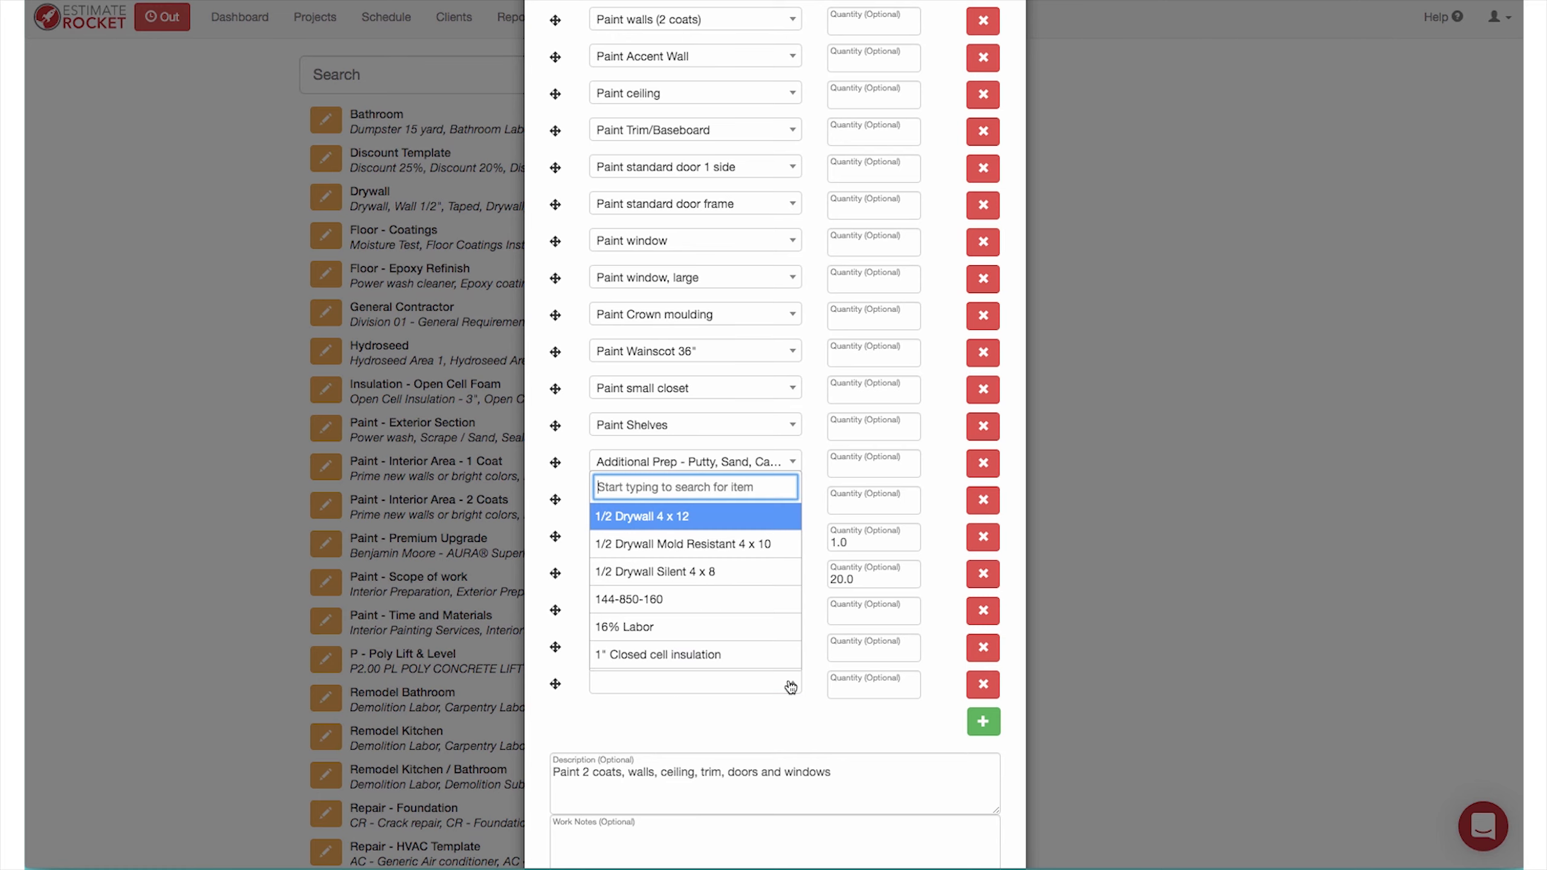
pyautogui.write('ultra')
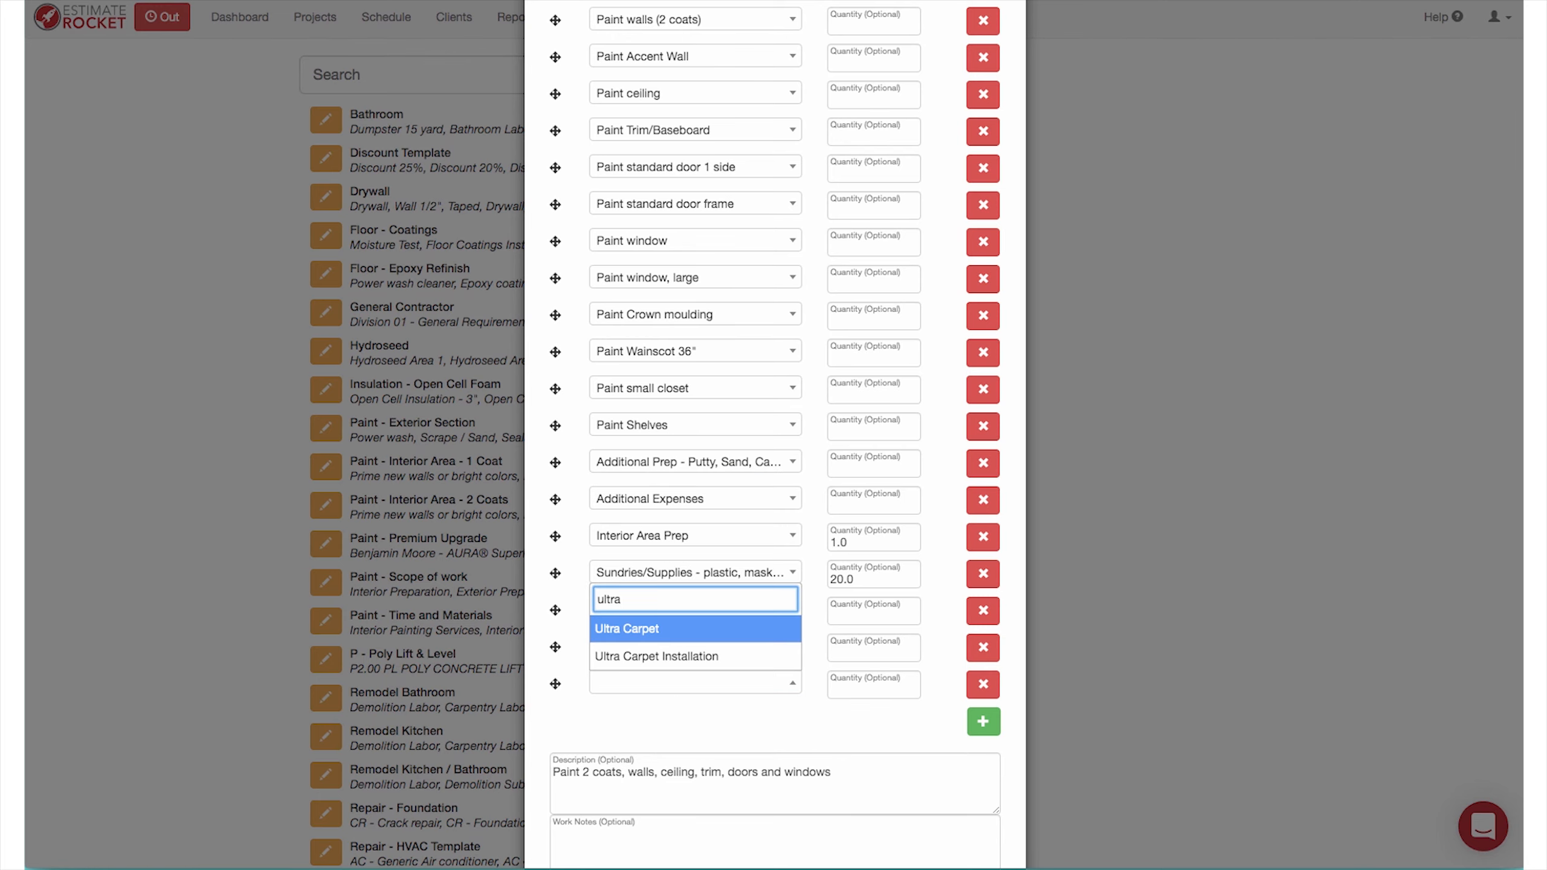
pyautogui.click(672, 662)
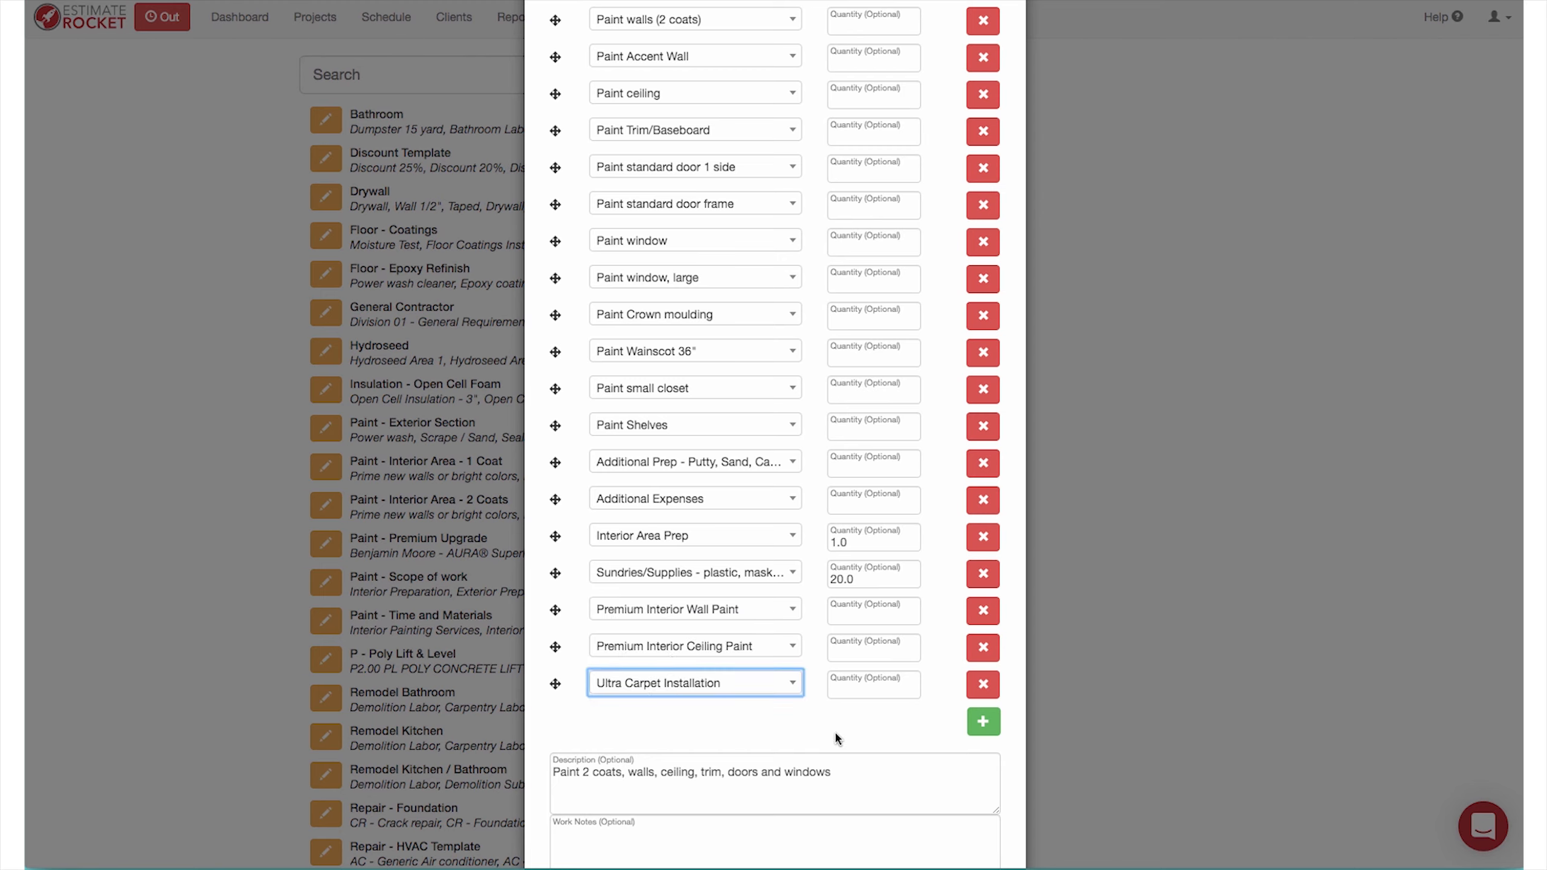
pyautogui.click(752, 723)
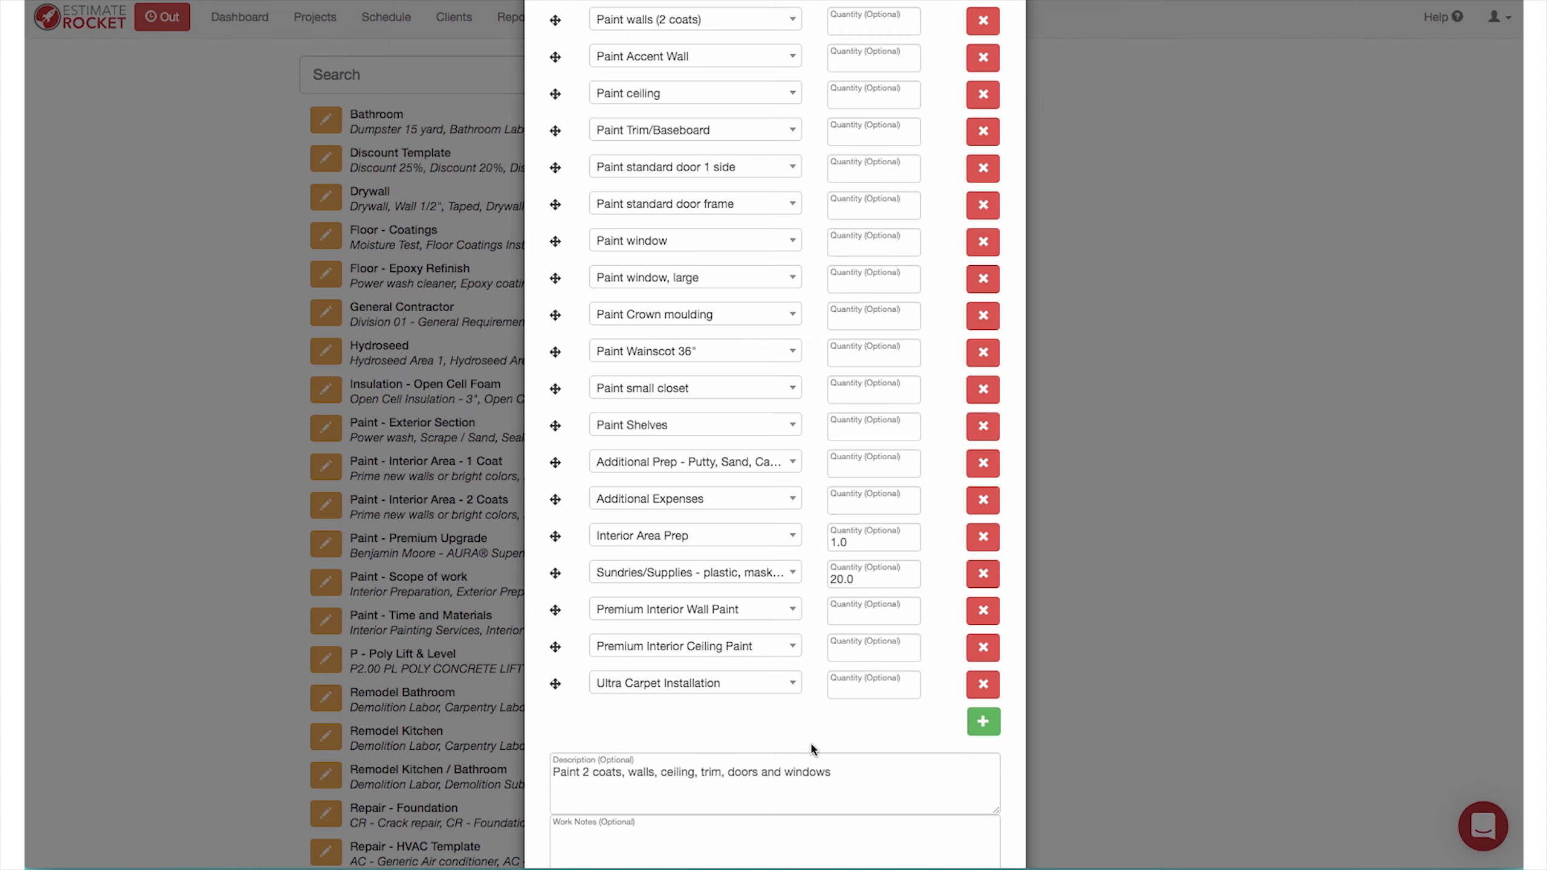
pyautogui.scroll(-3, 810, 748)
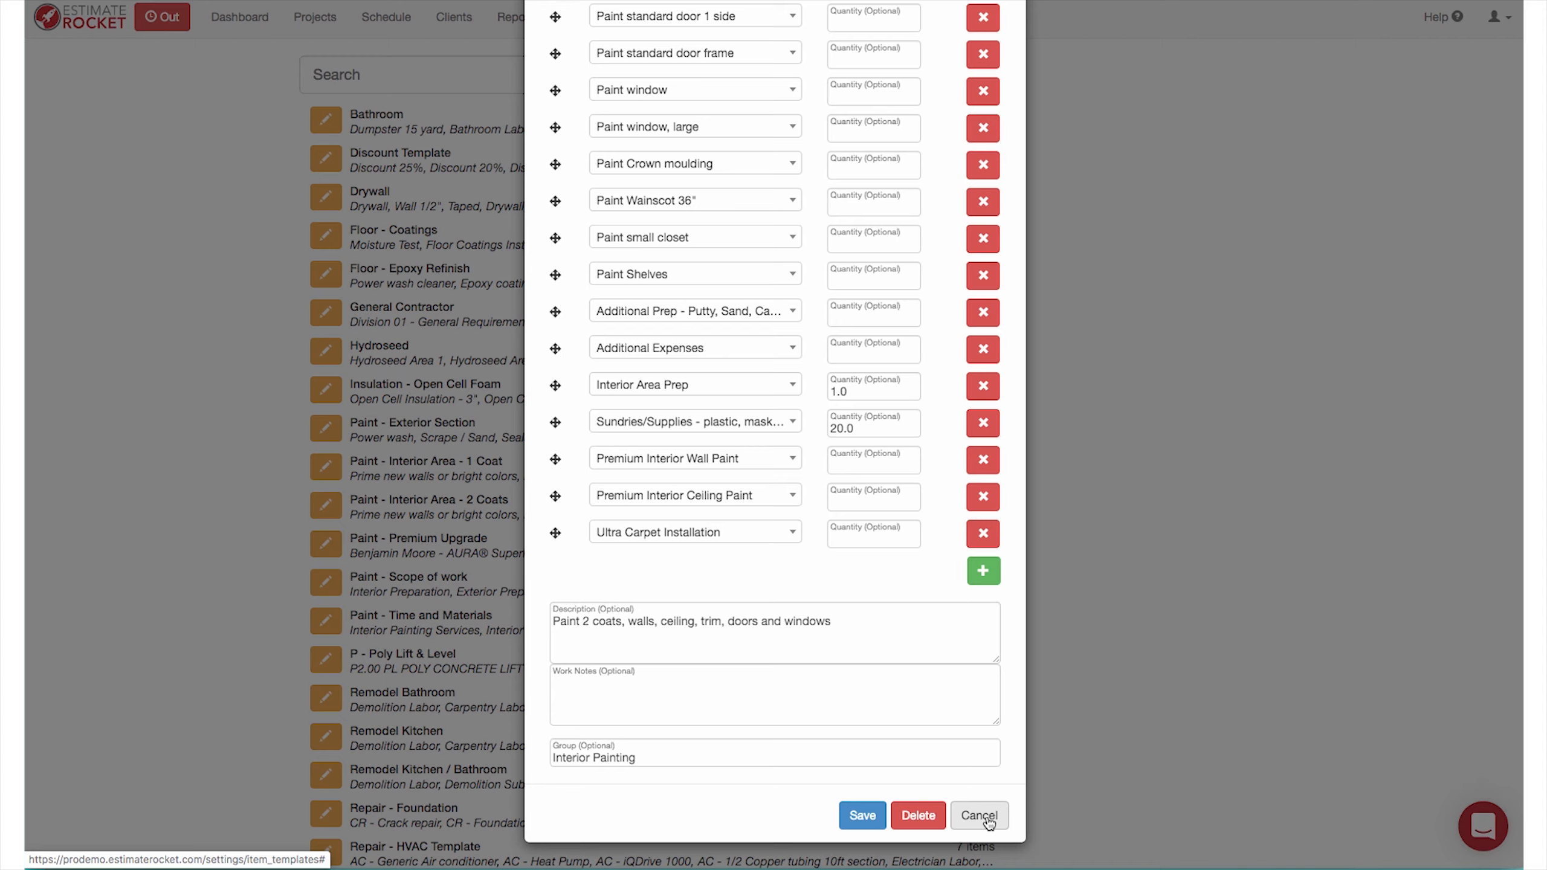
pyautogui.click(986, 819)
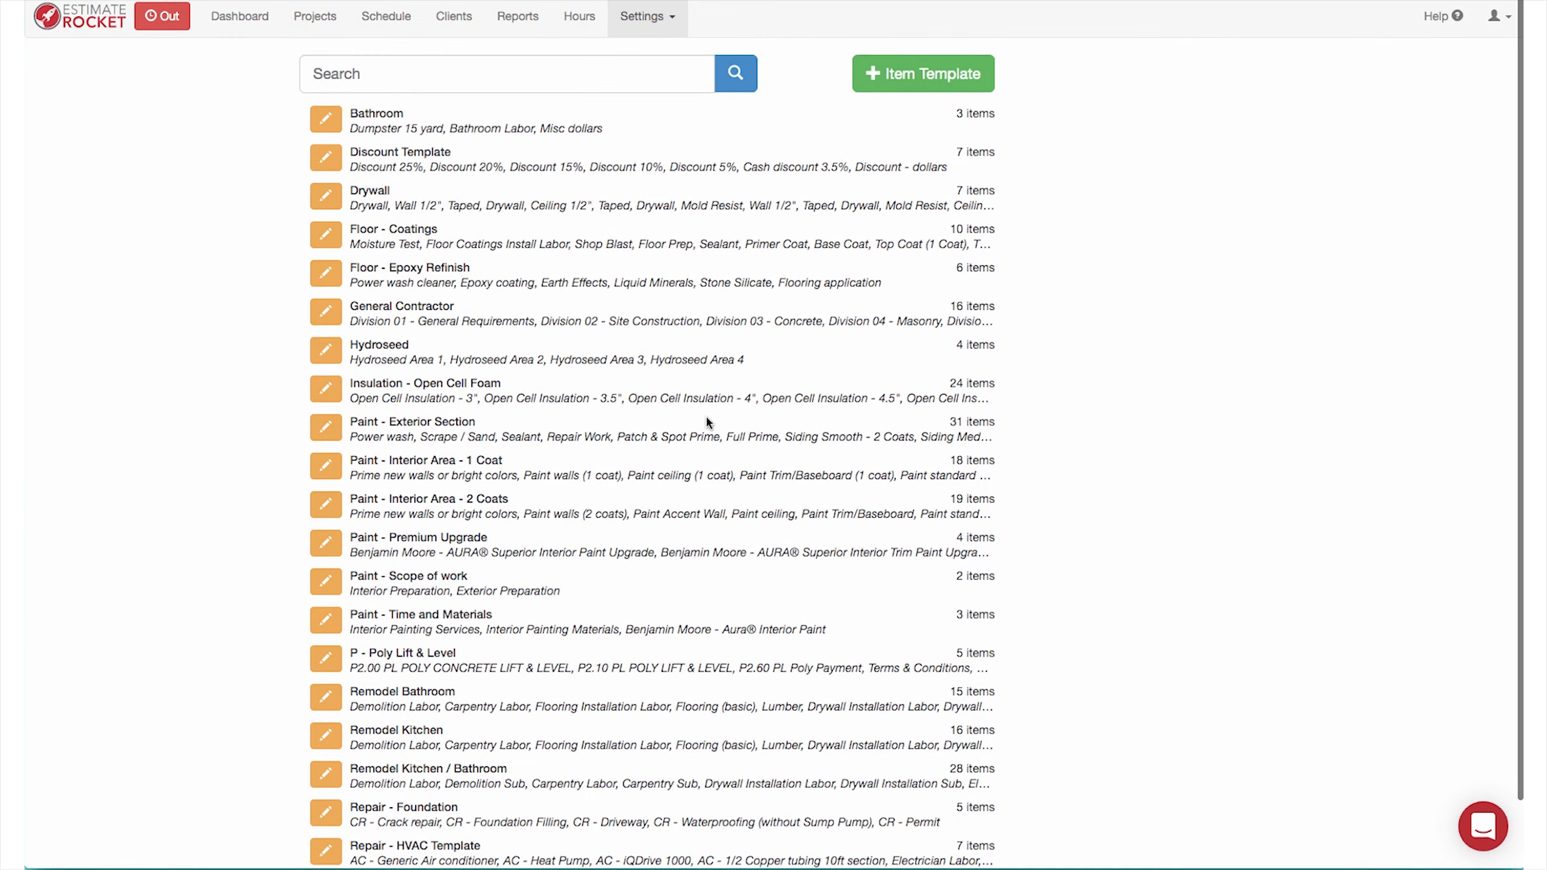
# Open the Terms item template to examine its terms and conditions items, and close it without changes
pyautogui.scroll(-2, 708, 421)
pyautogui.scroll(-9, 708, 420)
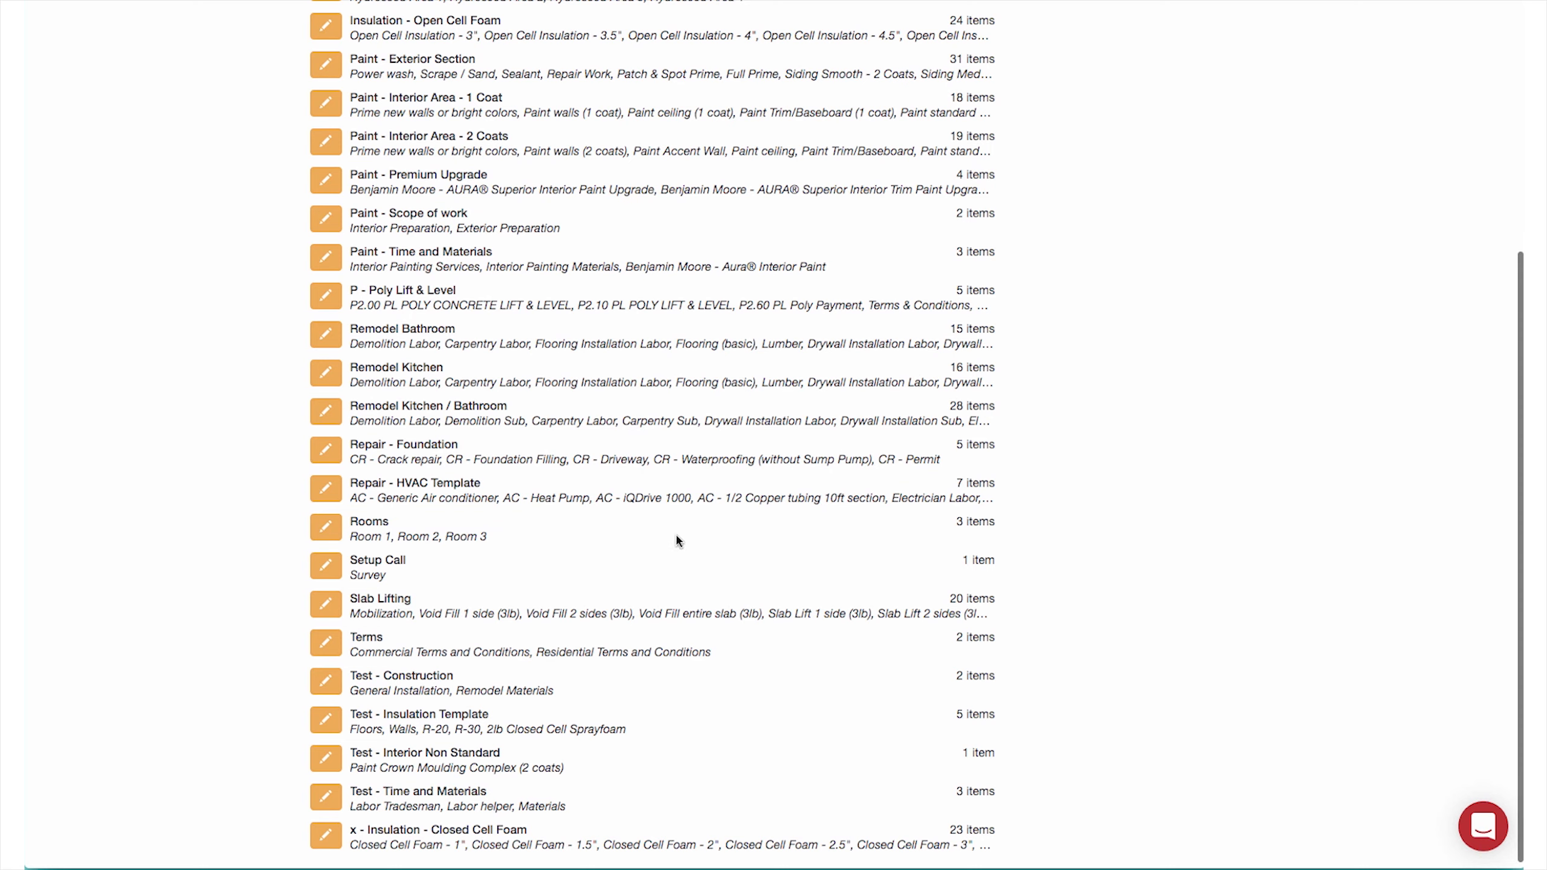
pyautogui.click(327, 648)
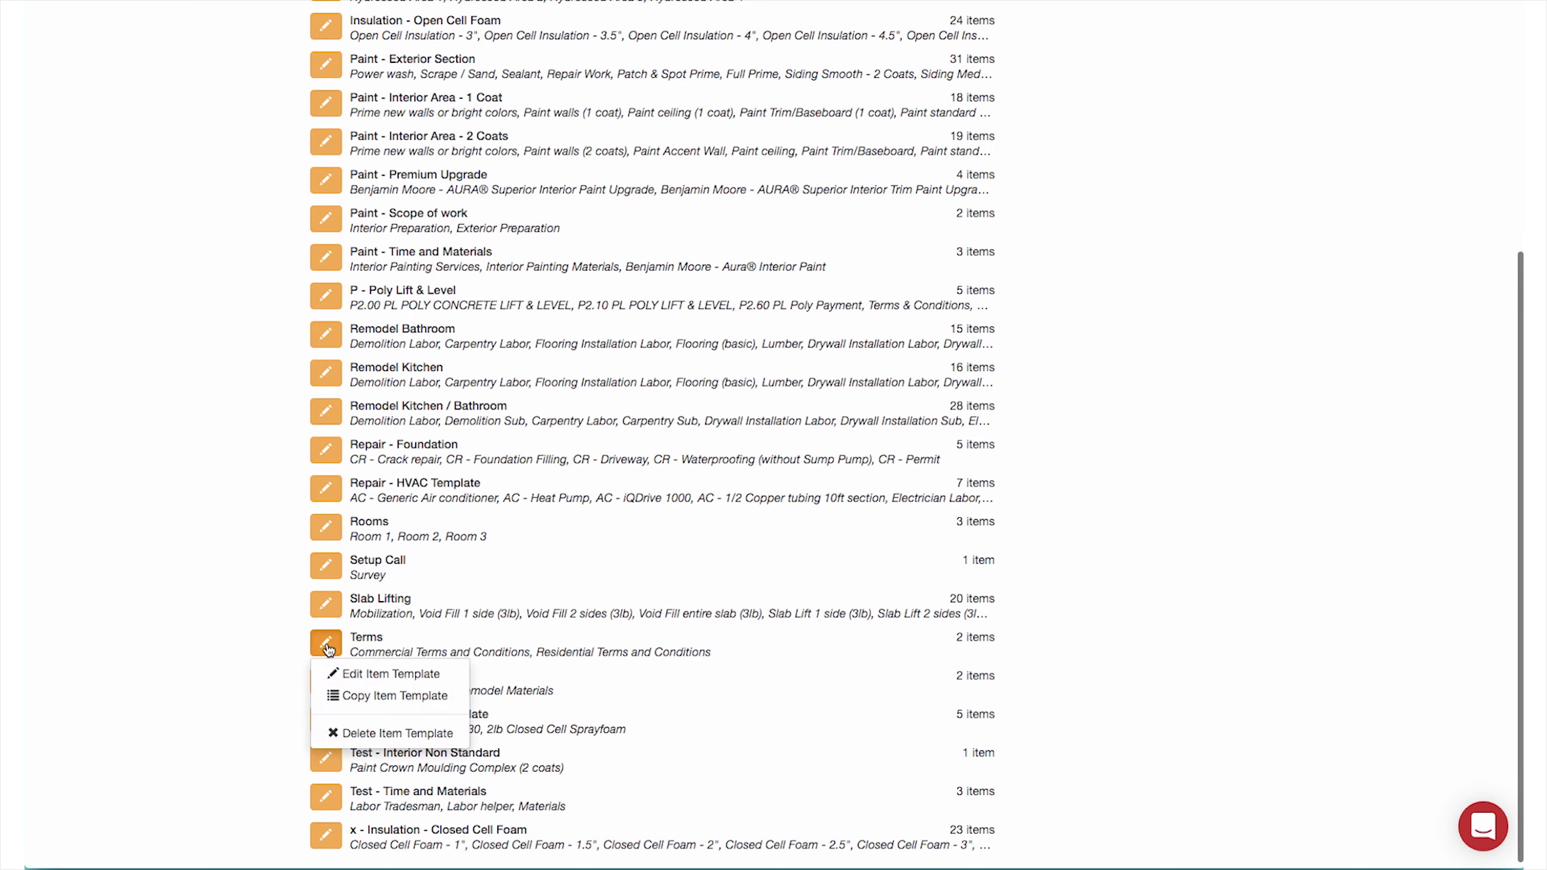
pyautogui.click(404, 674)
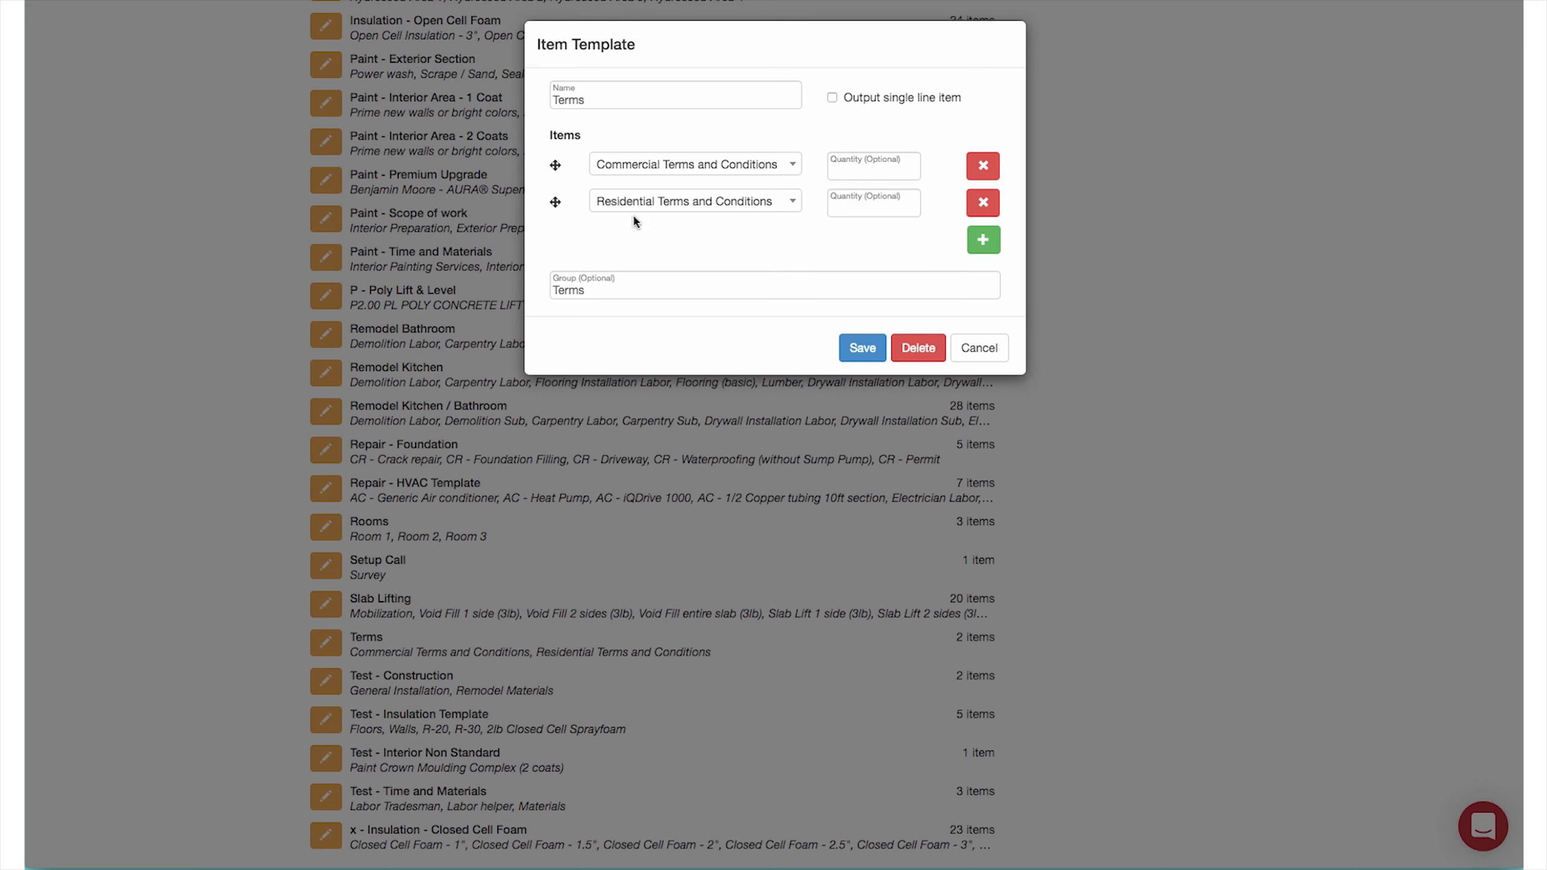
pyautogui.click(980, 352)
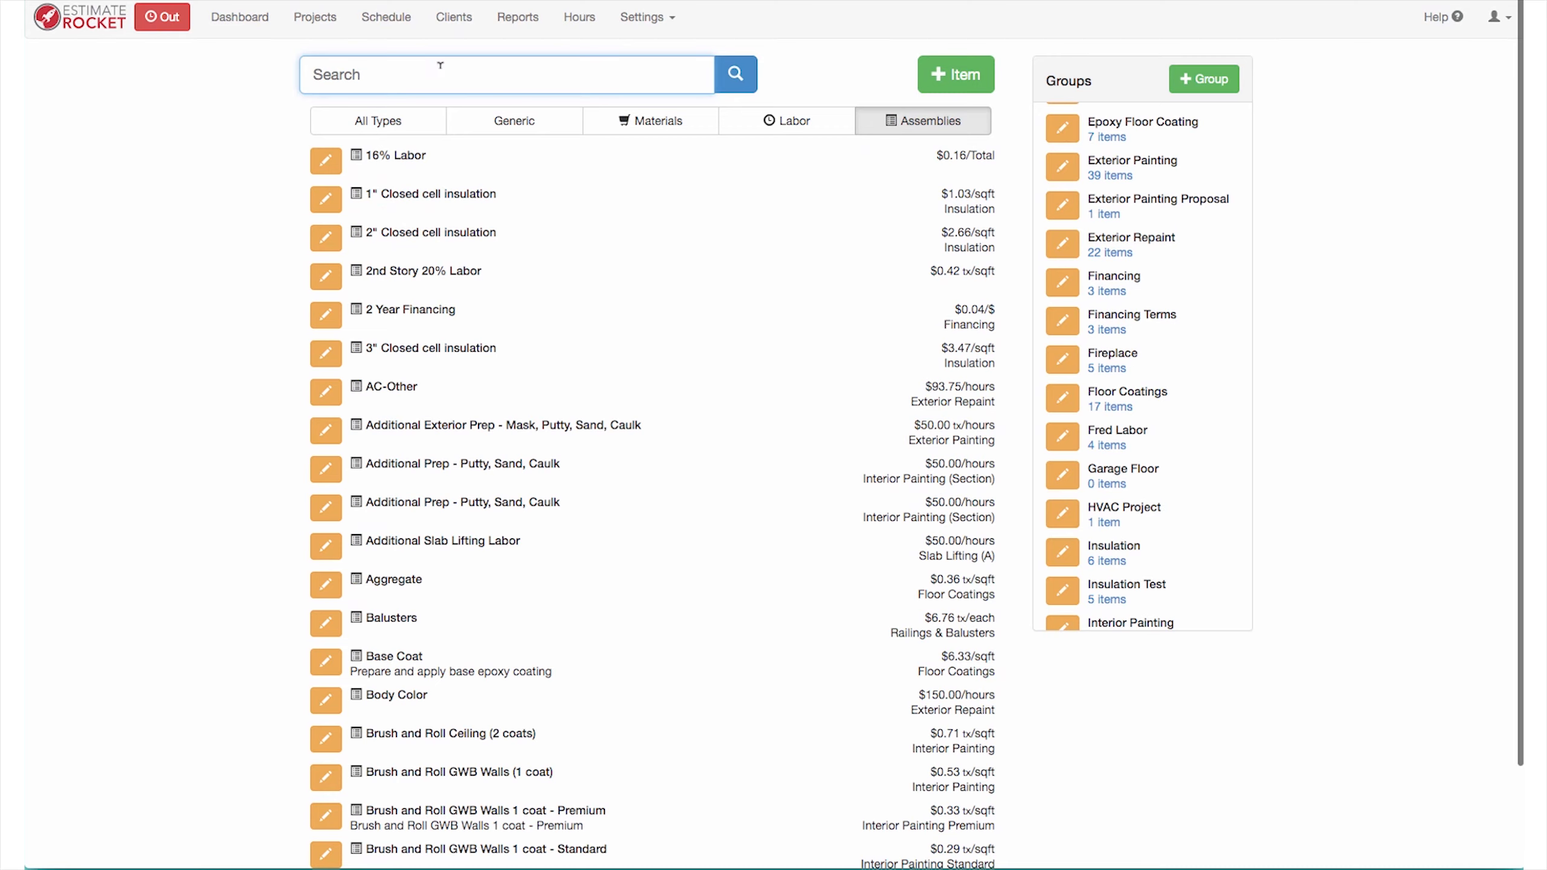
# Search the items of all types for "resident" and open the Residential Terms and Conditions item
pyautogui.write('residential')
pyautogui.press('Return')
pyautogui.click(375, 125)
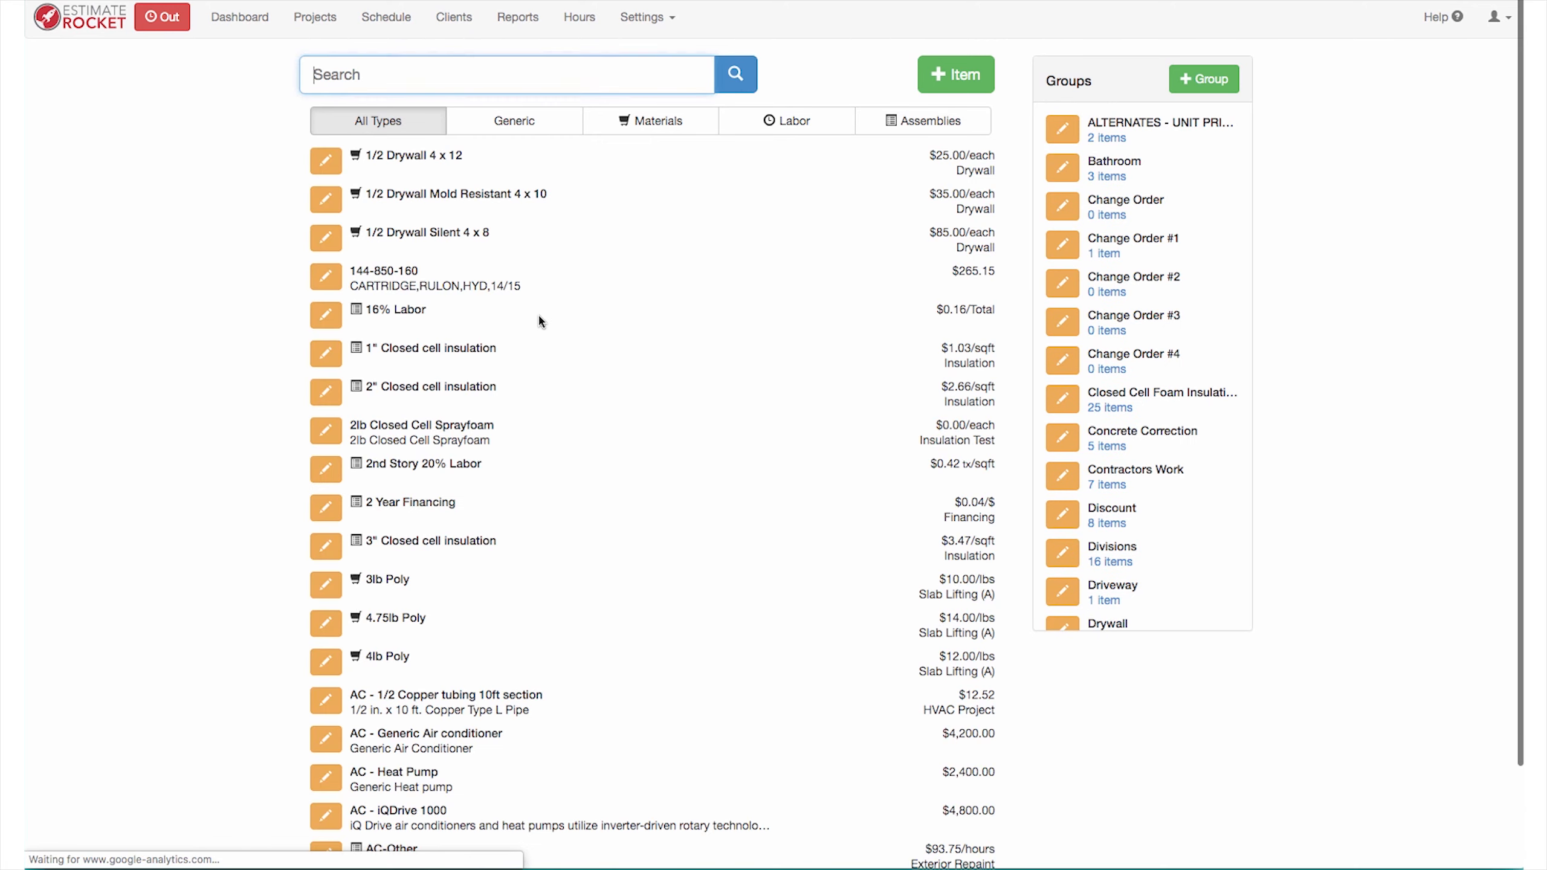
pyautogui.write('resi')
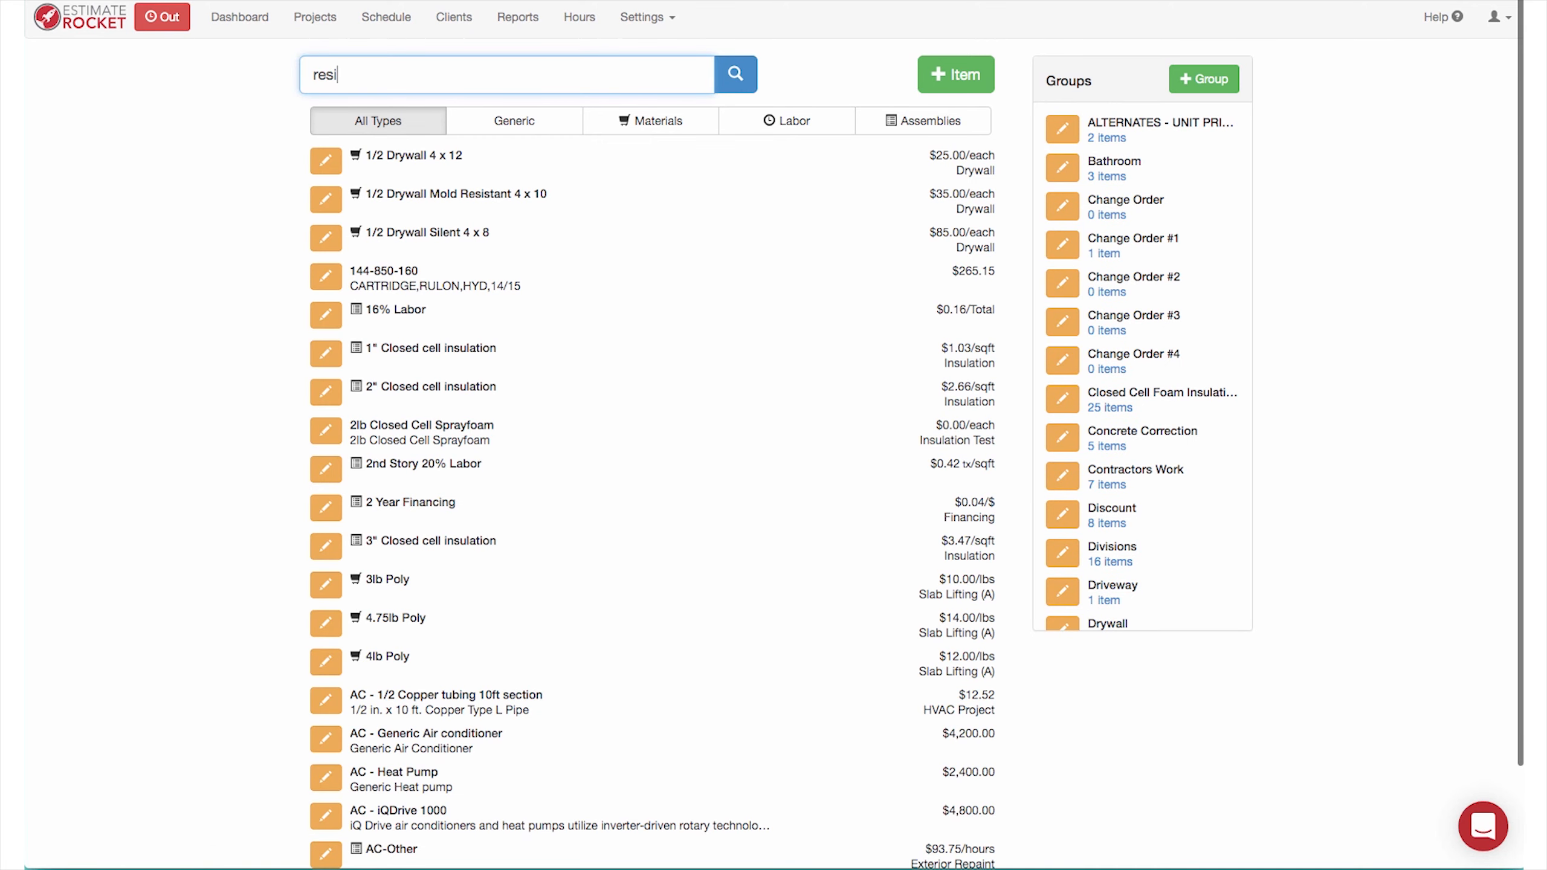
pyautogui.write('dent')
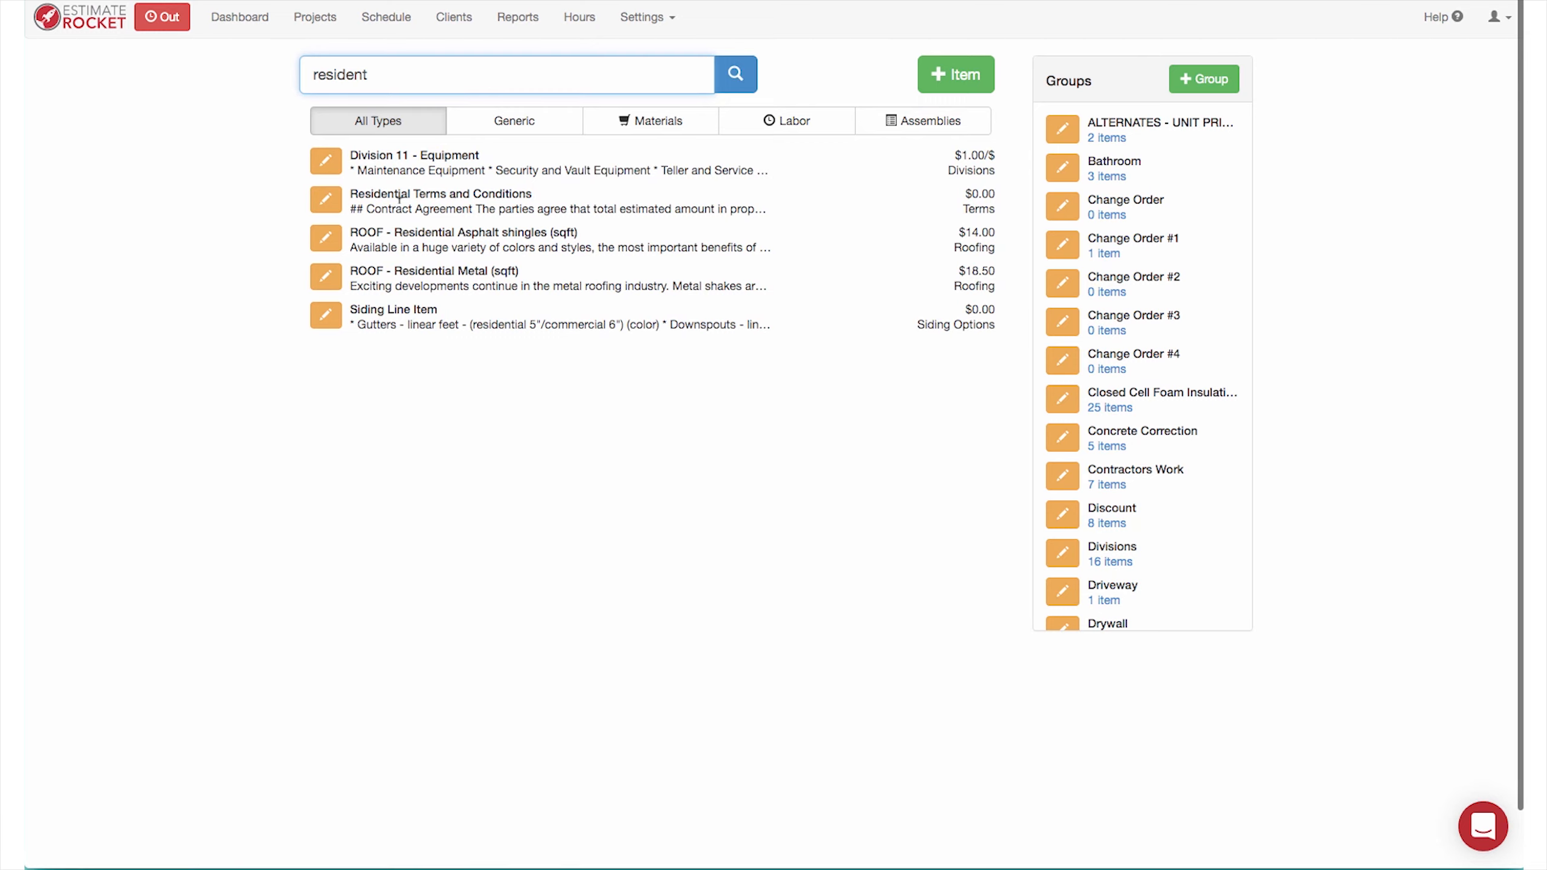
pyautogui.click(319, 201)
pyautogui.click(368, 231)
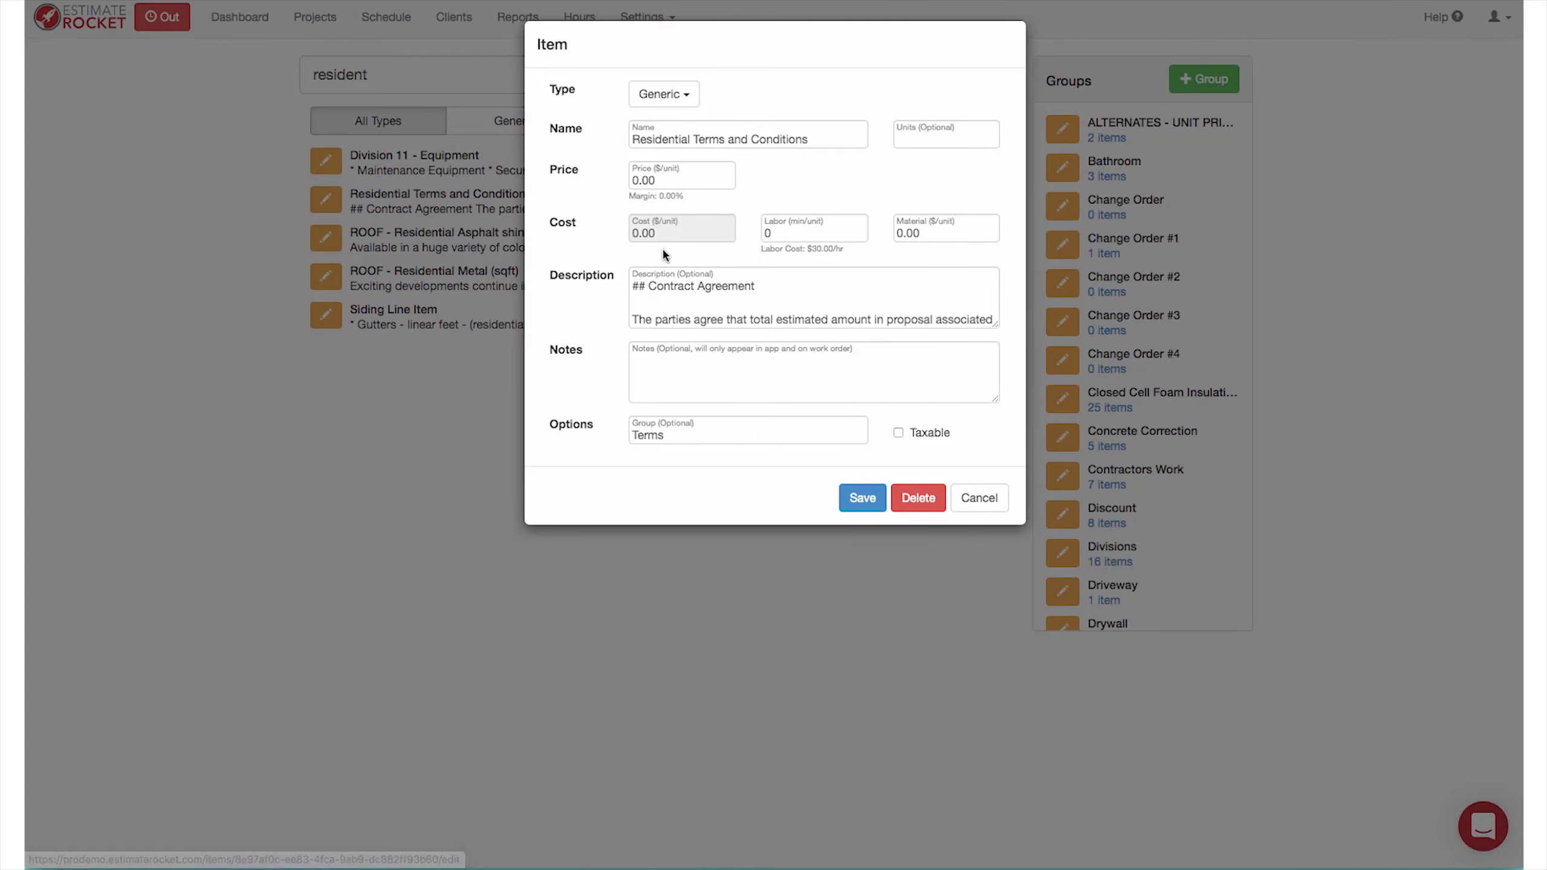
# Enlarge the description of the Residential Terms and Conditions item and examine its contract agreement and preparation text
pyautogui.moveTo(1001, 329); pyautogui.dragTo(1256, 770)
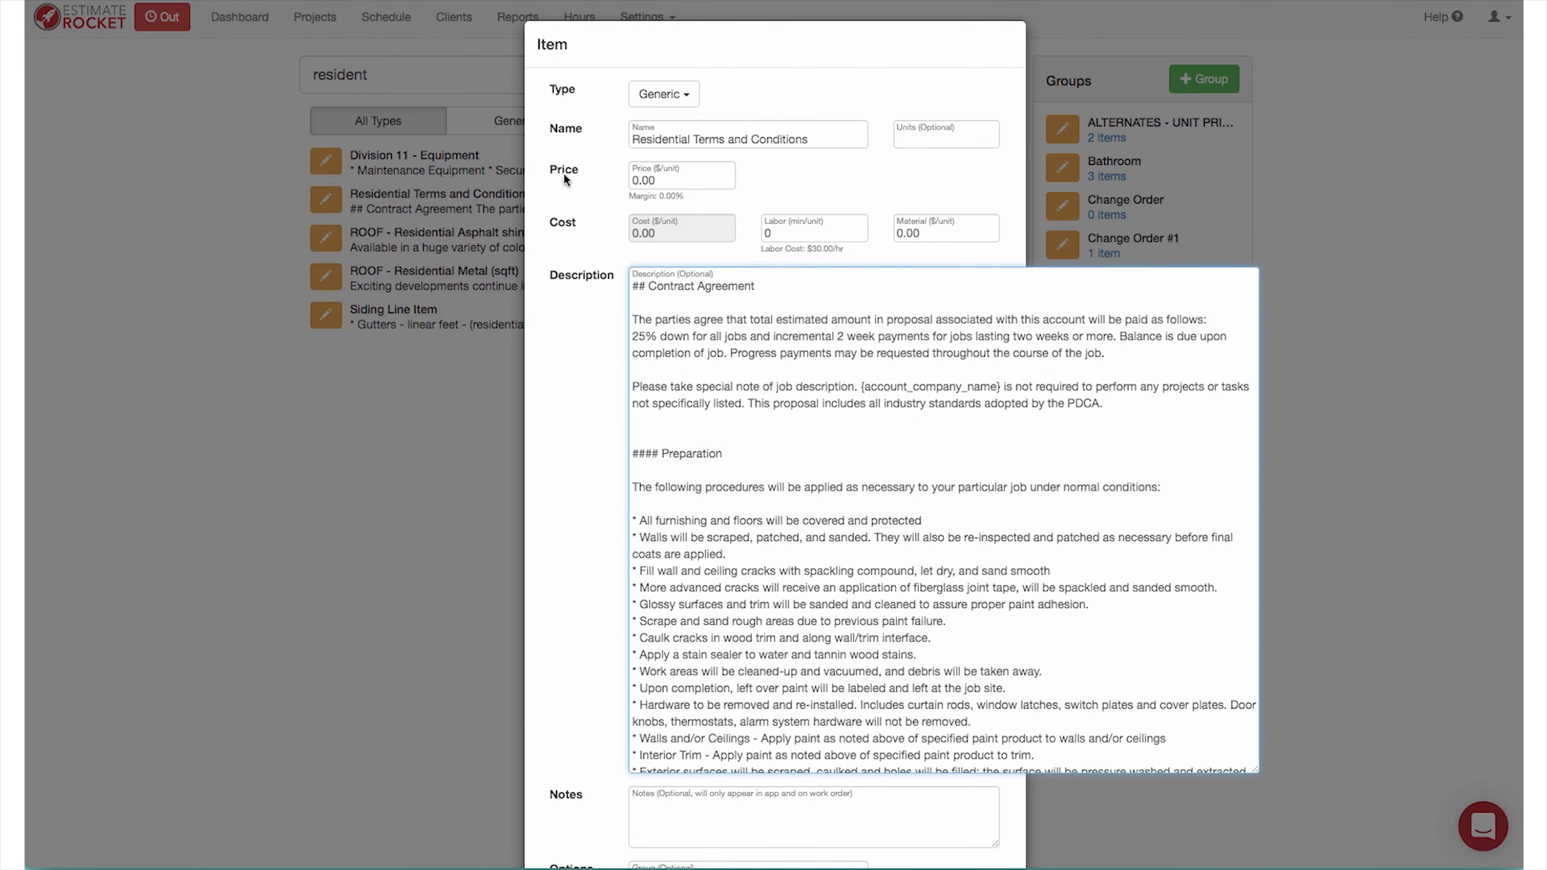
pyautogui.scroll(-5, 773, 373)
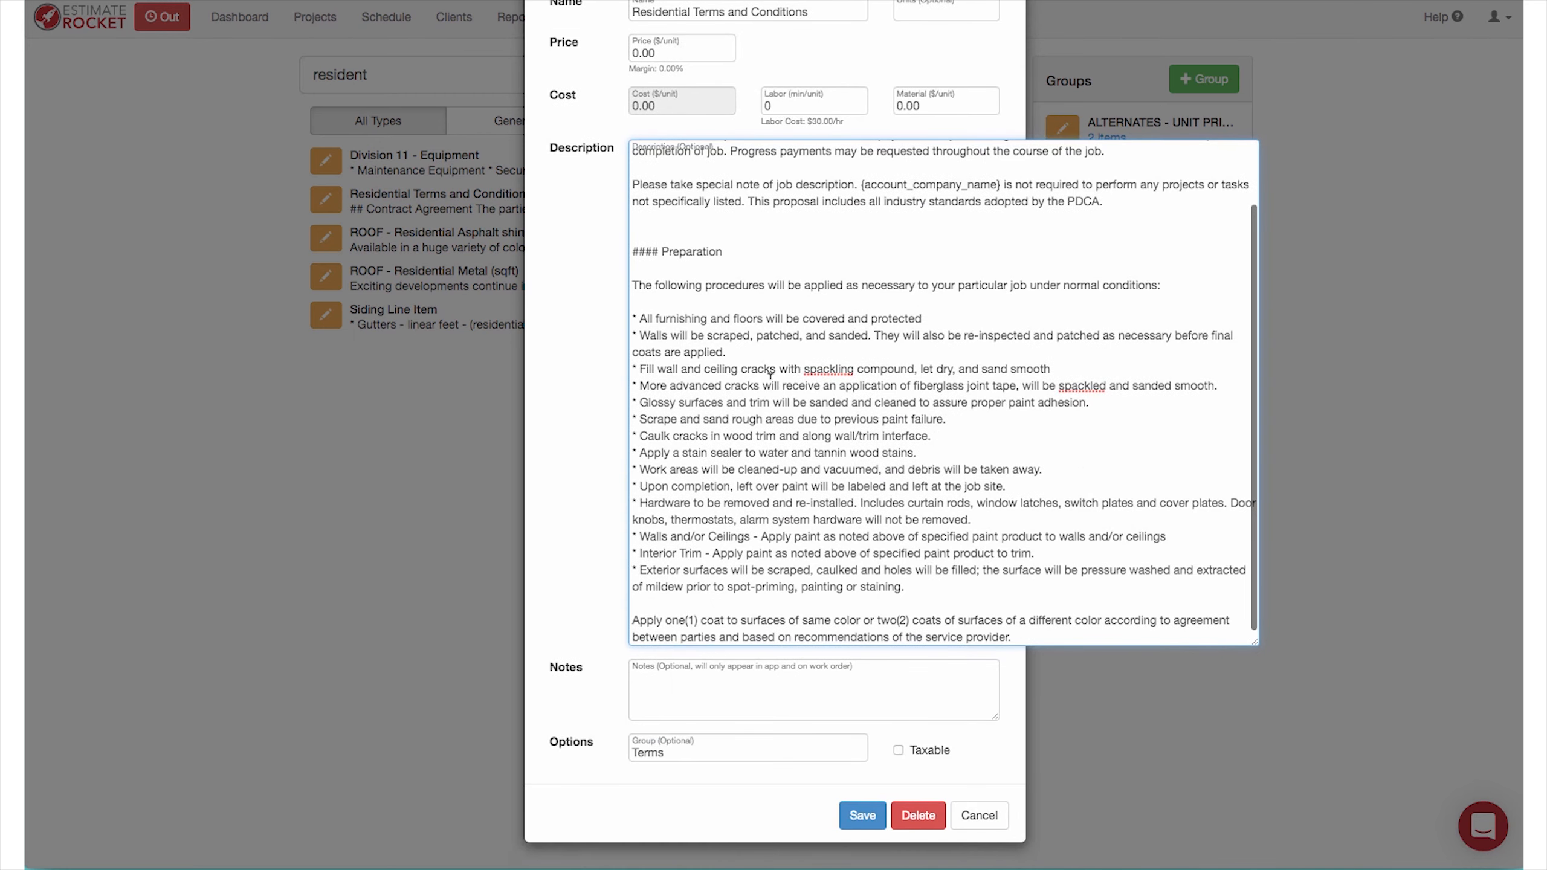
pyautogui.scroll(2, 718, 461)
pyautogui.scroll(3, 767, 390)
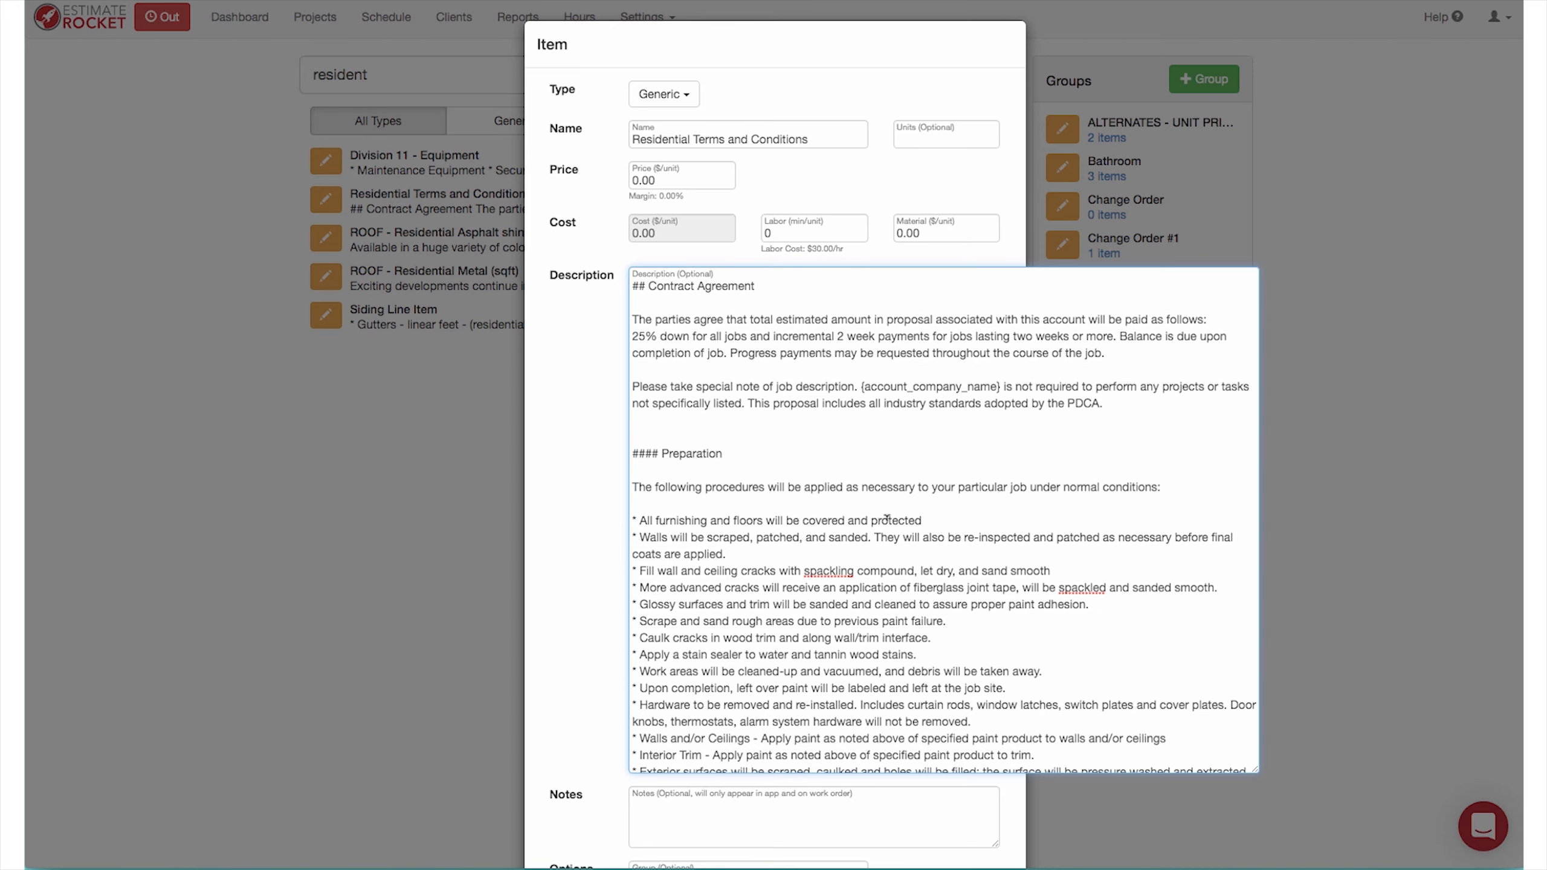
pyautogui.rightClick(832, 572)
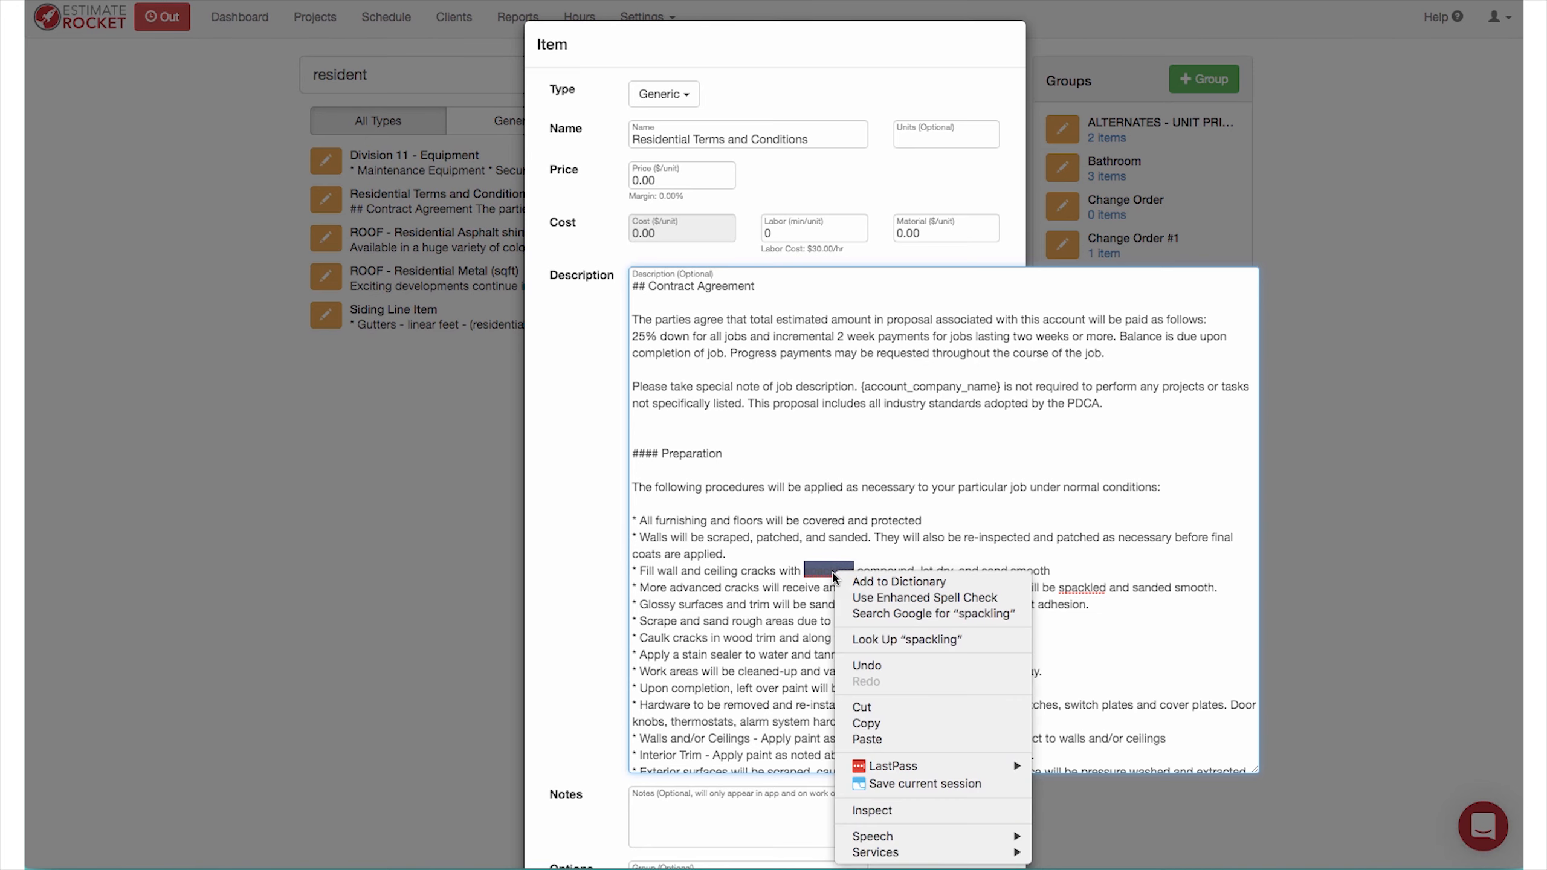
pyautogui.click(959, 510)
pyautogui.click(899, 568)
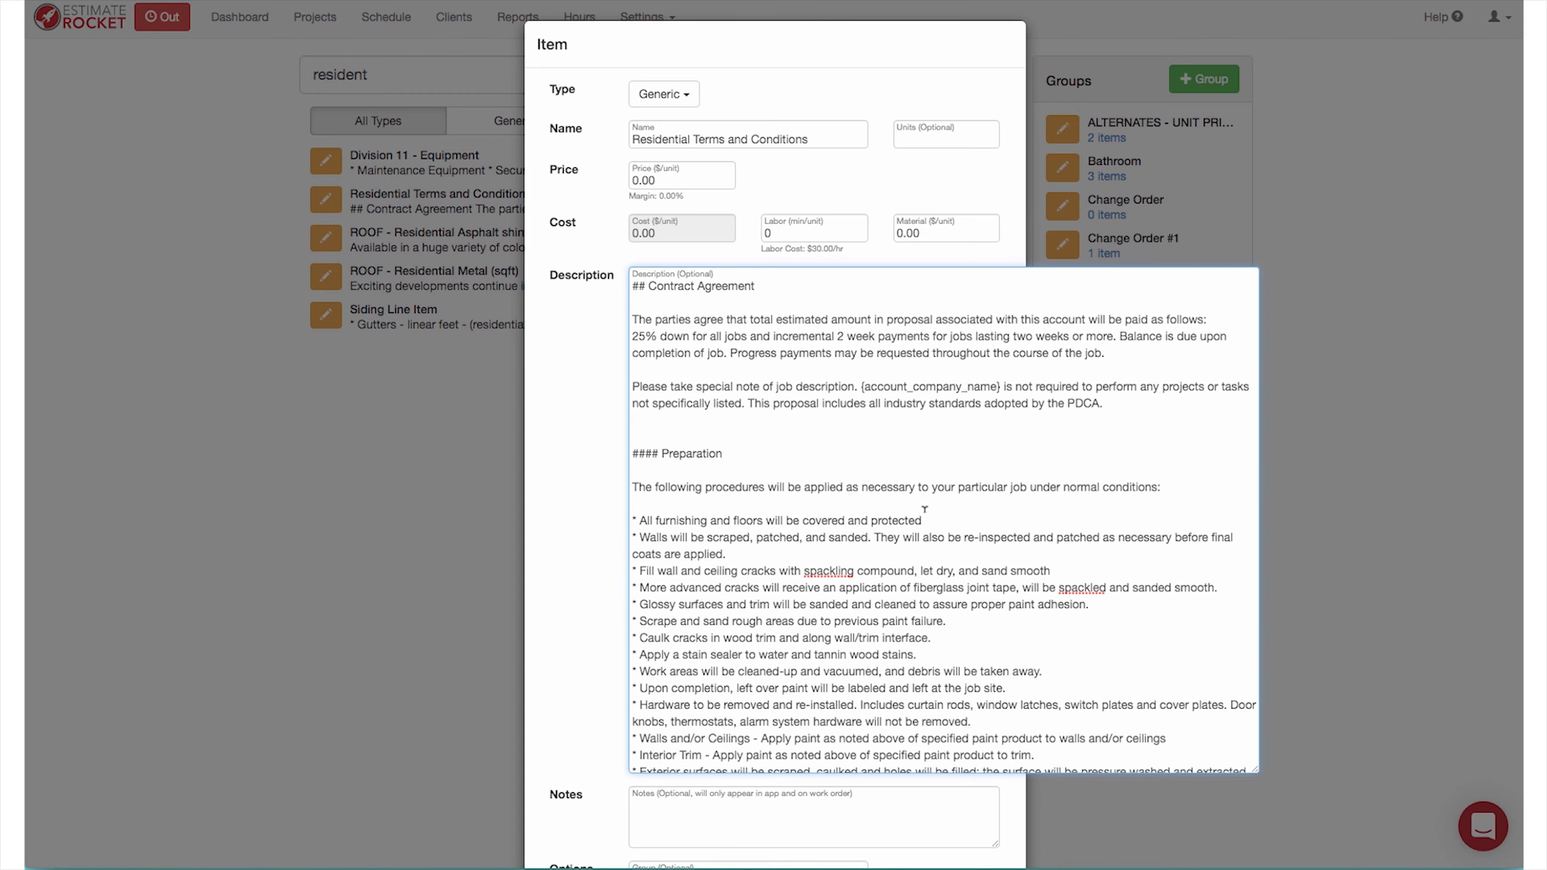
pyautogui.click(593, 529)
# Add line items from the Terms template to the project, with quantity 1 for Residential Terms and Conditions and Commercial left blank
pyautogui.scroll(-2, 594, 531)
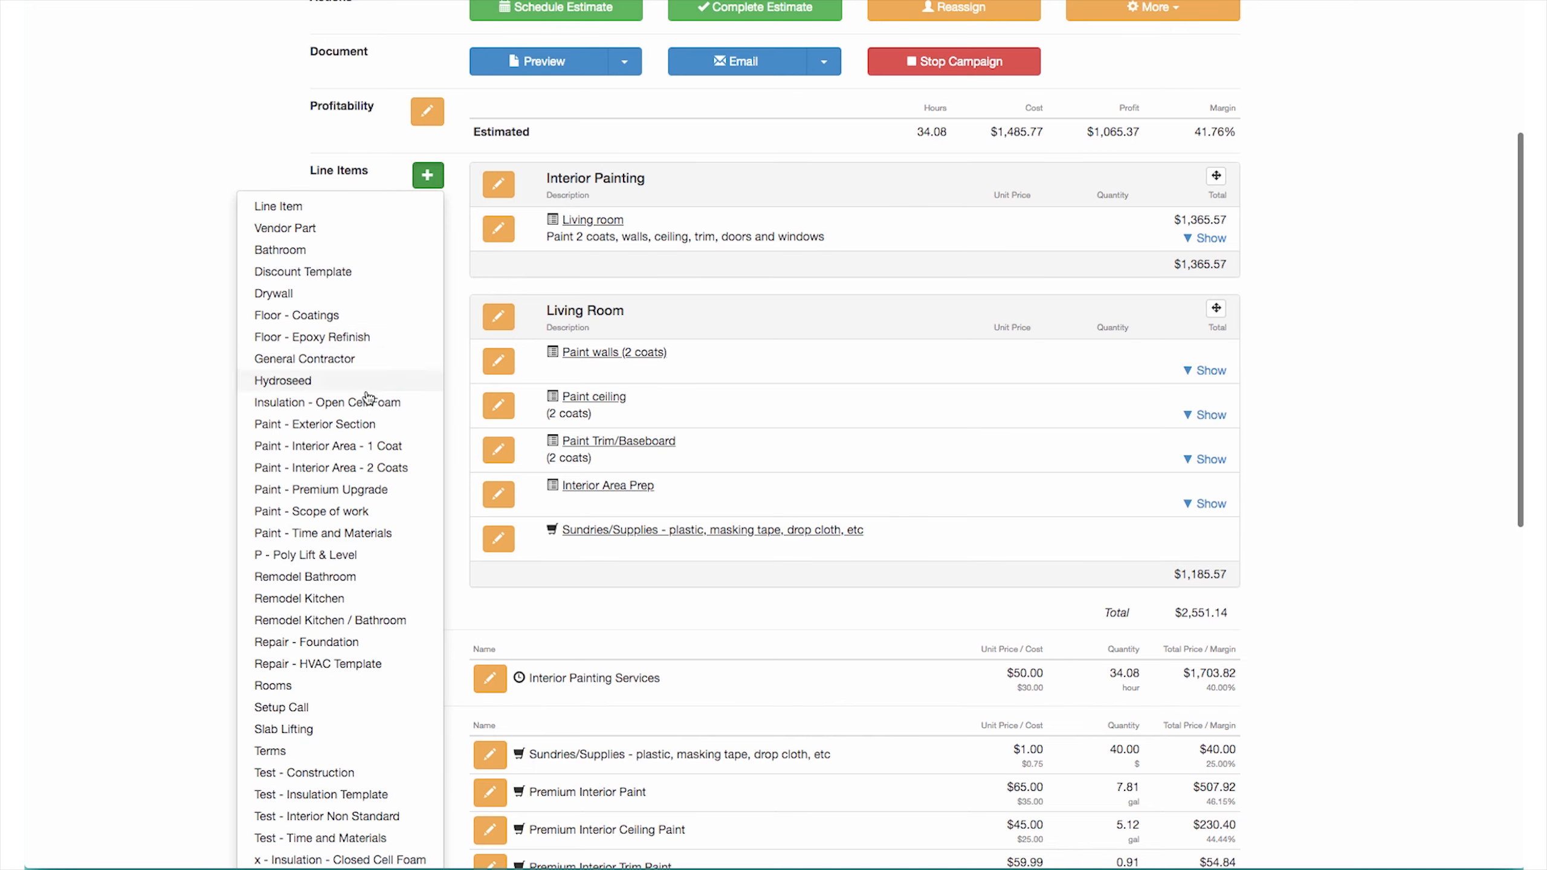
pyautogui.scroll(-1, 345, 414)
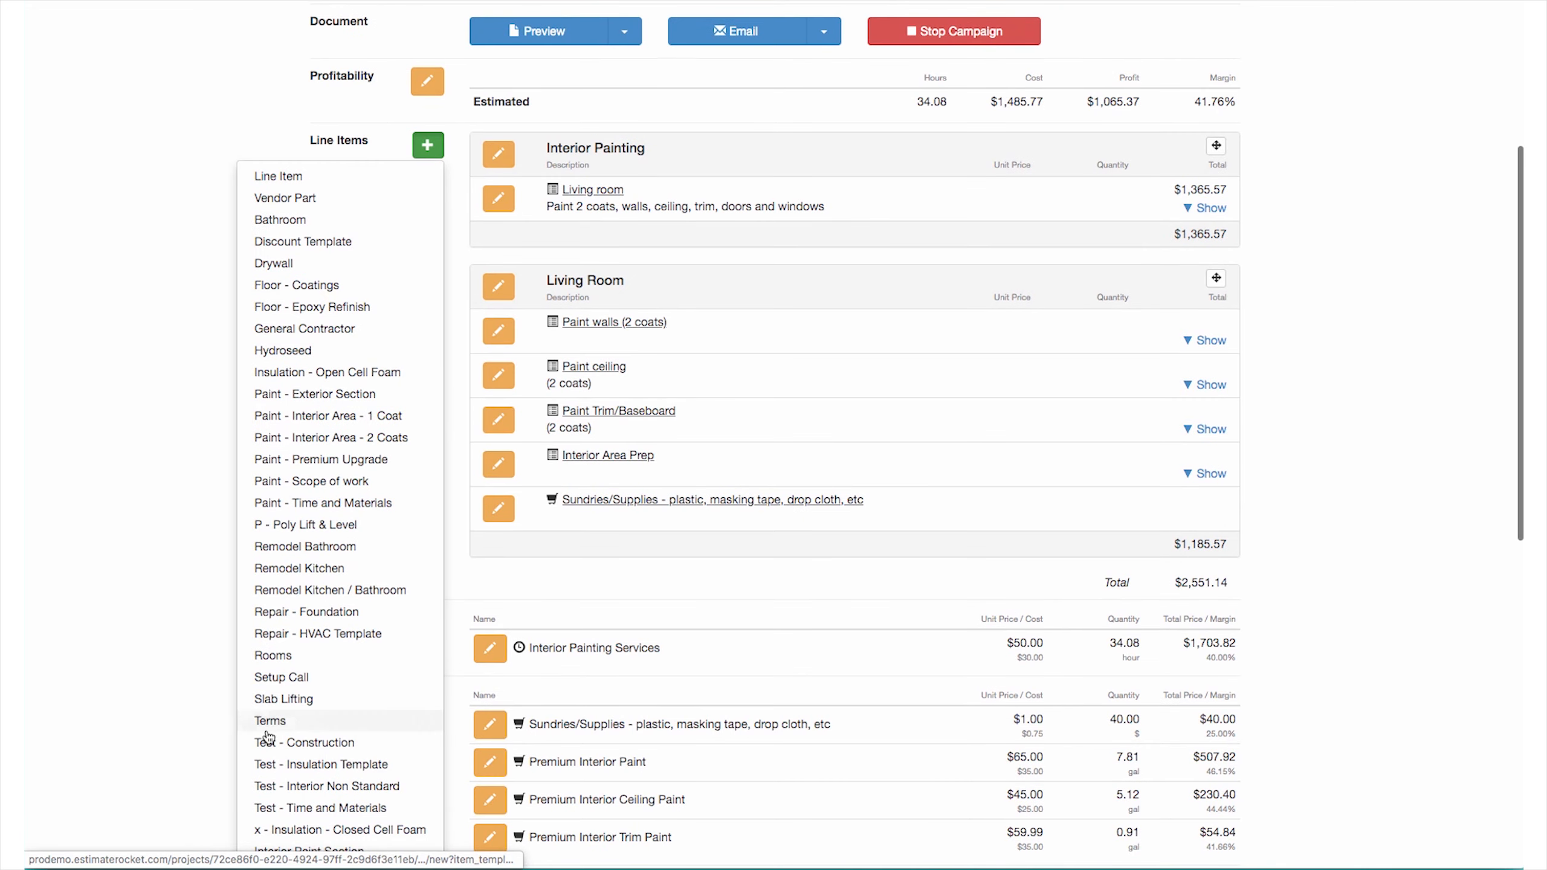
pyautogui.click(275, 723)
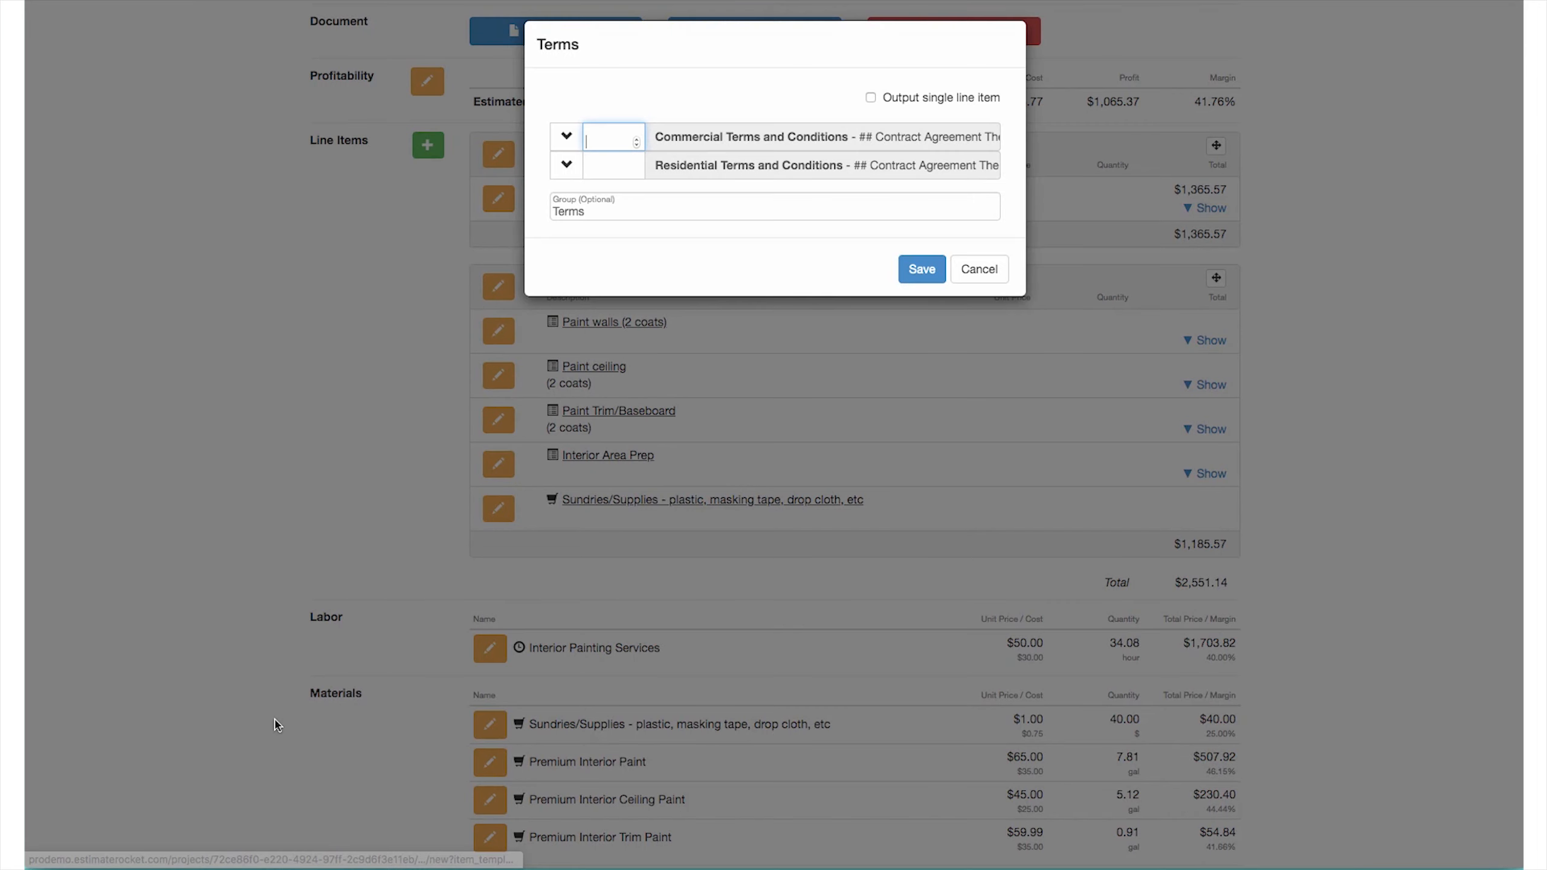
pyautogui.click(603, 166)
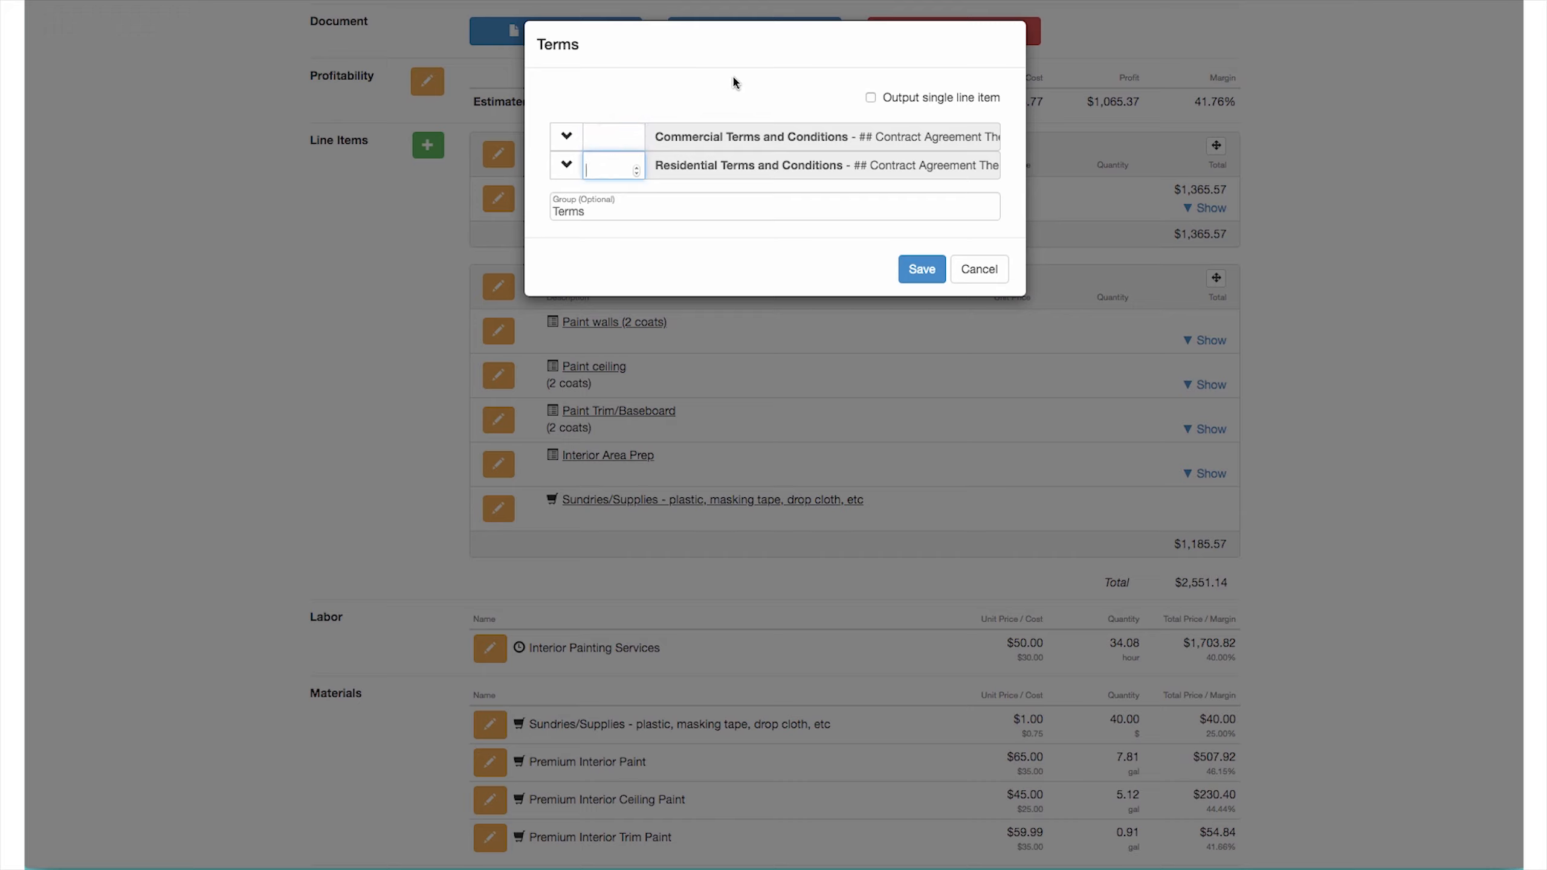
pyautogui.write('0')
pyautogui.click(921, 269)
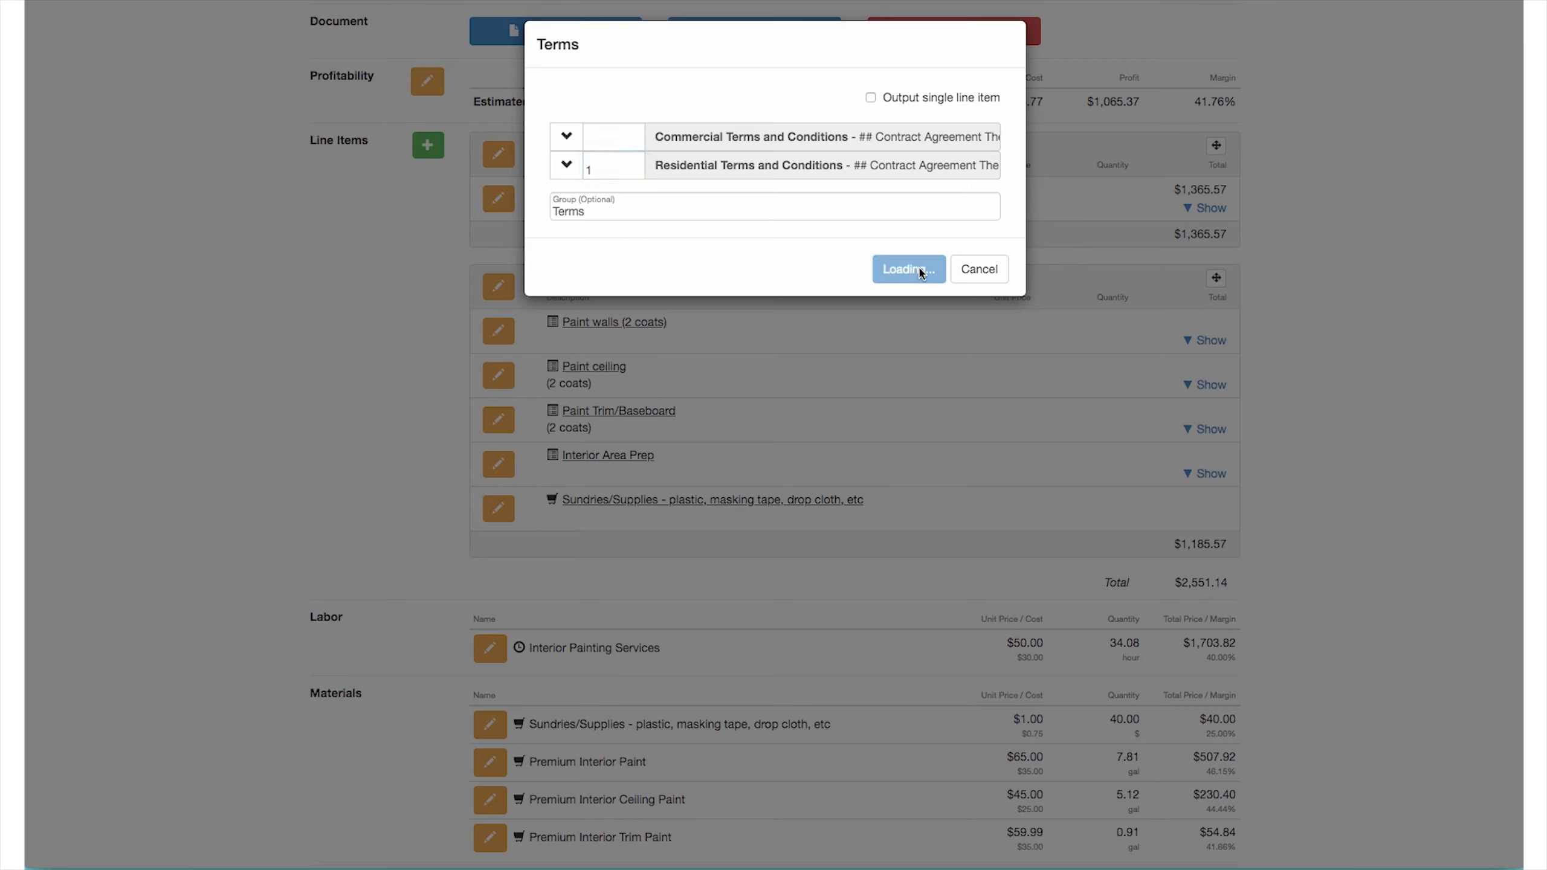
# Move the Terms group above the Living Room and Interior Painting groups, making it first in the line items
pyautogui.scroll(-10, 795, 485)
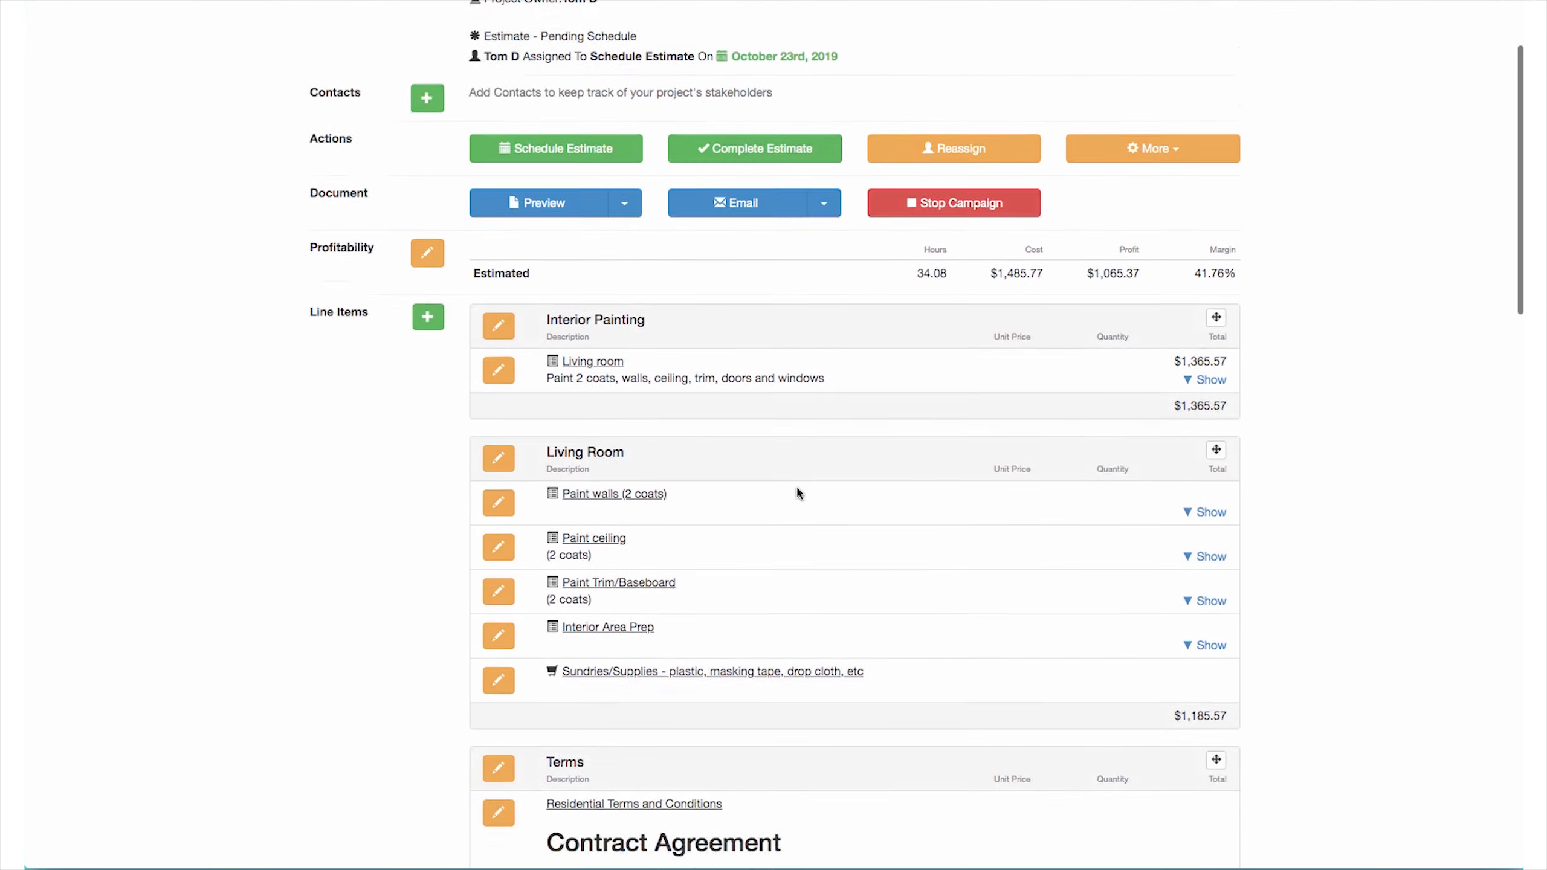
pyautogui.scroll(-1, 620, 491)
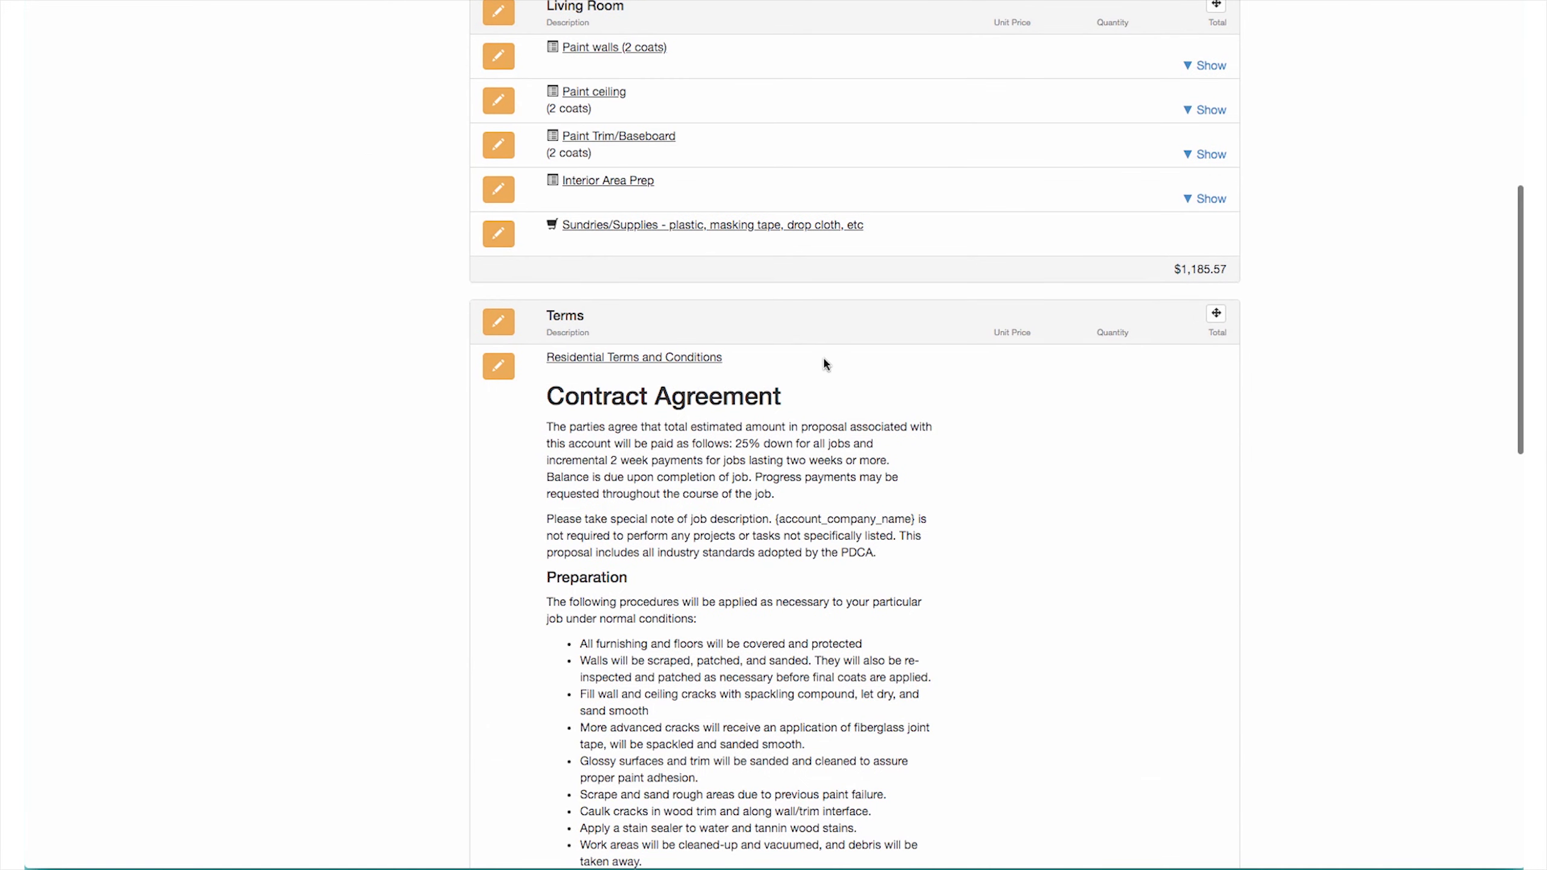
pyautogui.click(1216, 315)
pyautogui.moveTo(1126, 110); pyautogui.dragTo(1127, 1)
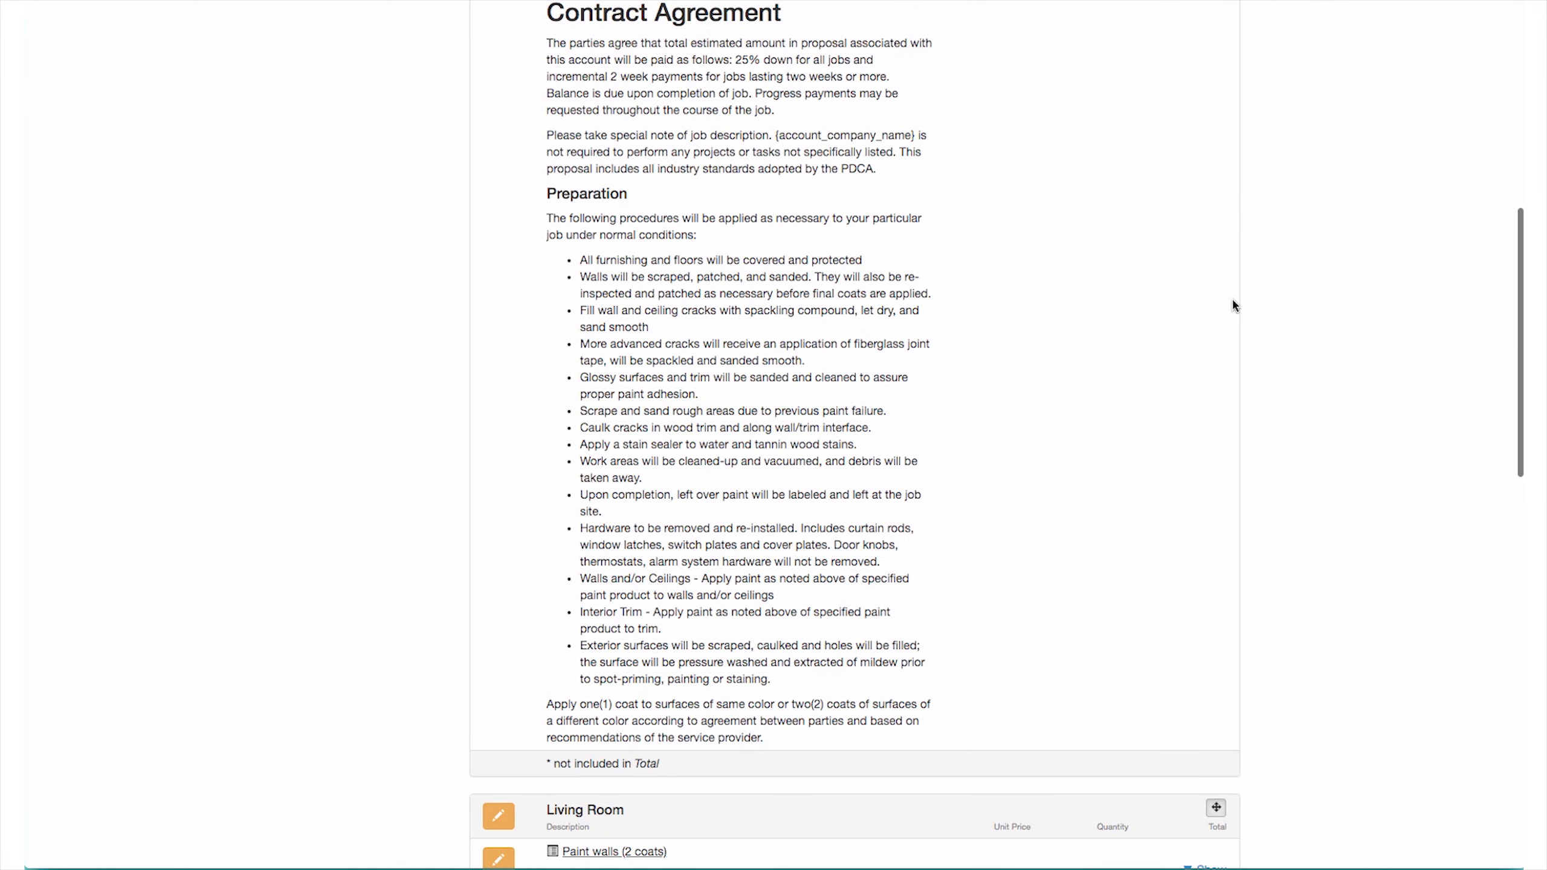
pyautogui.scroll(5, 1336, 339)
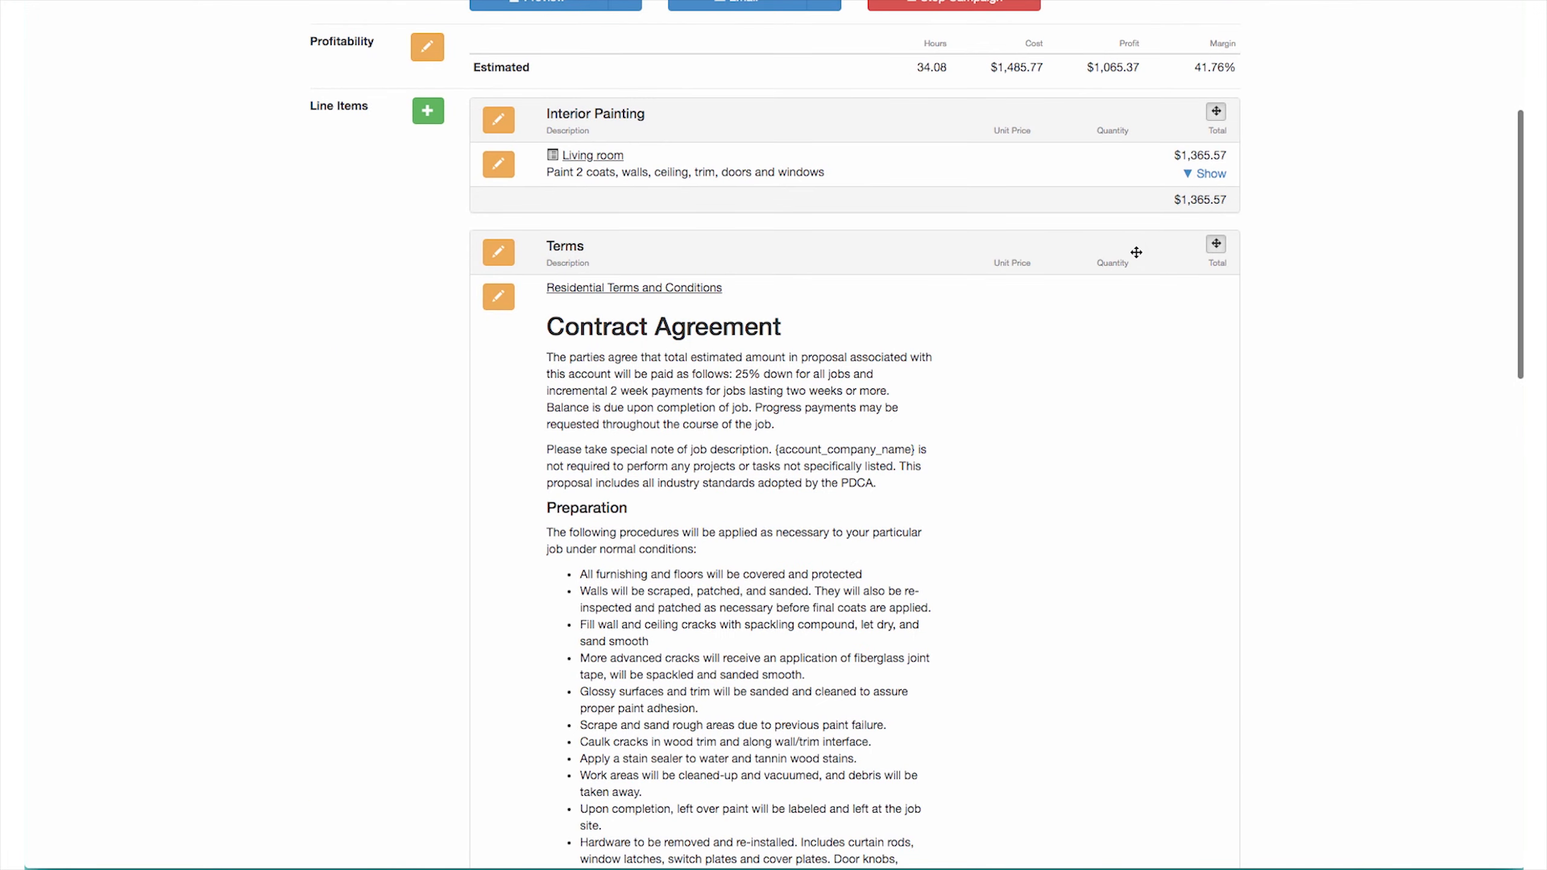
pyautogui.moveTo(1136, 249); pyautogui.dragTo(1149, 81)
pyautogui.scroll(-15, 1298, 239)
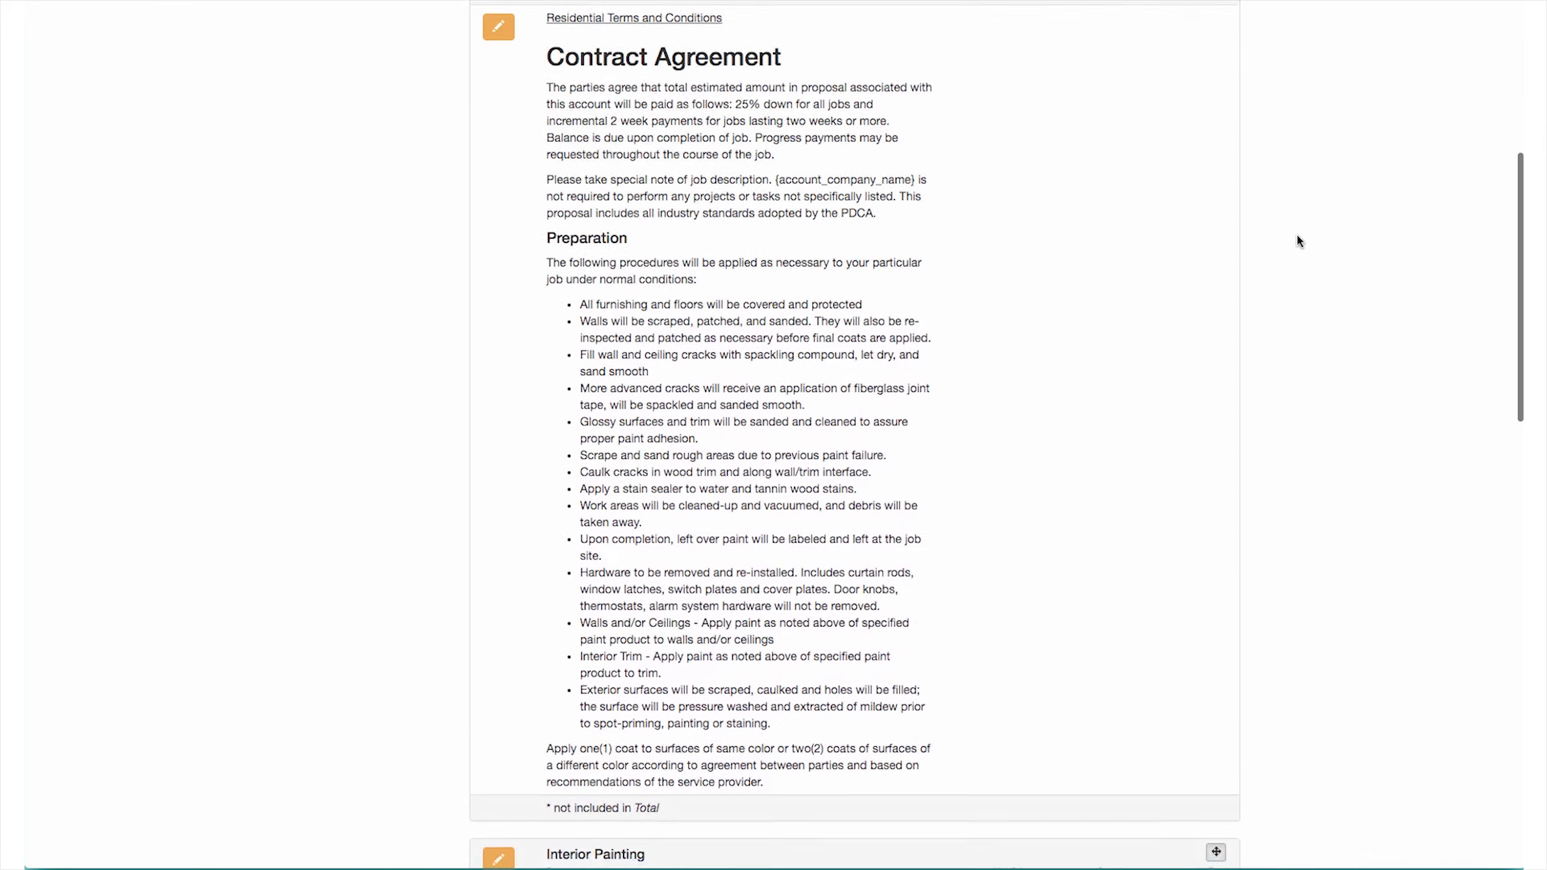
pyautogui.scroll(9, 1300, 259)
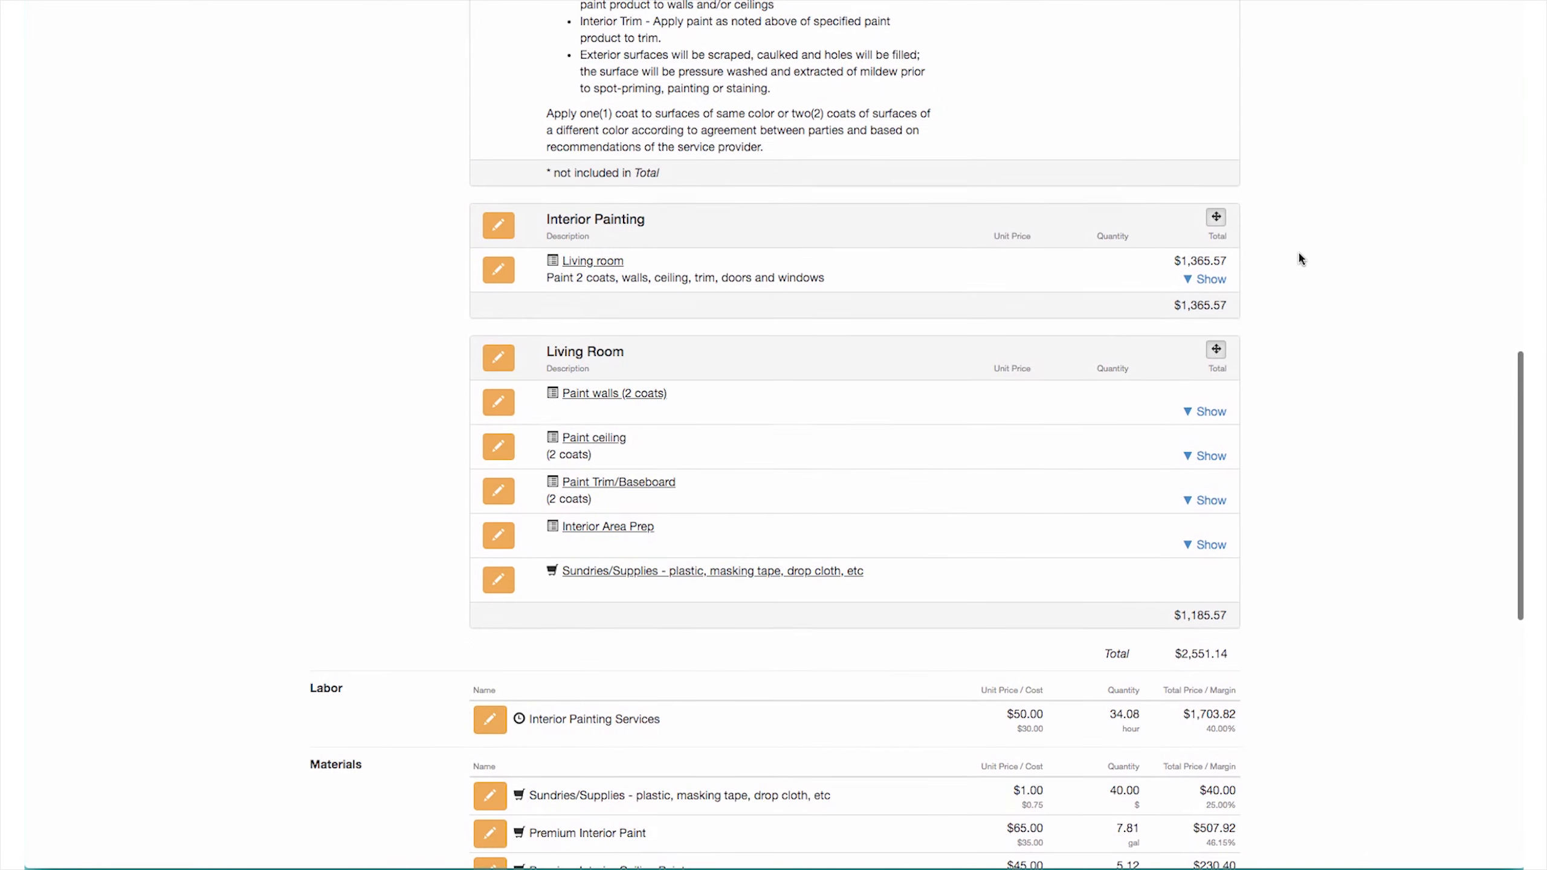
pyautogui.scroll(5, 1299, 262)
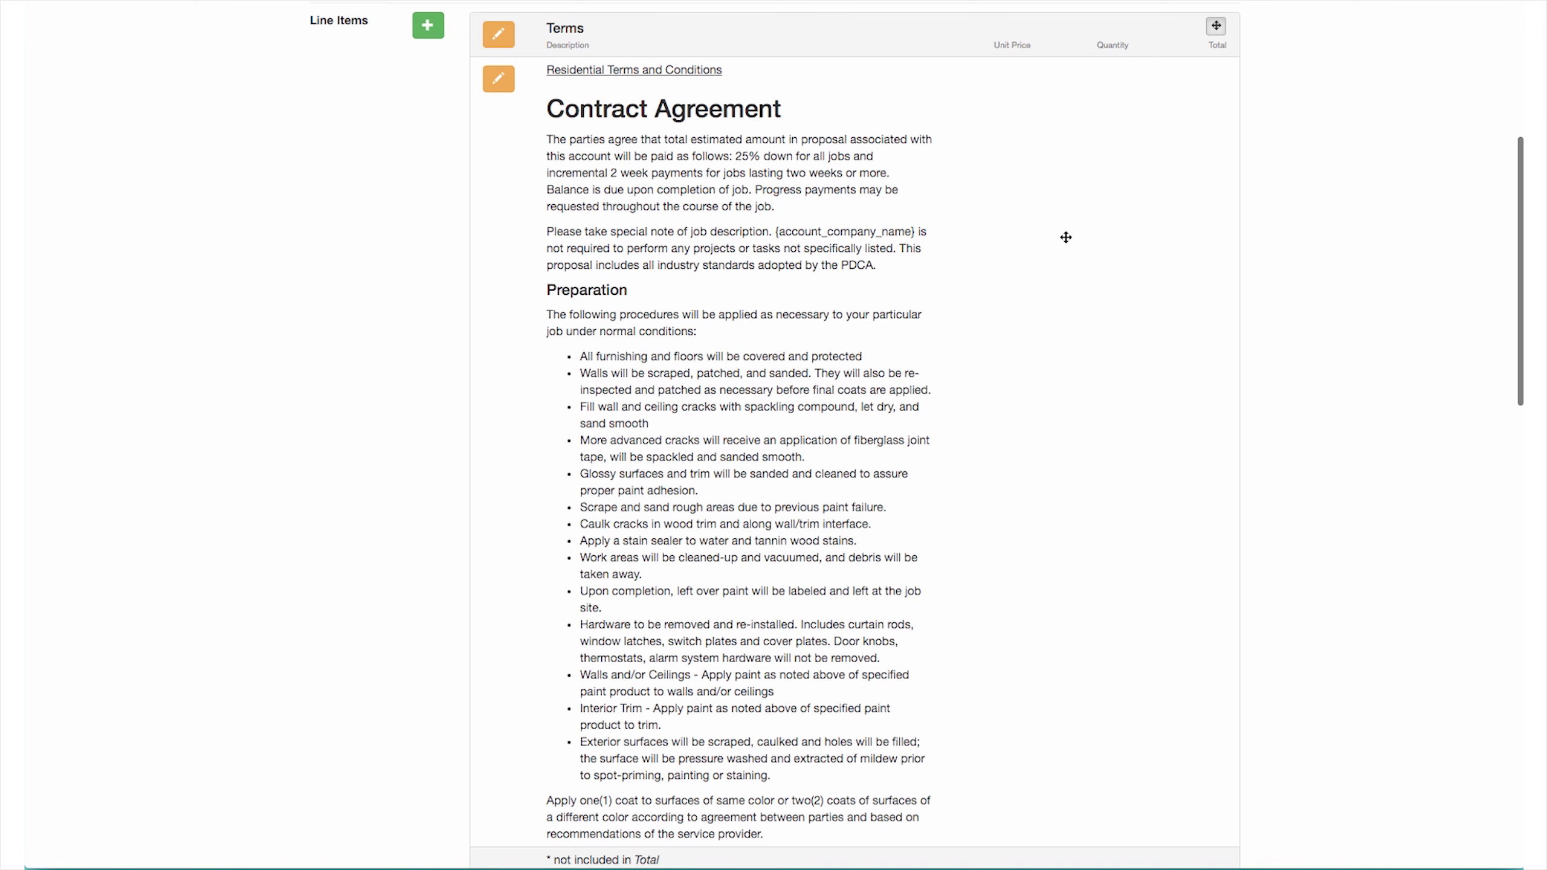
# Preview the estimate document, examine the terms, line items and acceptance section, and close the preview
pyautogui.scroll(3, 1063, 235)
pyautogui.click(529, 81)
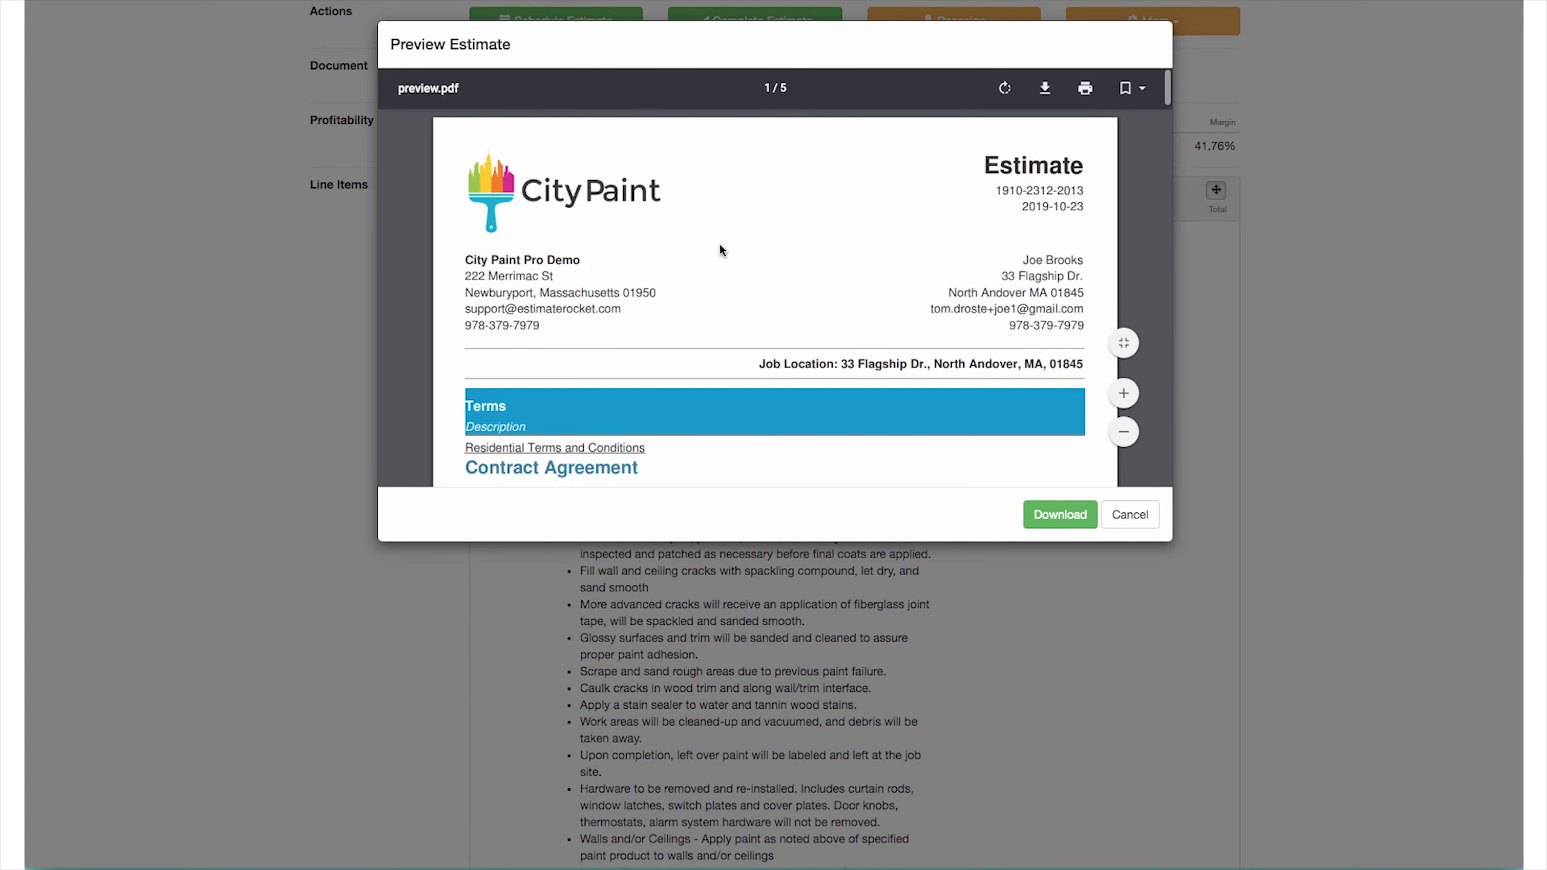
pyautogui.scroll(-3, 720, 249)
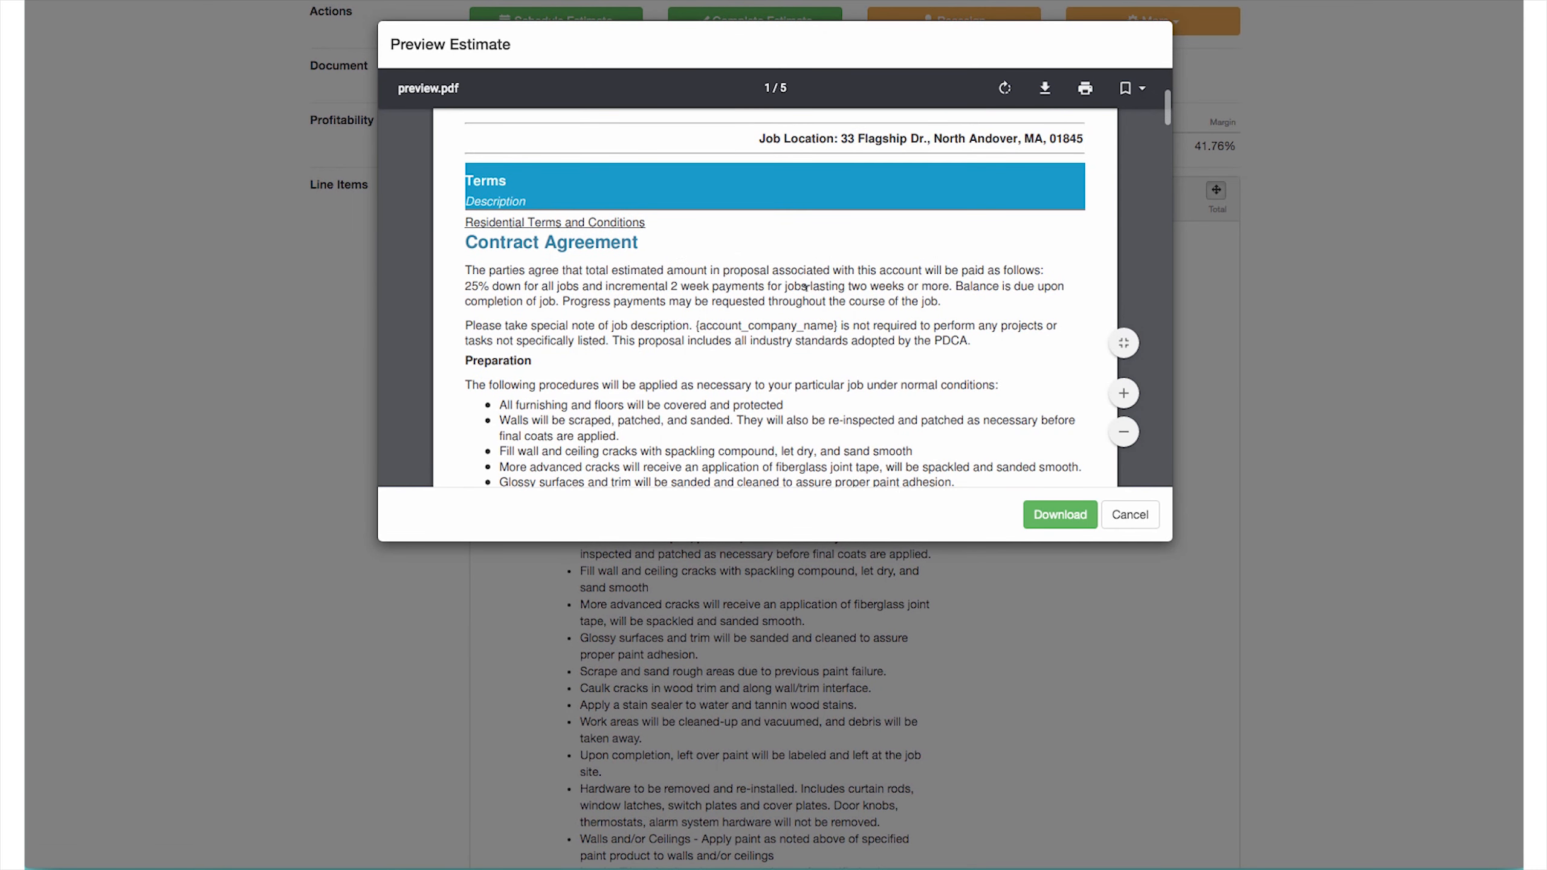
pyautogui.scroll(-1, 677, 289)
pyautogui.scroll(-15, 606, 329)
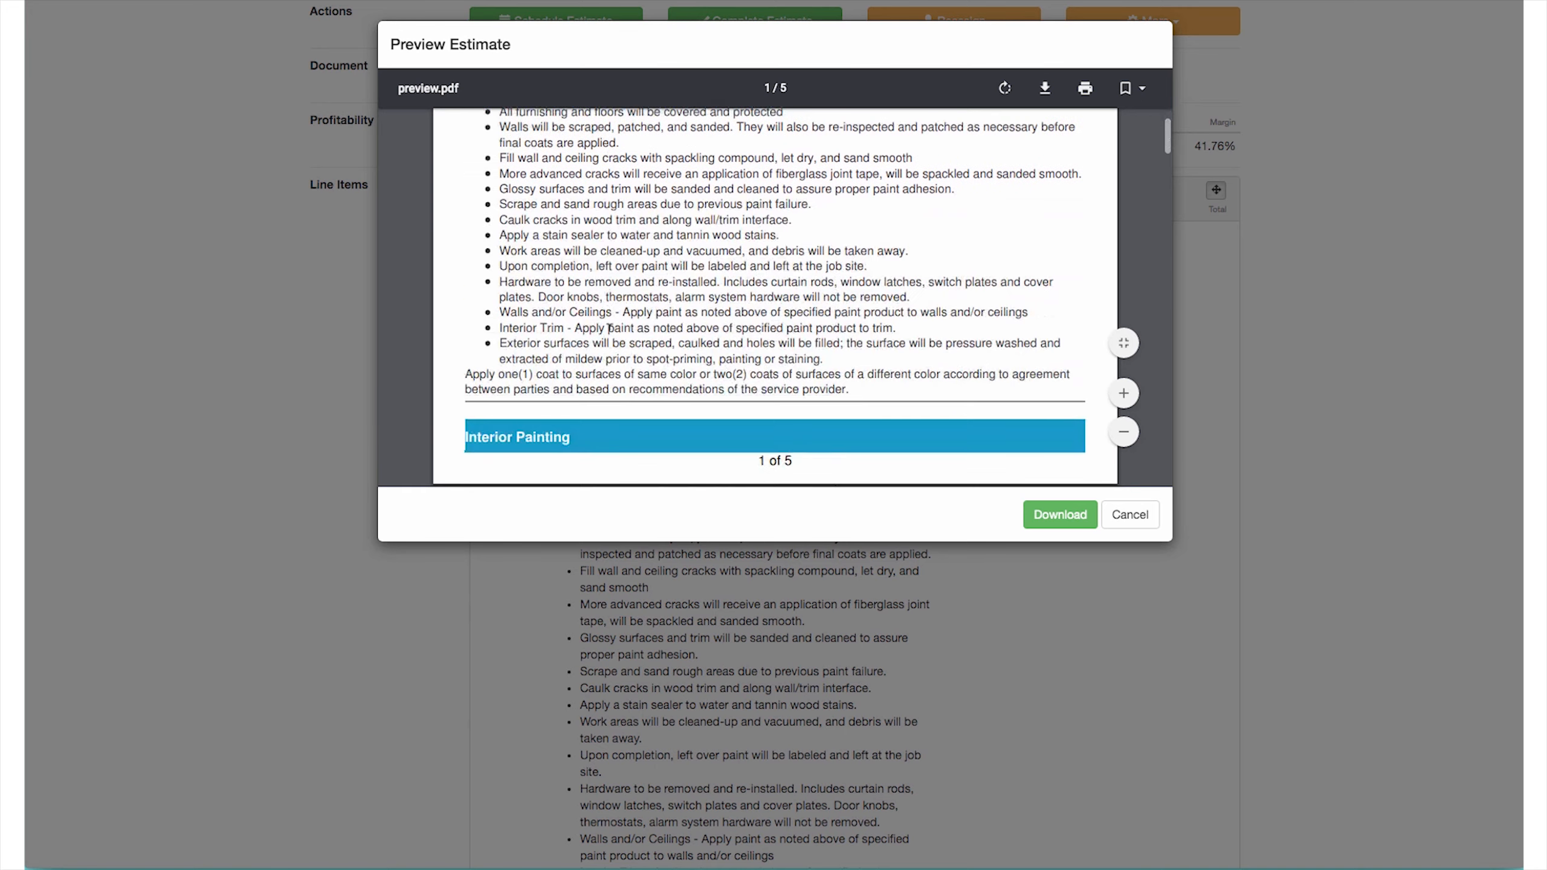
pyautogui.scroll(1, 658, 315)
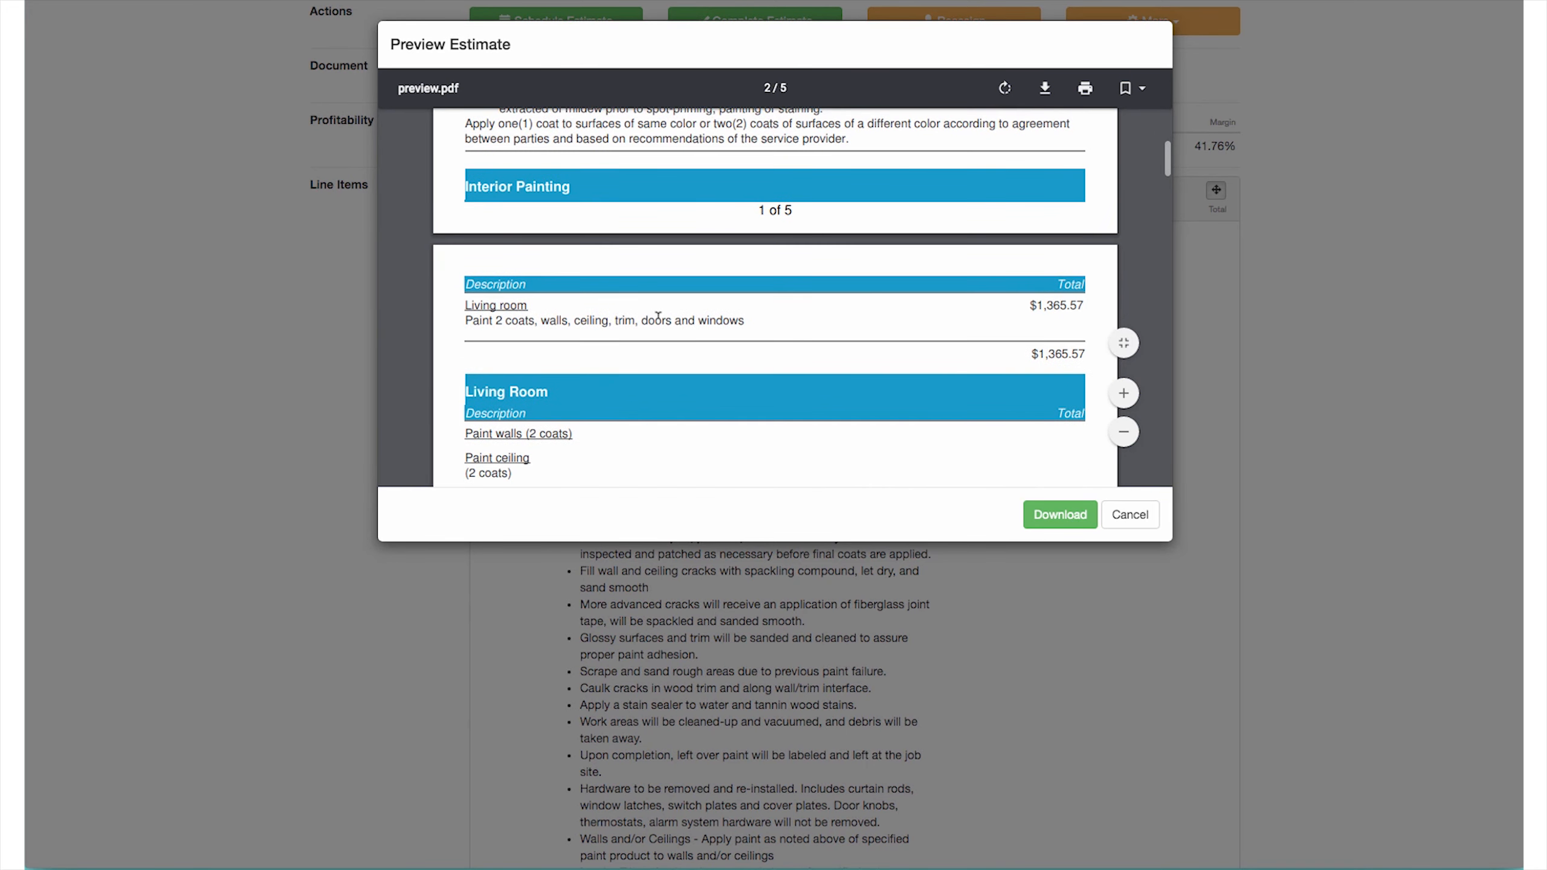
pyautogui.scroll(-4, 658, 314)
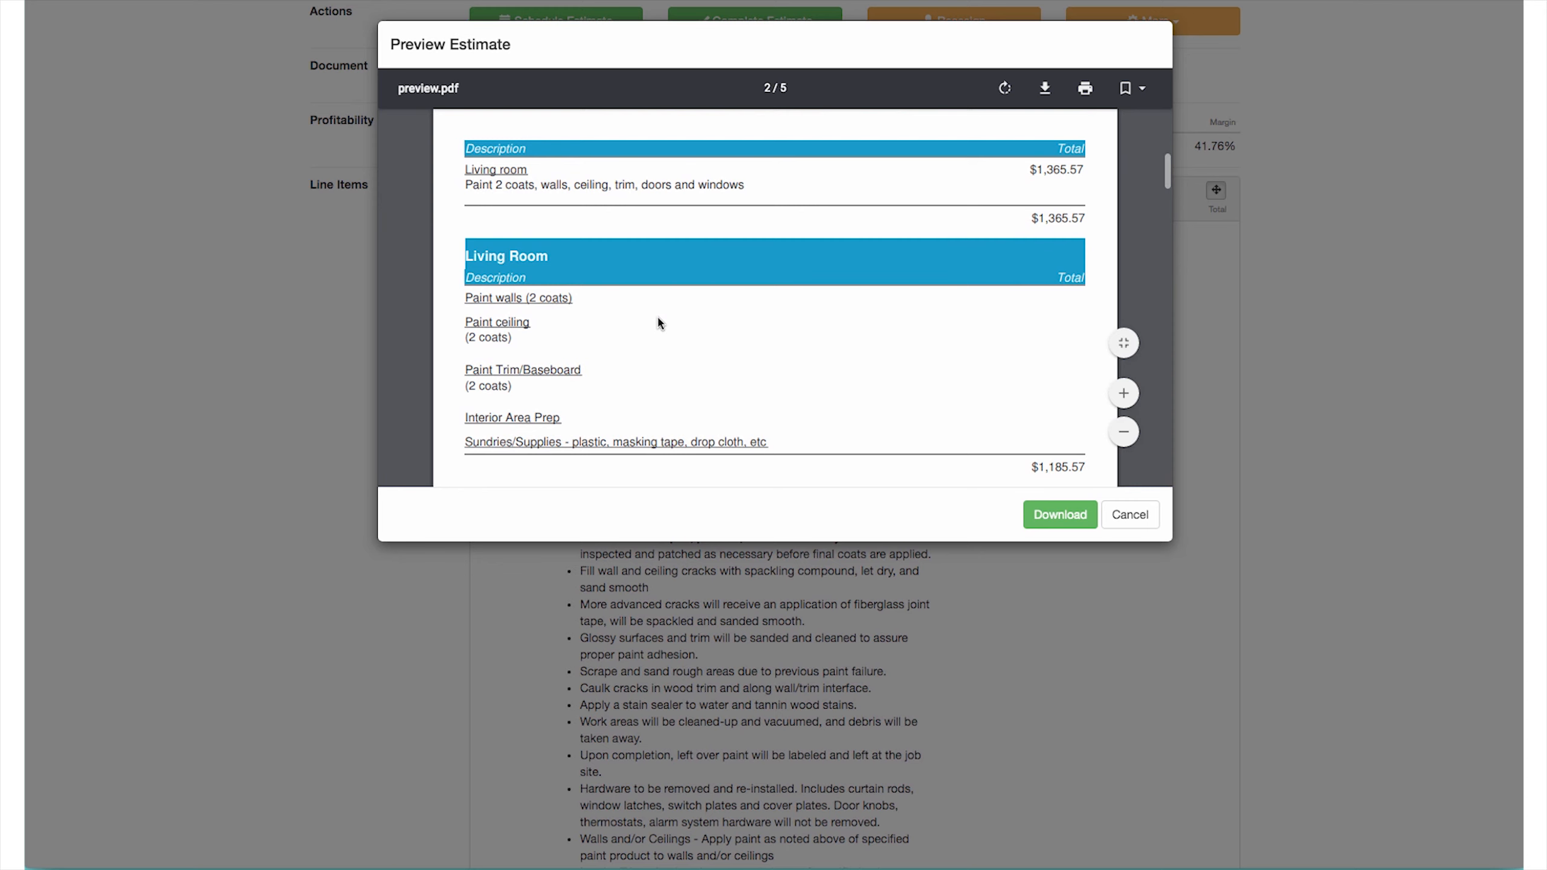
pyautogui.scroll(-10, 658, 323)
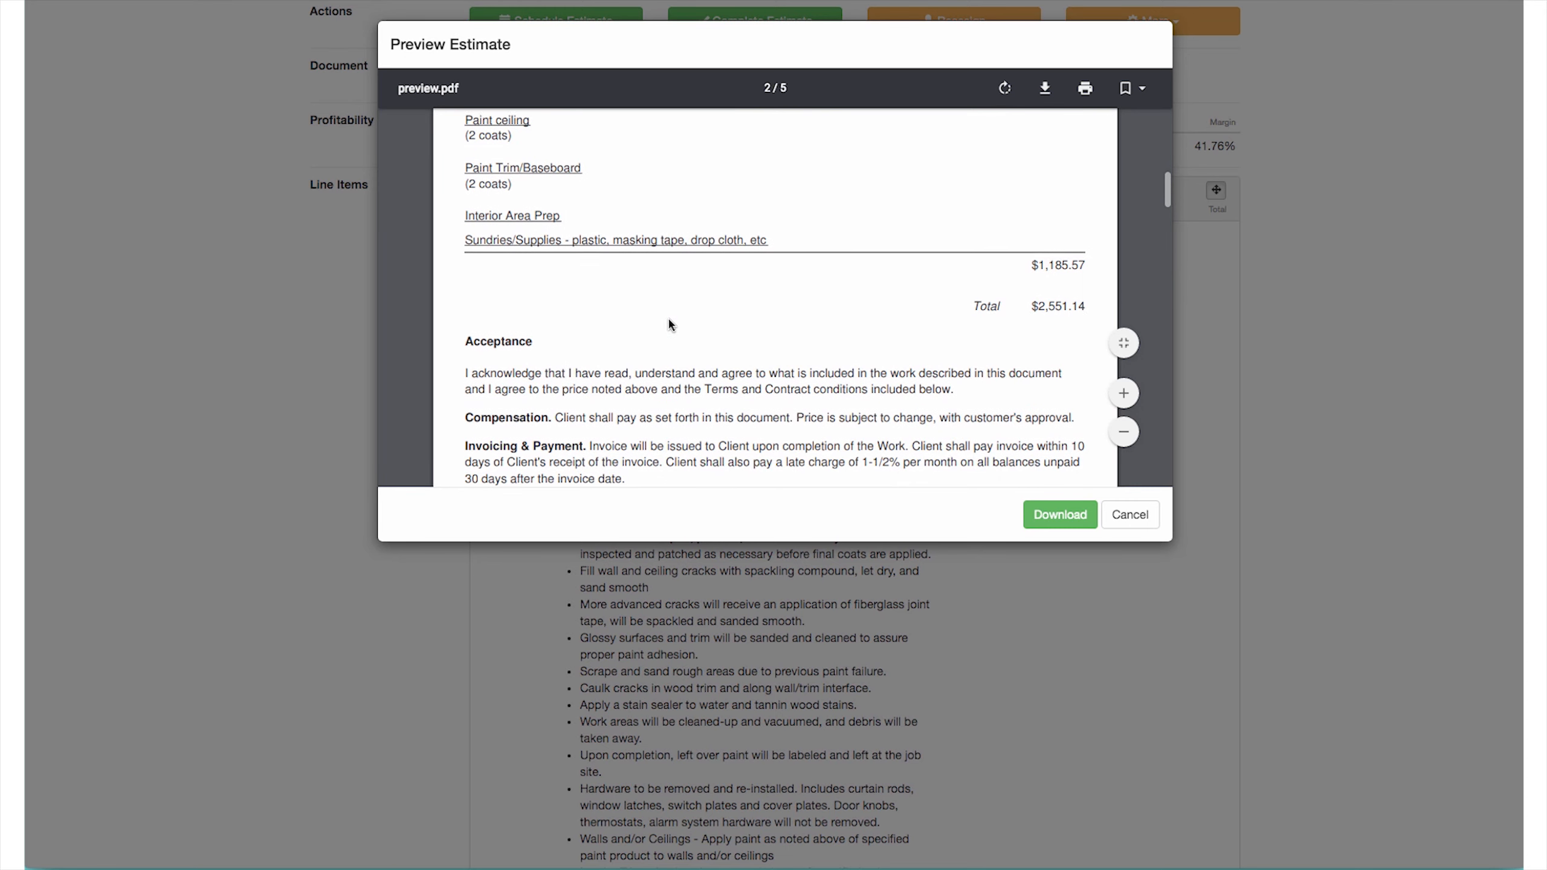
pyautogui.scroll(-1, 669, 323)
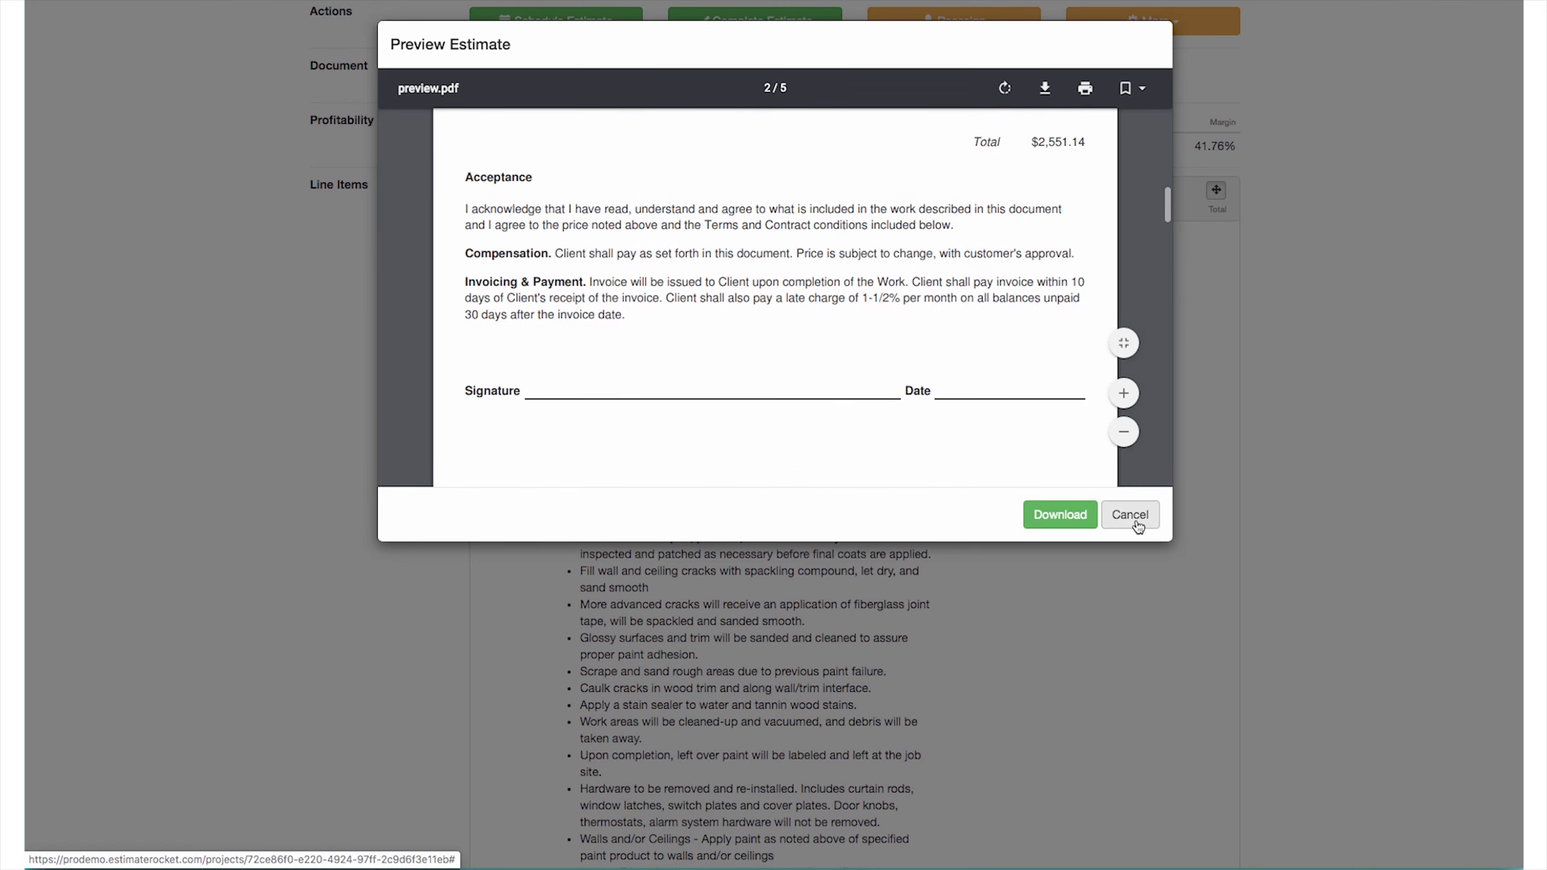
pyautogui.click(1136, 521)
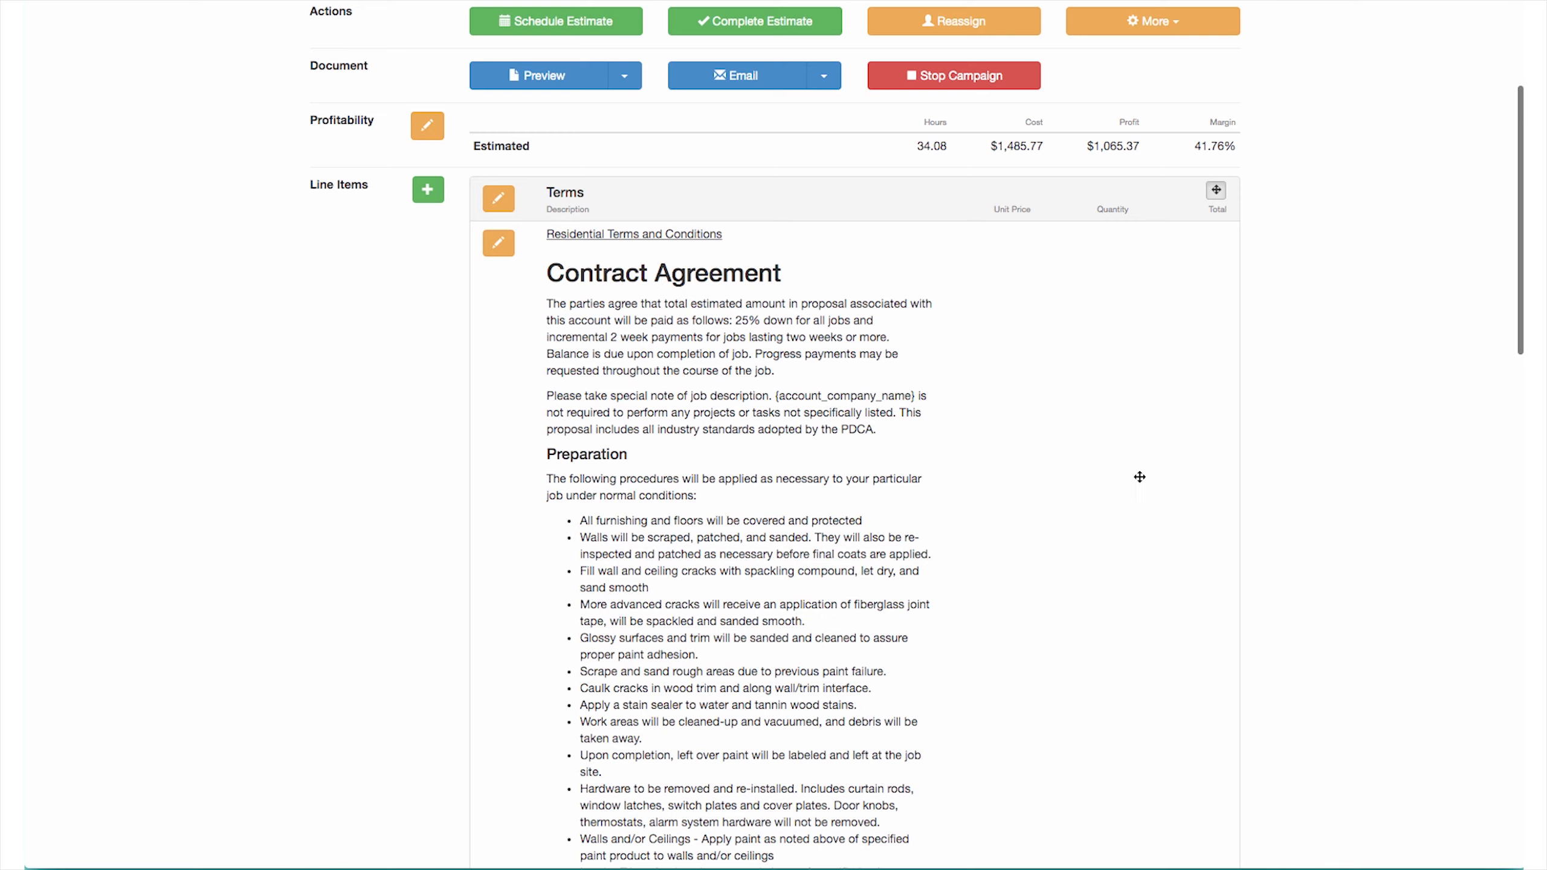
# Bulk edit the Premium Interior Paint material, replacing it with Benjamin Moore - Aura® Interior Paint, and save
pyautogui.scroll(-9, 1150, 604)
pyautogui.scroll(-1, 1129, 622)
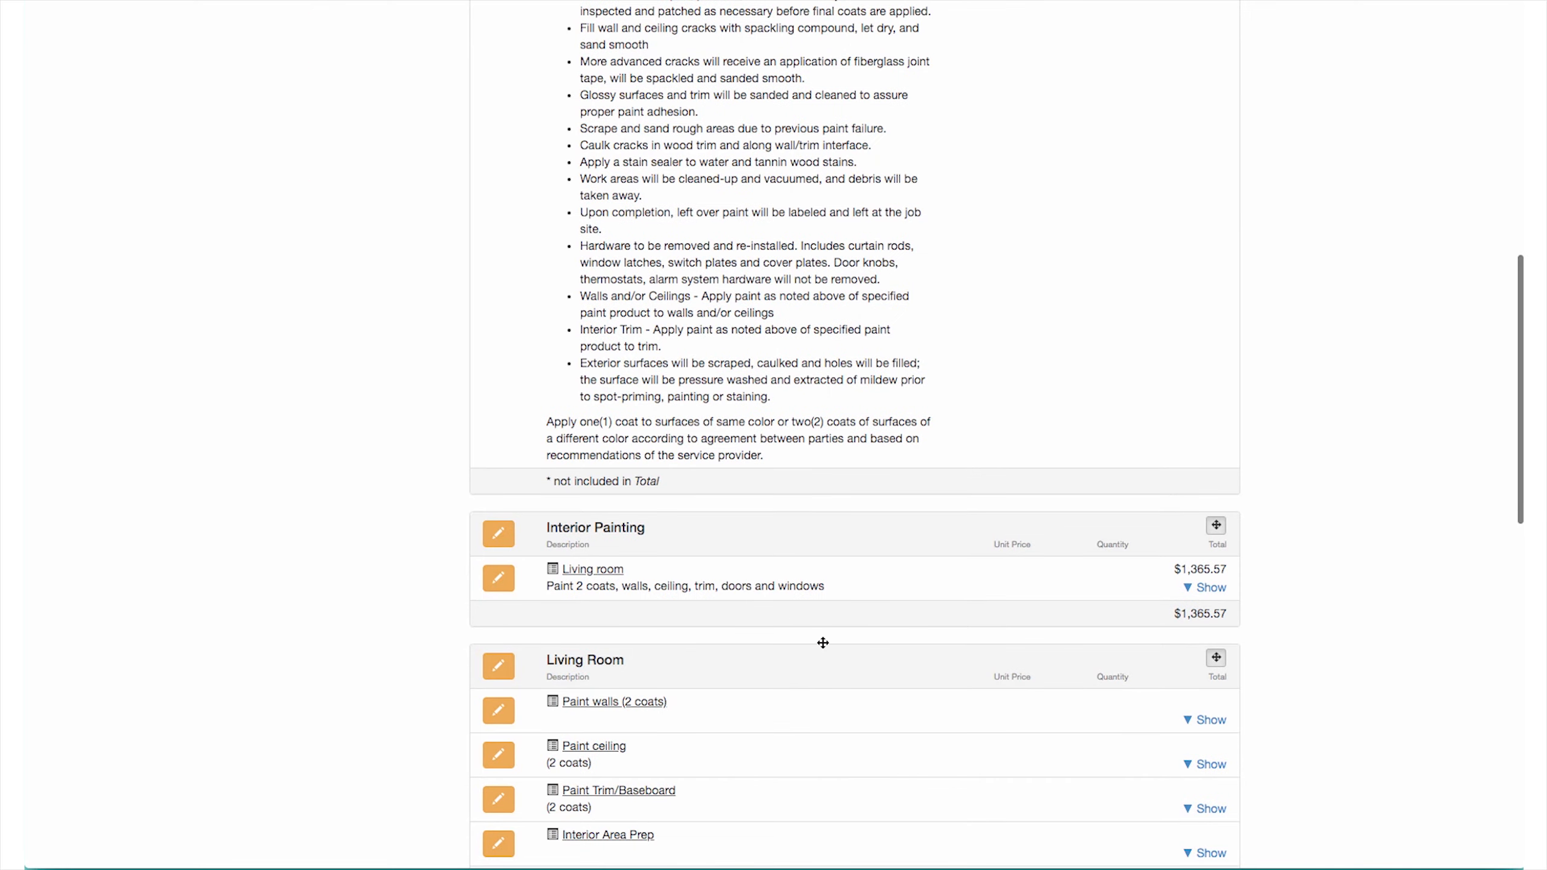
pyautogui.scroll(-3, 823, 643)
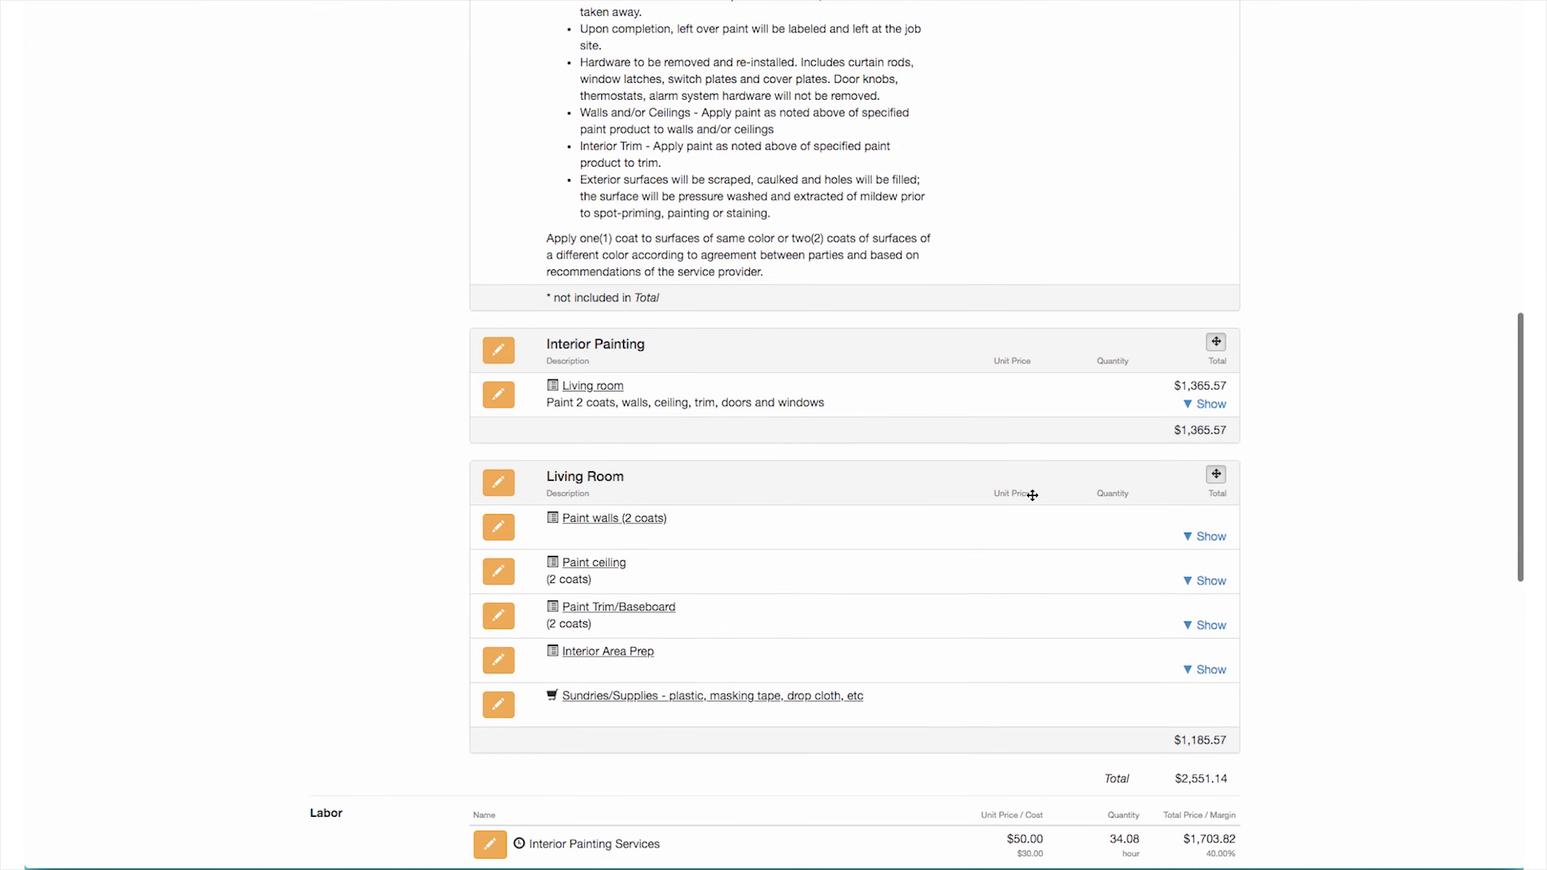
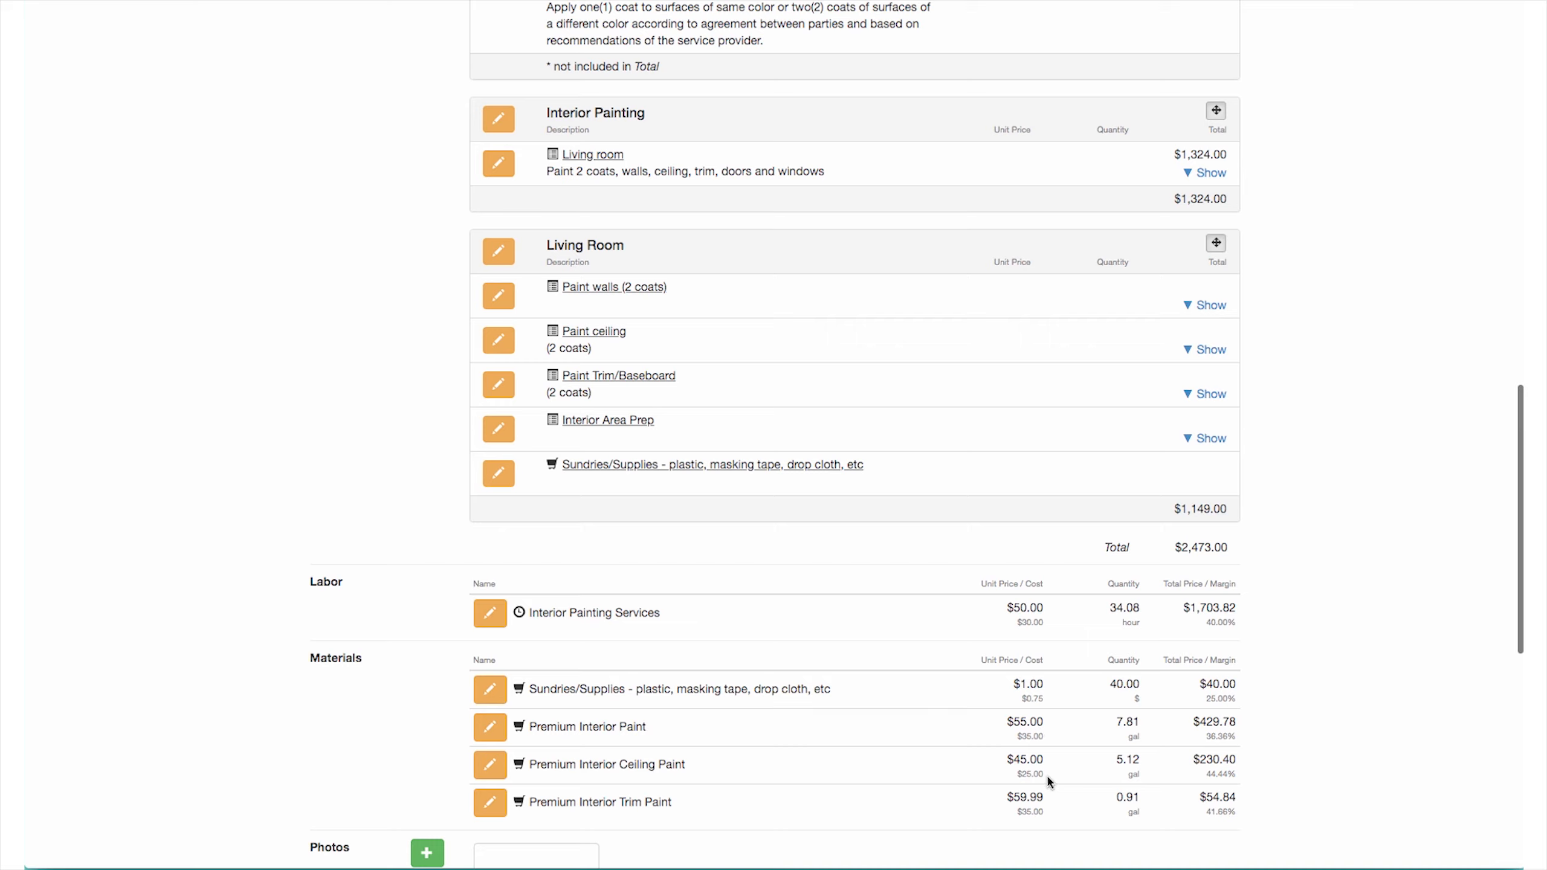
pyautogui.click(490, 727)
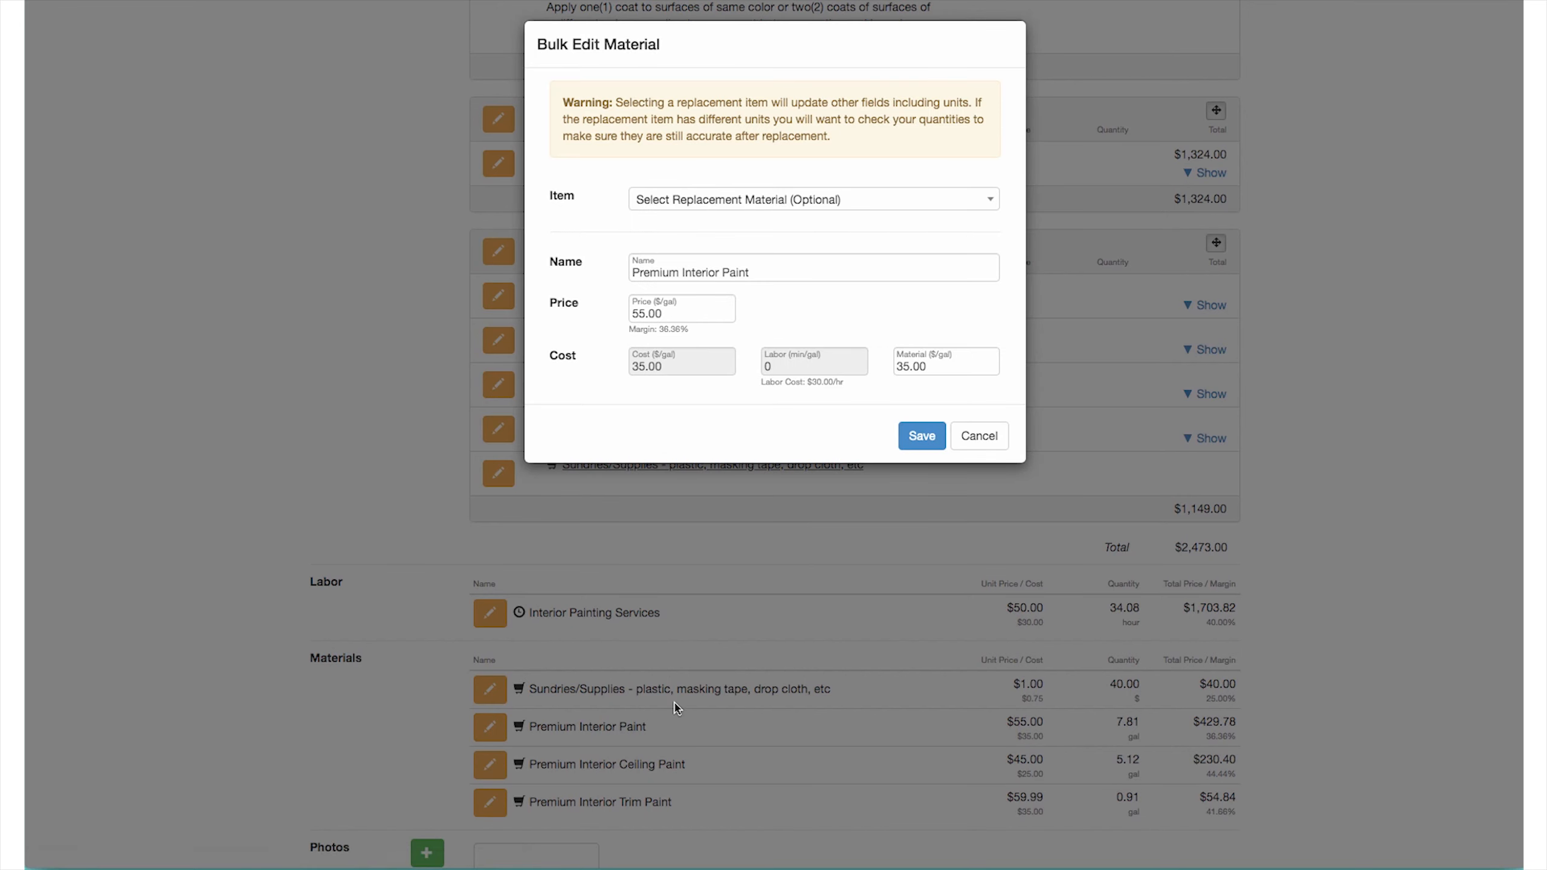
pyautogui.click(784, 205)
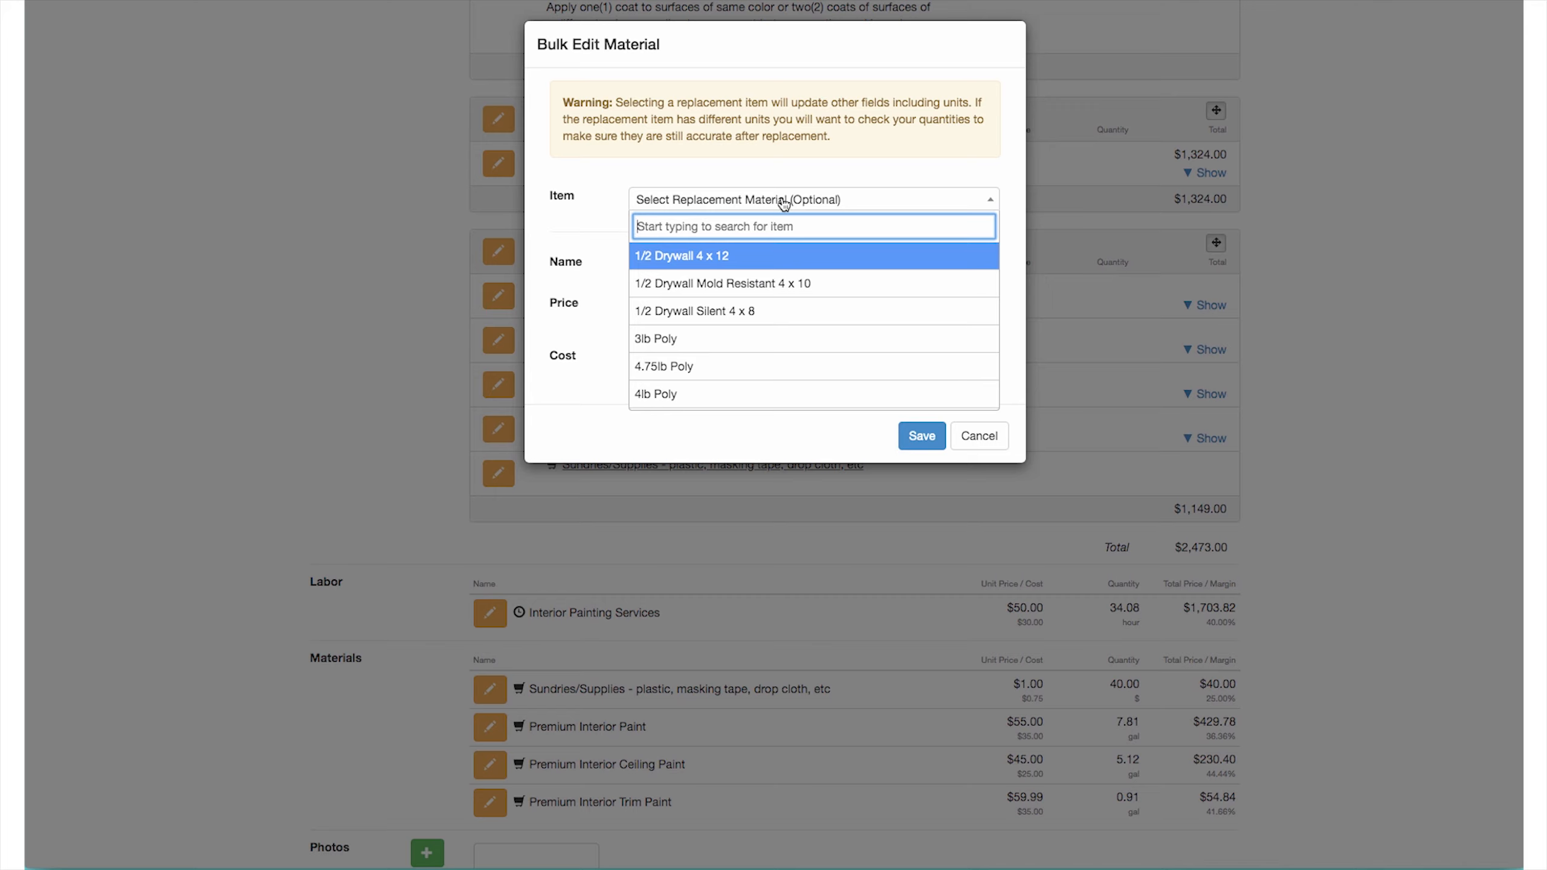
pyautogui.write('benj')
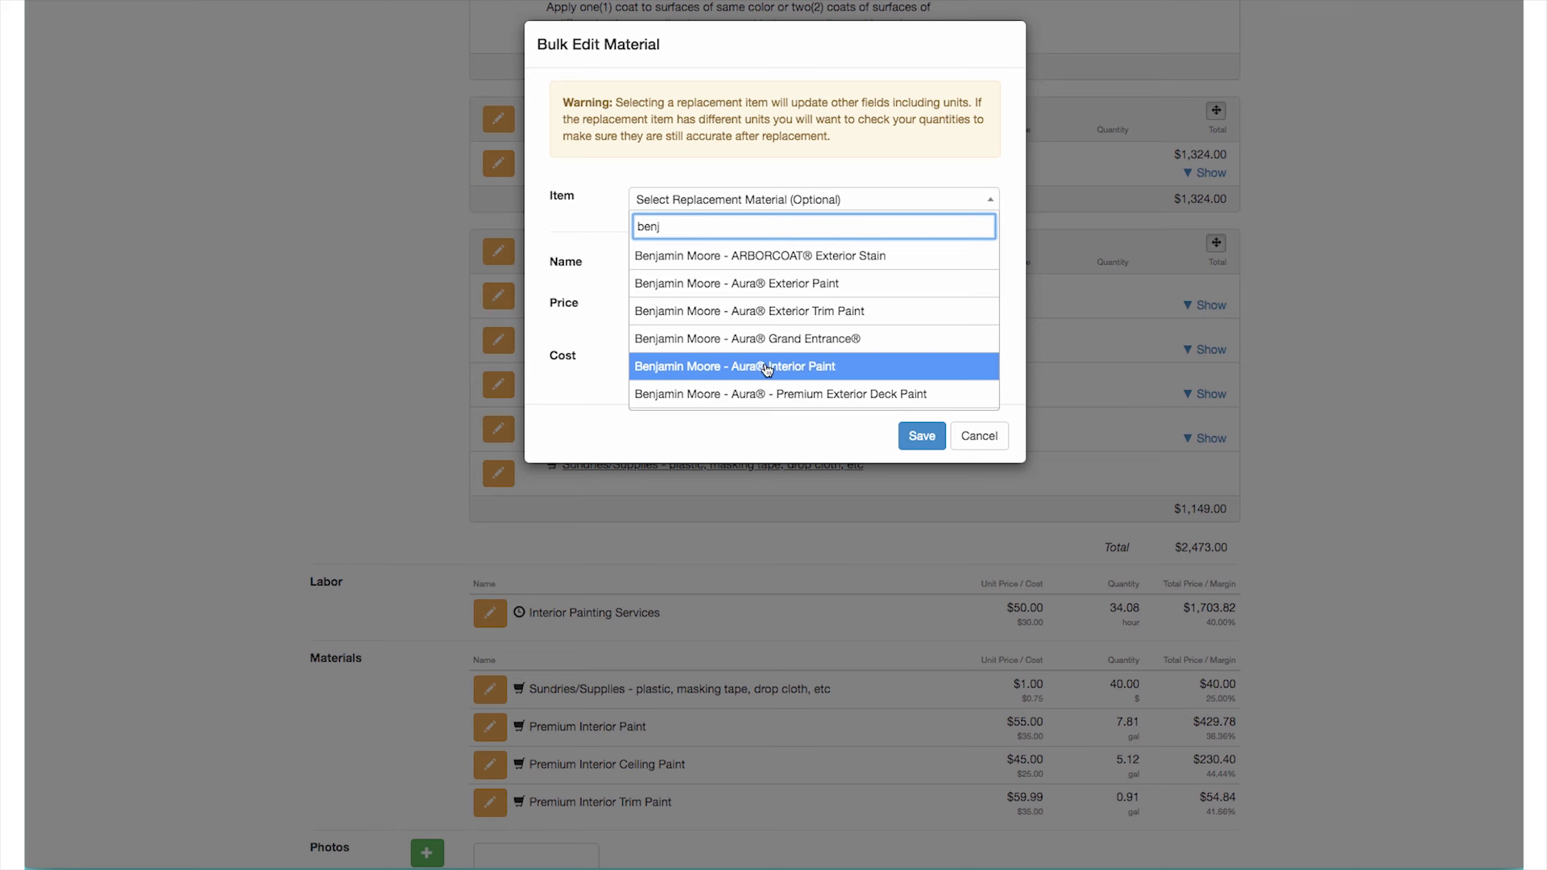
pyautogui.click(787, 366)
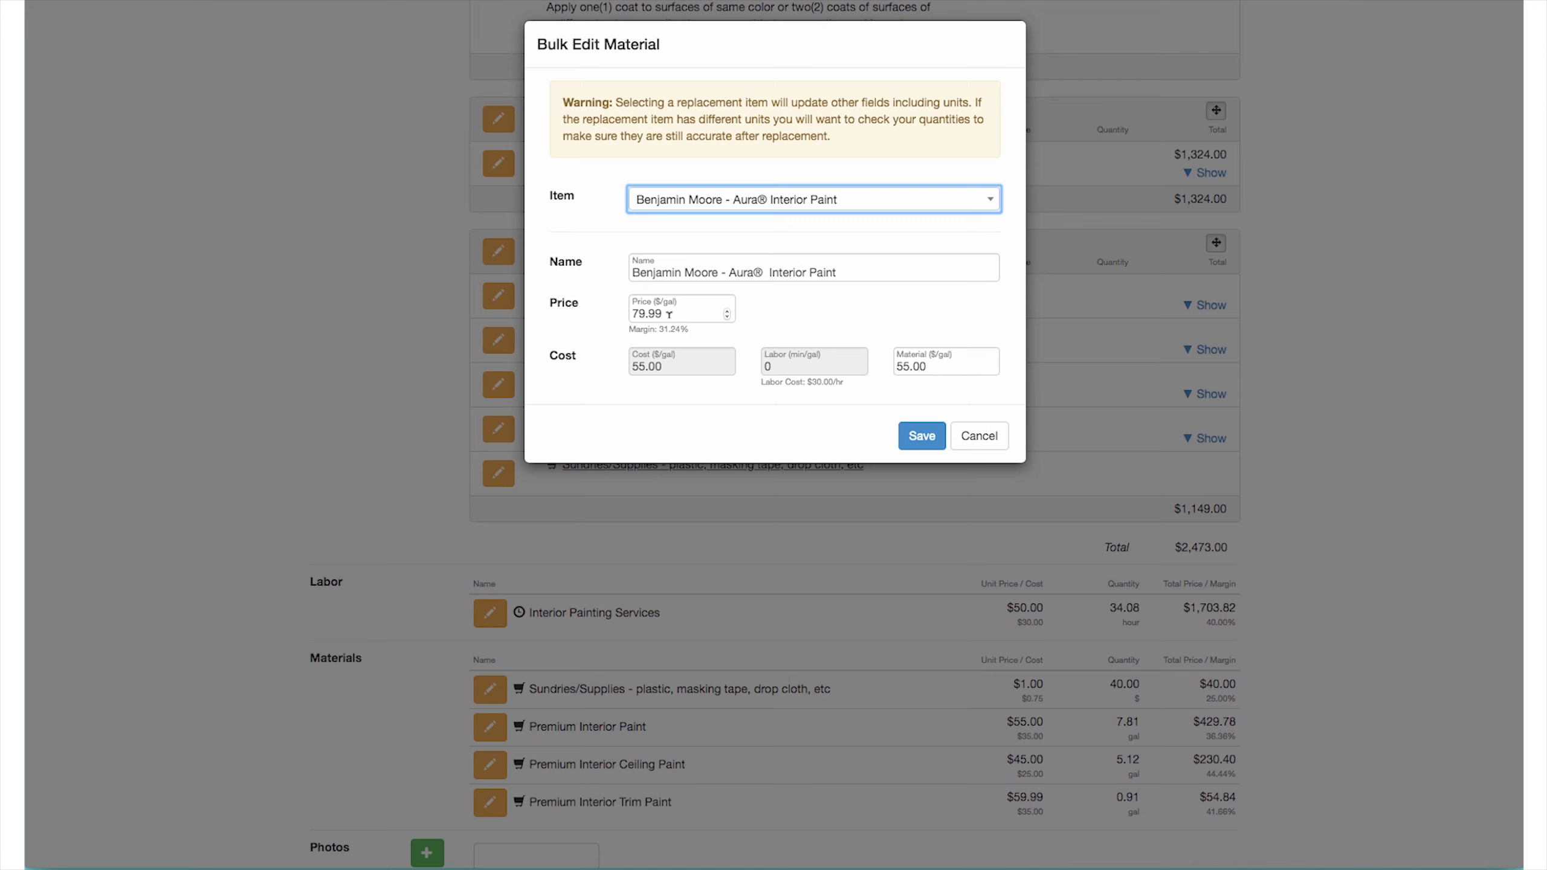
pyautogui.click(922, 436)
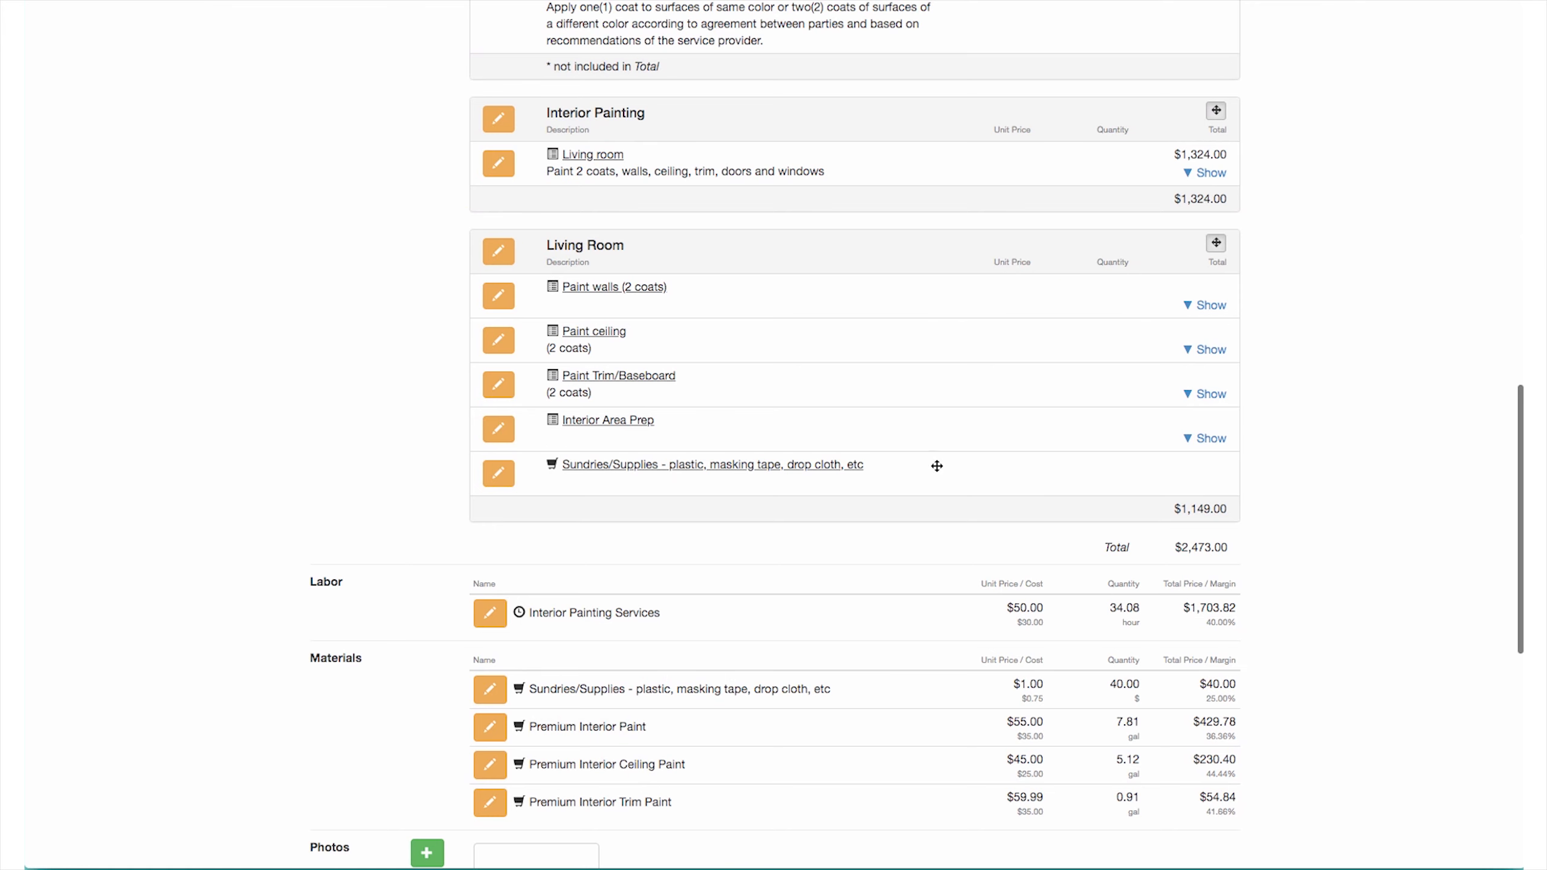
# Bulk edit the Interior Painting Services labor, setting its price to 65 $/hour, and save
pyautogui.scroll(-5, 917, 645)
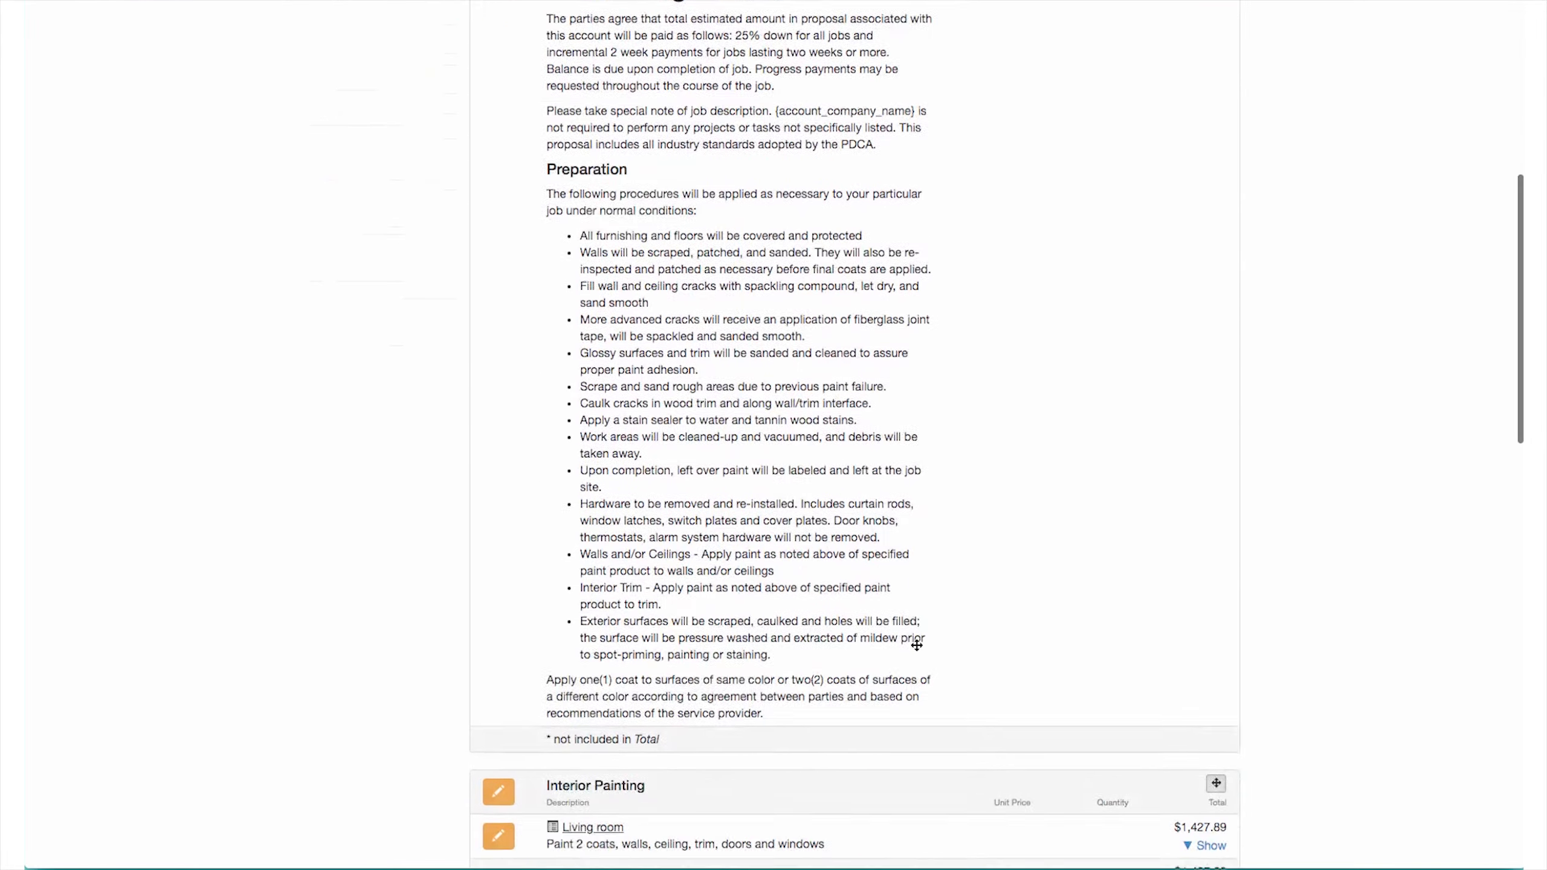
pyautogui.scroll(-10, 917, 645)
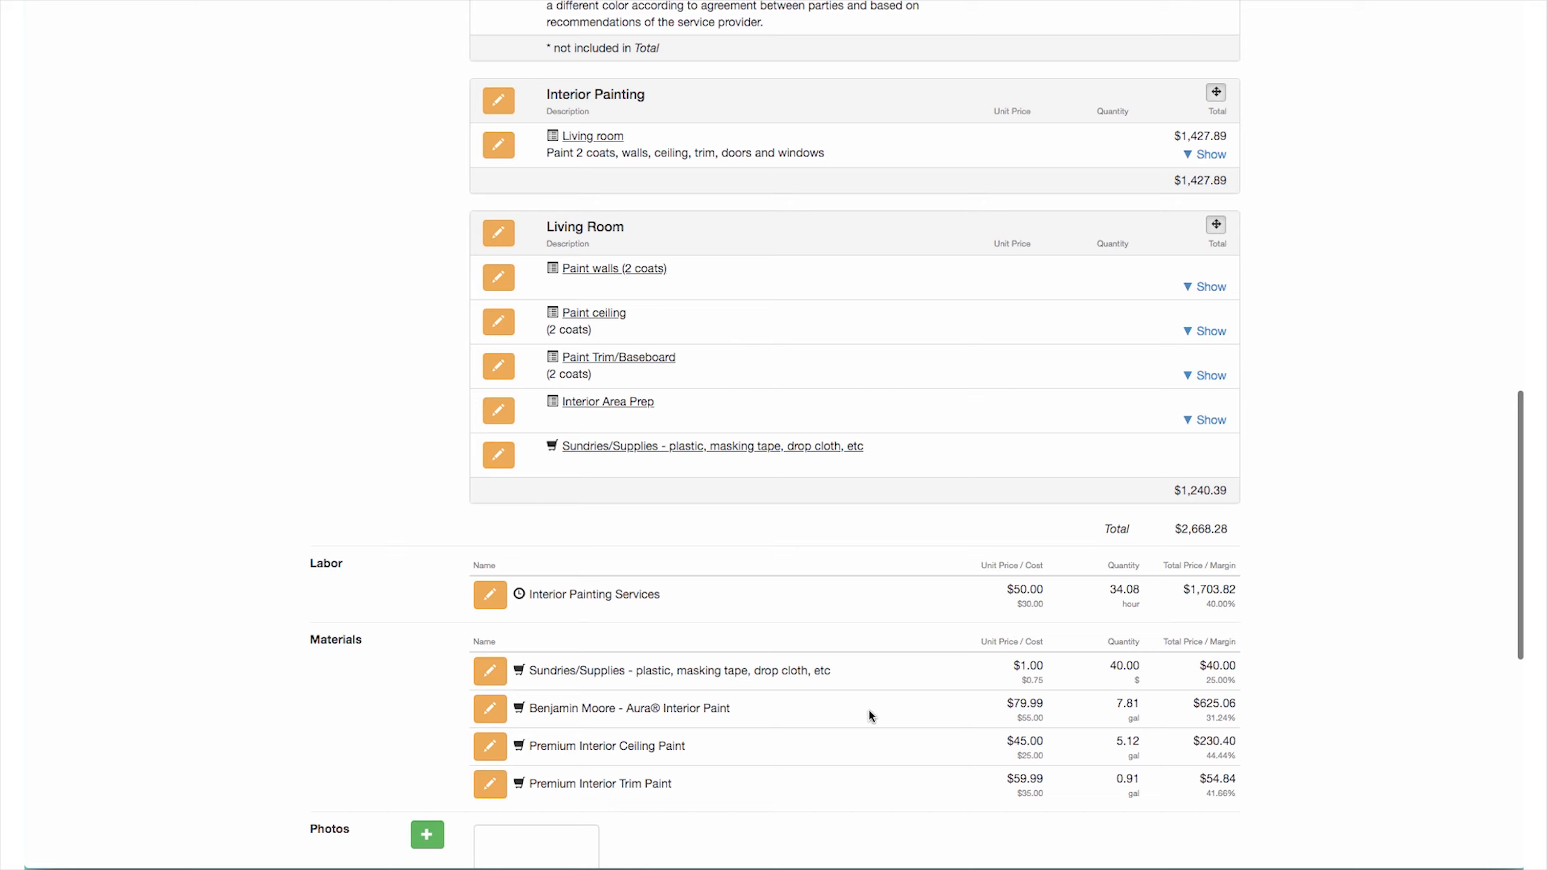
pyautogui.click(491, 595)
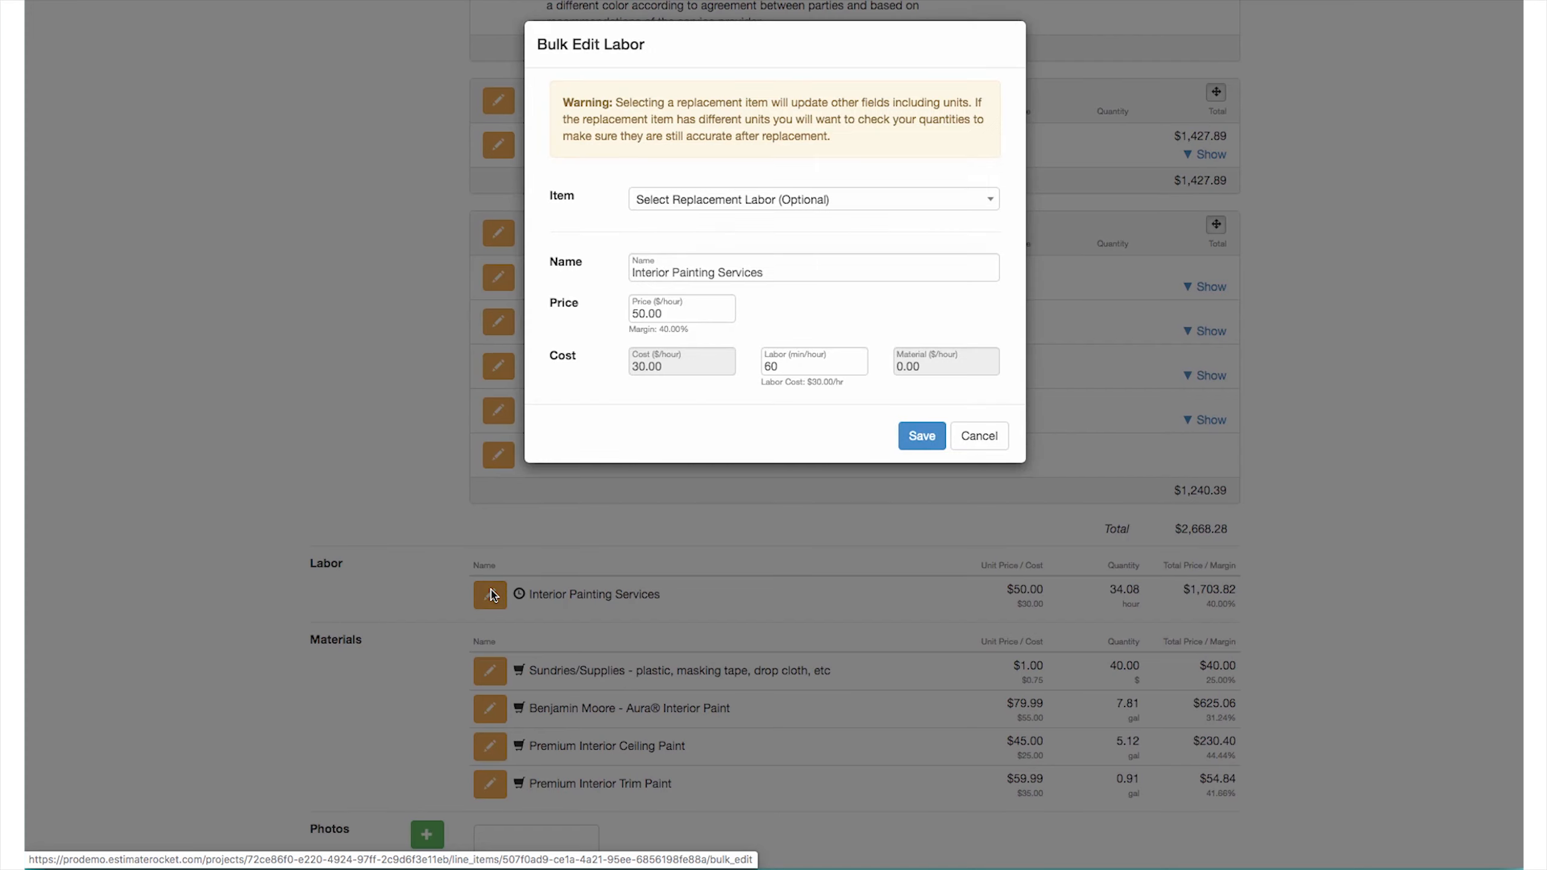
pyautogui.click(678, 308)
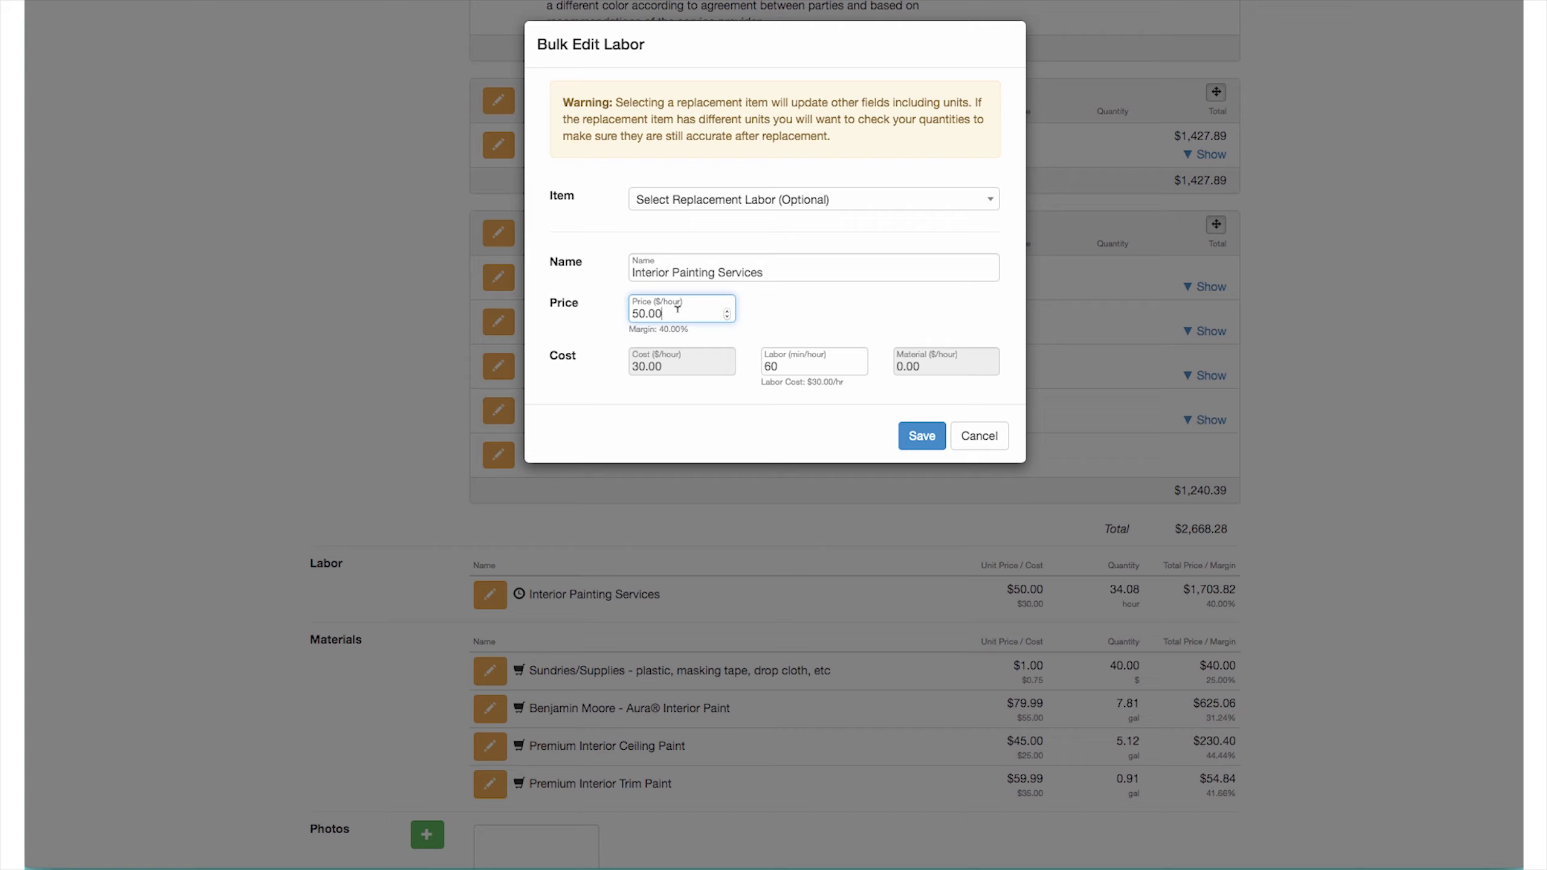
pyautogui.moveTo(678, 309); pyautogui.dragTo(596, 316)
pyautogui.write('65')
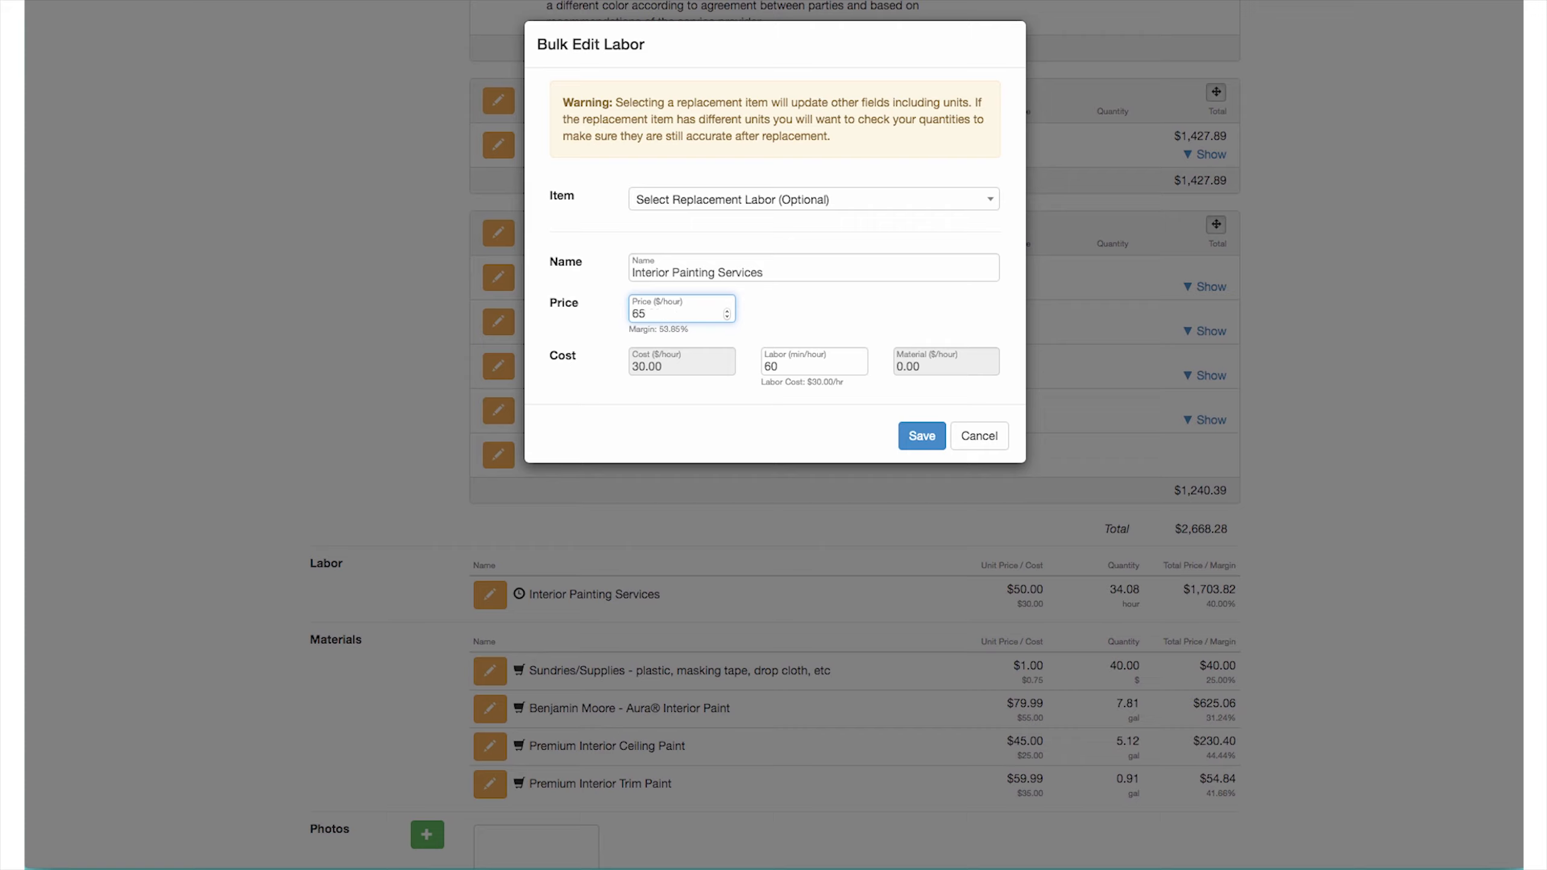
pyautogui.click(922, 436)
# Open the Drywall line item template for the project, examine its entries, and close it without saving
pyautogui.scroll(-15, 926, 434)
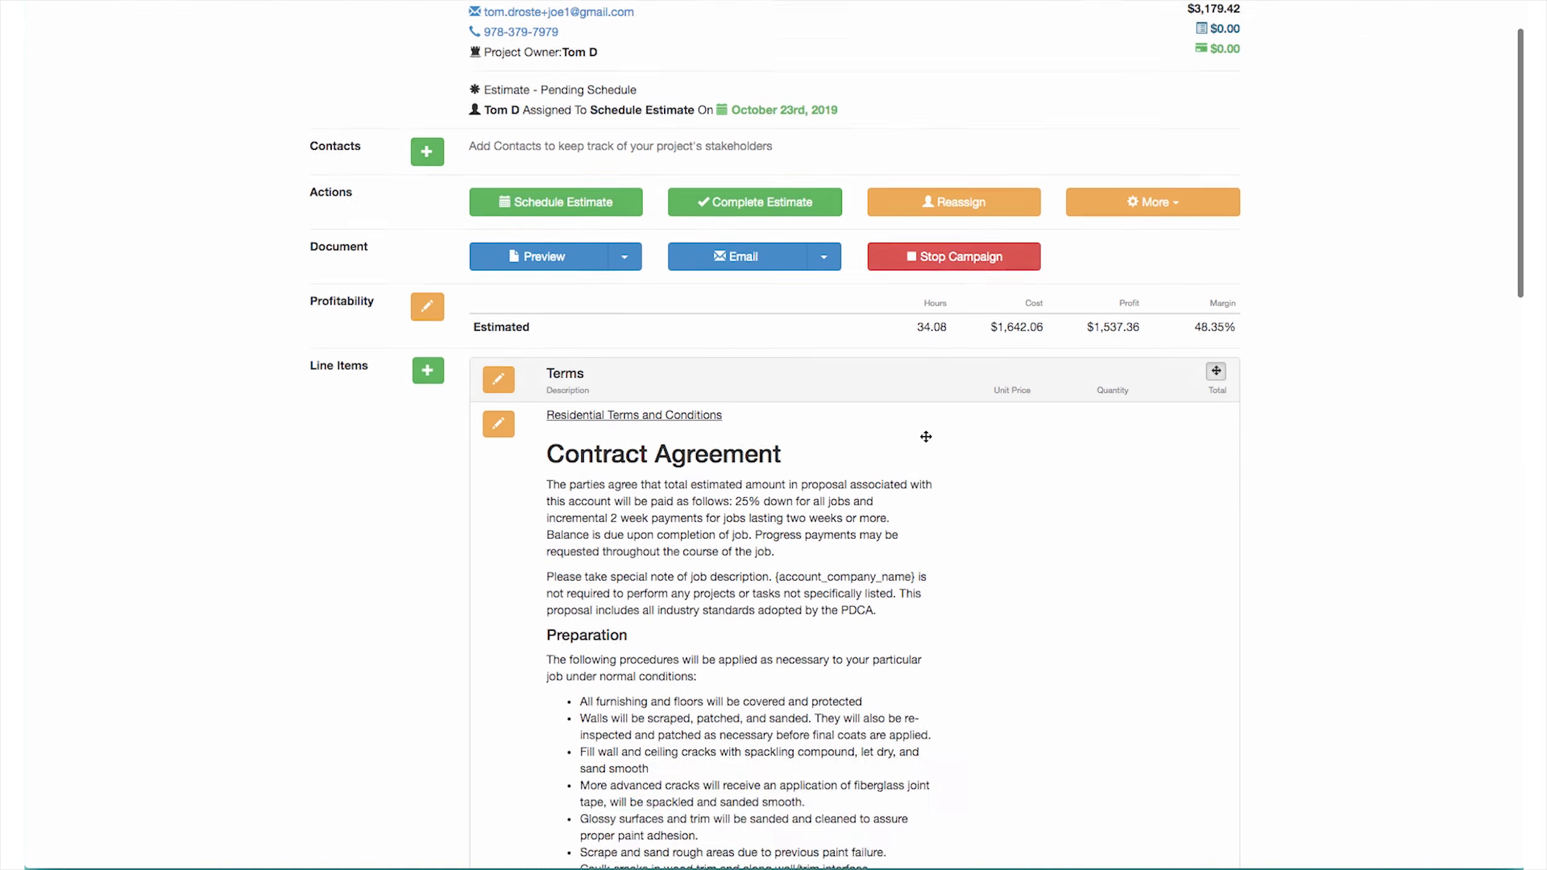
pyautogui.scroll(-4, 925, 450)
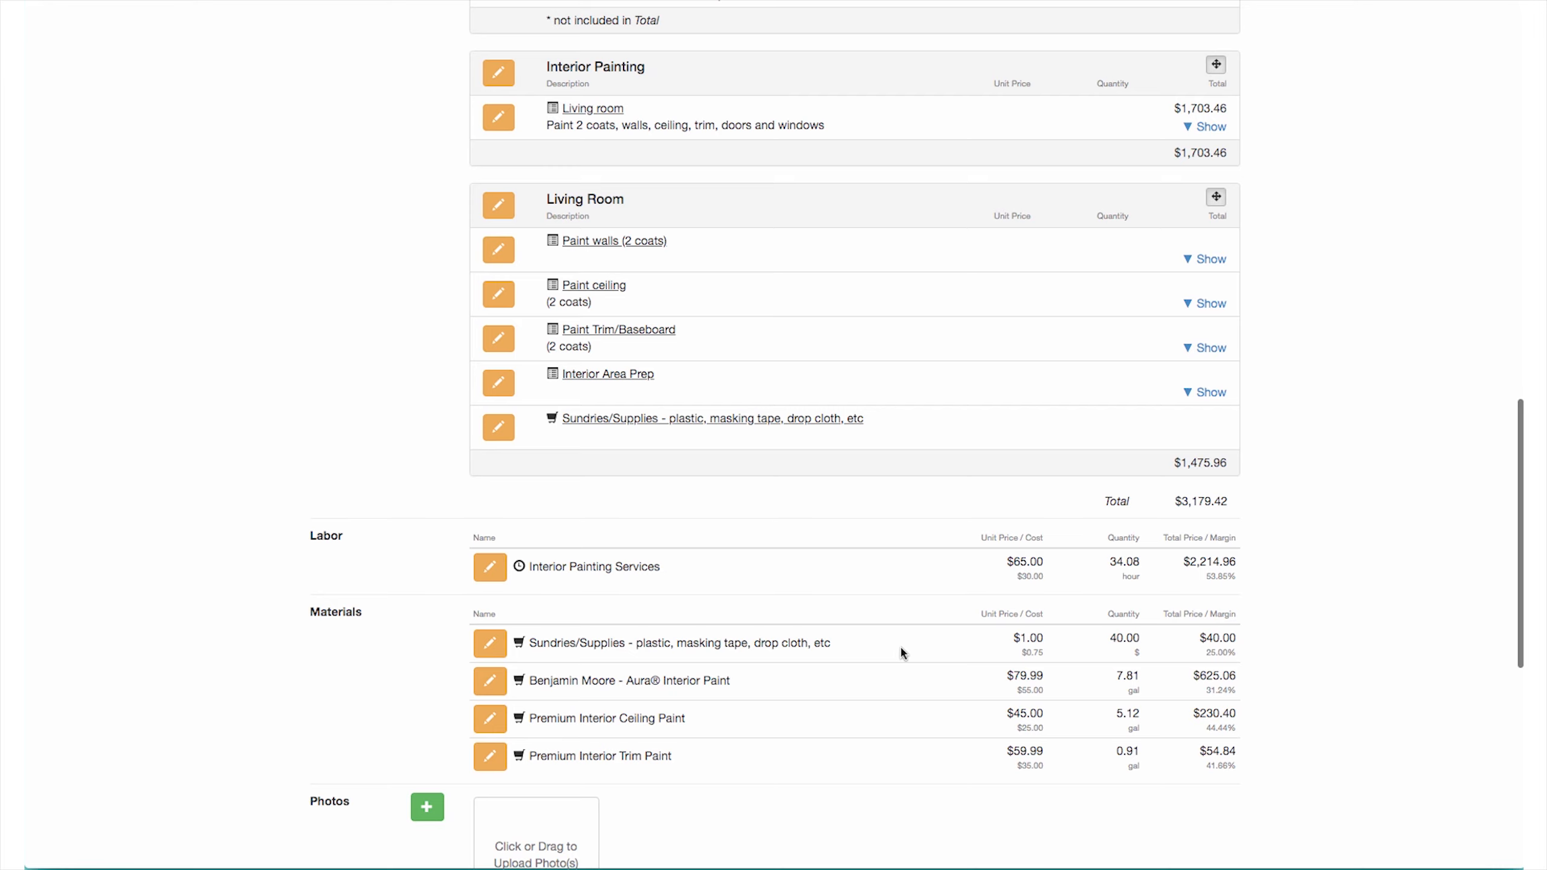
pyautogui.scroll(9, 393, 375)
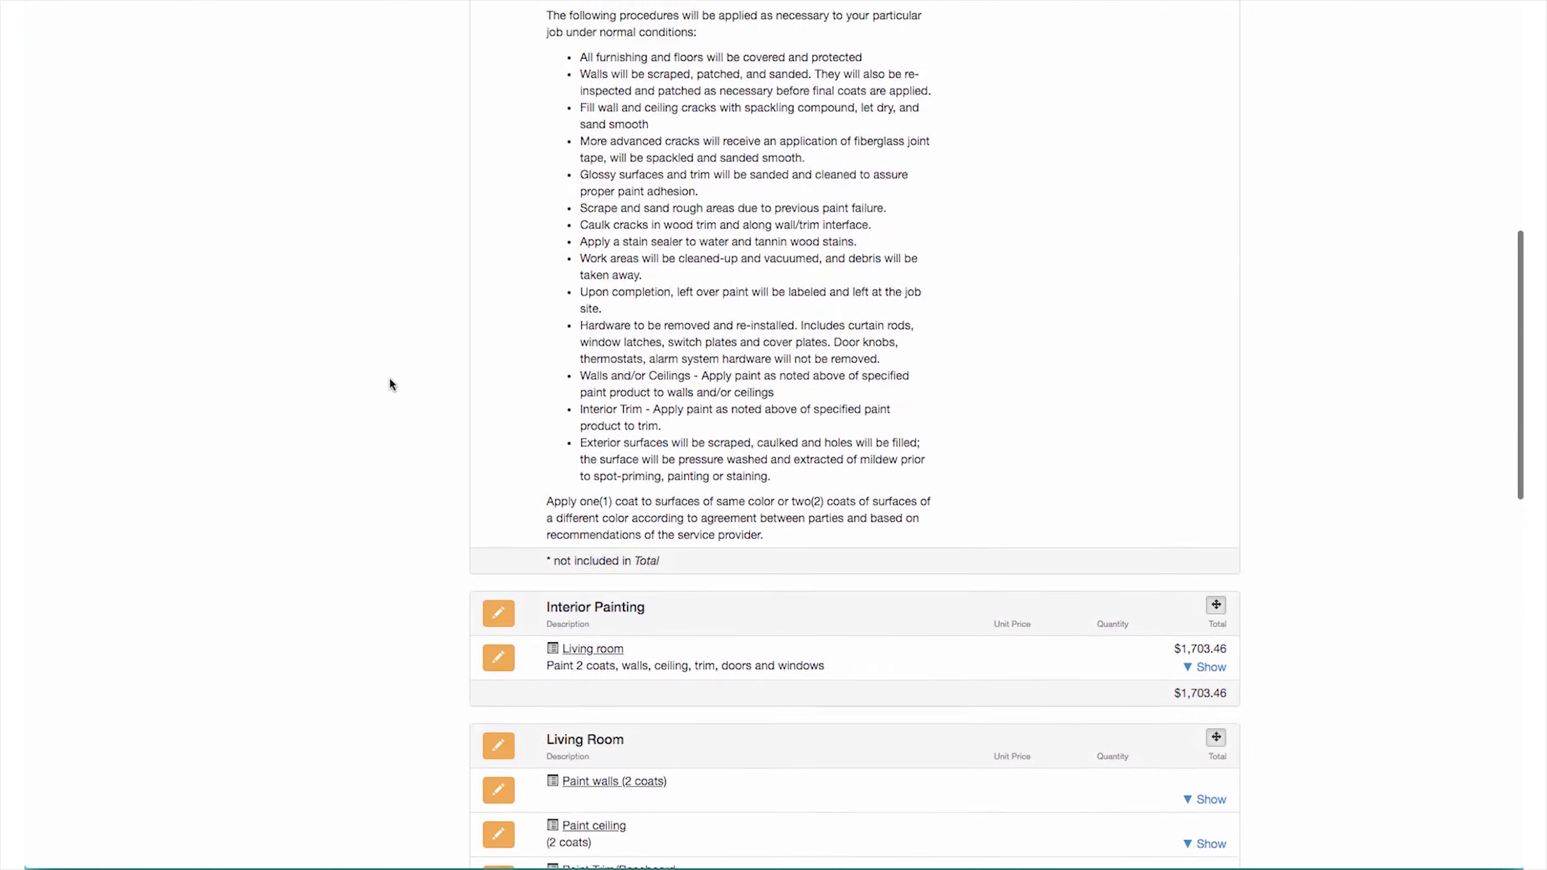
pyautogui.scroll(6, 390, 383)
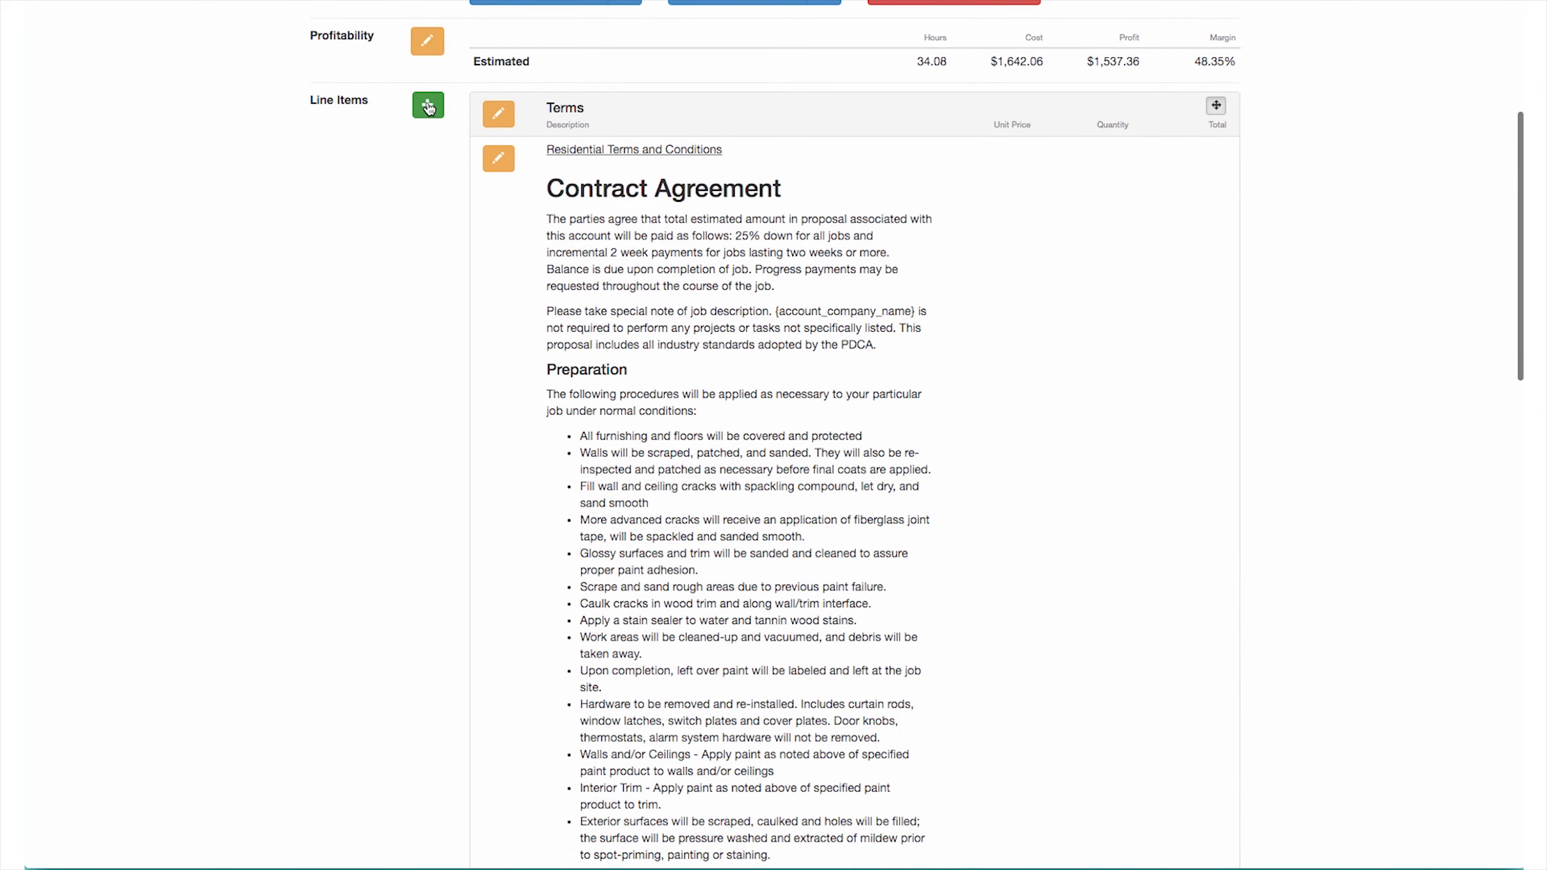
pyautogui.click(429, 107)
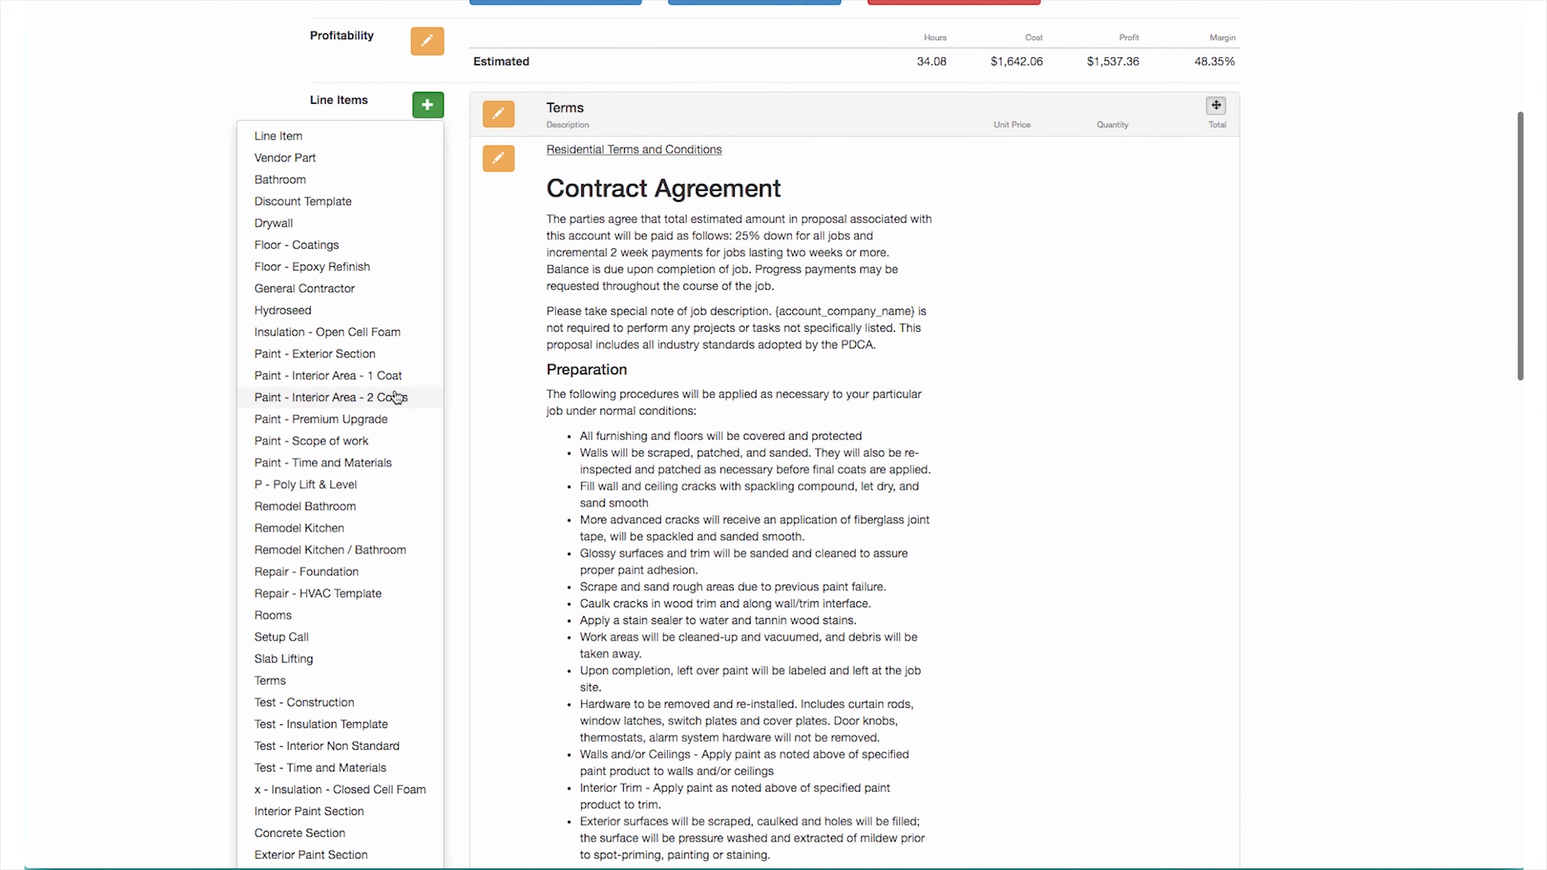
pyautogui.scroll(-2, 394, 393)
pyautogui.scroll(1, 390, 389)
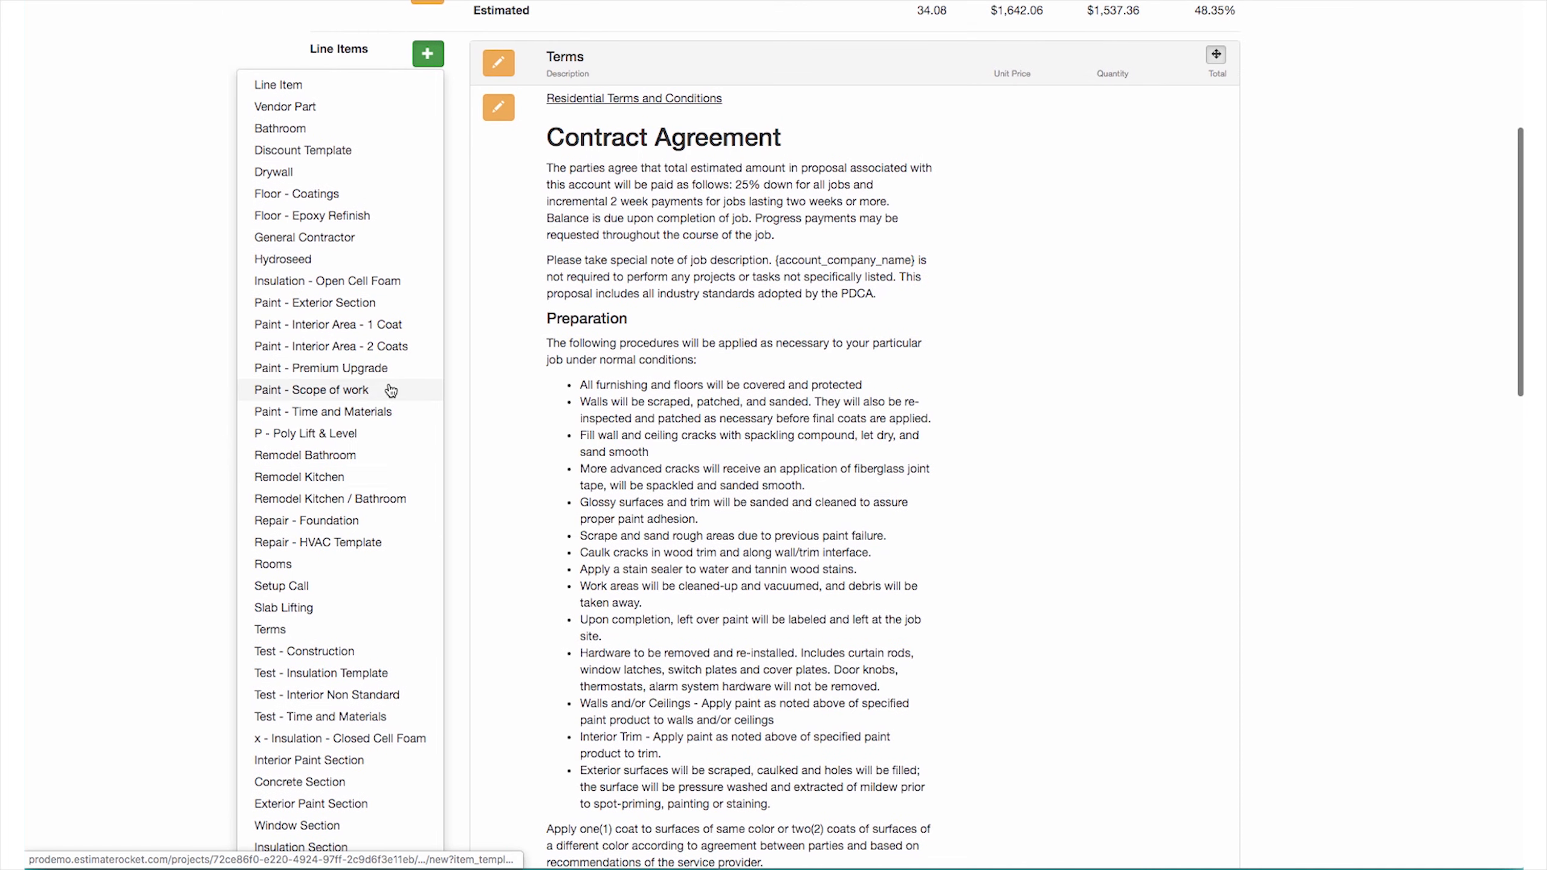
pyautogui.click(275, 172)
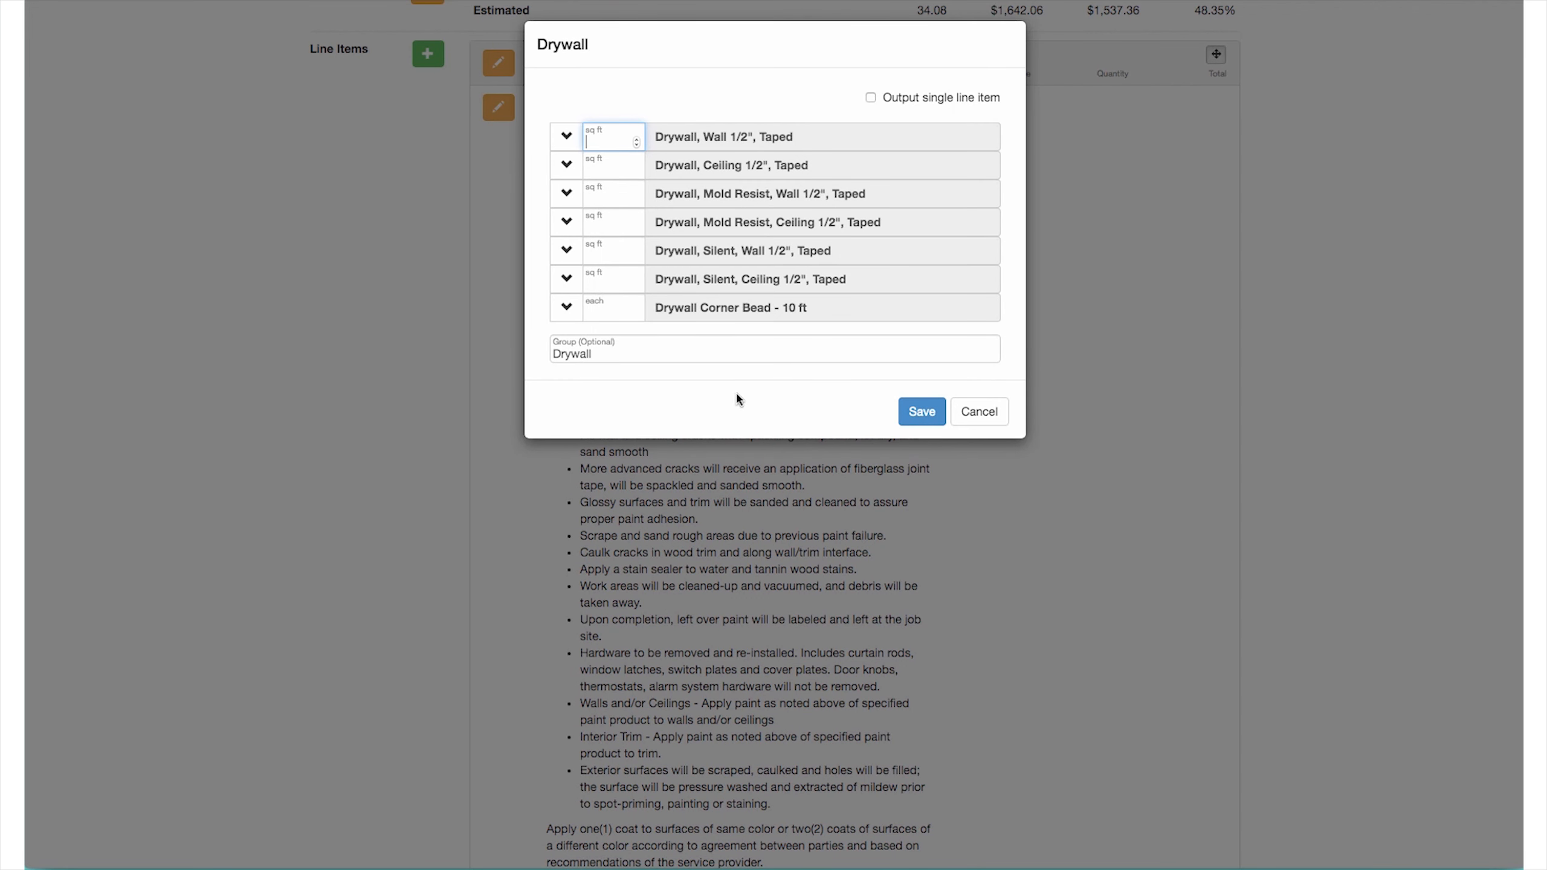
pyautogui.click(980, 413)
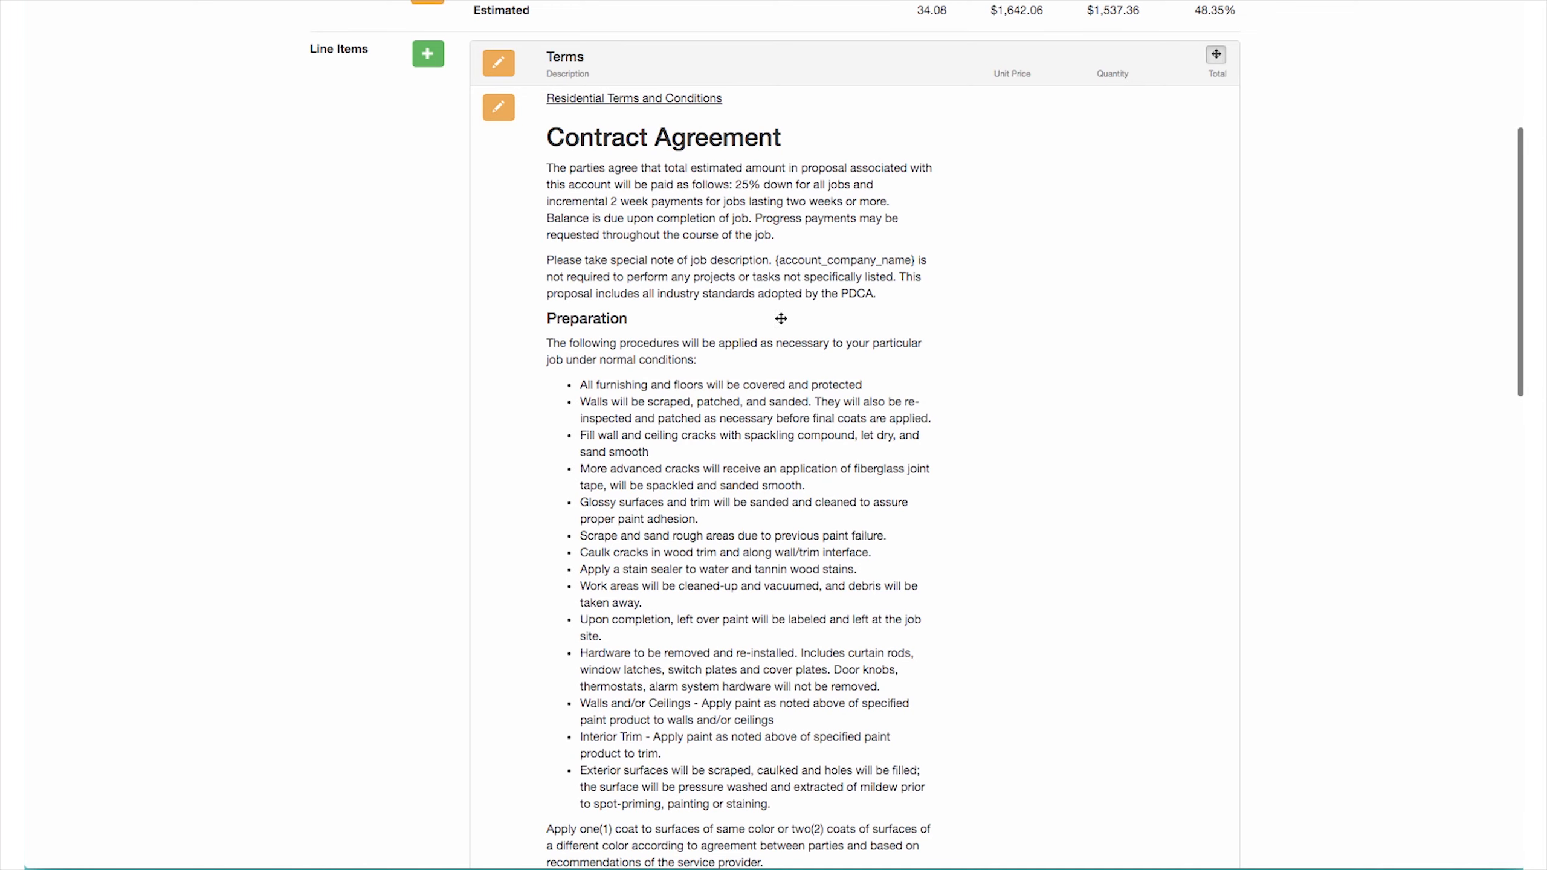
# Open the General Contractor line item template and enter 0 for General Requirements, 2000 for Site Construction and 5200 for Metals
pyautogui.click(424, 53)
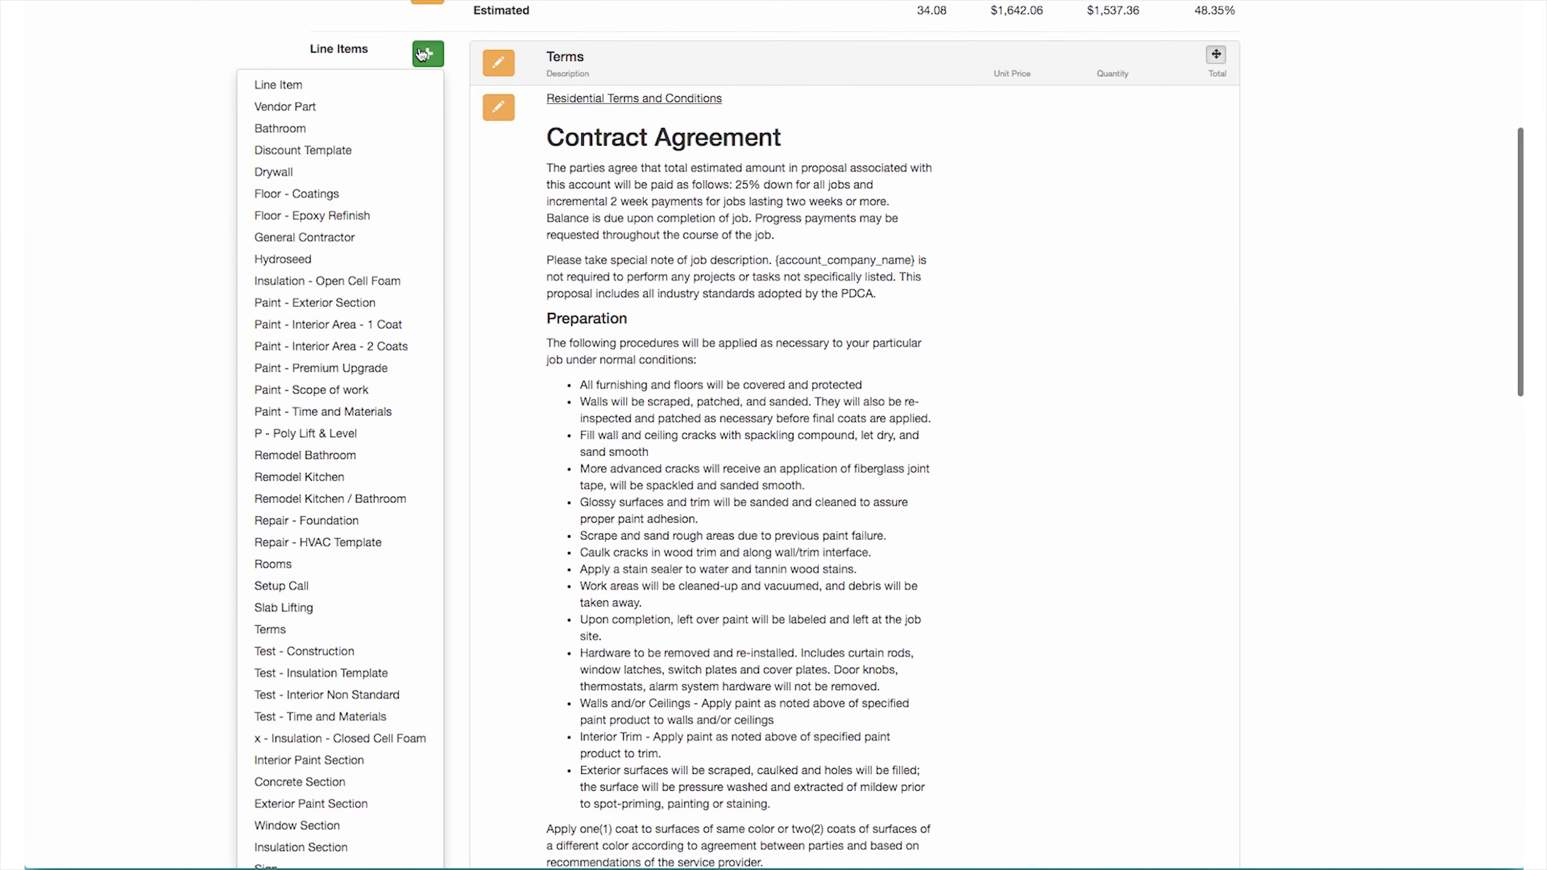
pyautogui.click(313, 237)
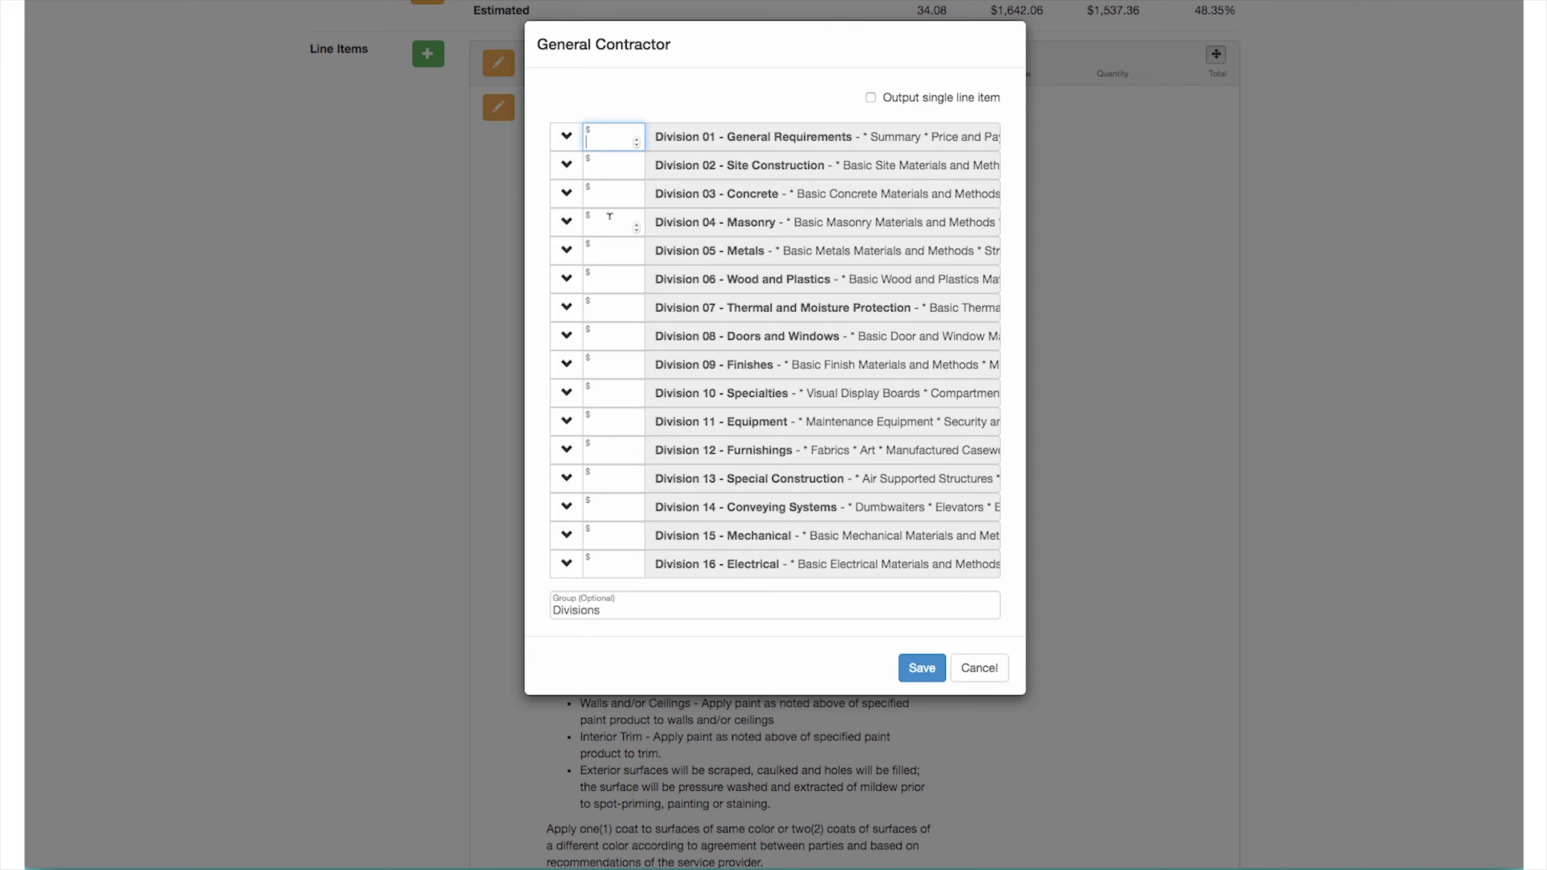
pyautogui.click(597, 165)
pyautogui.click(599, 139)
pyautogui.write('0')
pyautogui.click(607, 173)
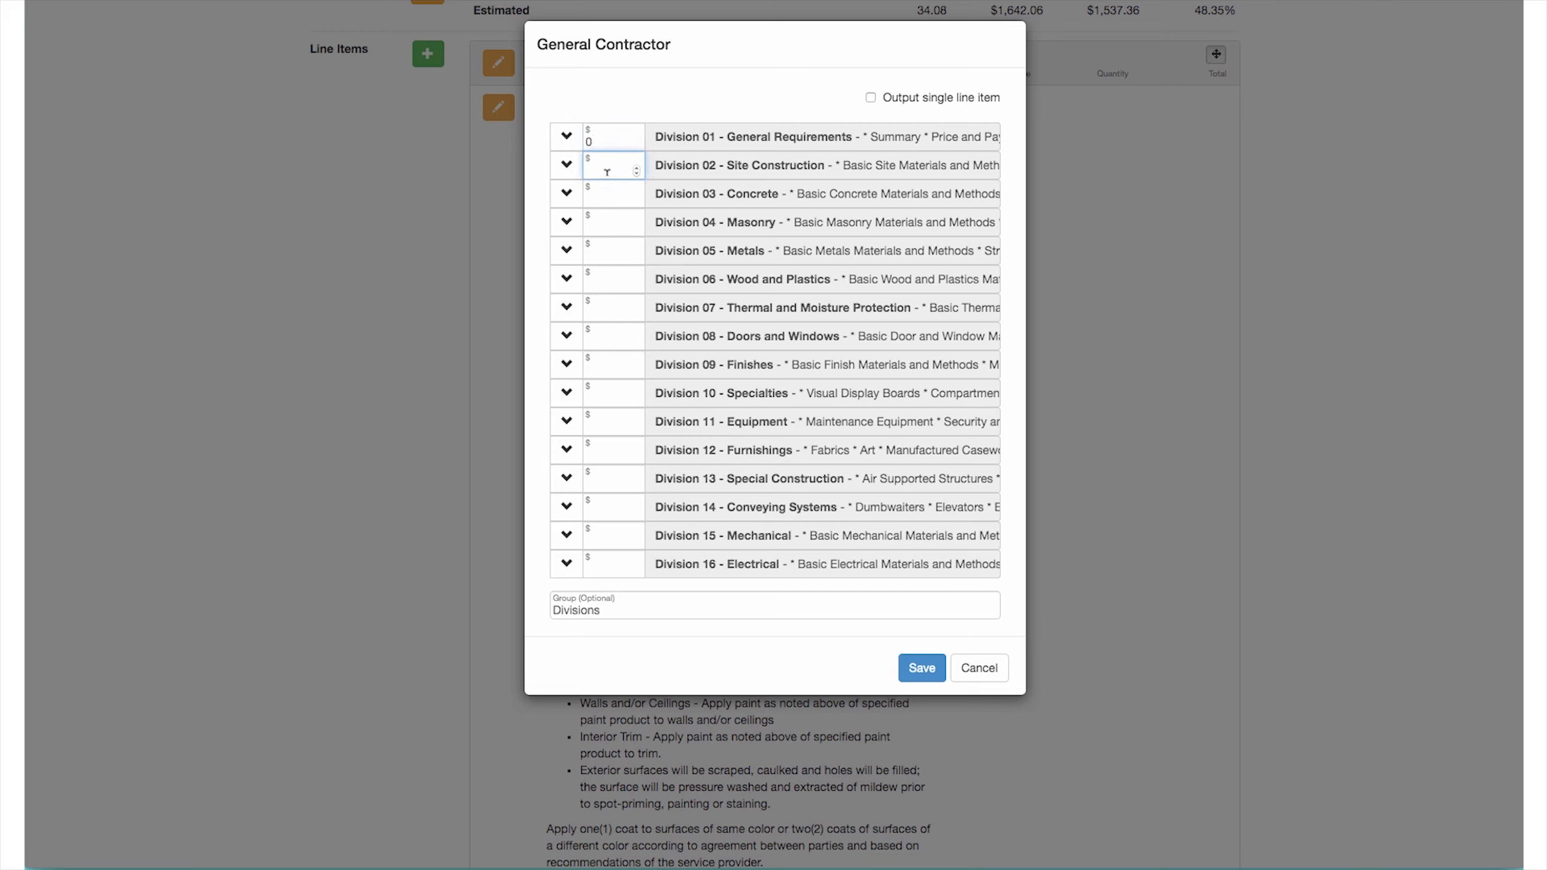
pyautogui.write('2000')
pyautogui.click(606, 250)
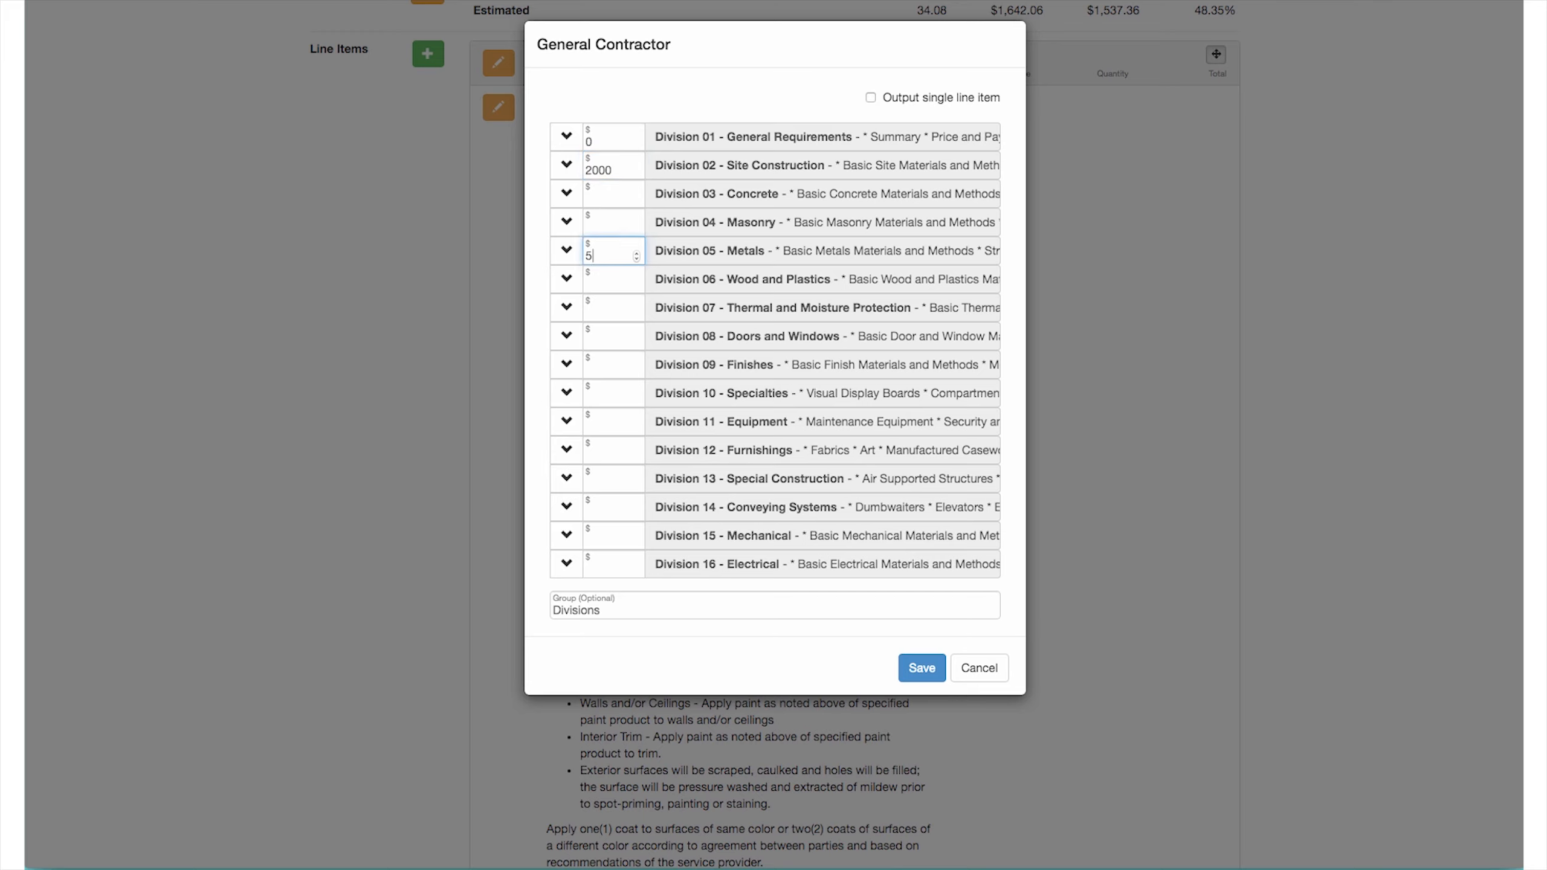
pyautogui.write('5200')
# Enter 8000 for Doors and Windows, 12000 for Finishes and 2500 for Equipment, and save the items in the Divisions group
pyautogui.click(599, 337)
pyautogui.write('8000')
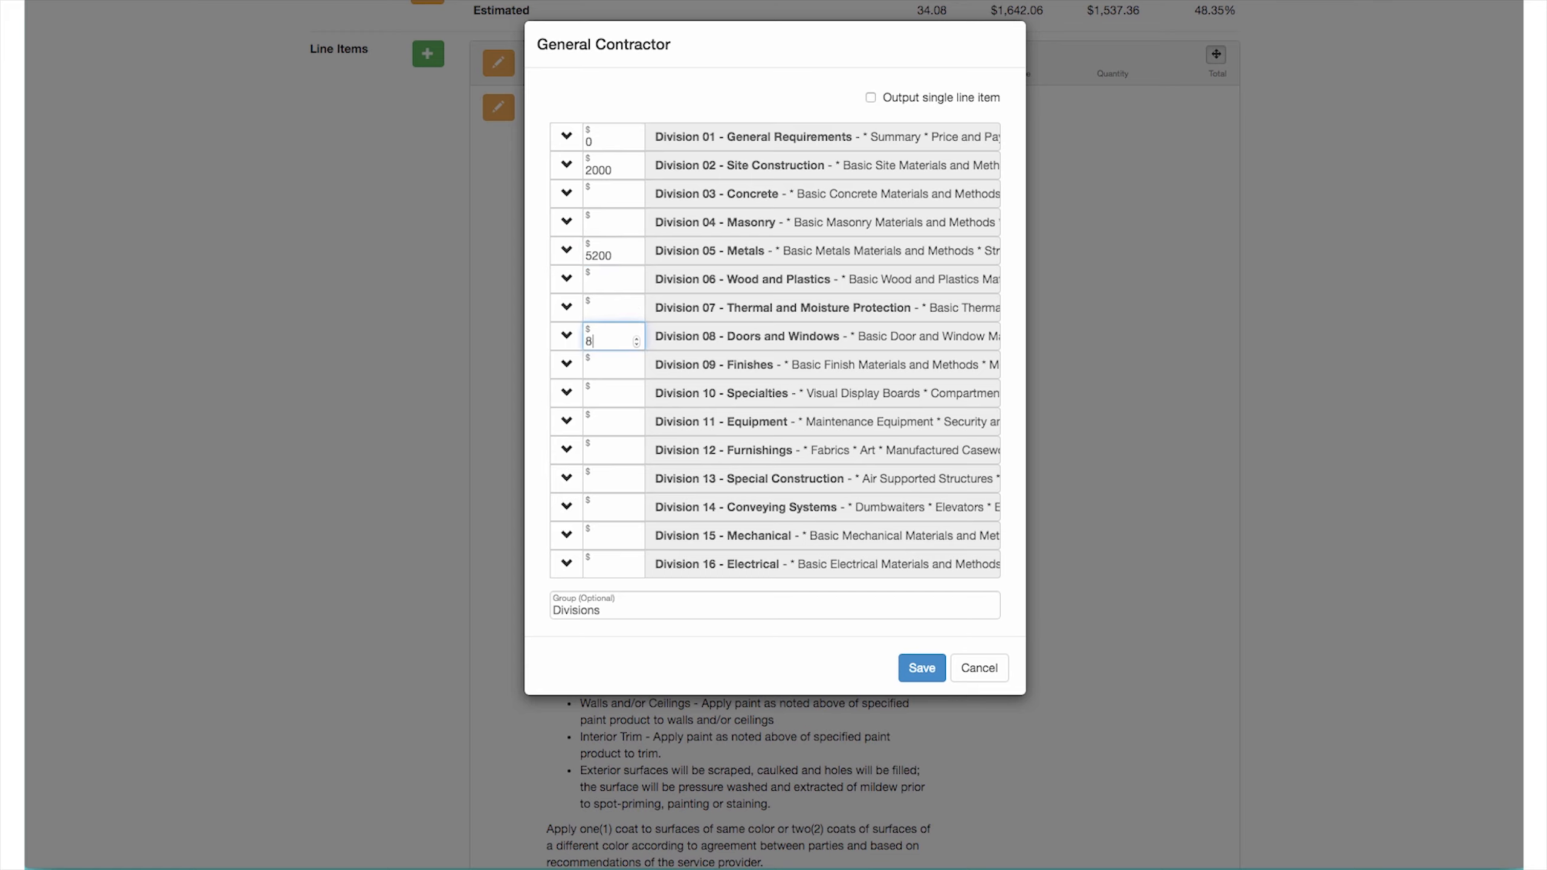
pyautogui.click(609, 369)
pyautogui.write('12000')
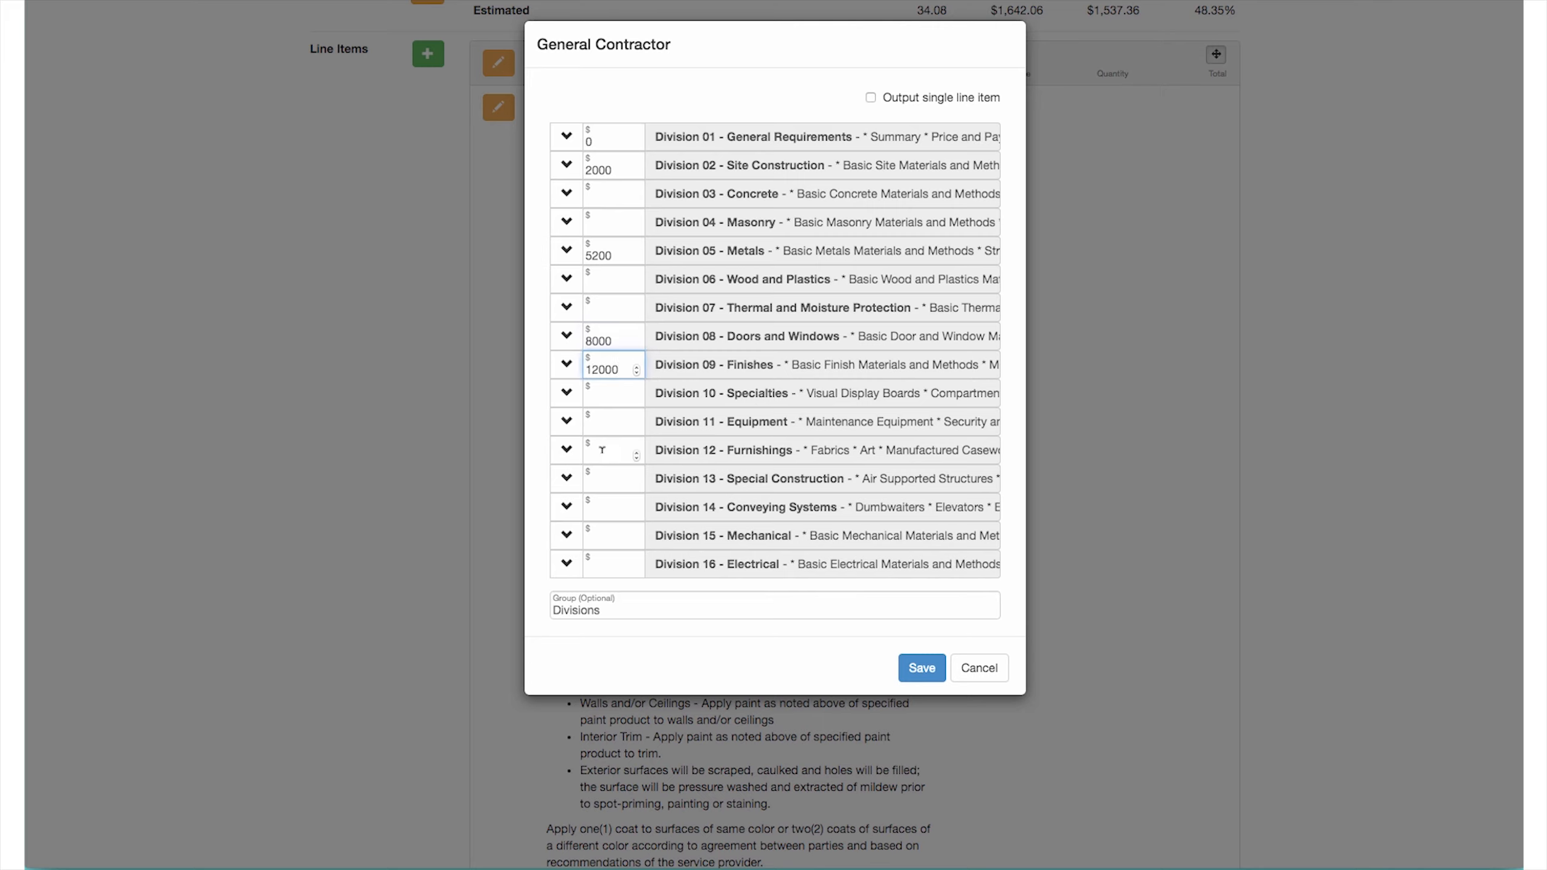
pyautogui.click(601, 424)
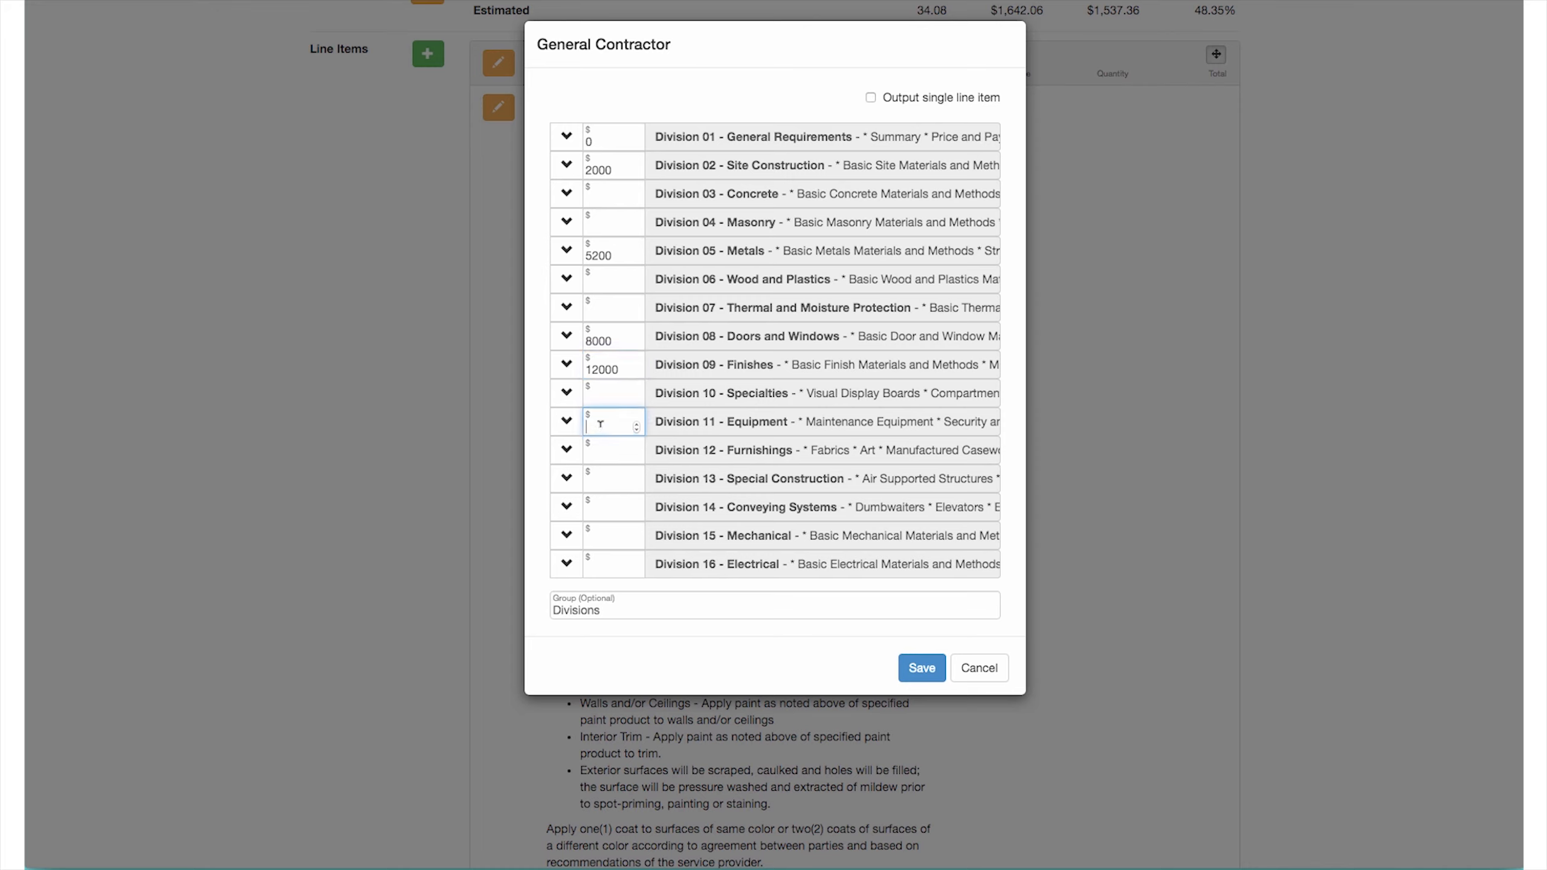
pyautogui.write('2500')
pyautogui.doubleClick(626, 604)
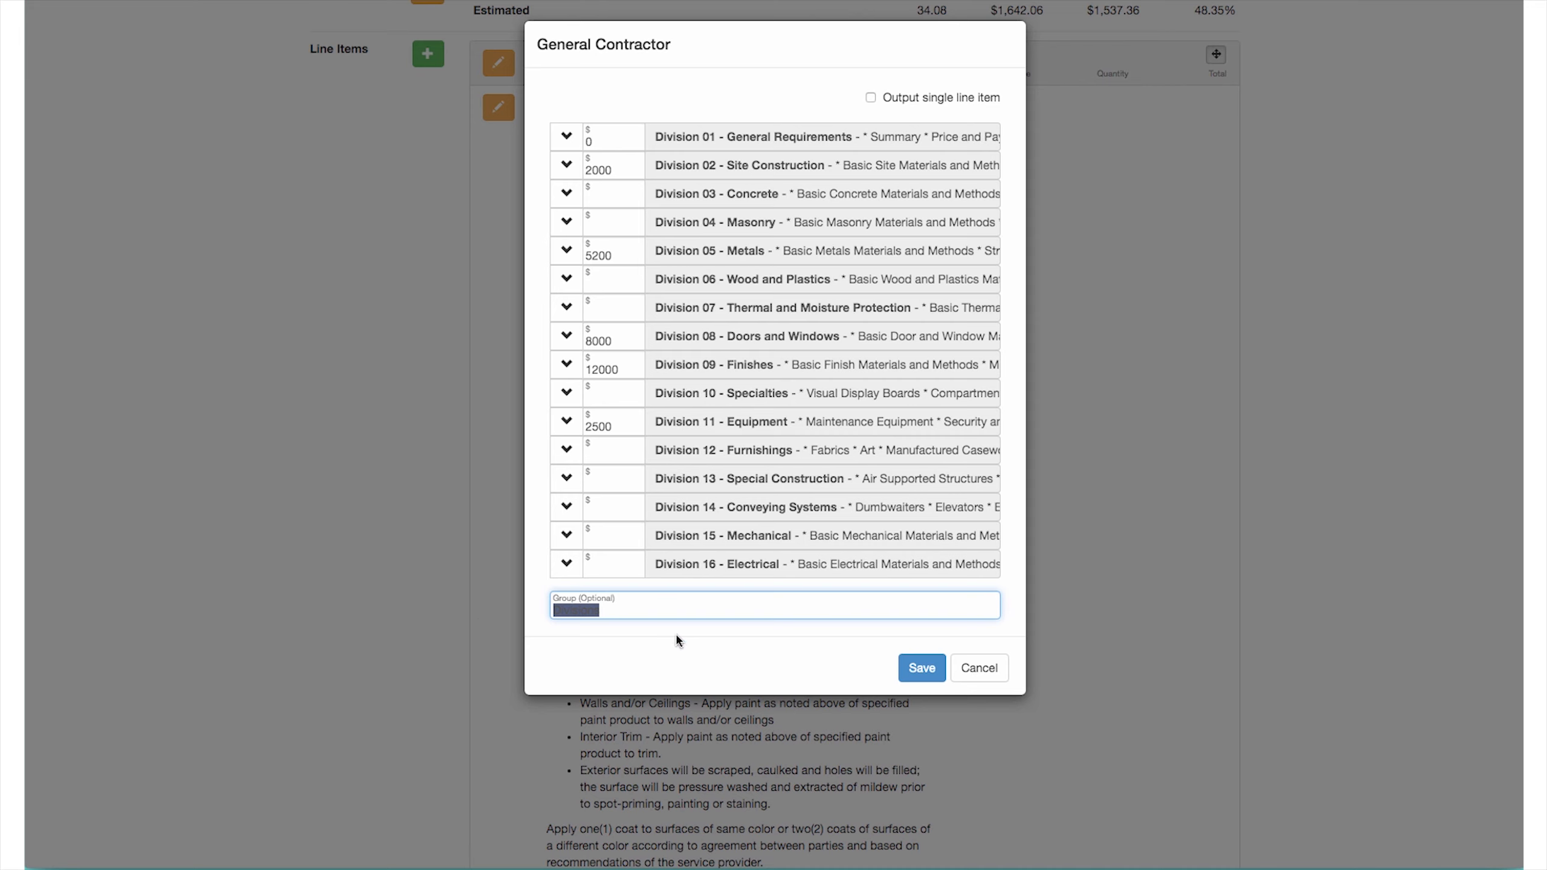
pyautogui.click(706, 607)
pyautogui.click(920, 671)
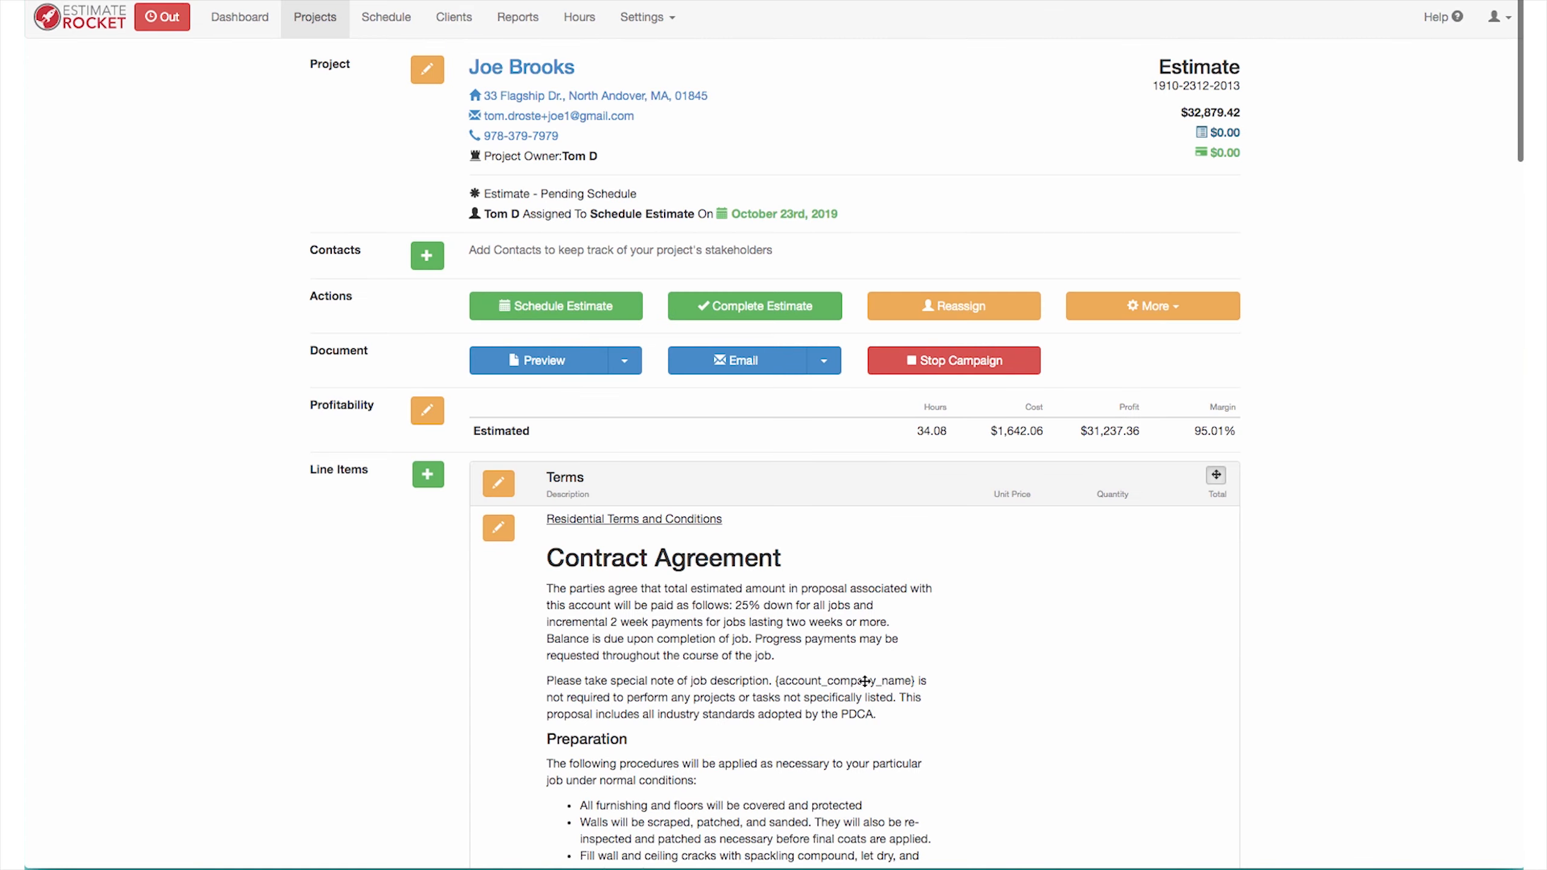
# Edit the Divisions group to hide line item unit prices and quantities and show the group total, and save
pyautogui.scroll(-20, 864, 681)
pyautogui.scroll(-7, 851, 681)
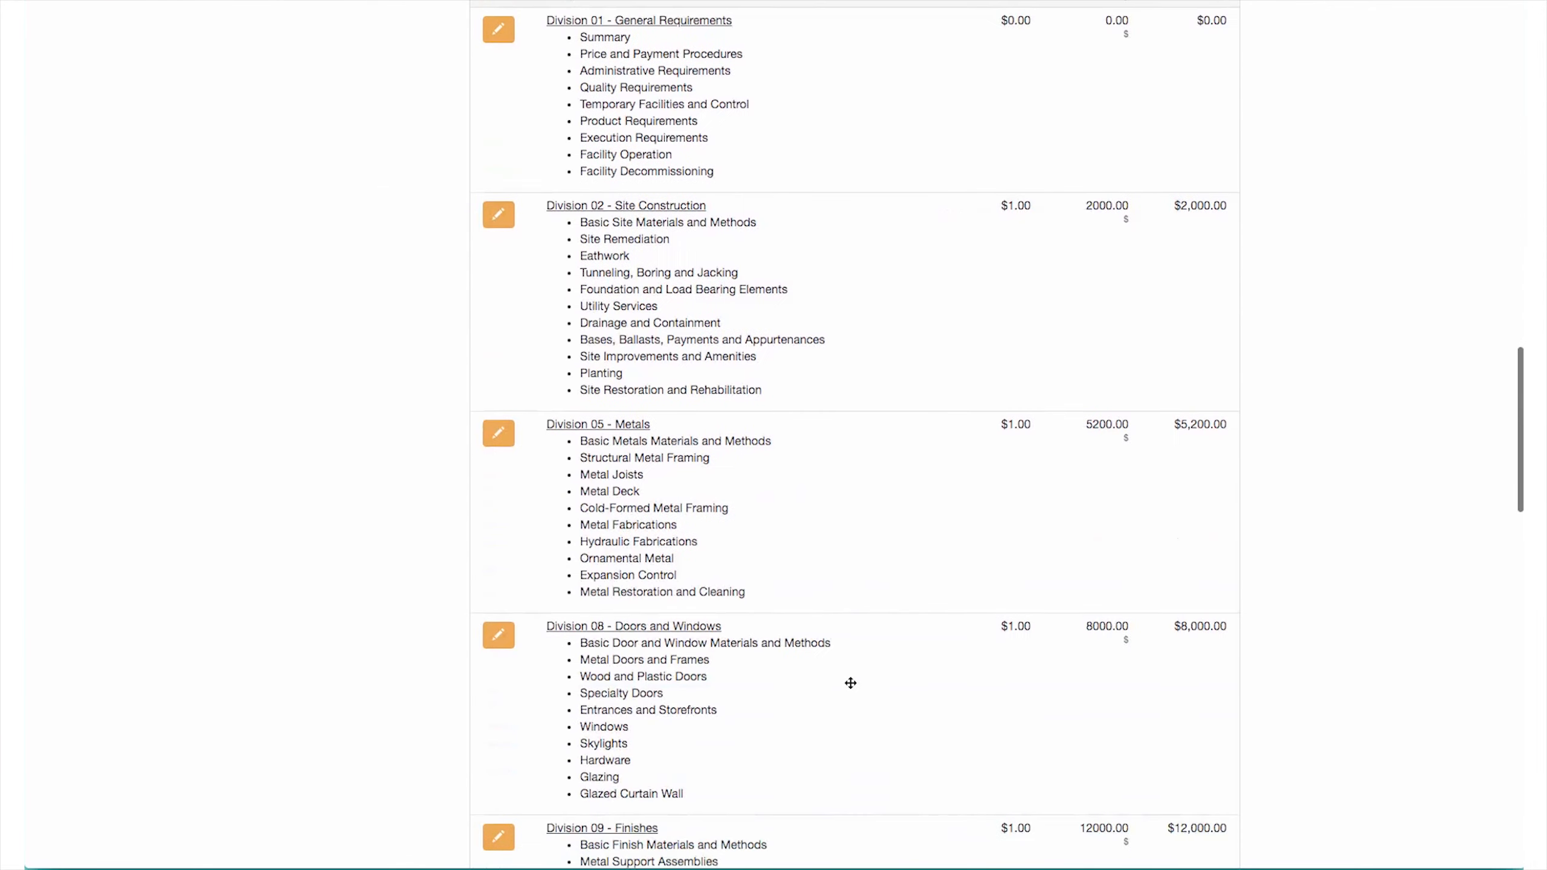
pyautogui.scroll(1, 850, 681)
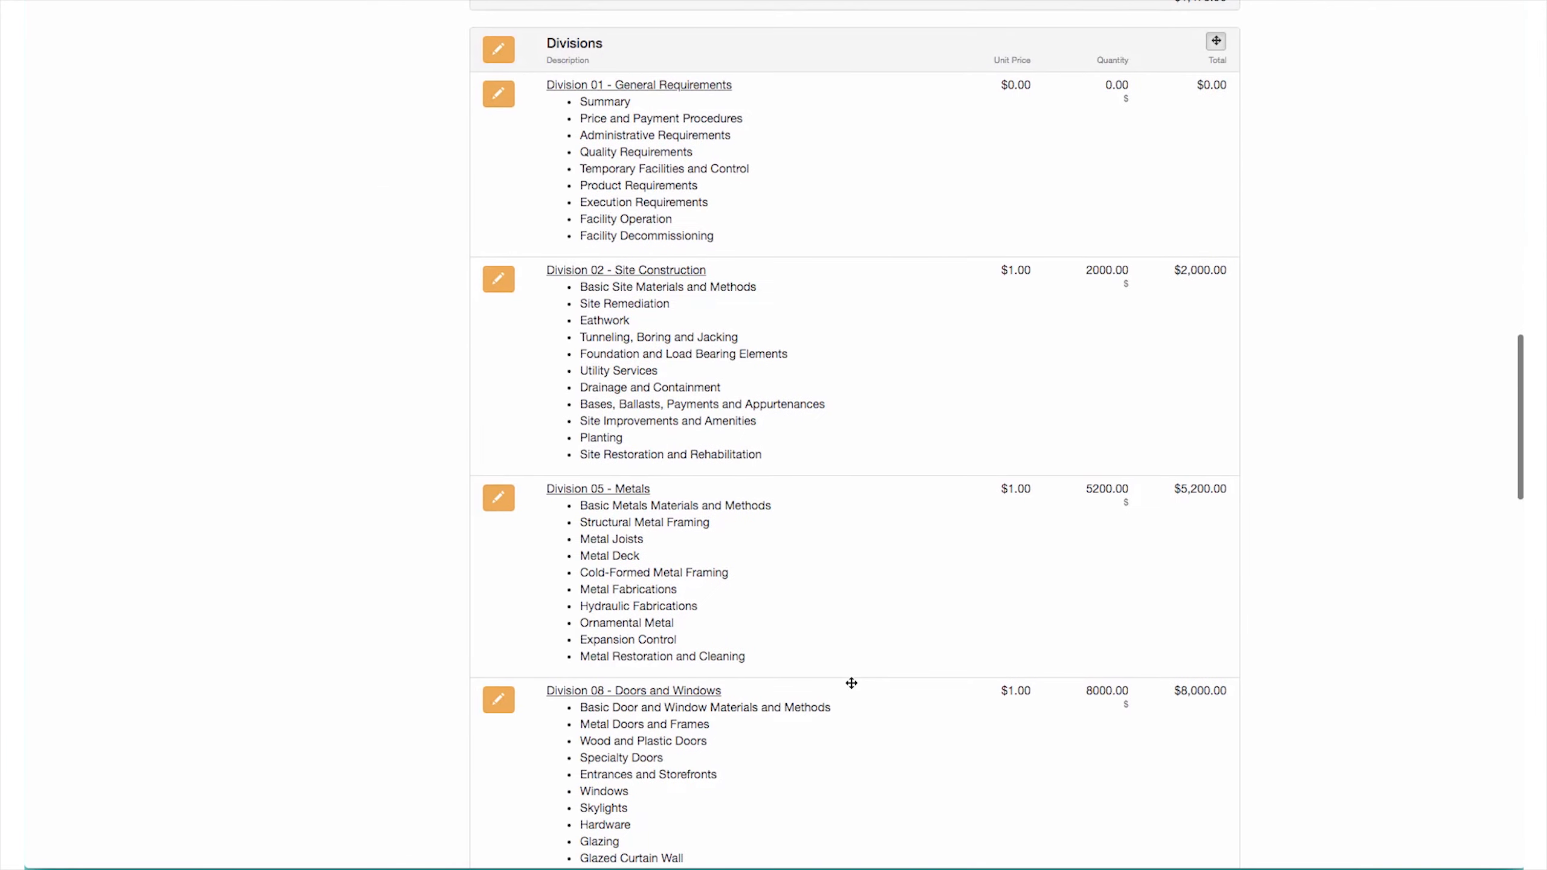
pyautogui.click(512, 57)
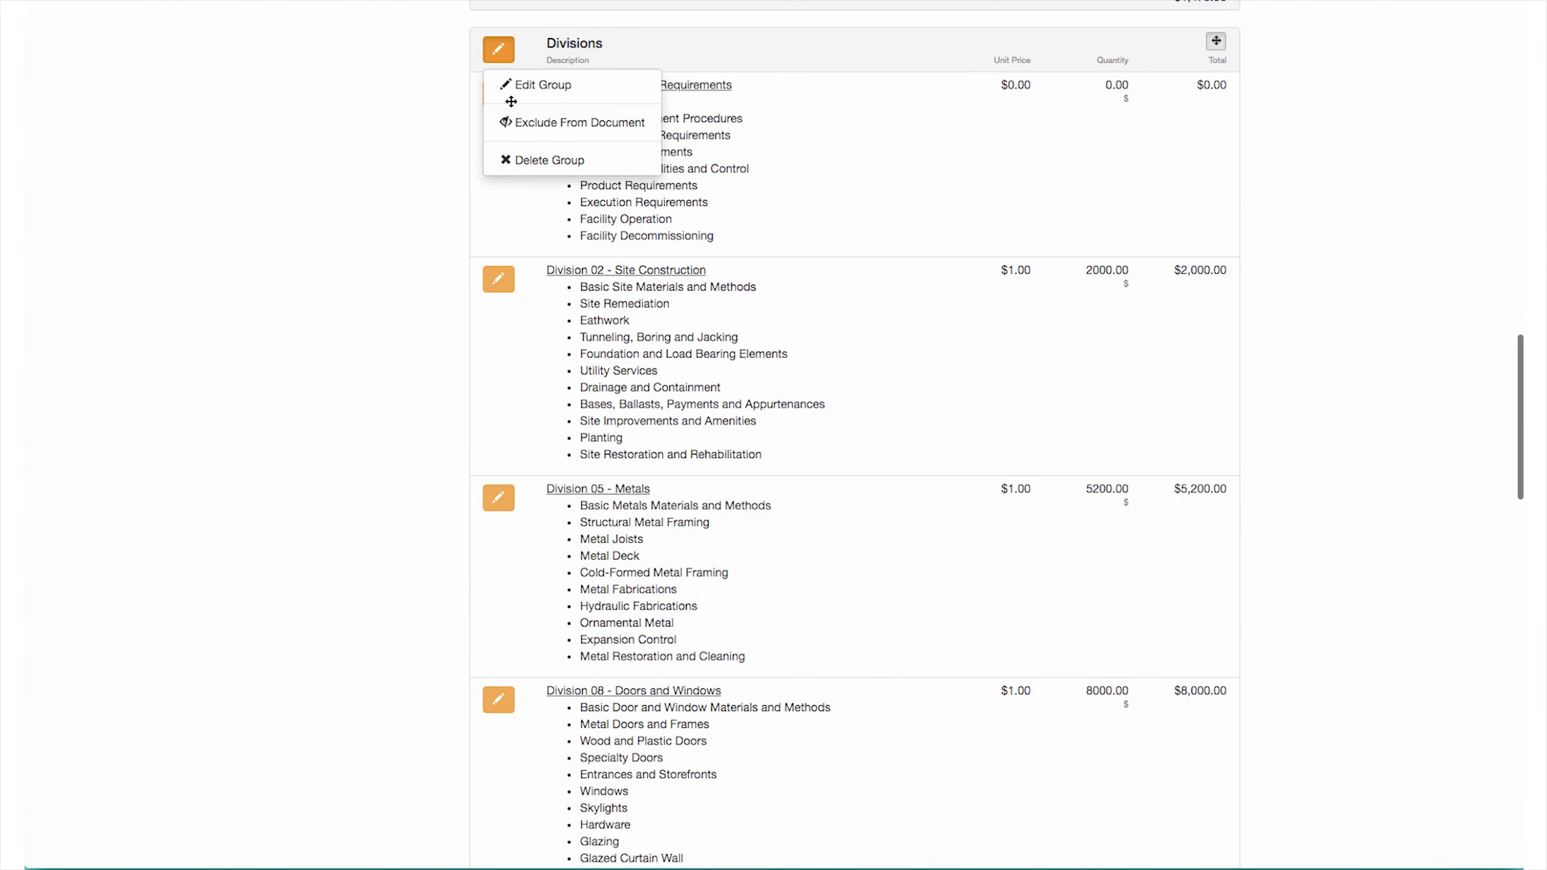
pyautogui.click(550, 87)
pyautogui.click(634, 141)
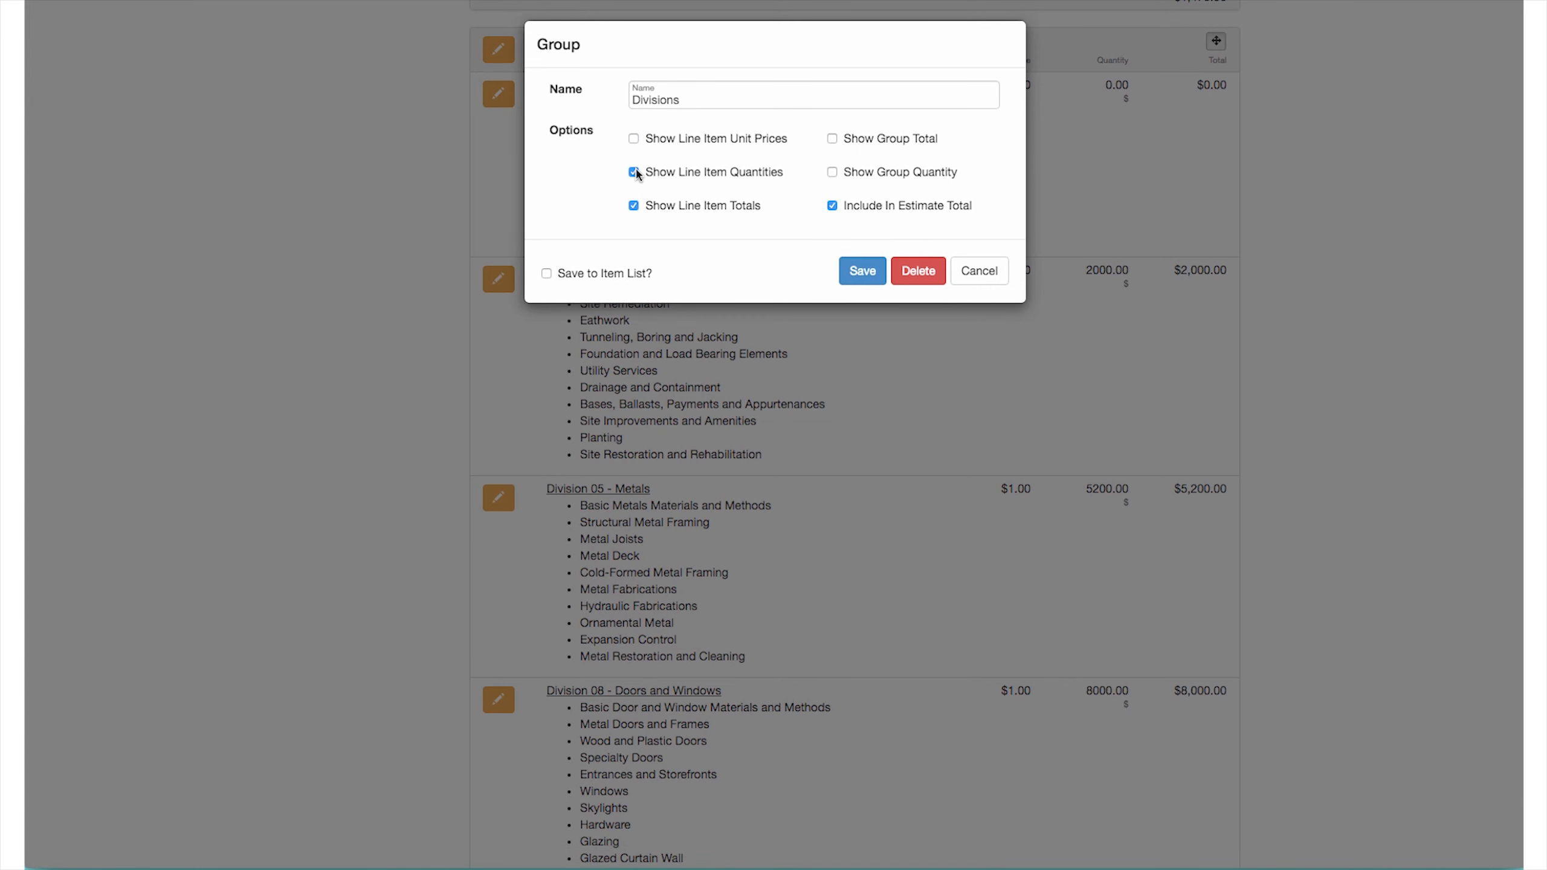
pyautogui.click(634, 173)
pyautogui.click(832, 139)
pyautogui.click(863, 271)
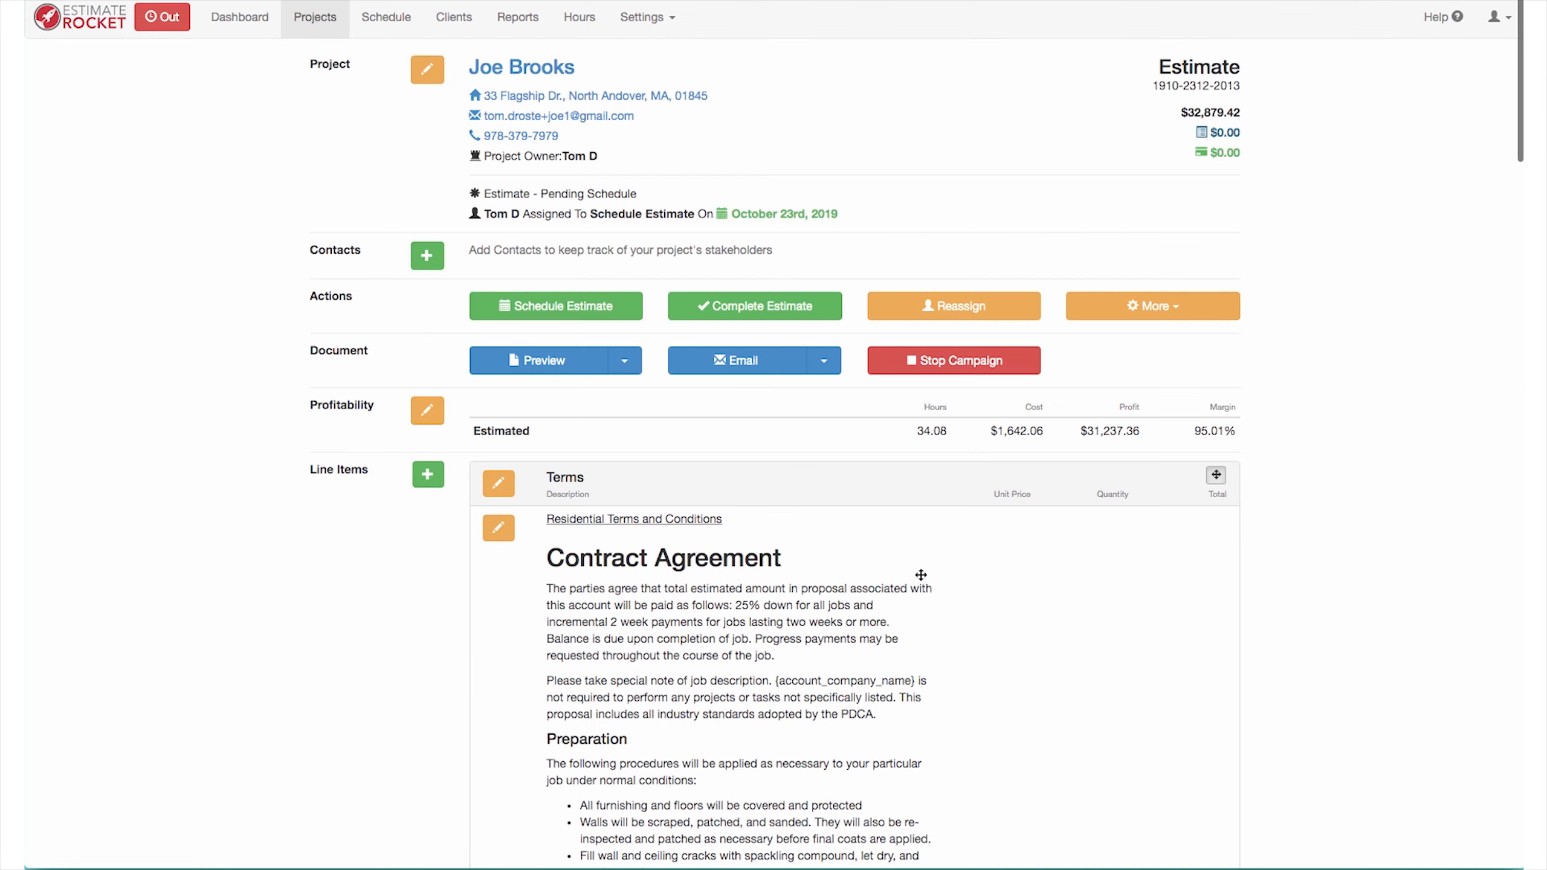
# Review the Divisions group's line items and totals and the labor and materials lists in the project estimate
pyautogui.scroll(-10, 918, 577)
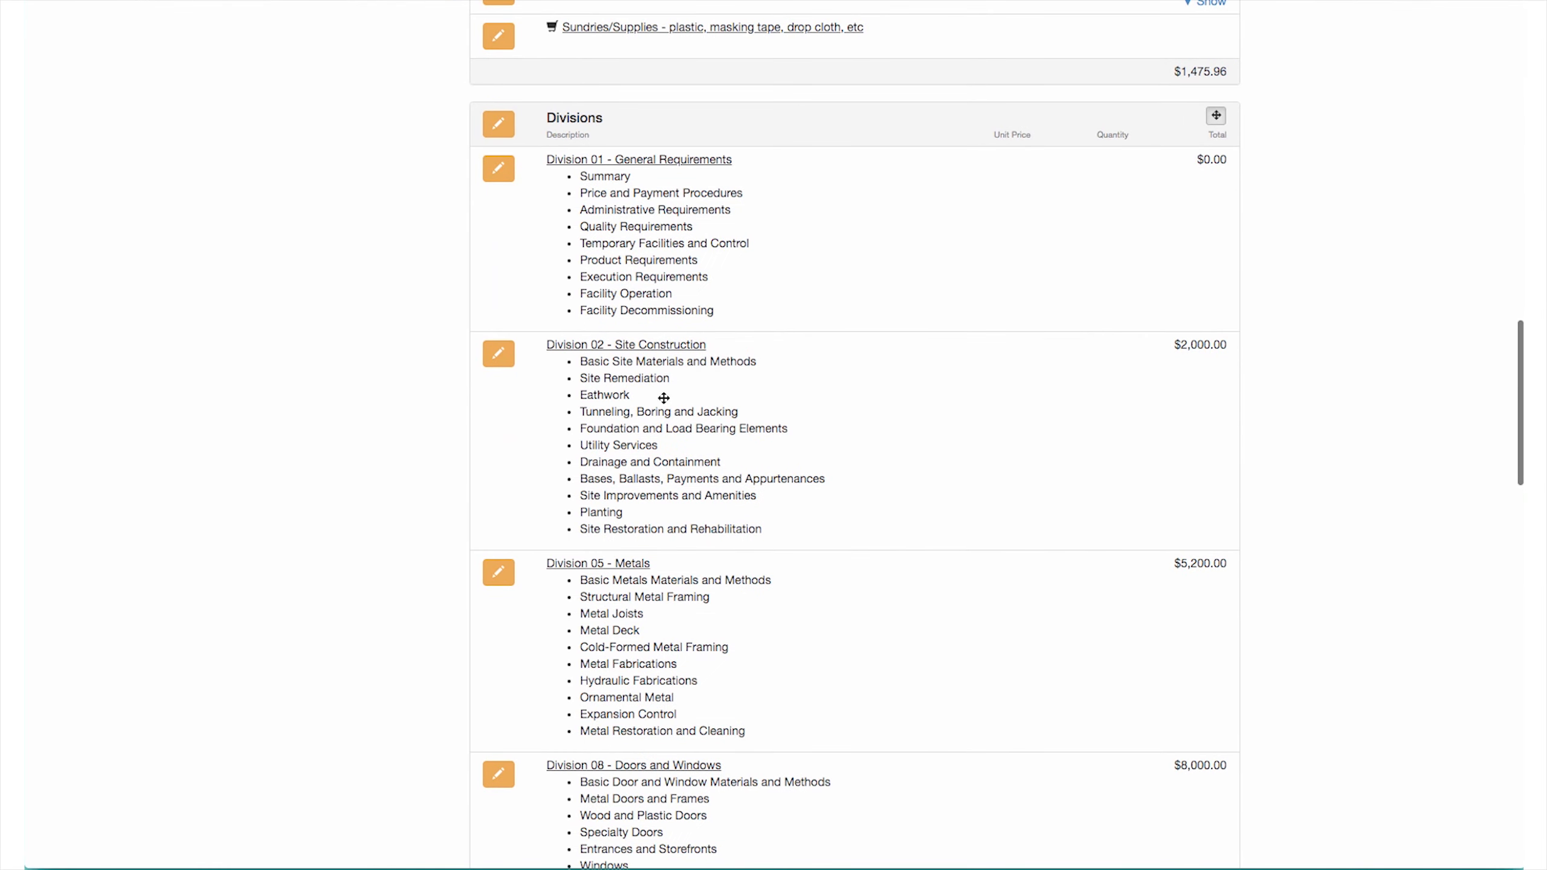
pyautogui.scroll(-7, 677, 469)
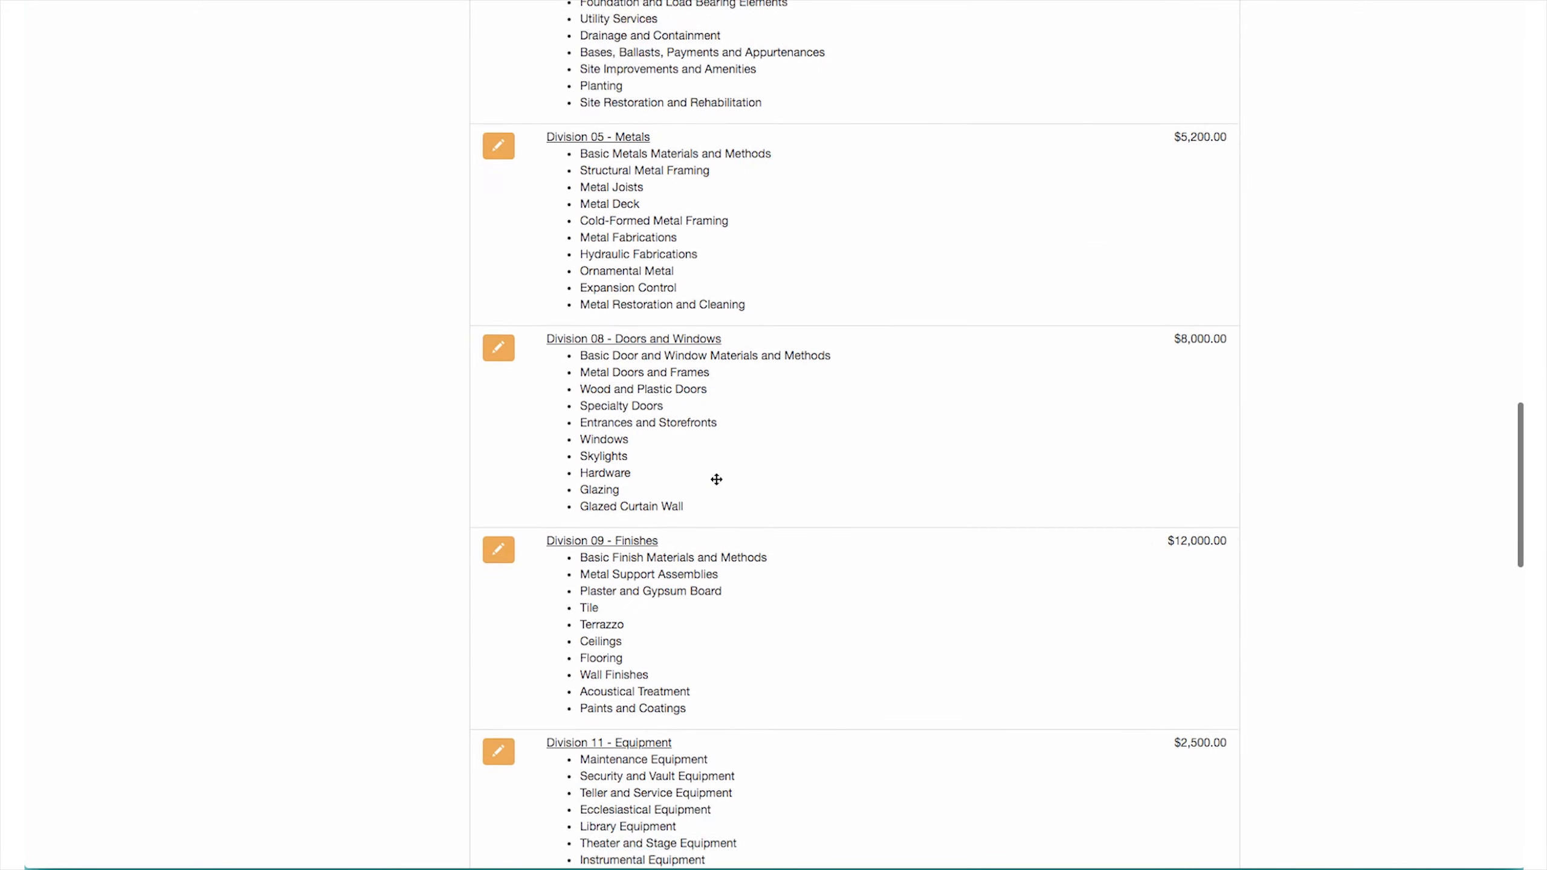
pyautogui.scroll(-4, 756, 615)
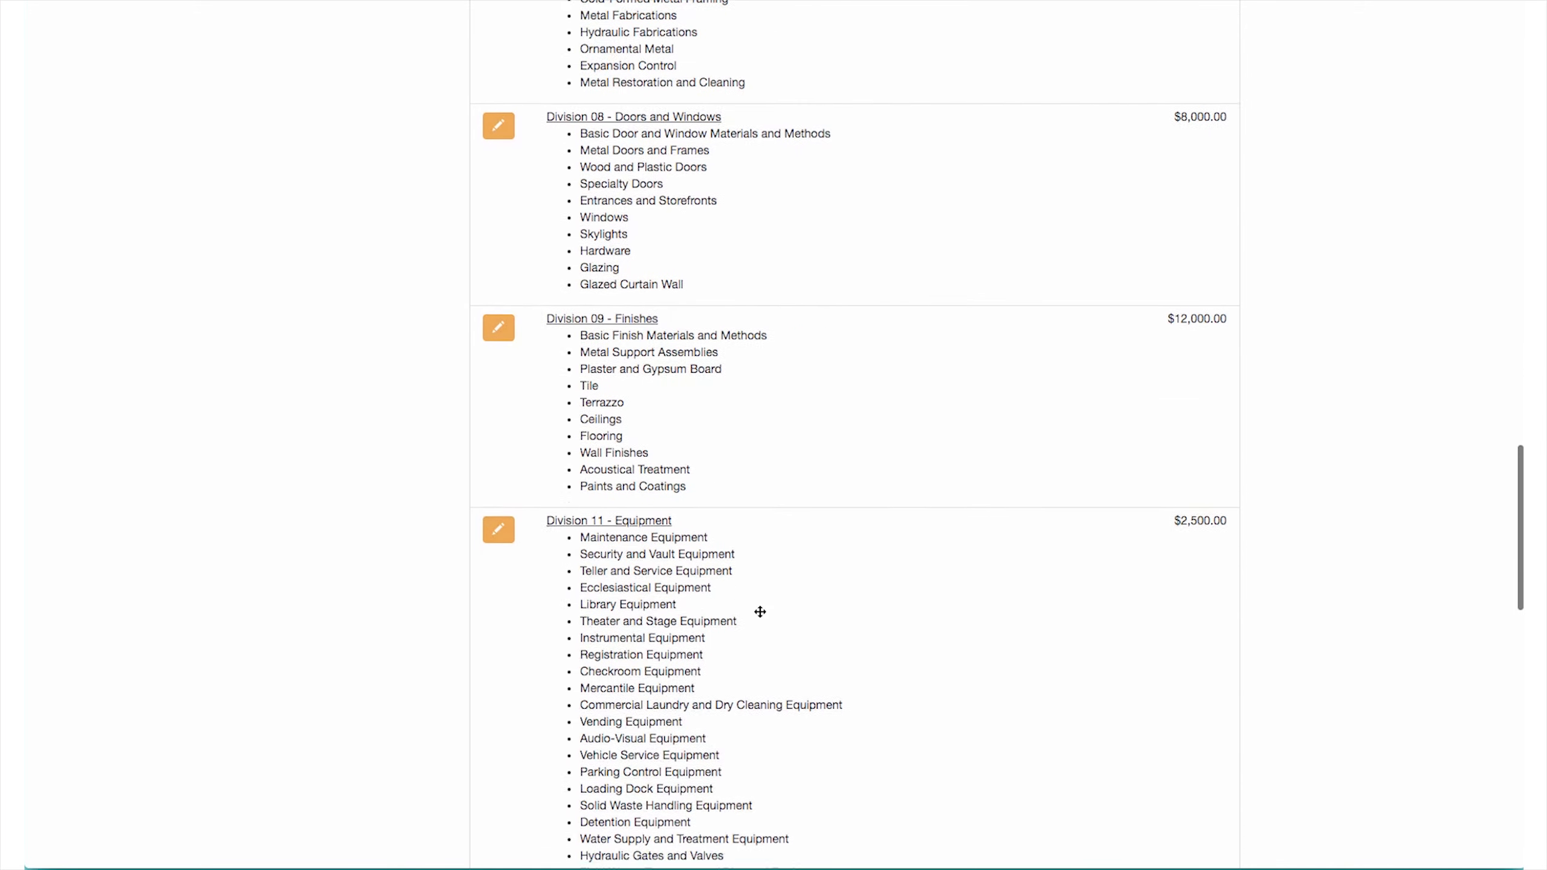
pyautogui.scroll(-15, 769, 602)
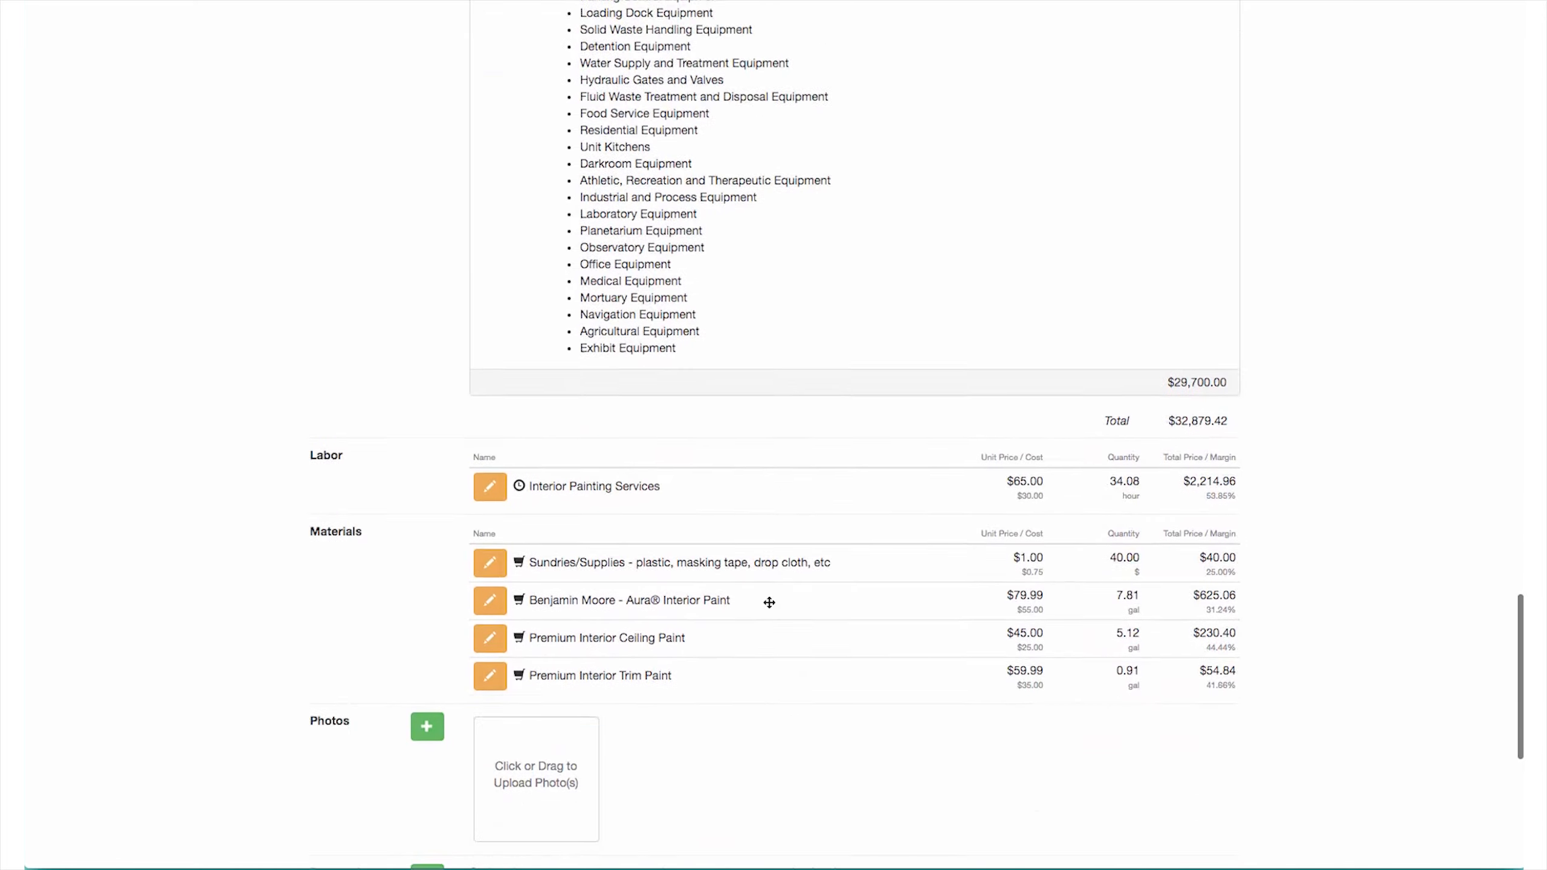
pyautogui.scroll(9, 768, 602)
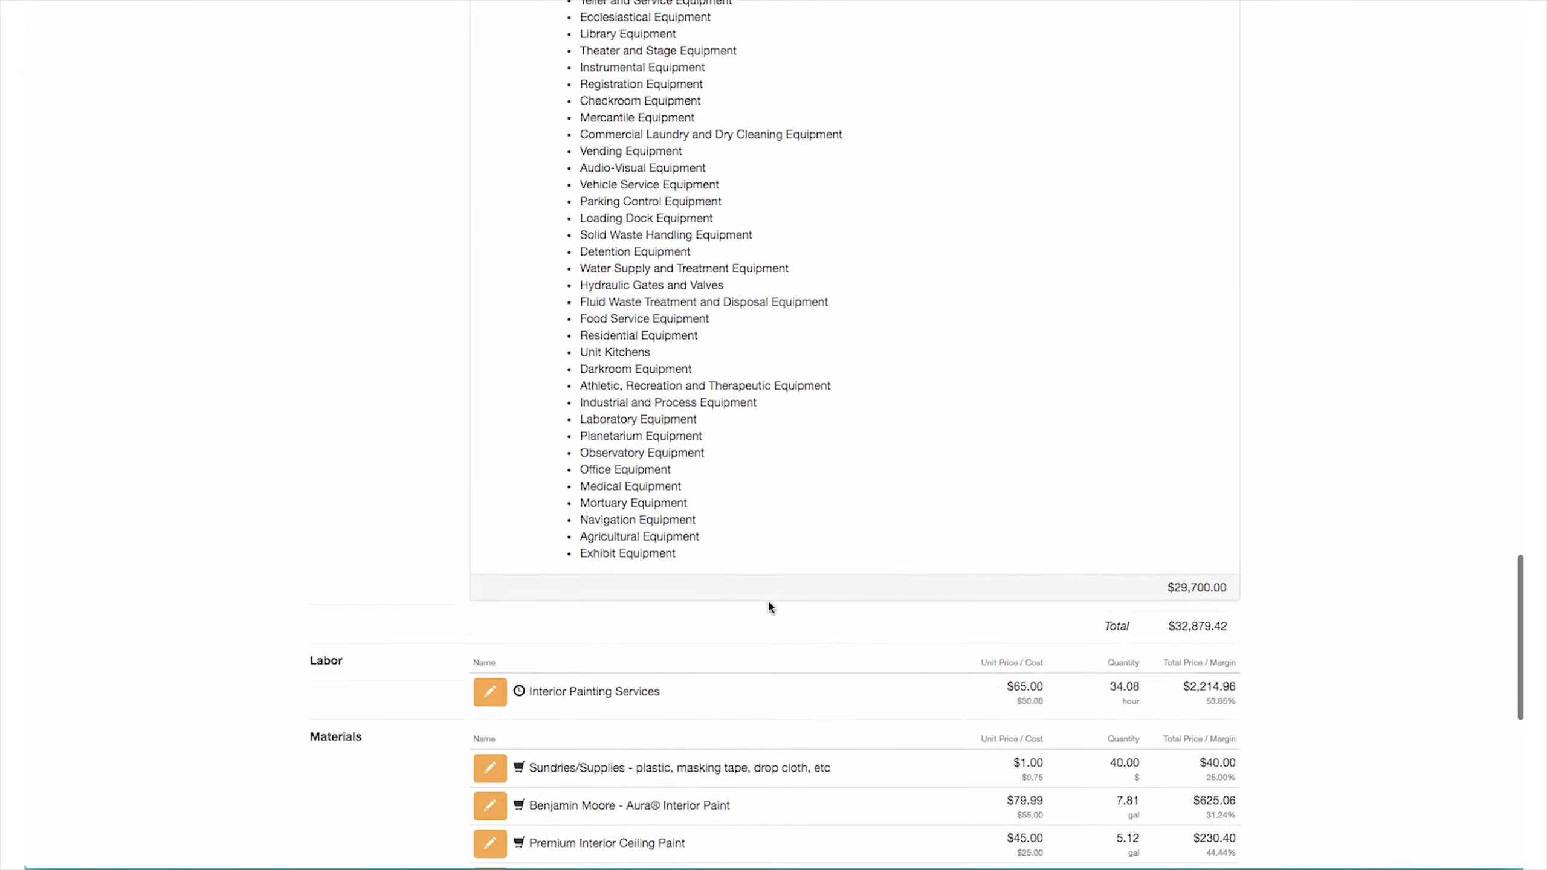
pyautogui.scroll(20, 770, 602)
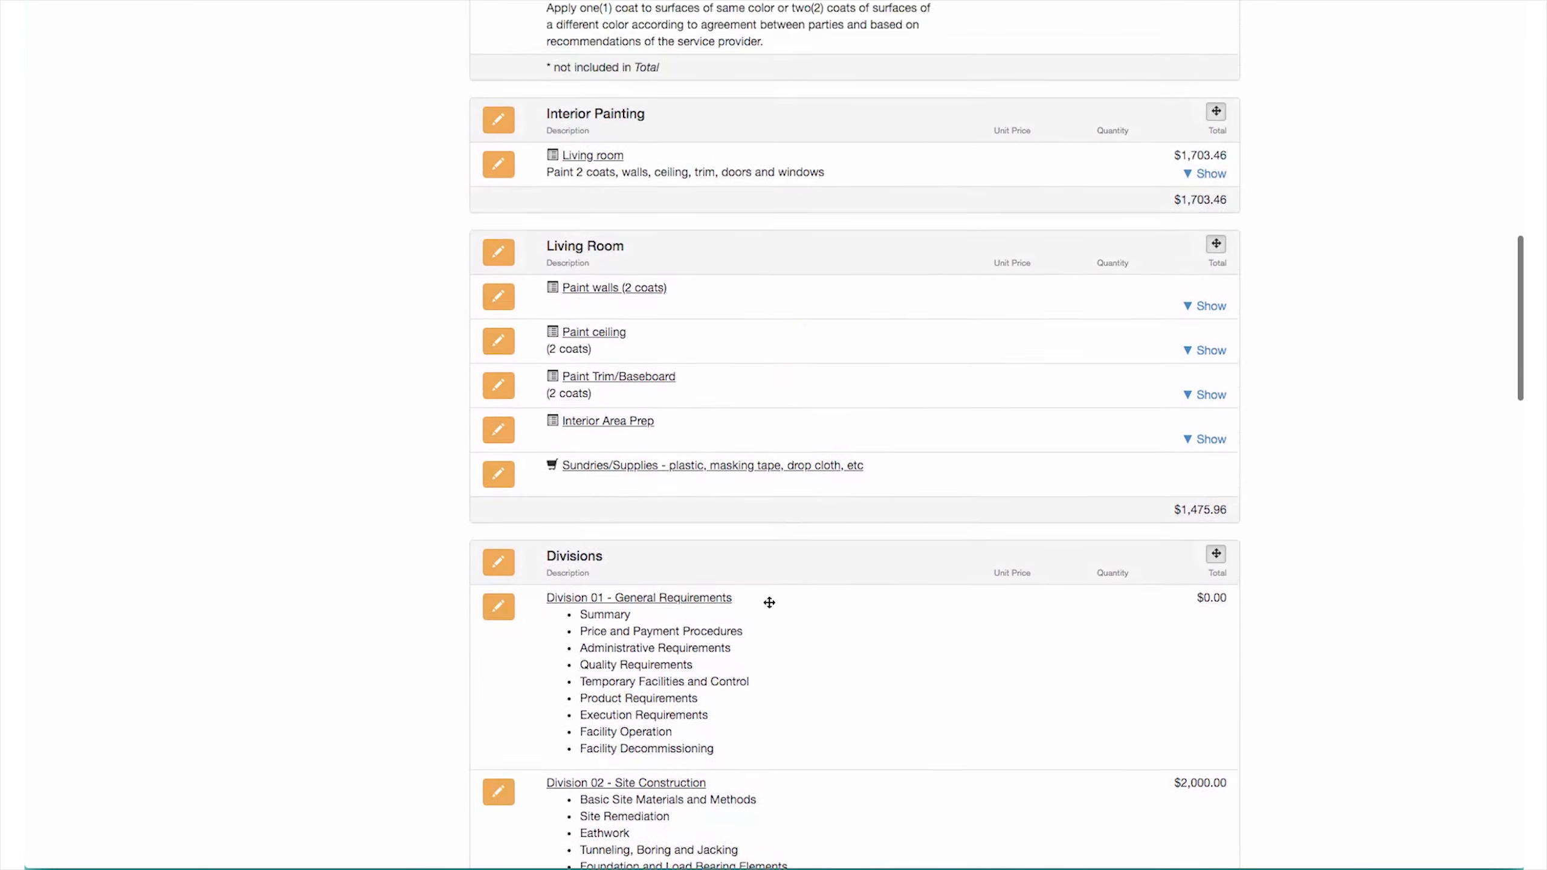
pyautogui.scroll(18, 770, 602)
pyautogui.scroll(-5, 774, 488)
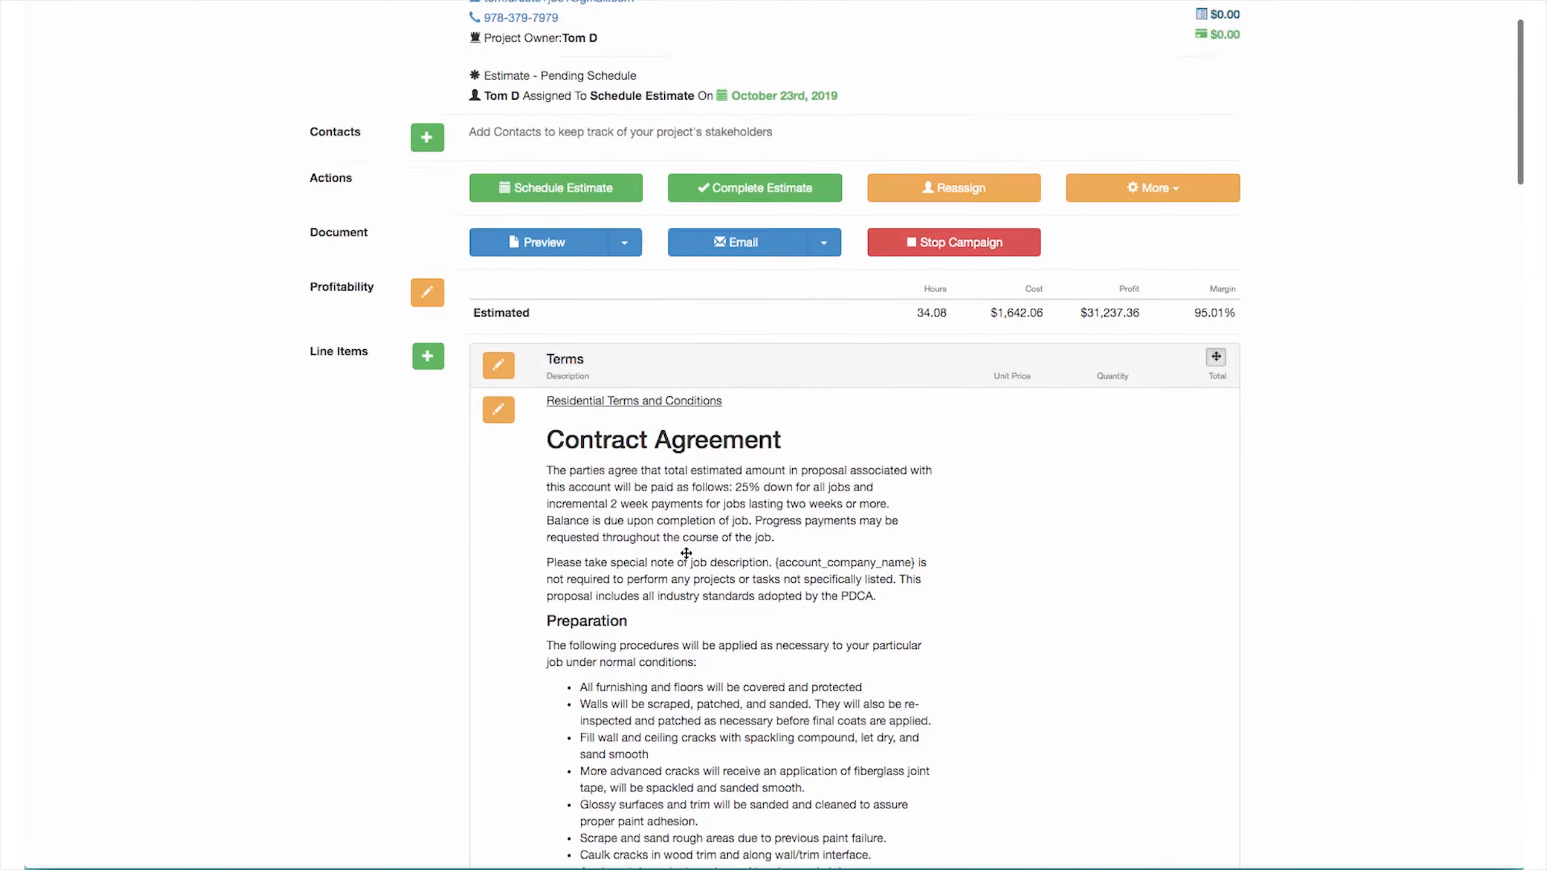
# Open the Remodel Bathroom line item template, examine its entries and description, and close it without saving
pyautogui.click(430, 283)
pyautogui.scroll(-5, 386, 385)
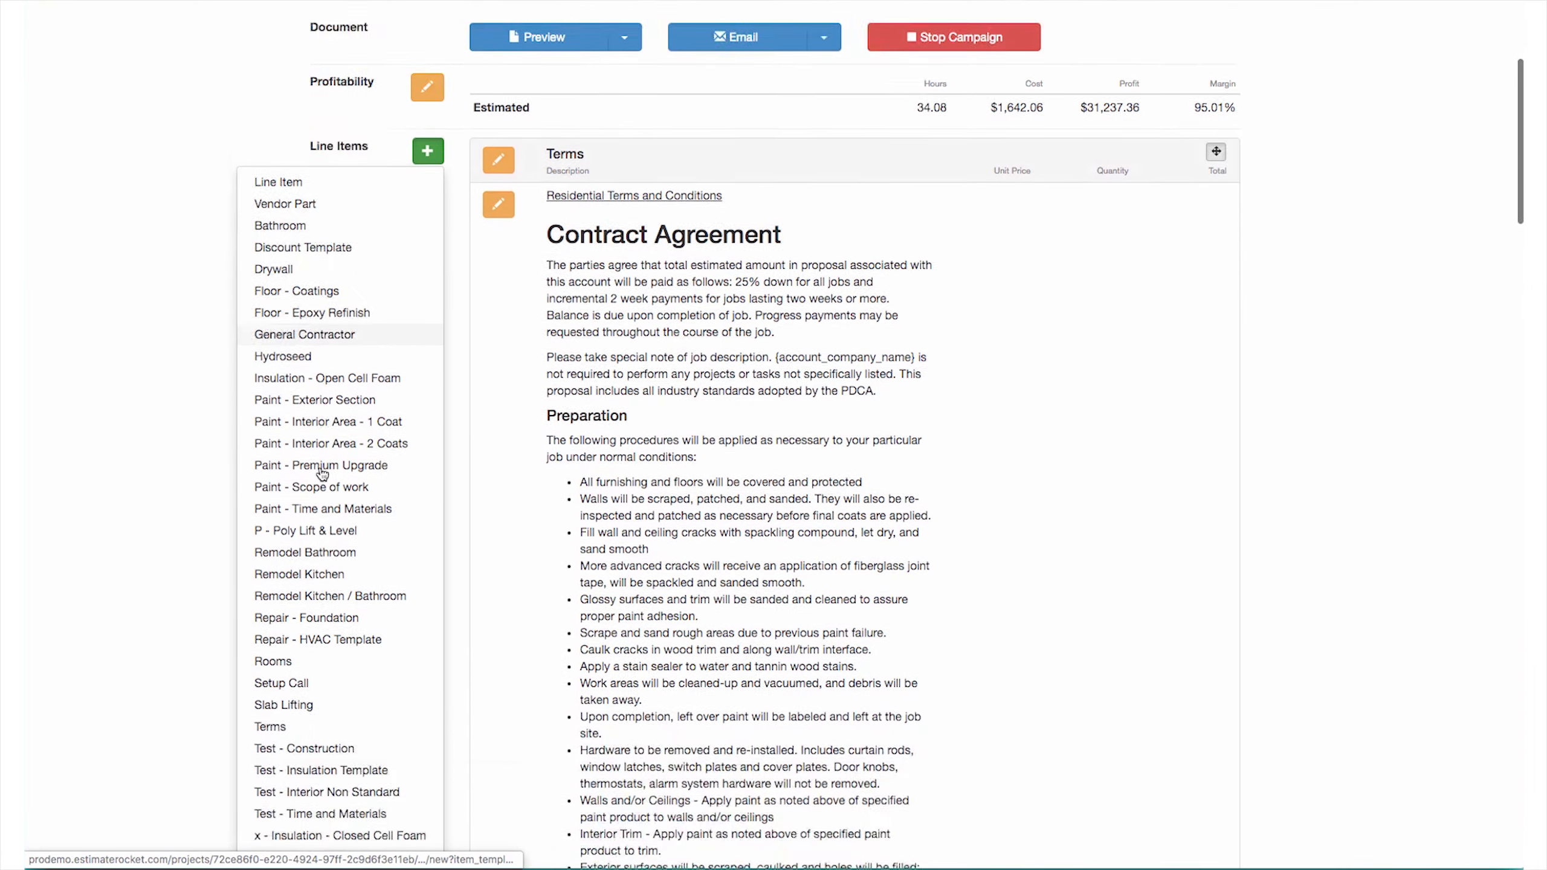
pyautogui.scroll(5, 378, 590)
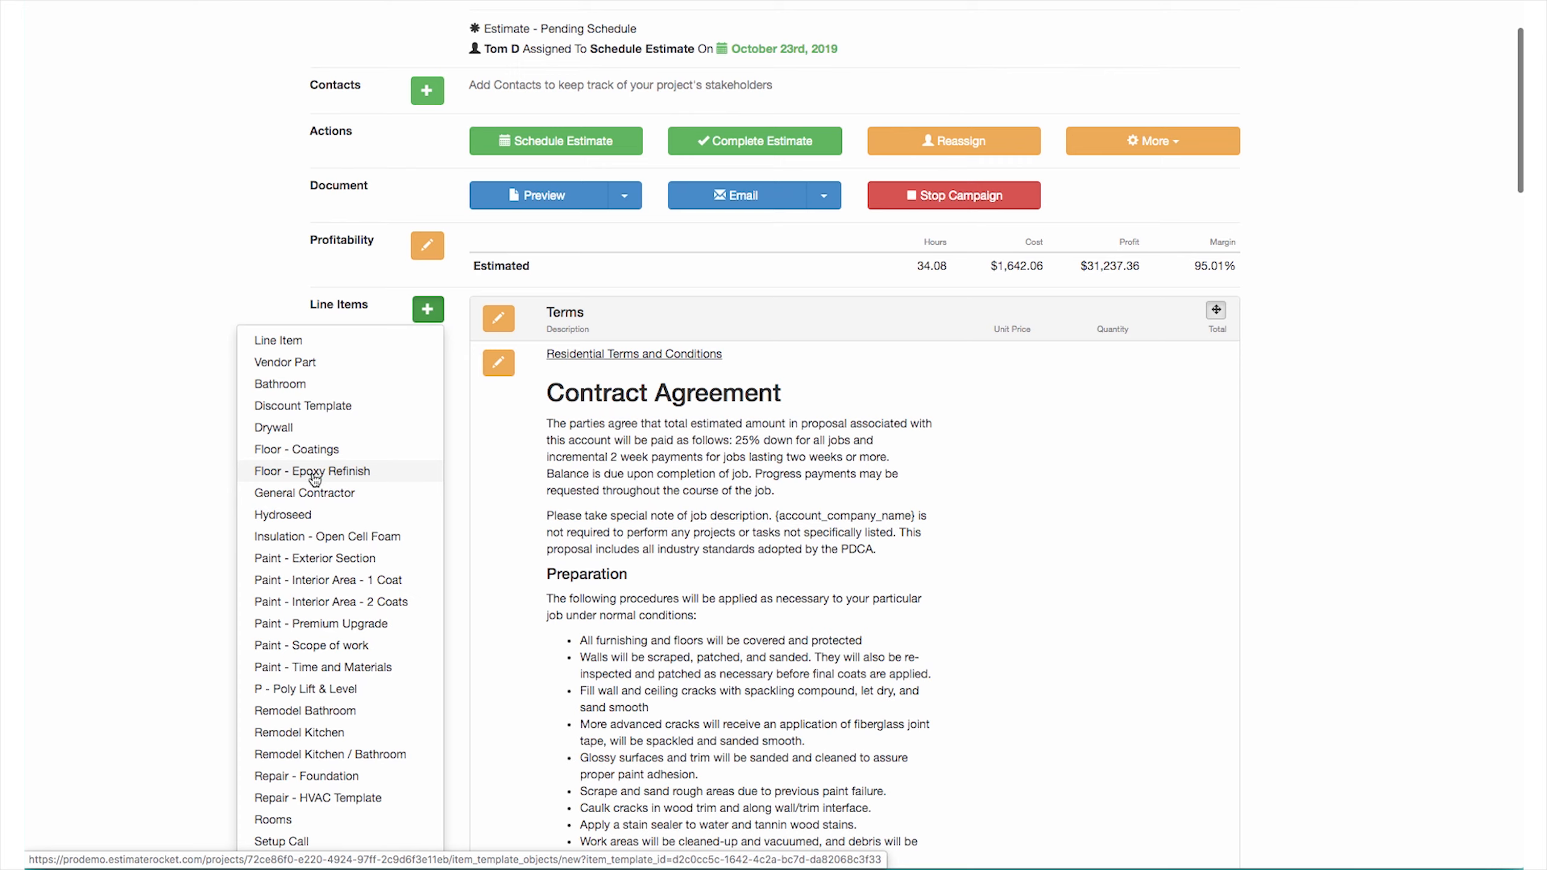
pyautogui.scroll(-1, 314, 479)
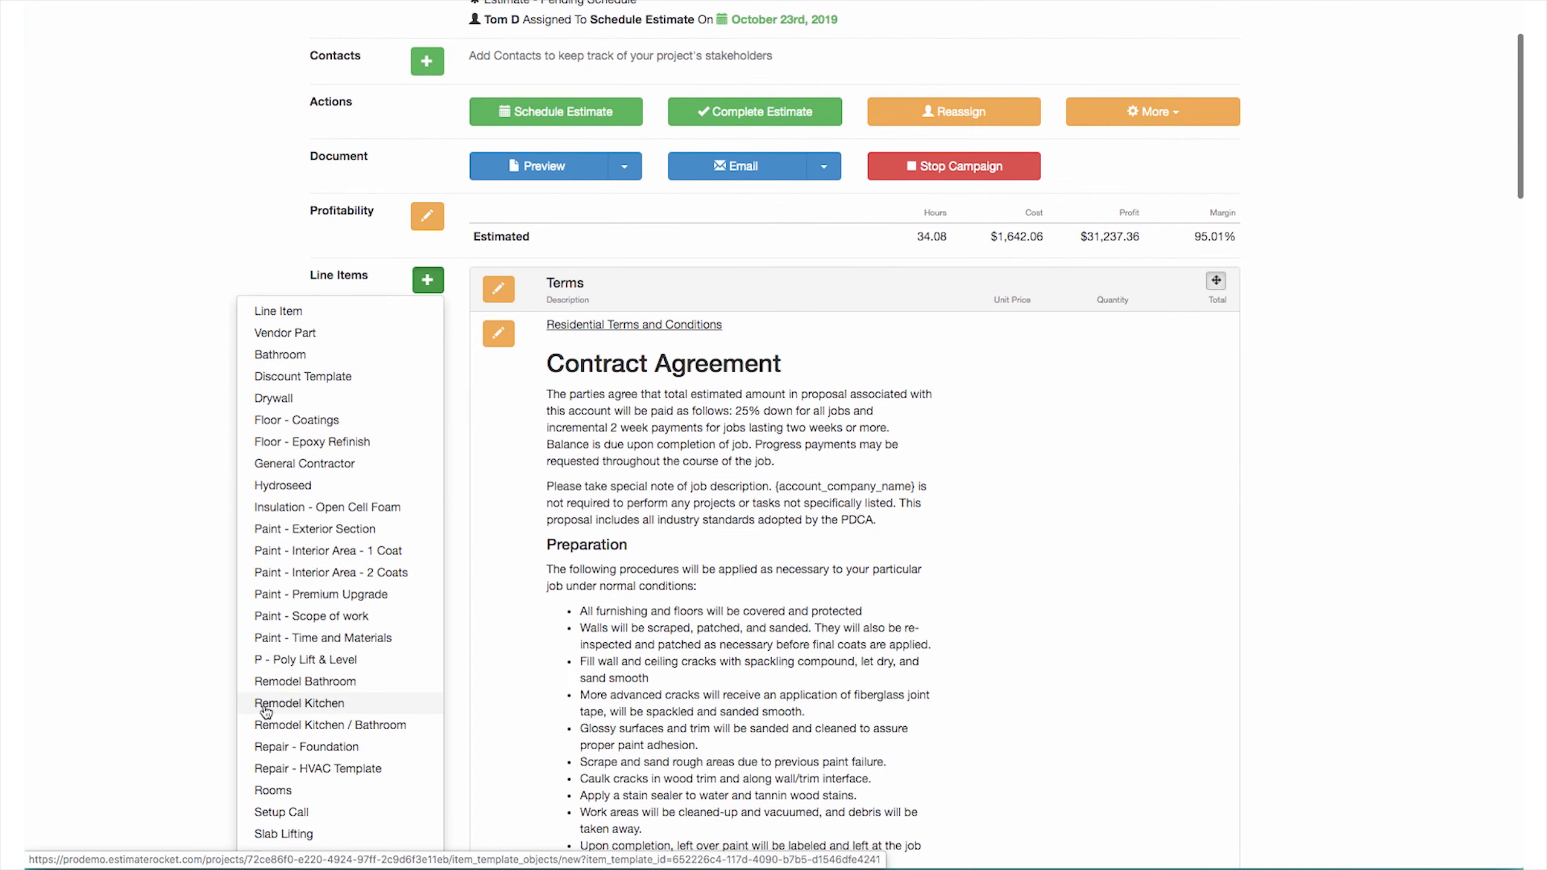
pyautogui.scroll(-4, 301, 771)
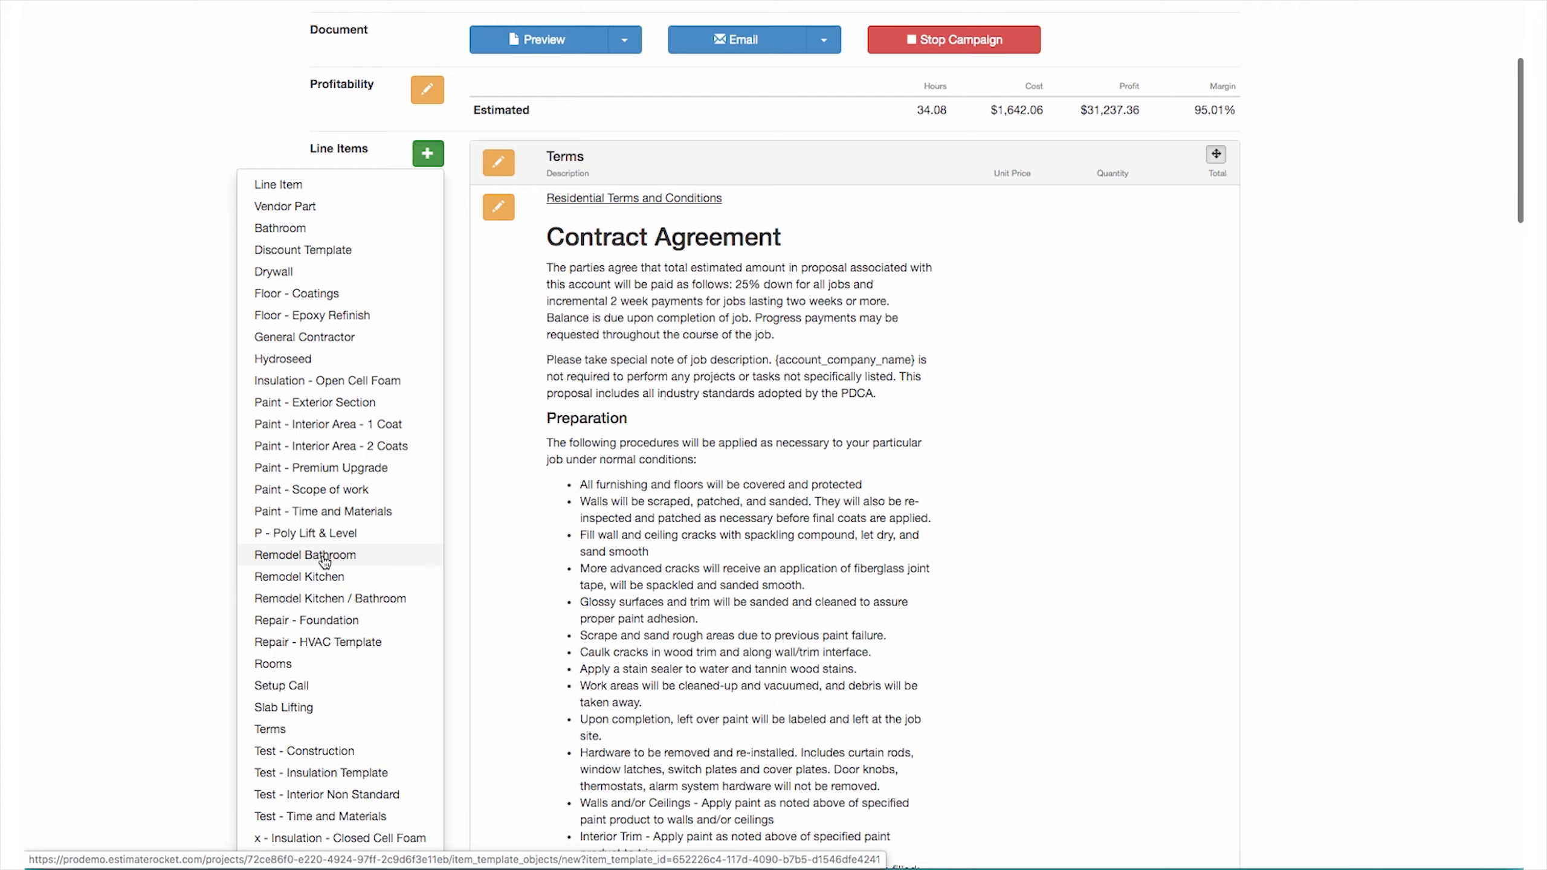
pyautogui.click(324, 562)
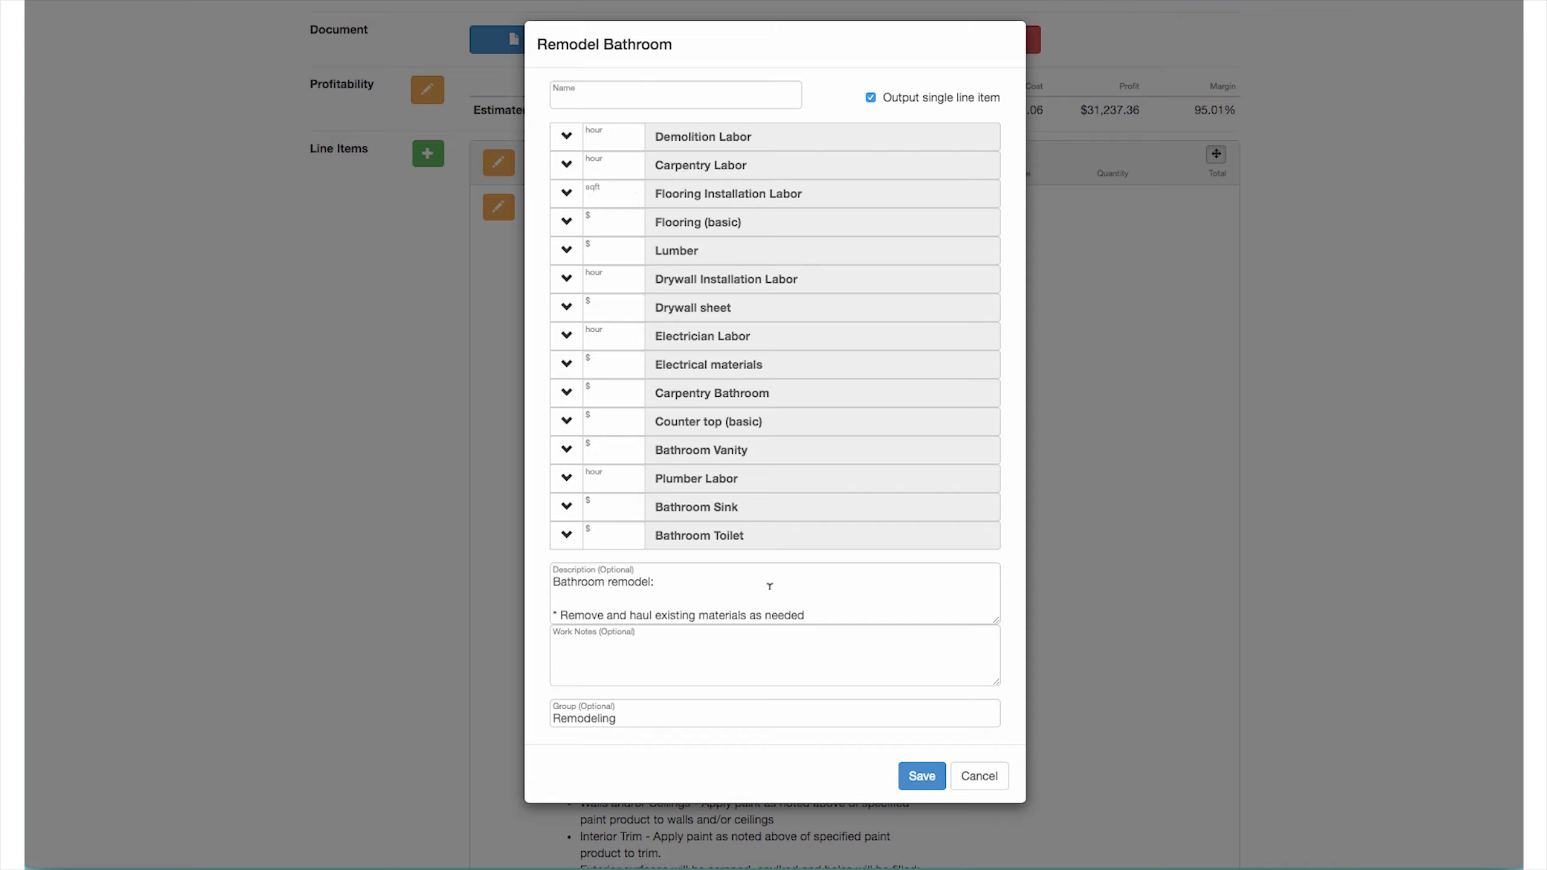
pyautogui.scroll(-5, 763, 591)
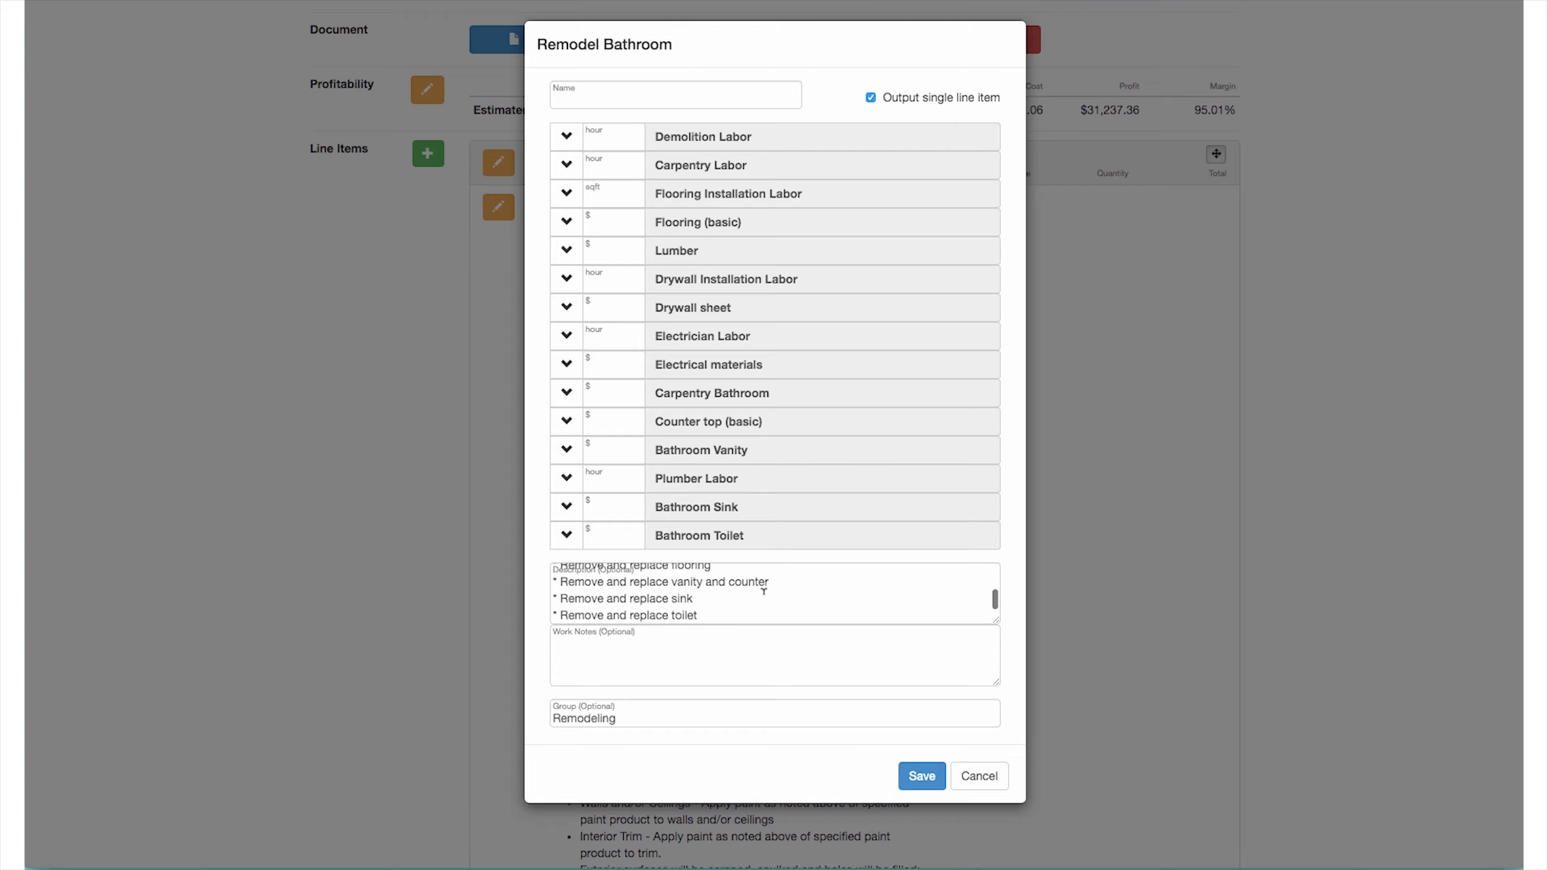
pyautogui.scroll(5, 764, 591)
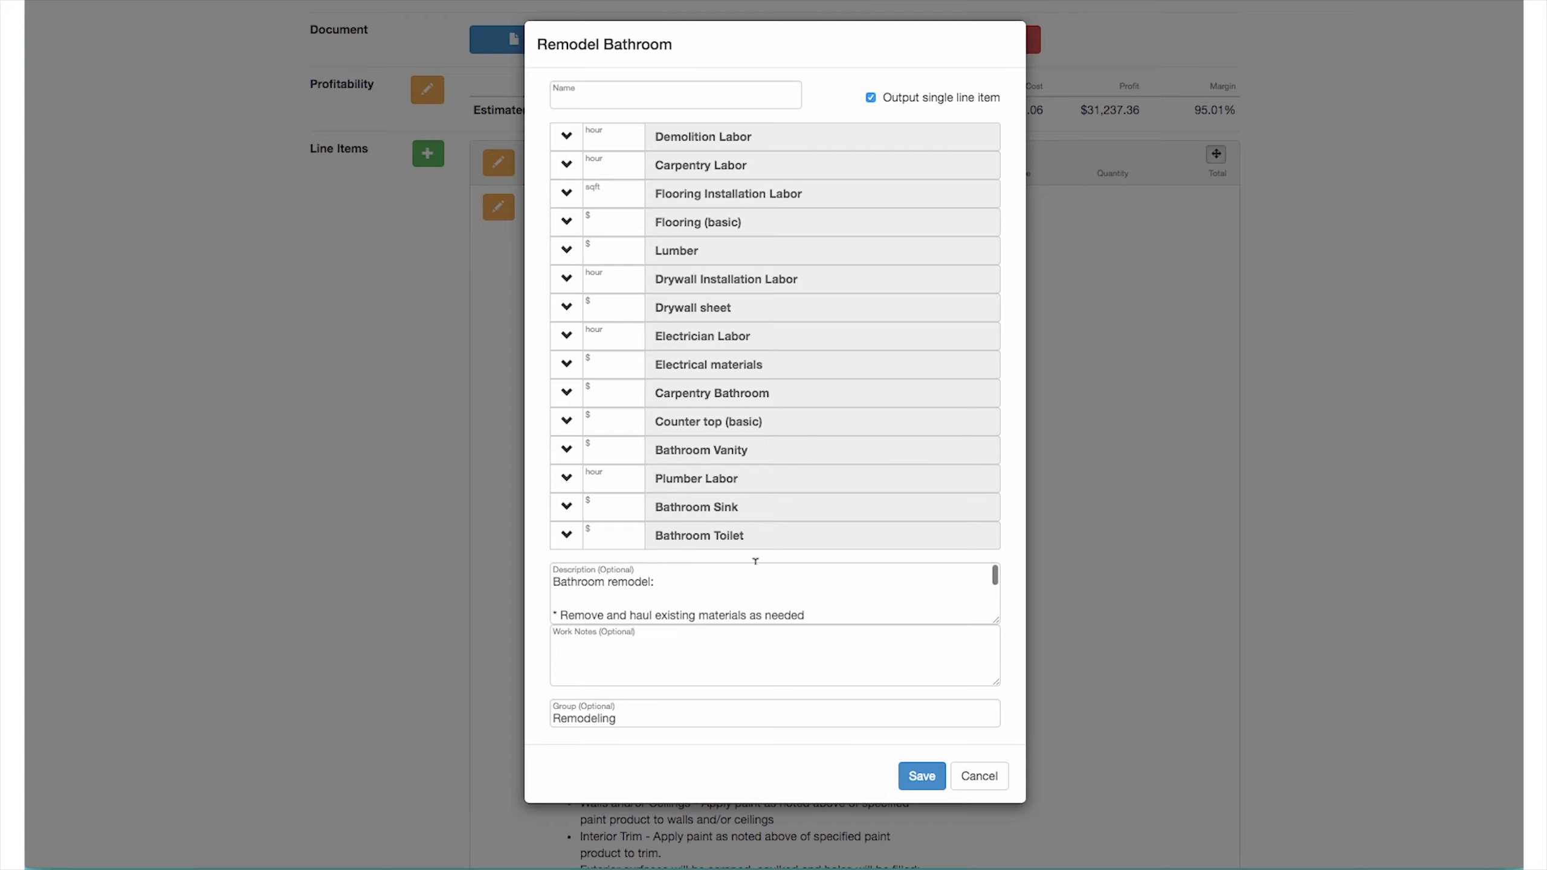
pyautogui.click(691, 95)
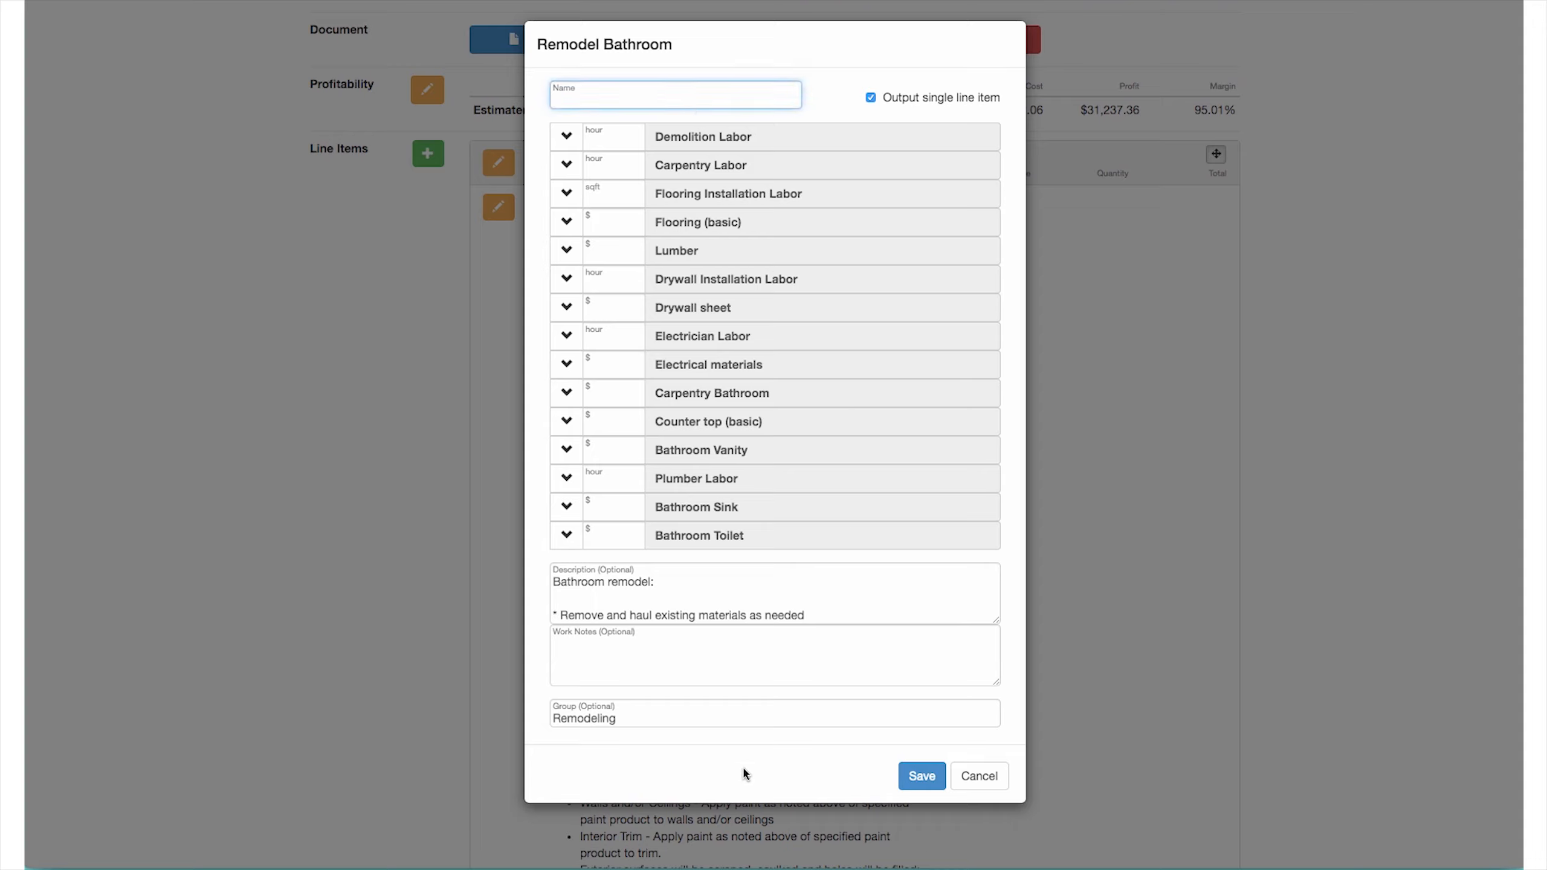
pyautogui.click(978, 778)
# Open a new time entry form from the project's Hours section and close it without saving
pyautogui.scroll(3, 859, 597)
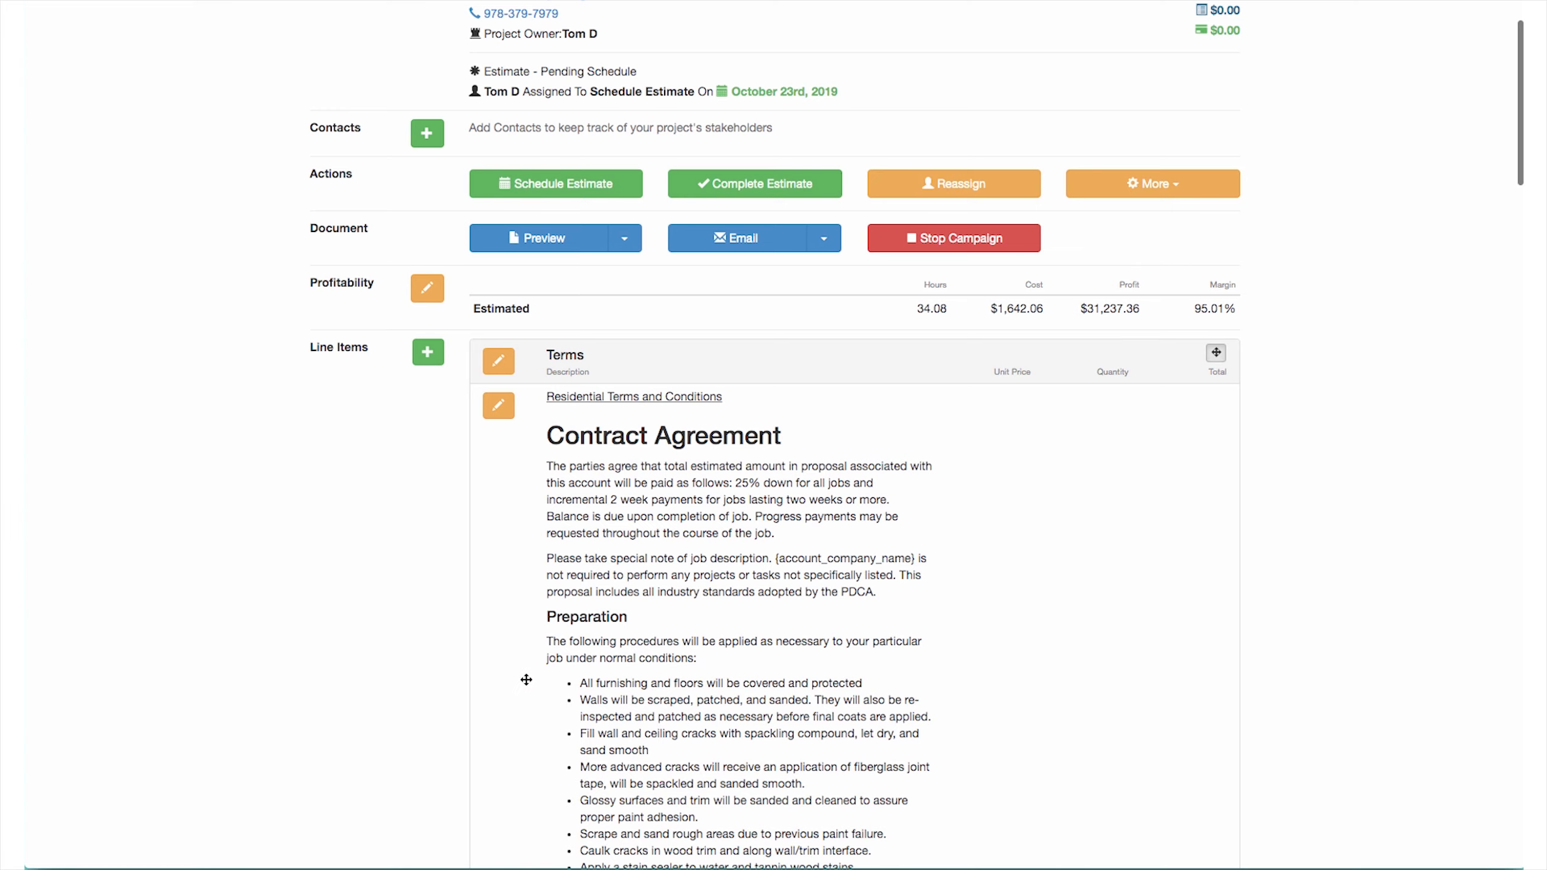
pyautogui.scroll(-15, 526, 676)
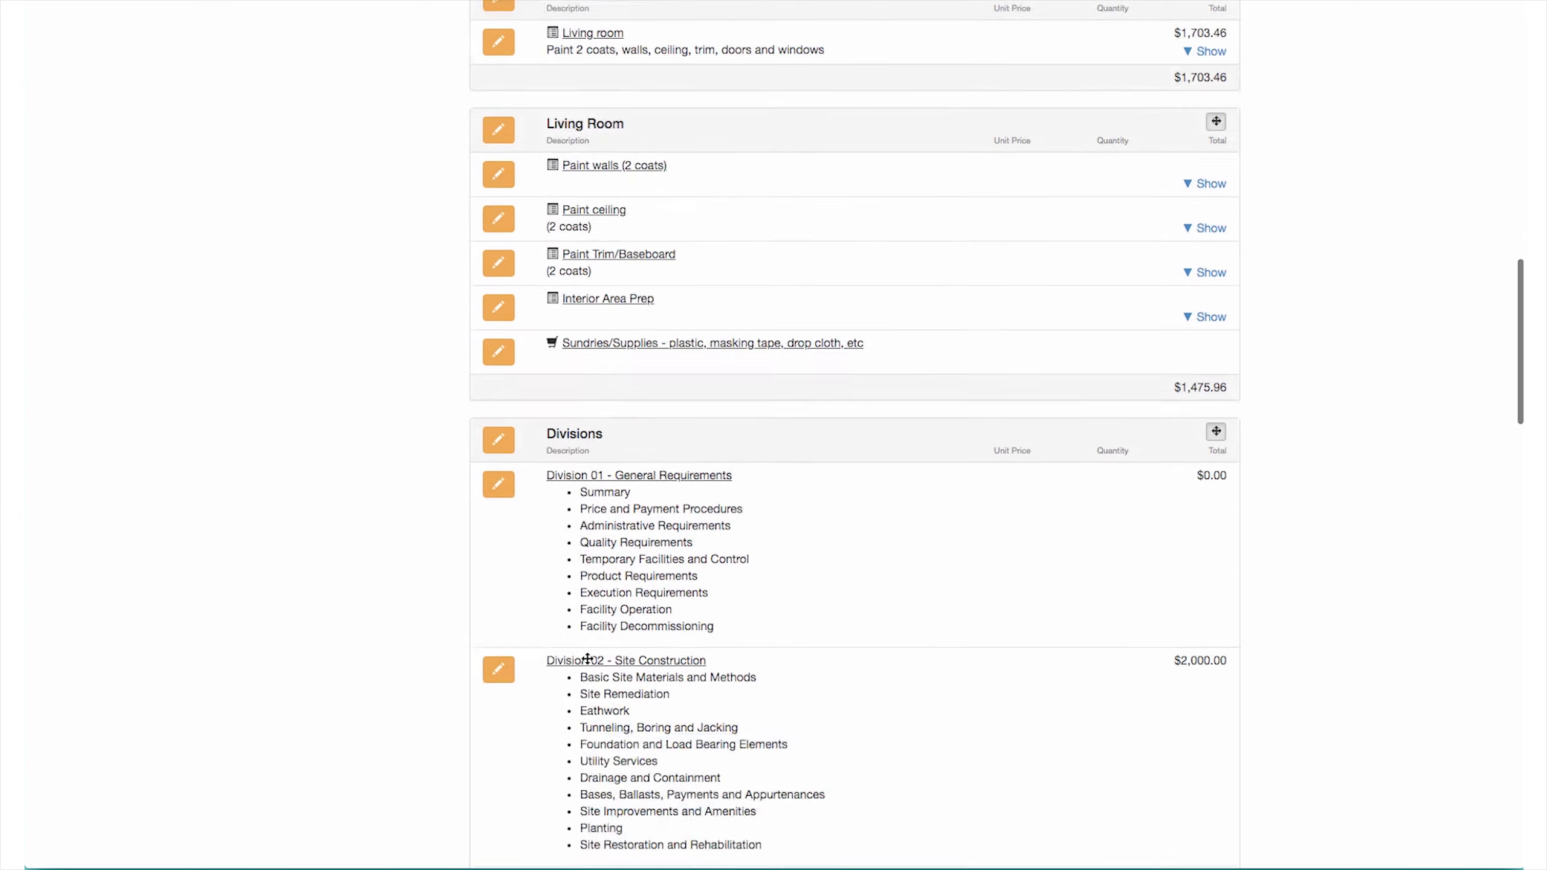
pyautogui.scroll(-20, 588, 658)
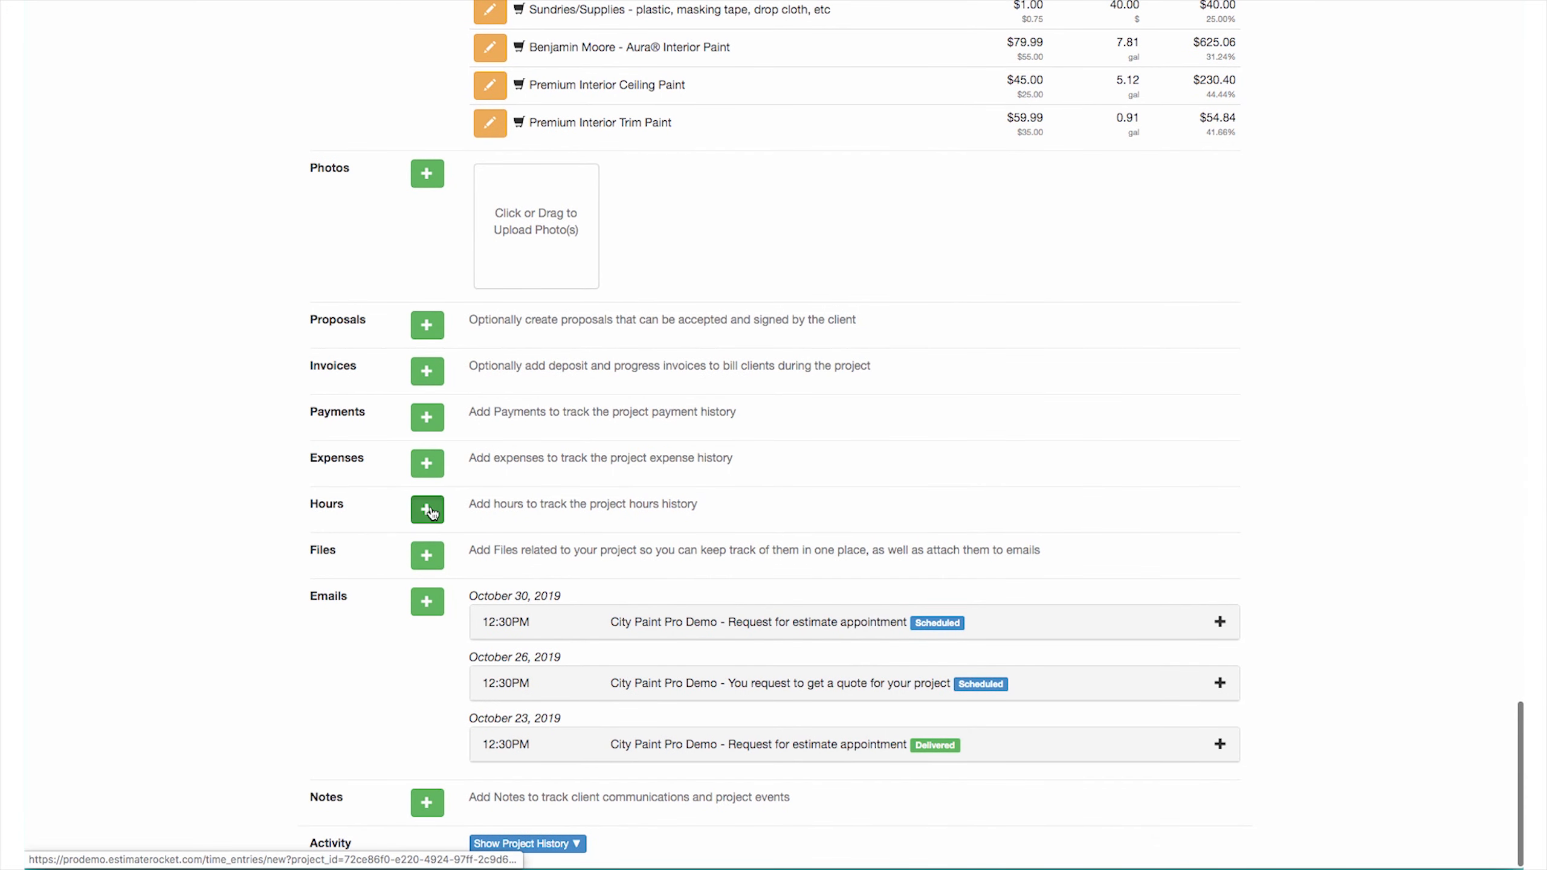
pyautogui.click(430, 511)
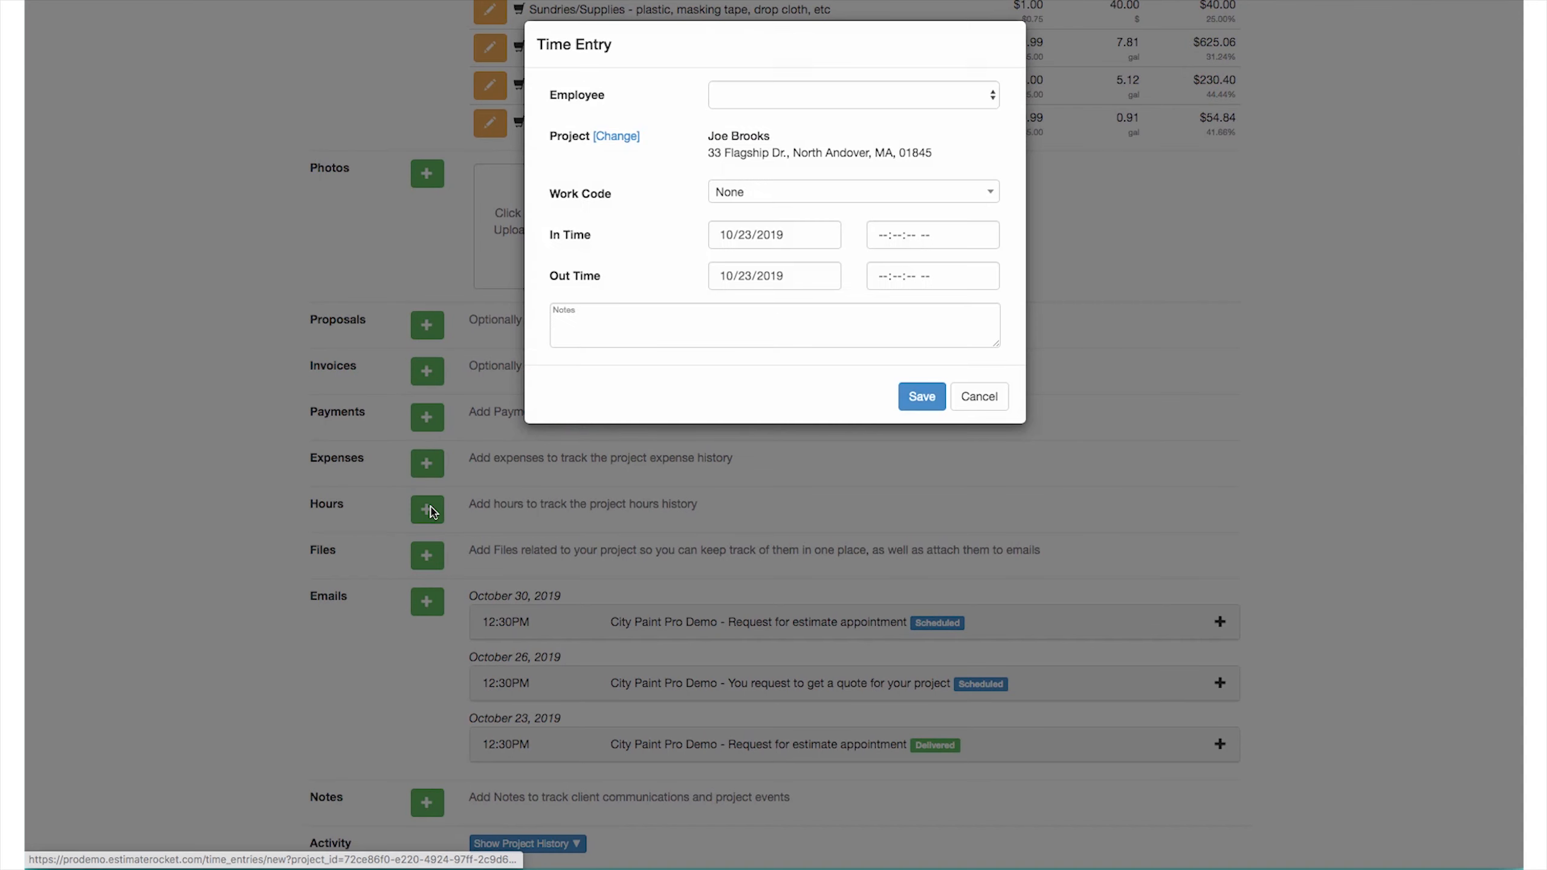
pyautogui.click(979, 397)
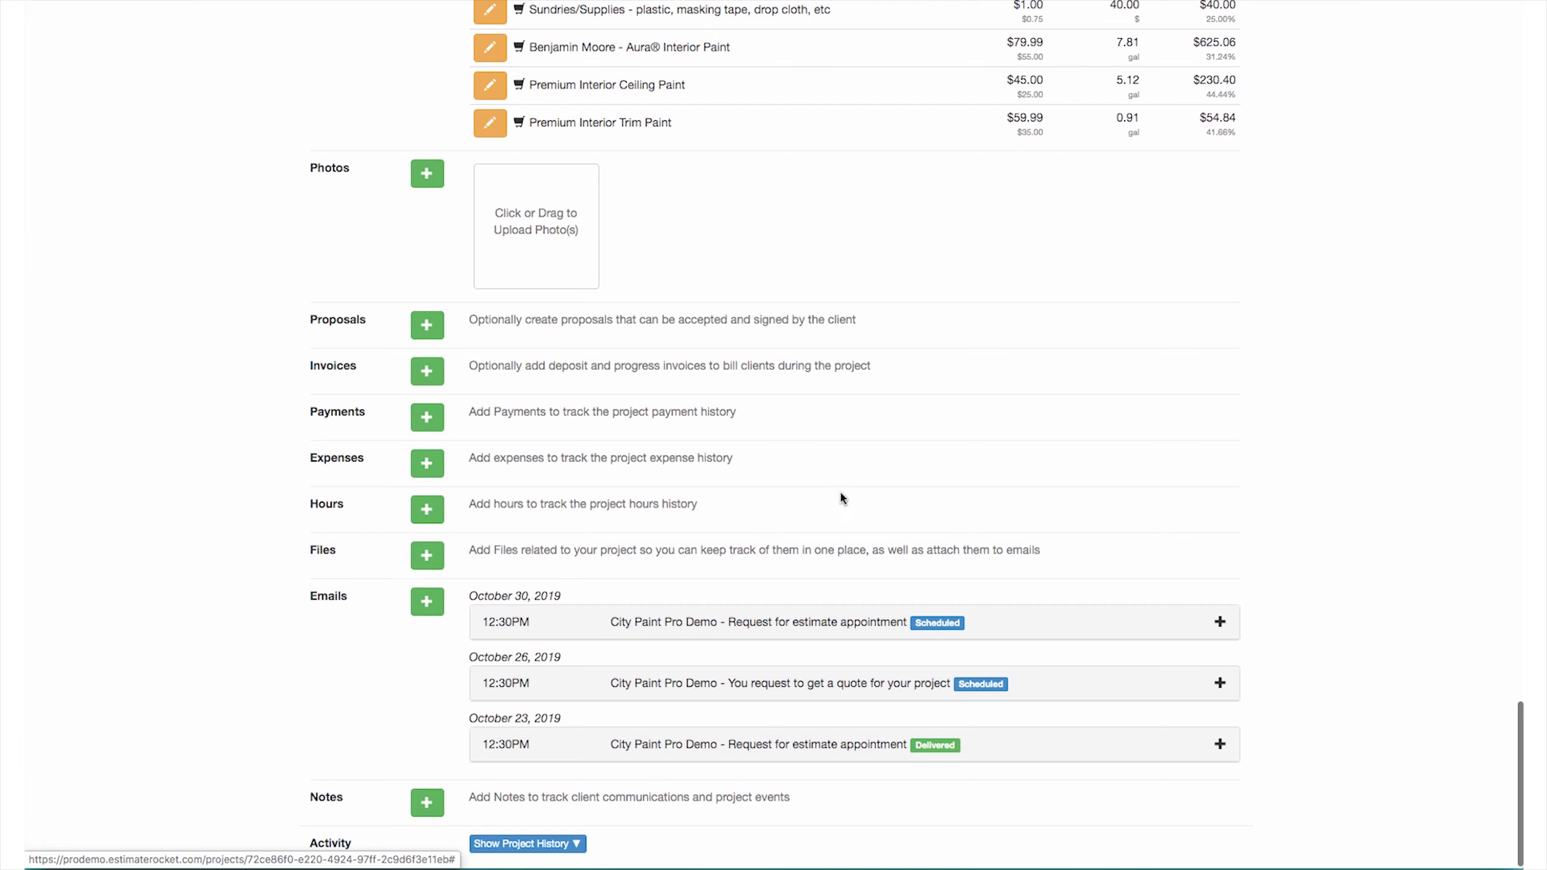
# Open a new project expense form, view the available expense types, and close it without saving
pyautogui.click(429, 465)
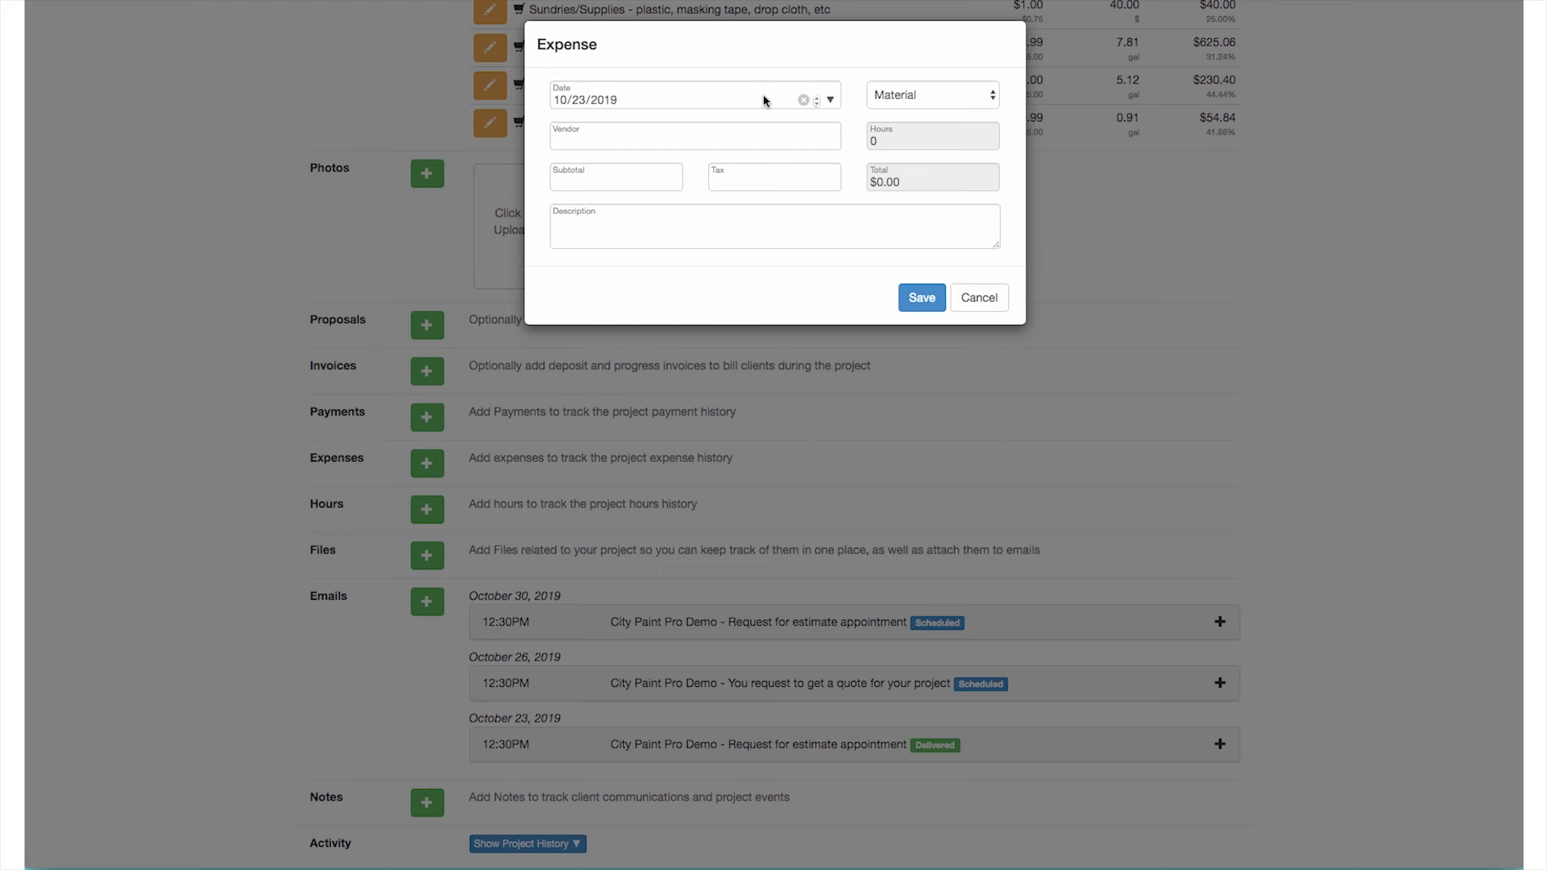
pyautogui.click(973, 97)
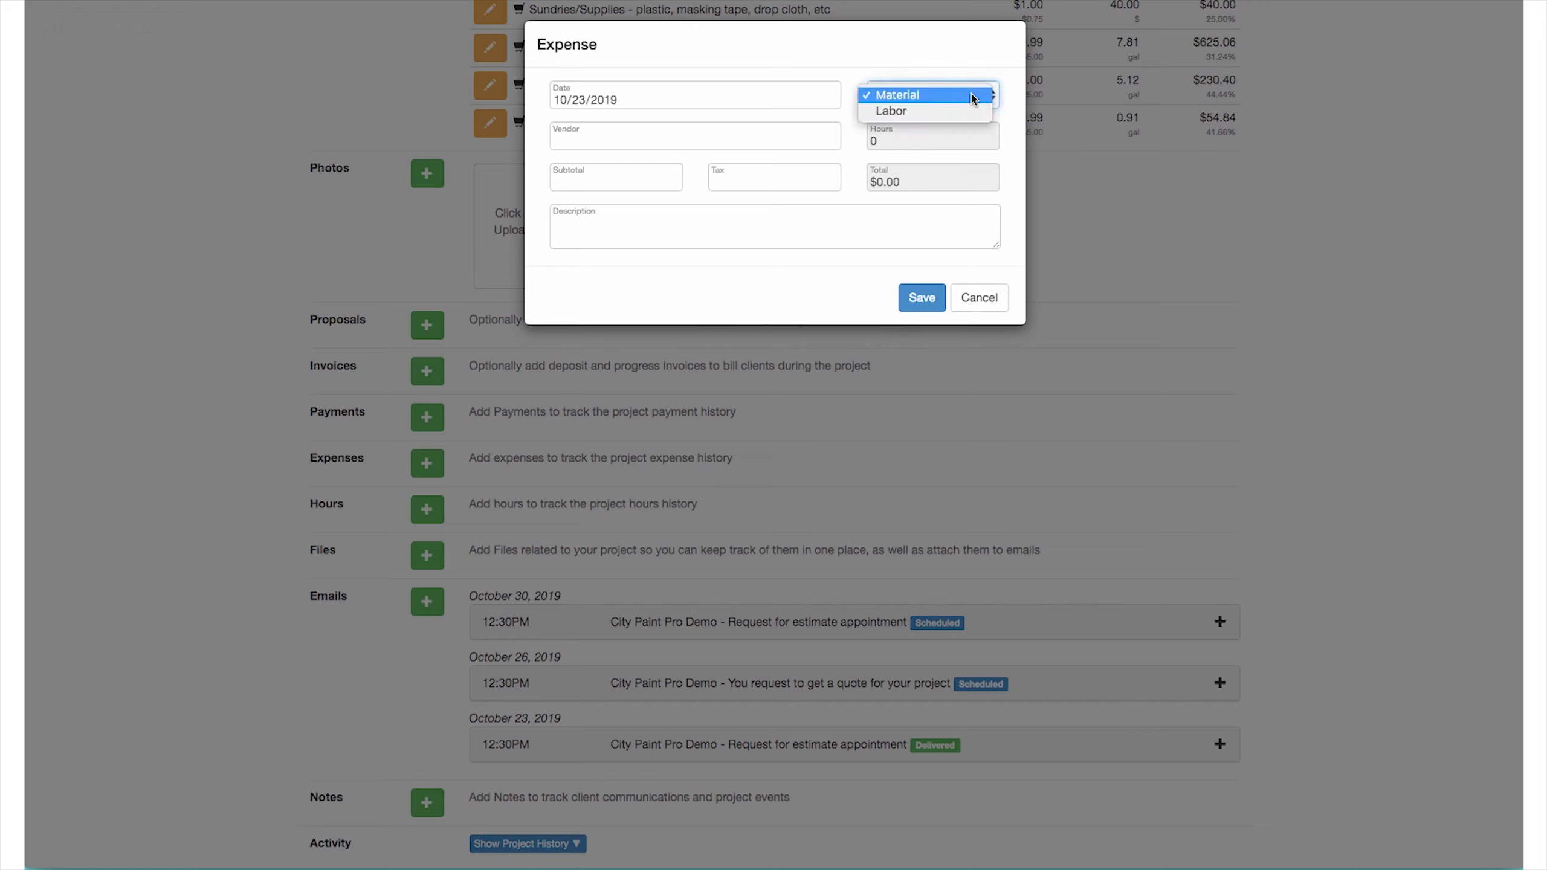
pyautogui.click(943, 61)
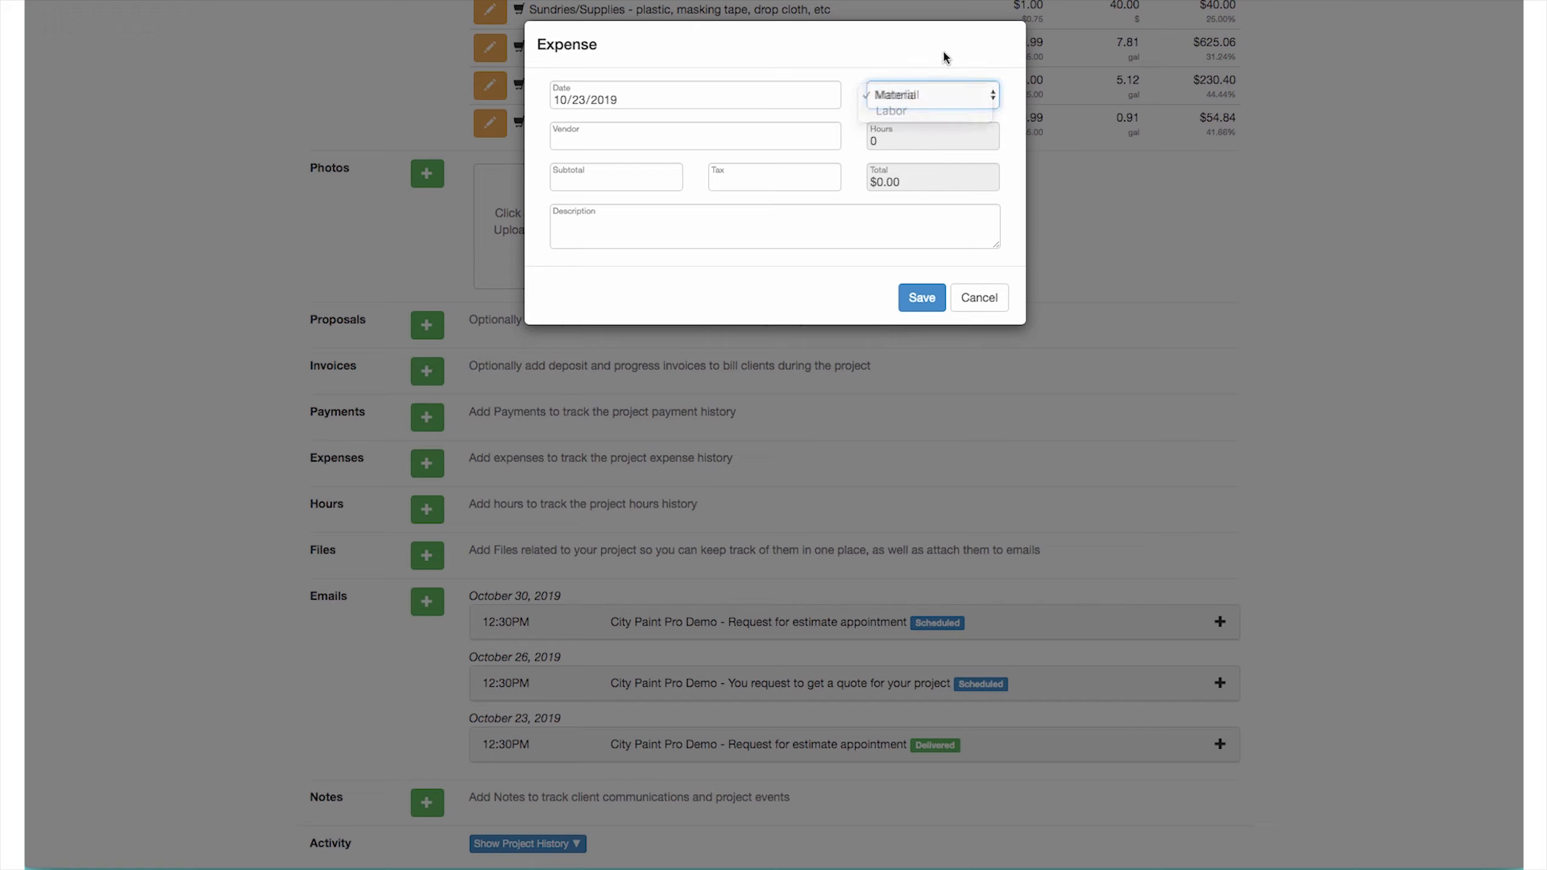
pyautogui.click(979, 299)
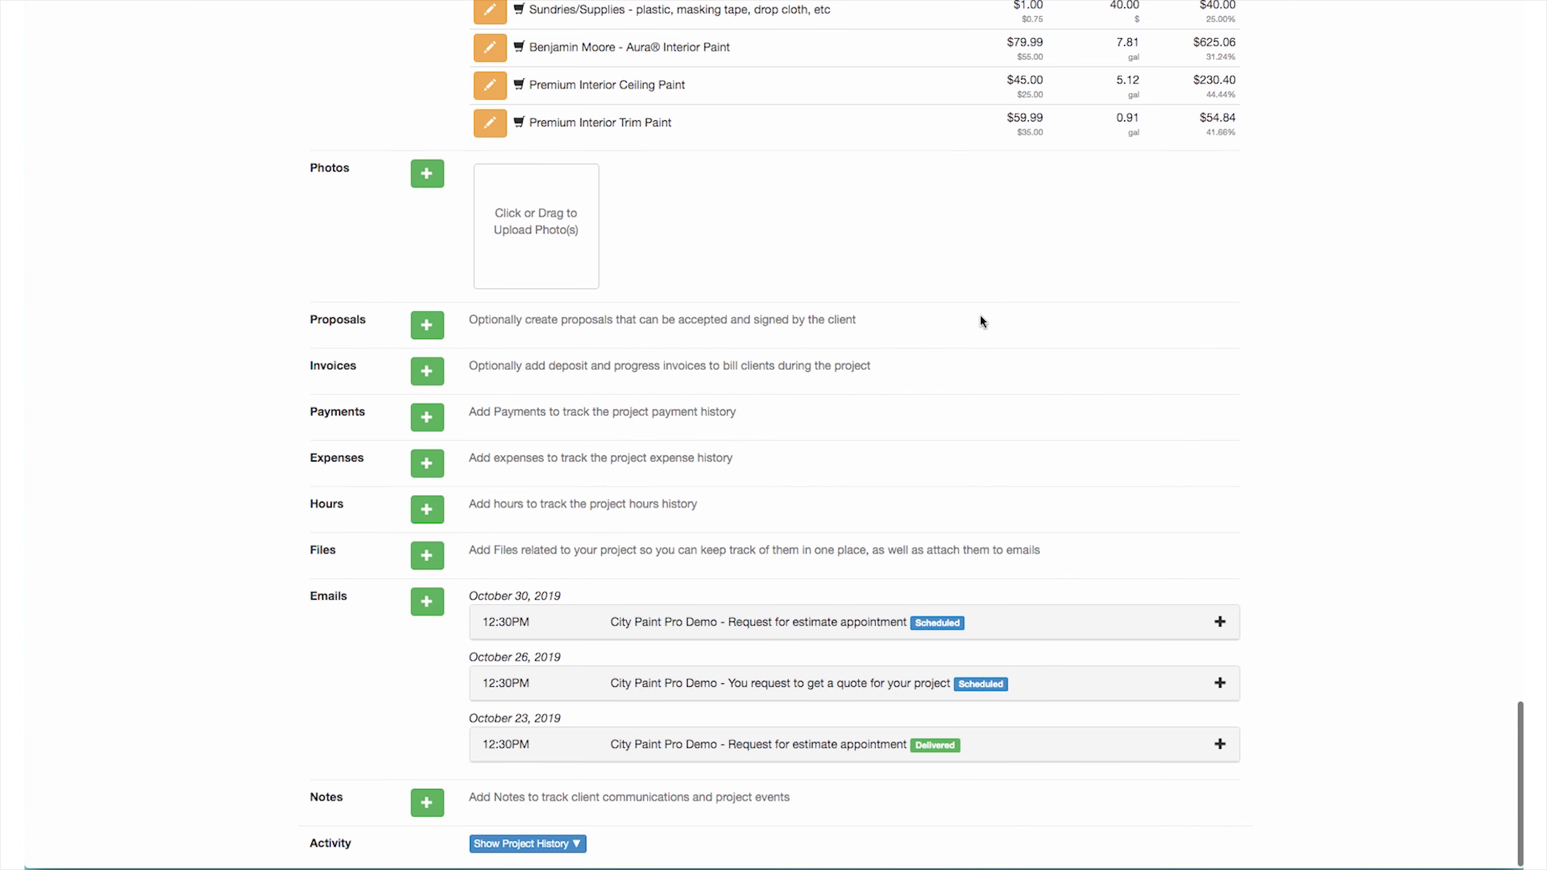
# Move the Terms group in the line items so it sits between the Living Room and Divisions groups
pyautogui.scroll(10, 978, 379)
pyautogui.scroll(20, 974, 433)
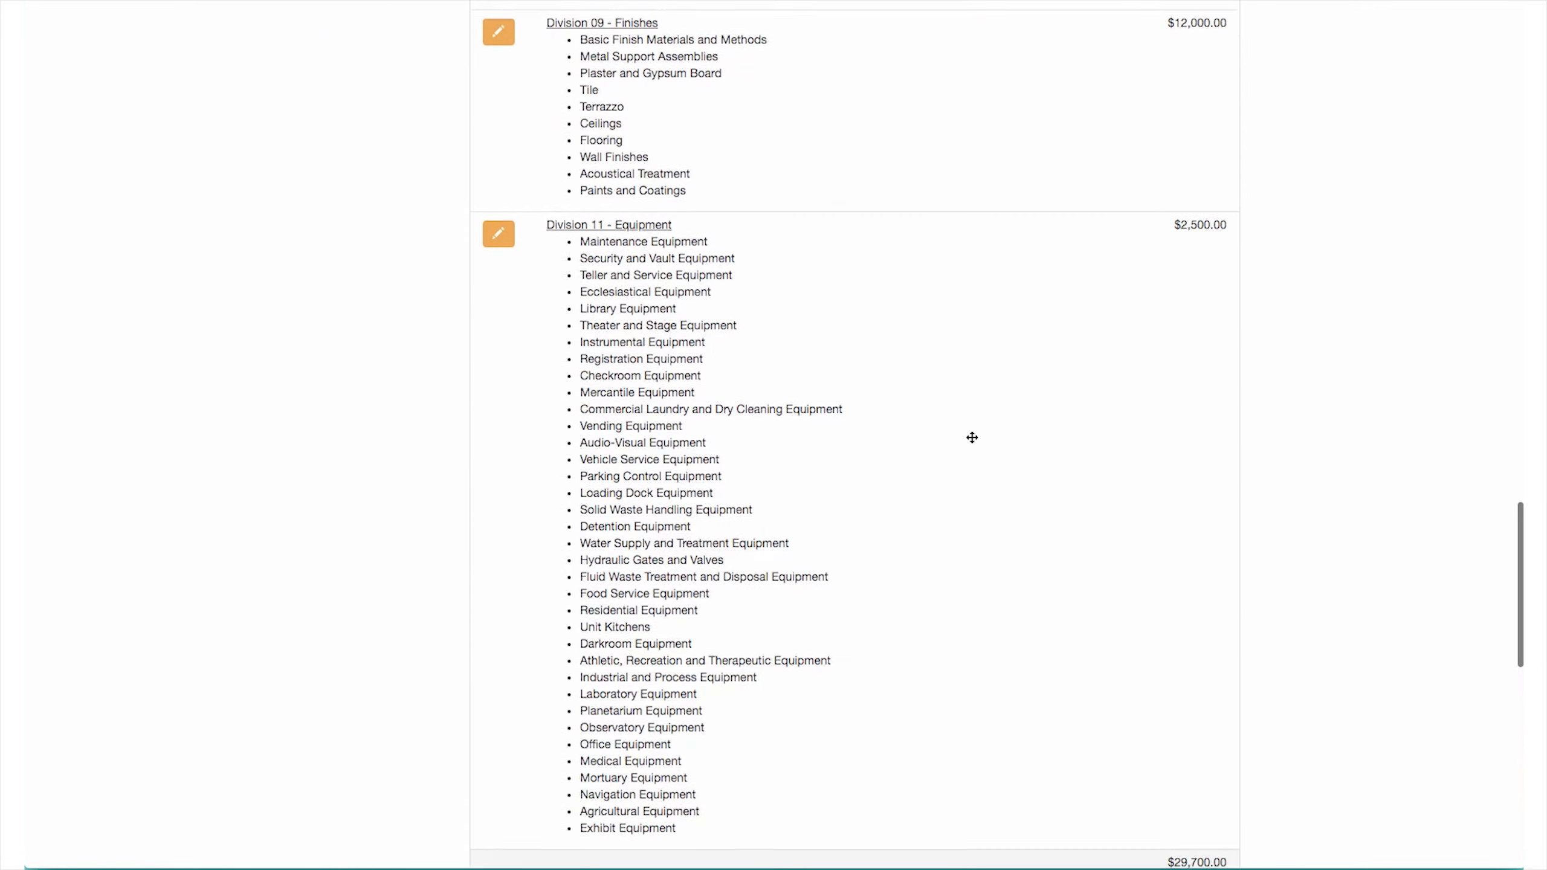
pyautogui.scroll(15, 970, 441)
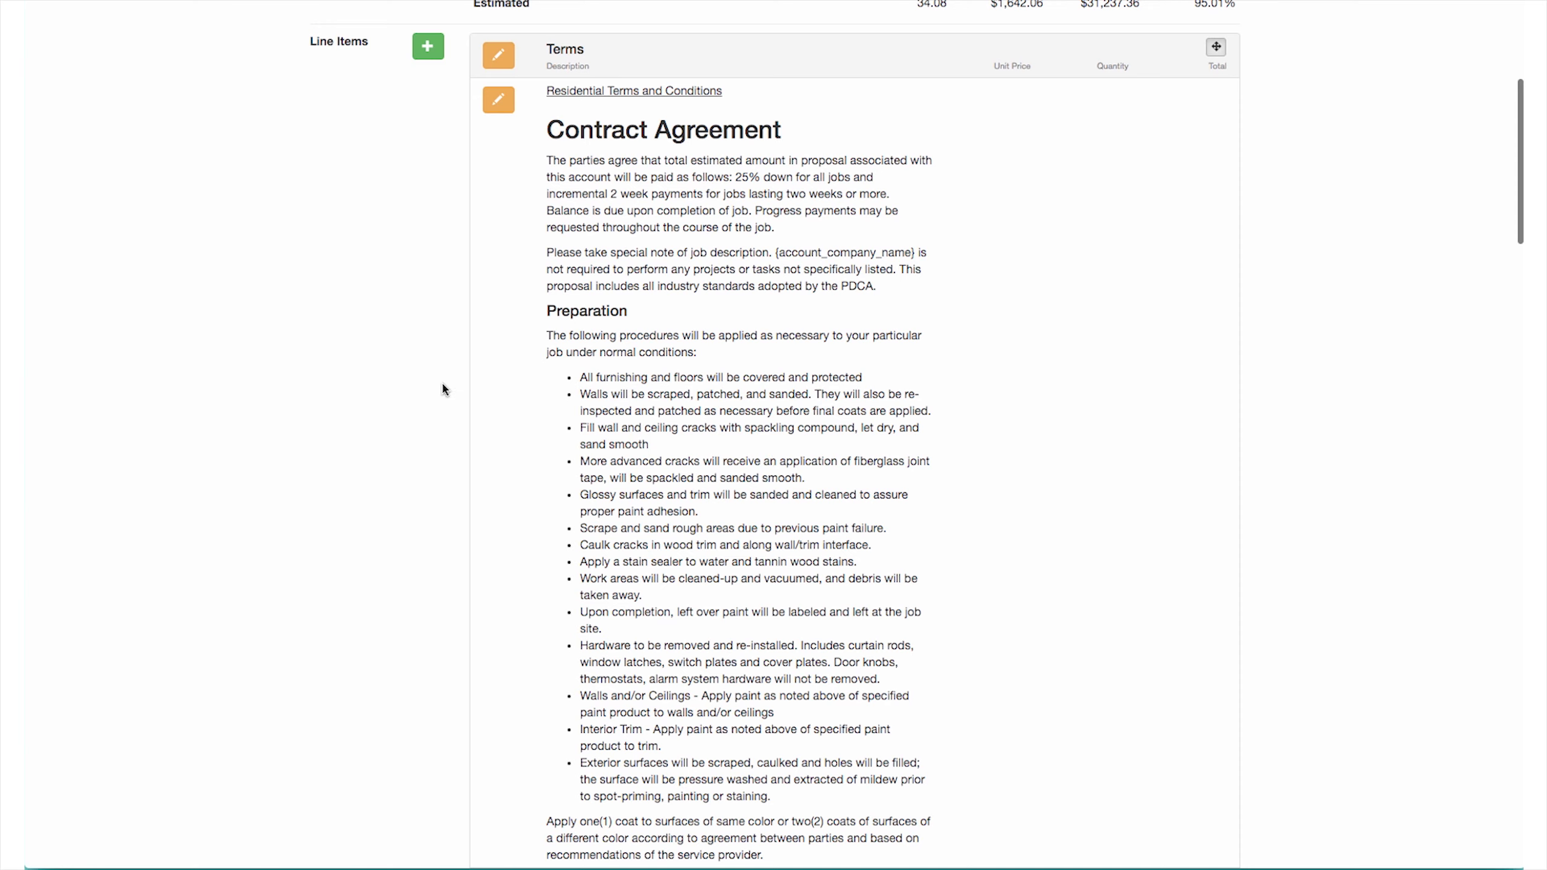
pyautogui.scroll(2, 410, 514)
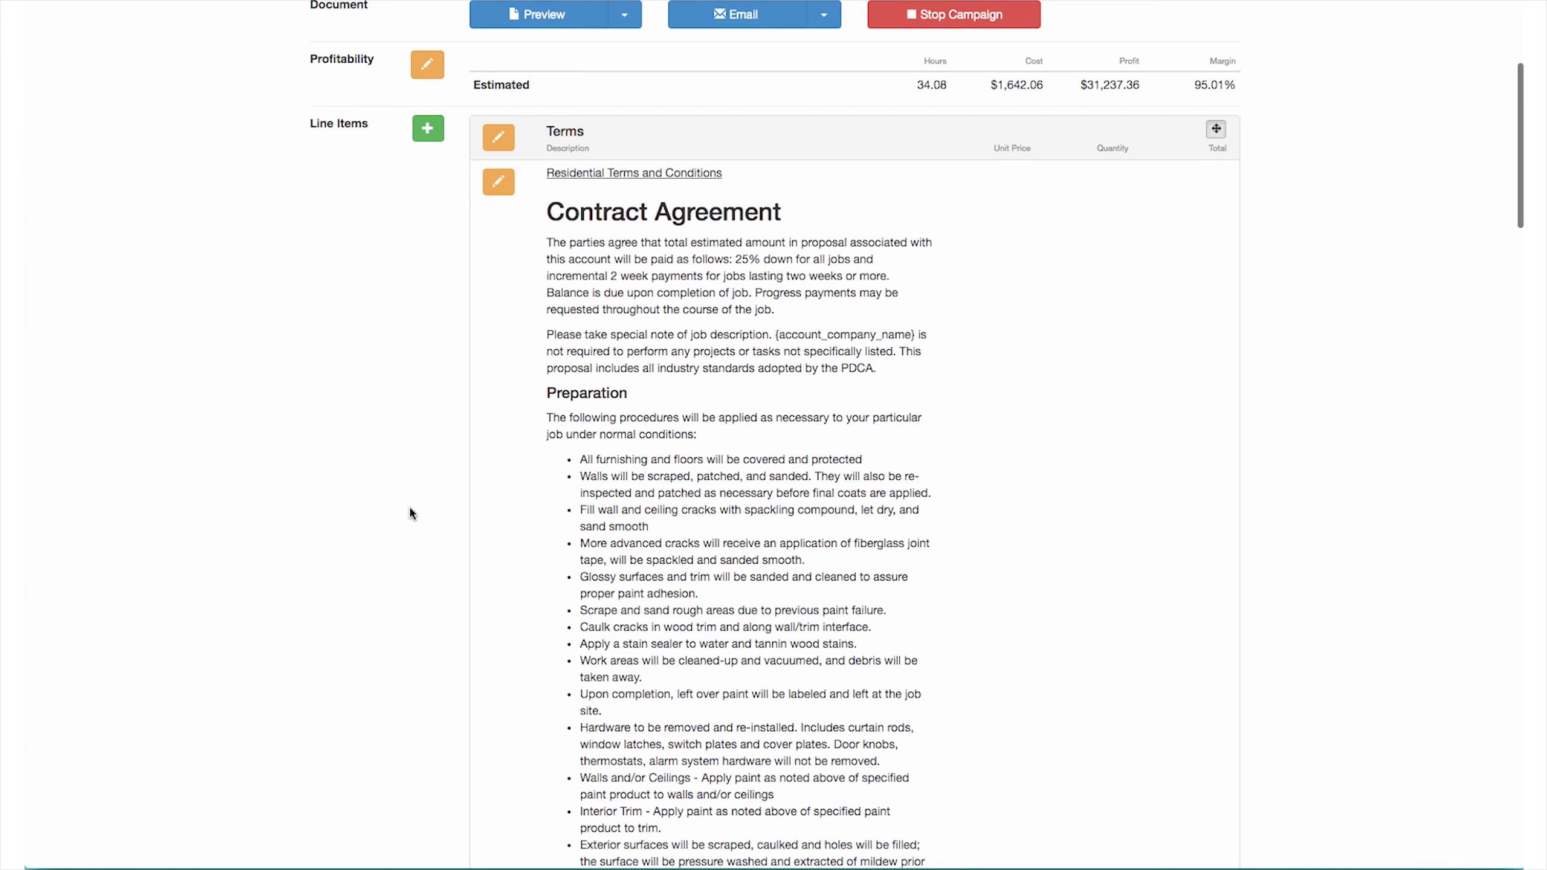
pyautogui.scroll(2, 546, 303)
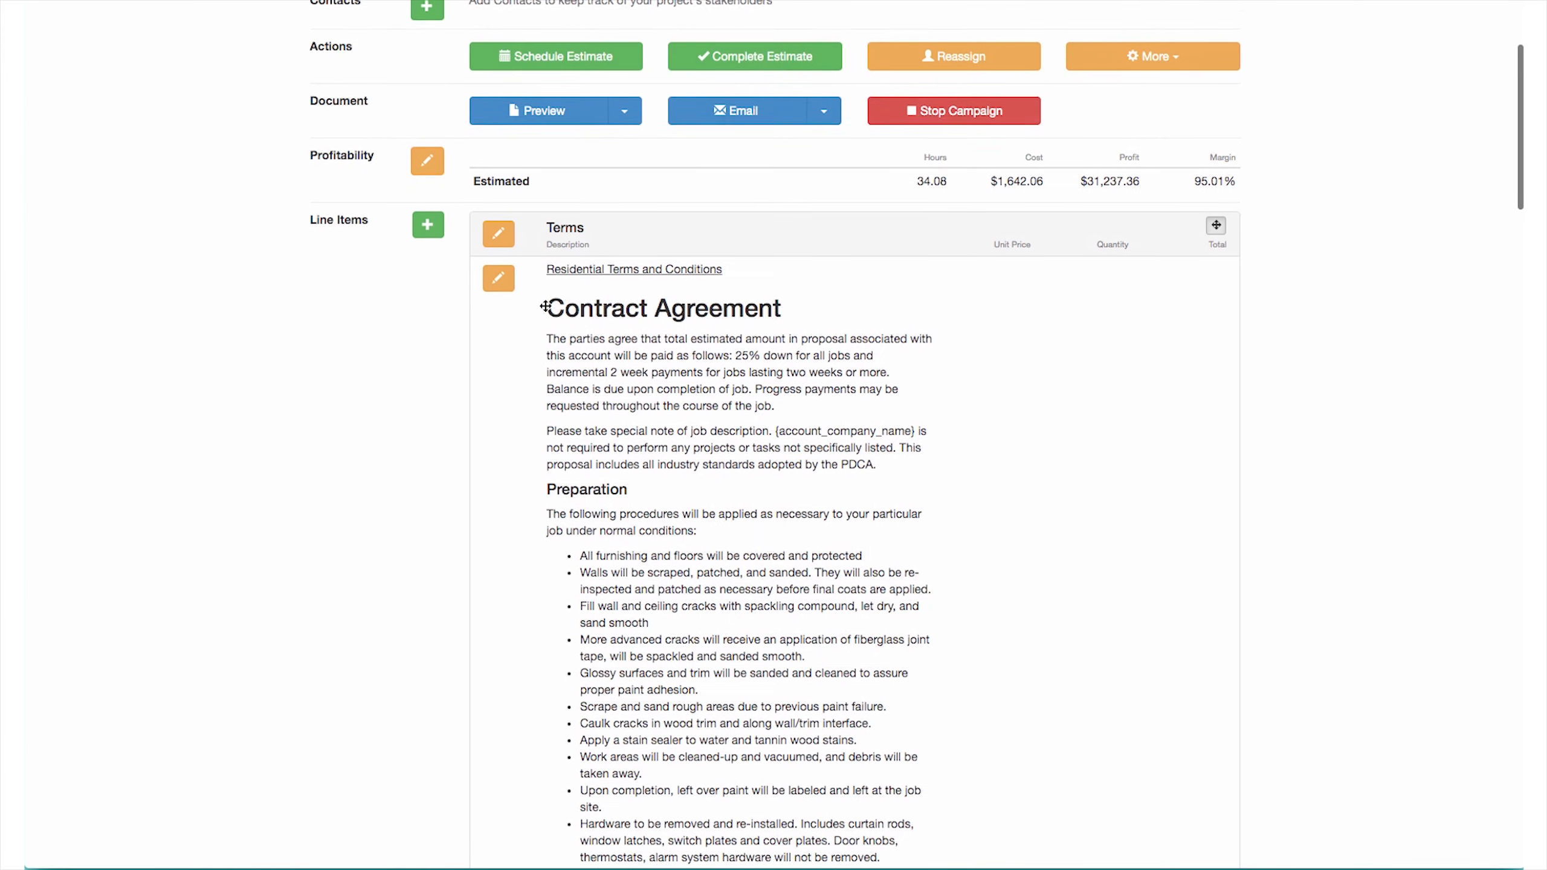
pyautogui.scroll(-3, 700, 308)
pyautogui.scroll(3, 841, 262)
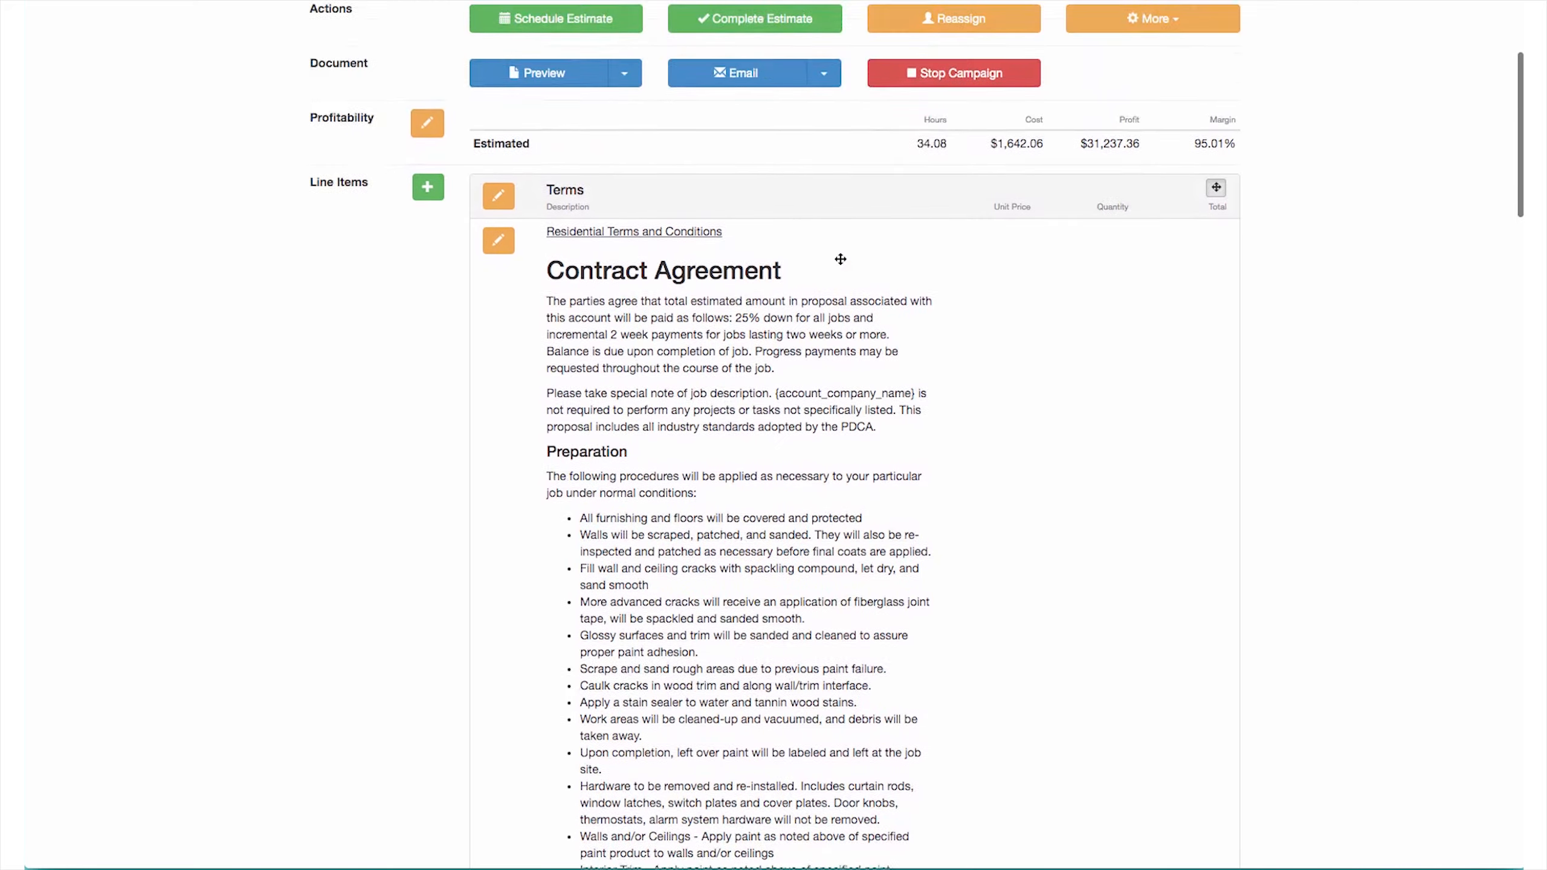
pyautogui.moveTo(856, 248)
pyautogui.mouseDown()
pyautogui.moveTo(868, 866)
pyautogui.moveTo(858, 492)
pyautogui.moveTo(873, 157)
pyautogui.moveTo(880, 866)
pyautogui.mouseUp()
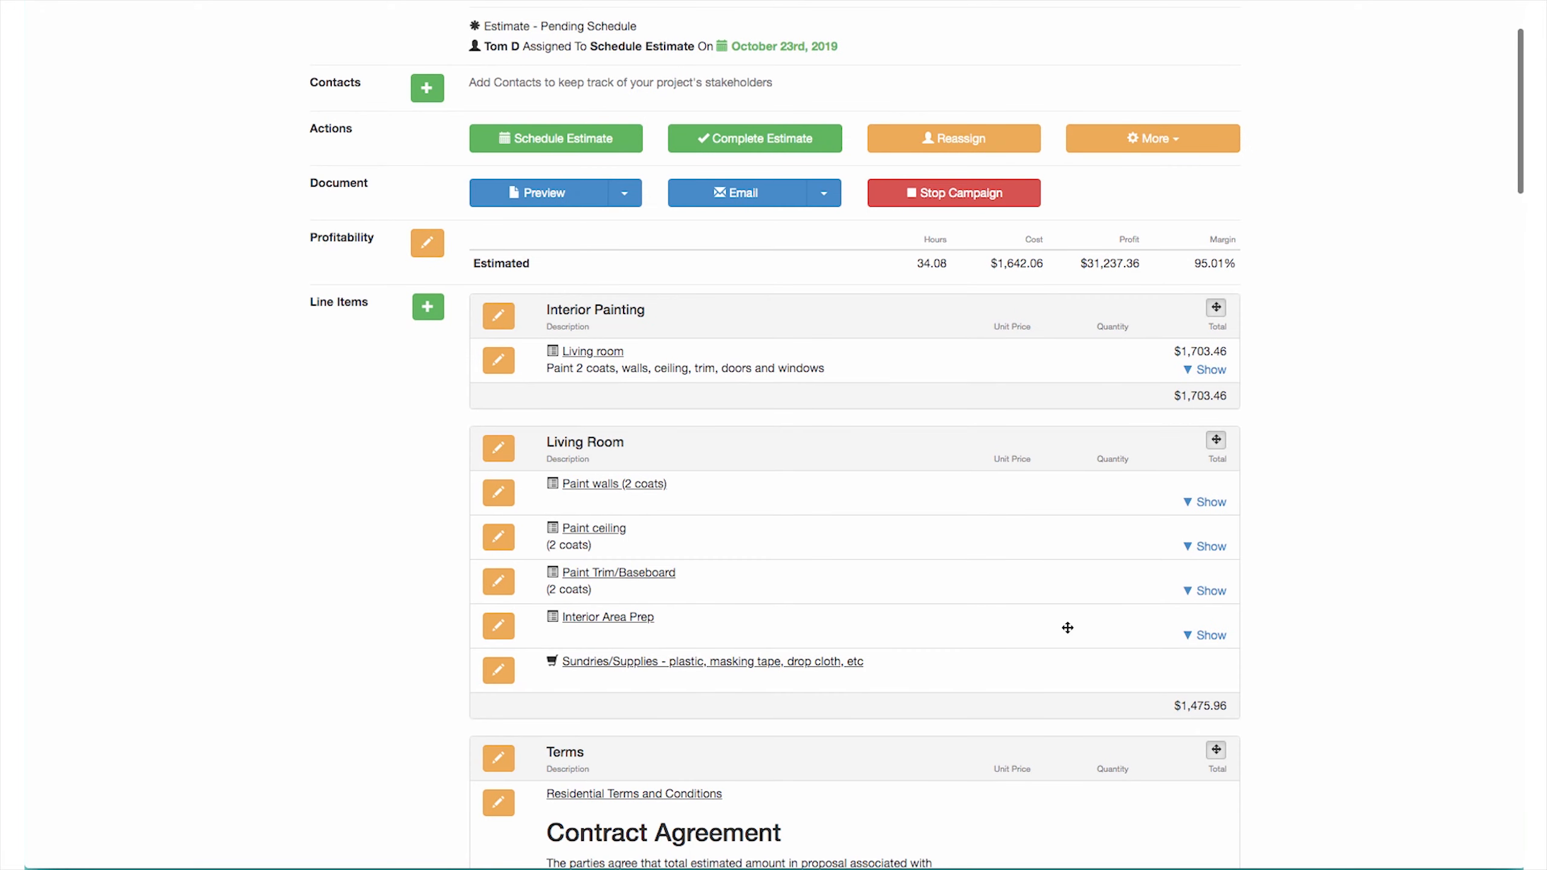
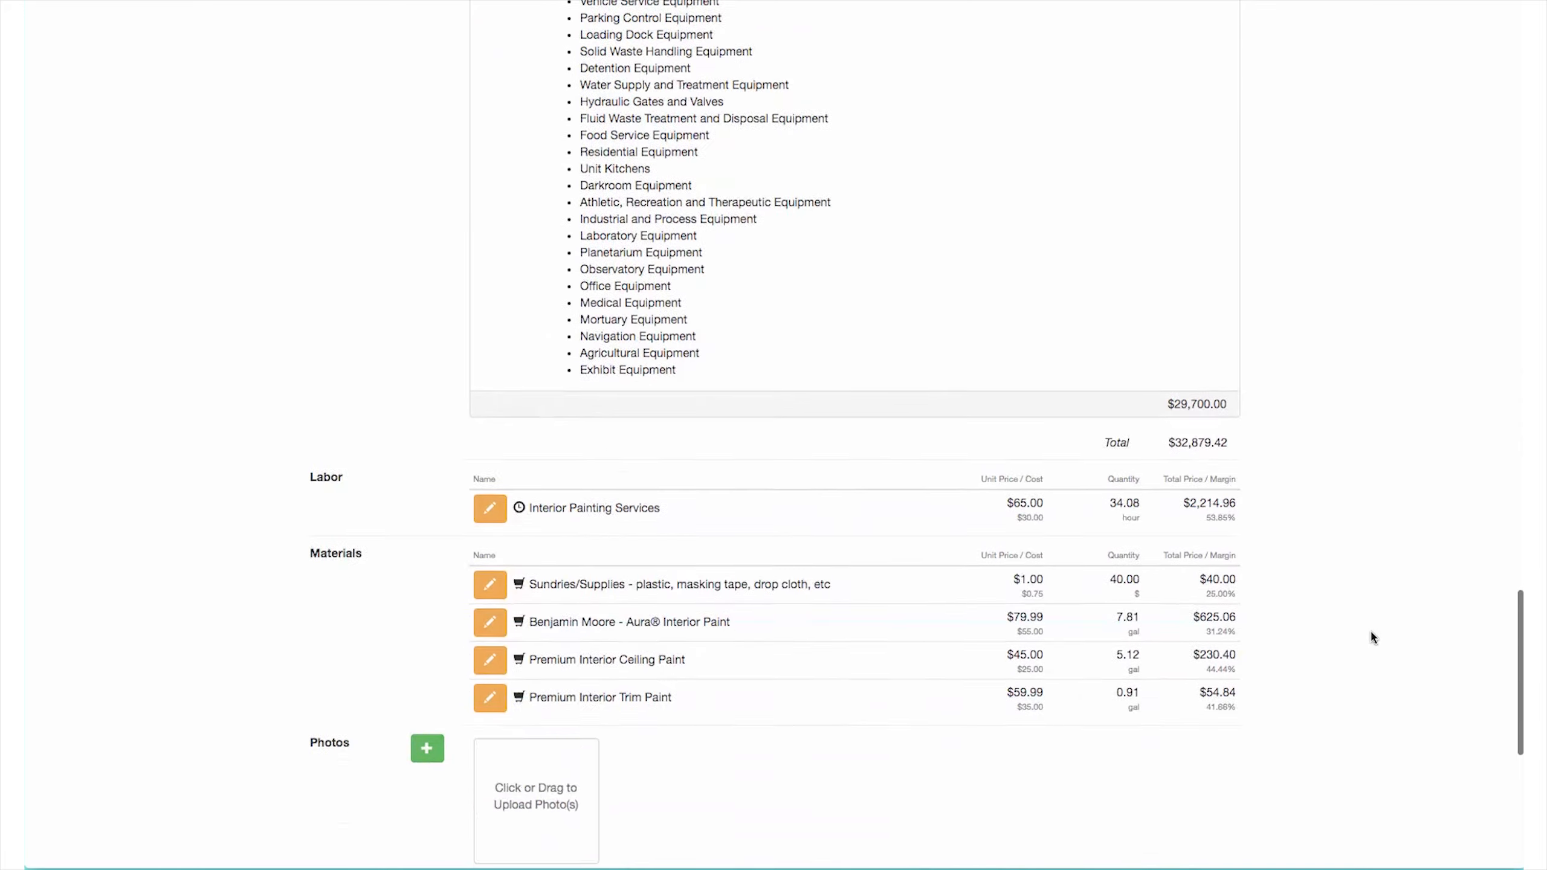
# Open the bulk edit form for the Interior Painting Services labor and close it without saving
pyautogui.scroll(4, 1373, 637)
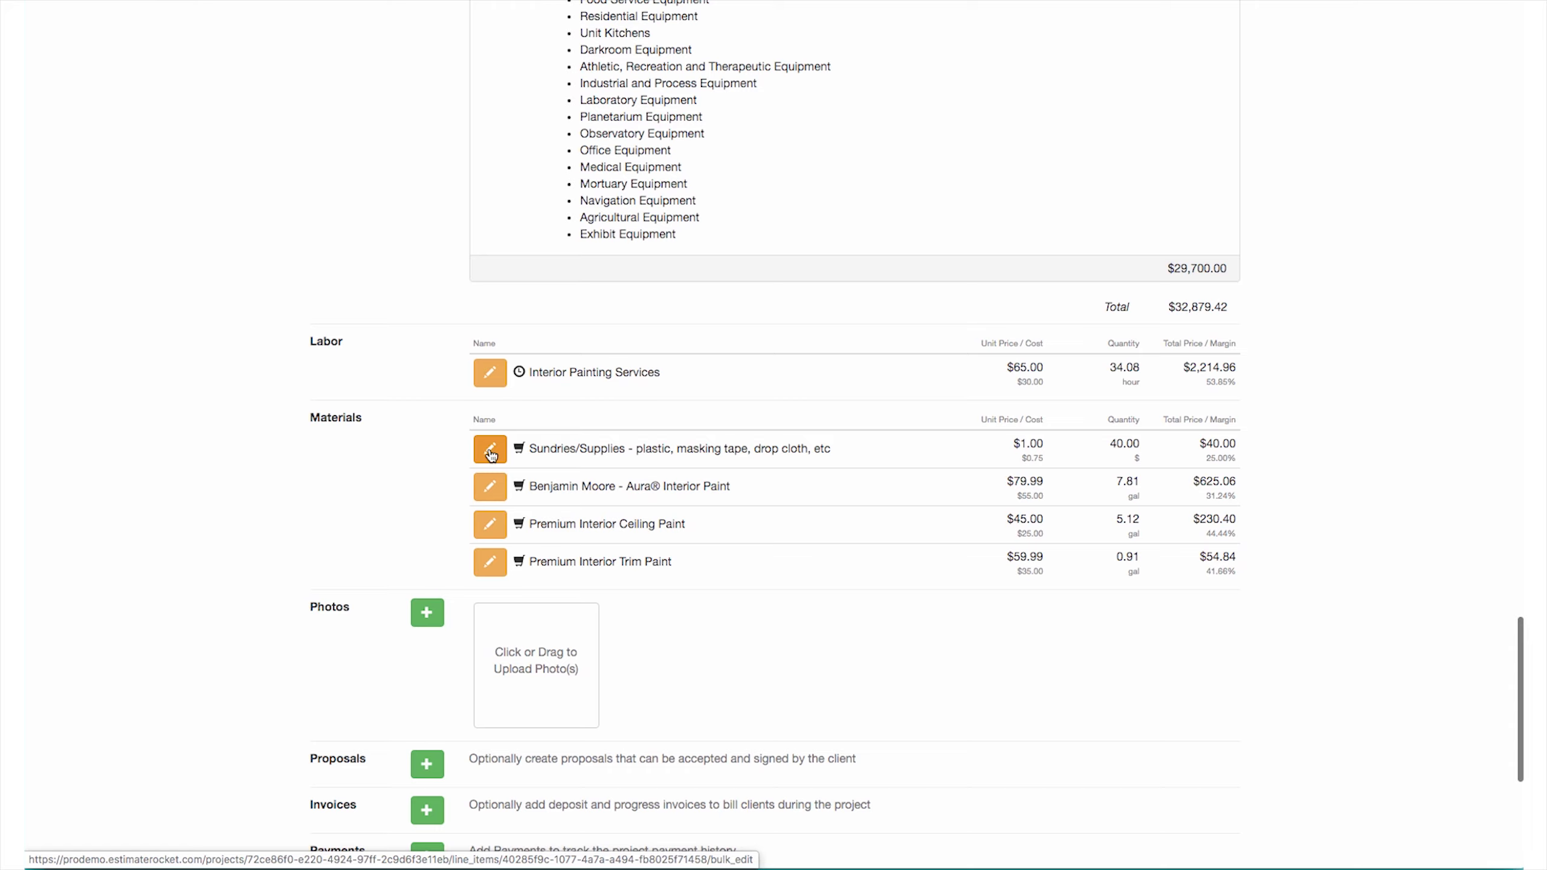
pyautogui.click(497, 372)
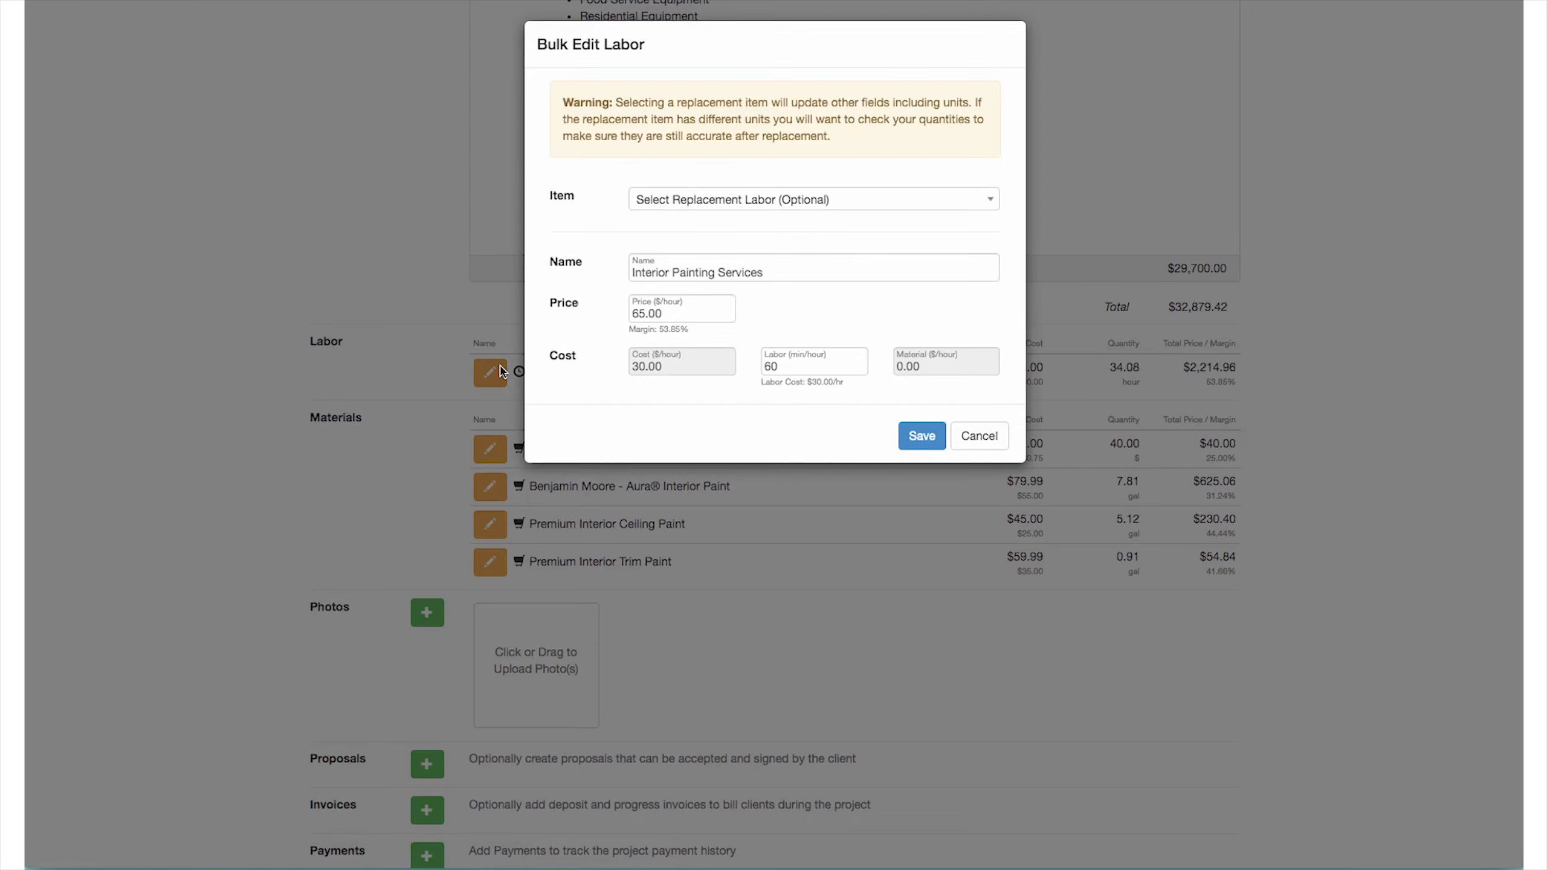
pyautogui.click(983, 435)
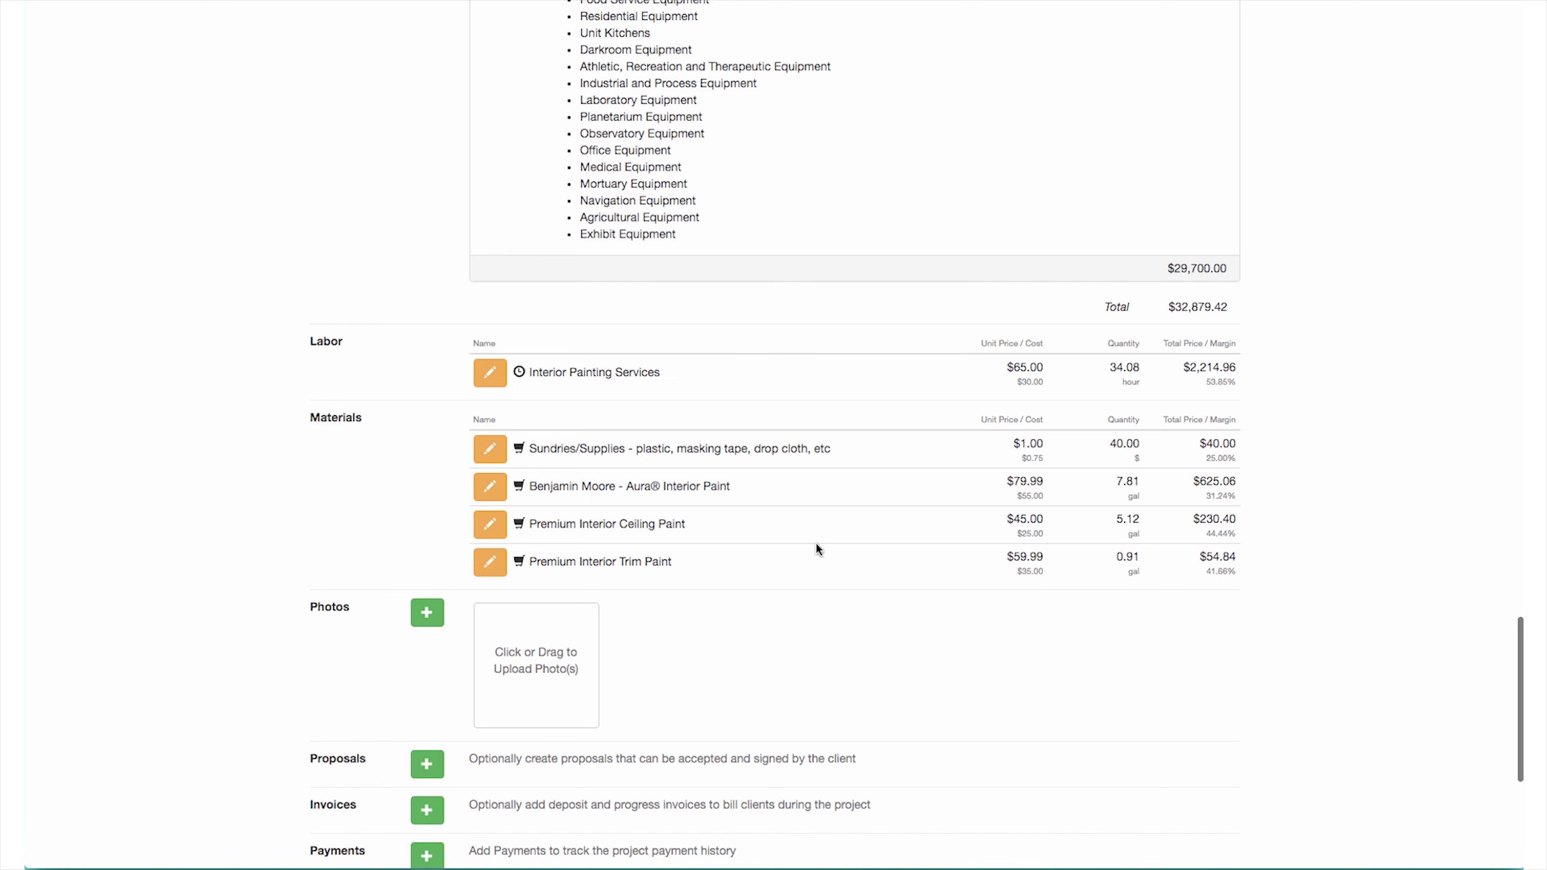
pyautogui.scroll(20, 817, 549)
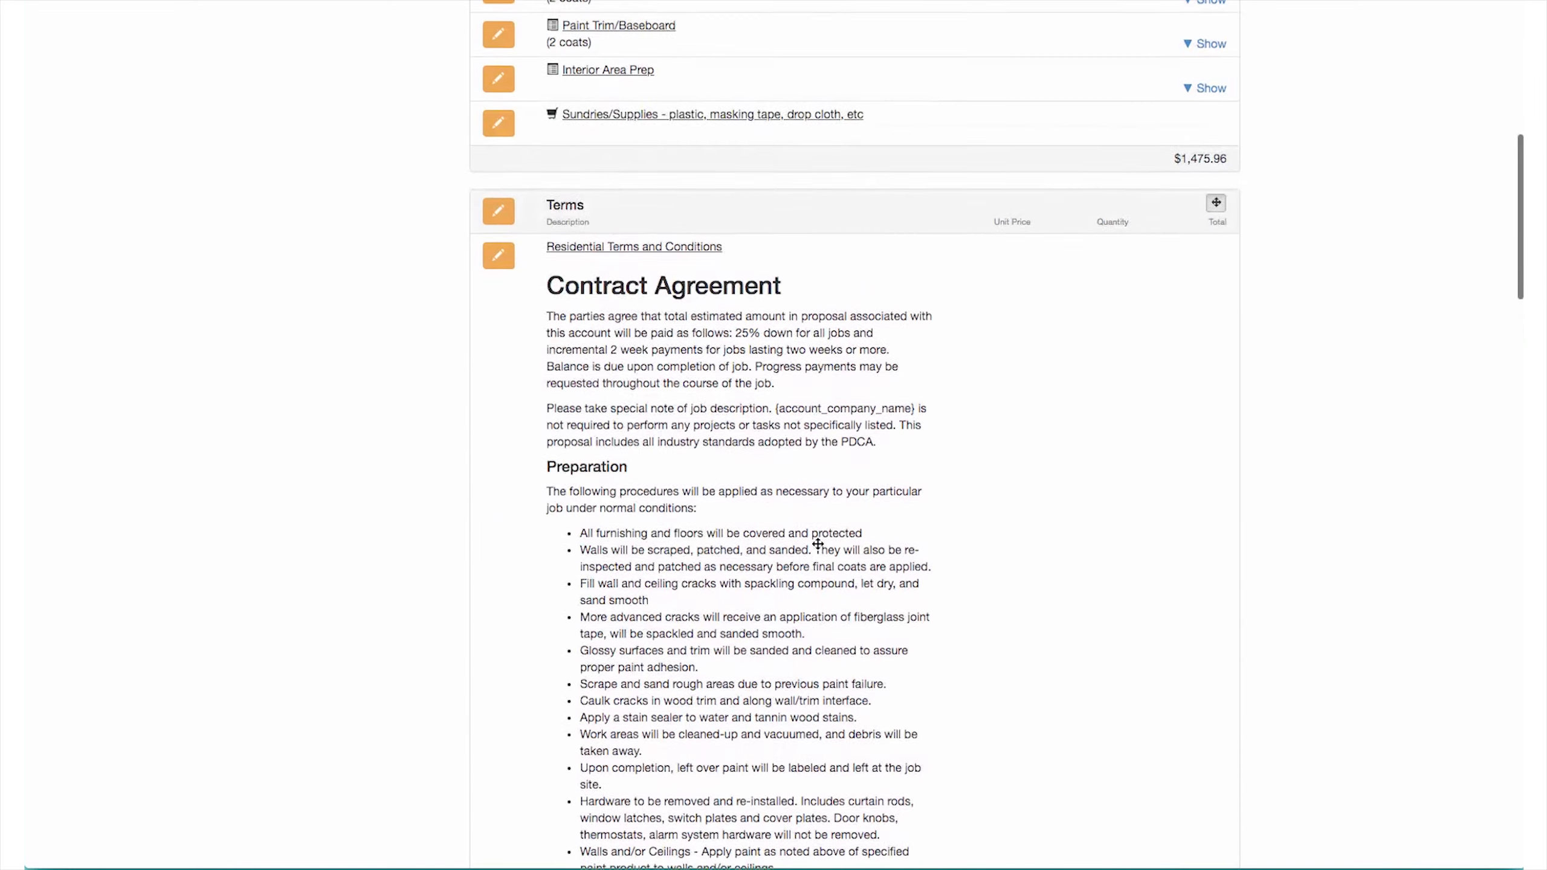
# Open the Residential Terms and Conditions line item in the Terms group for editing and enlarge its description box
pyautogui.scroll(8, 818, 543)
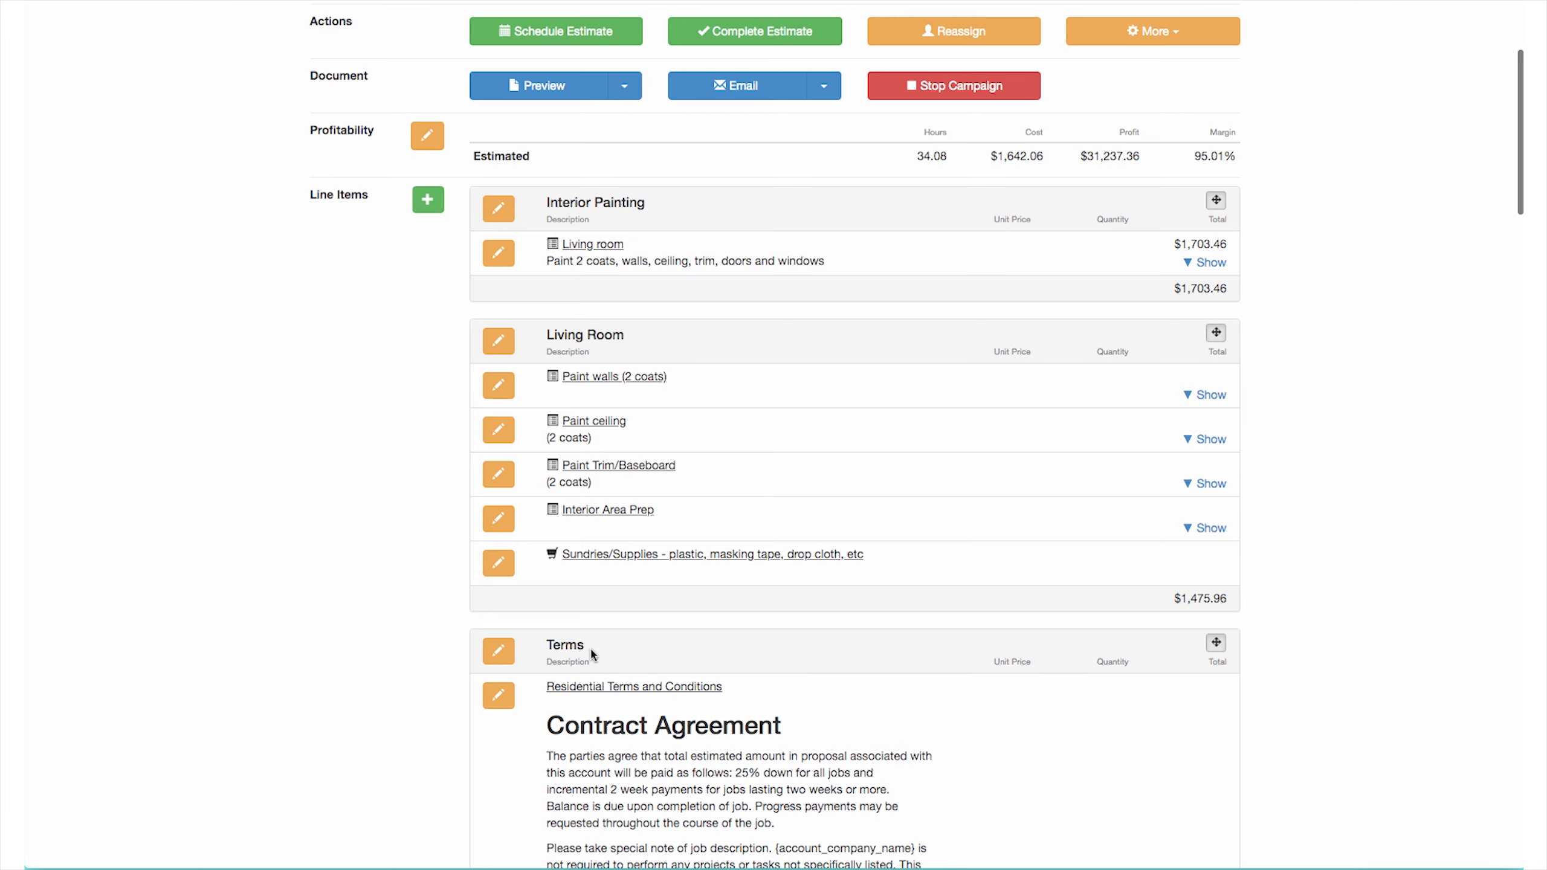
pyautogui.scroll(-5, 632, 799)
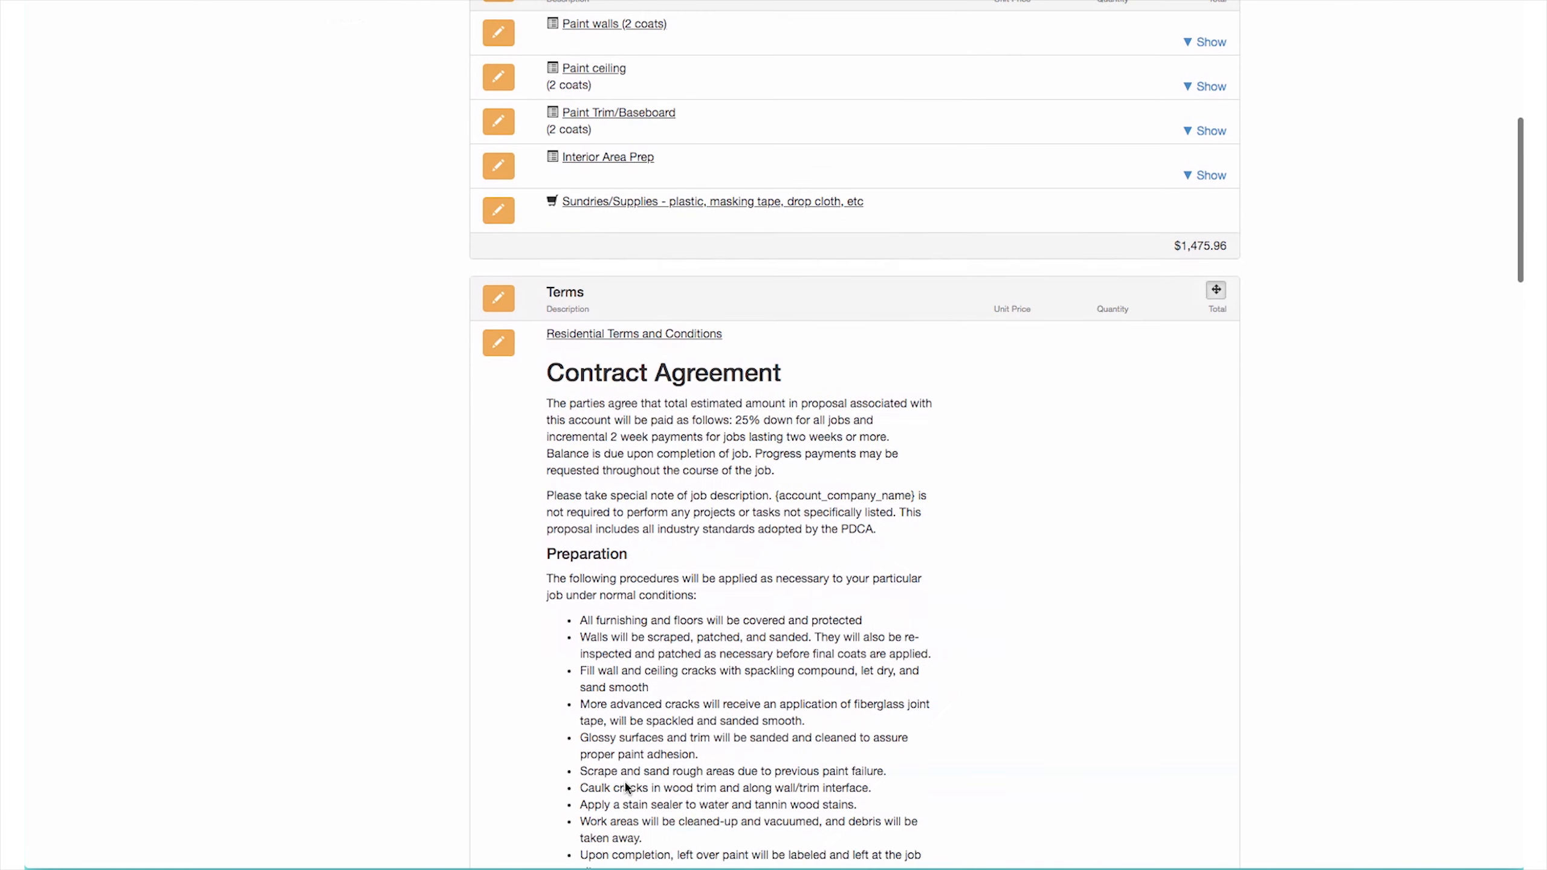
pyautogui.click(505, 344)
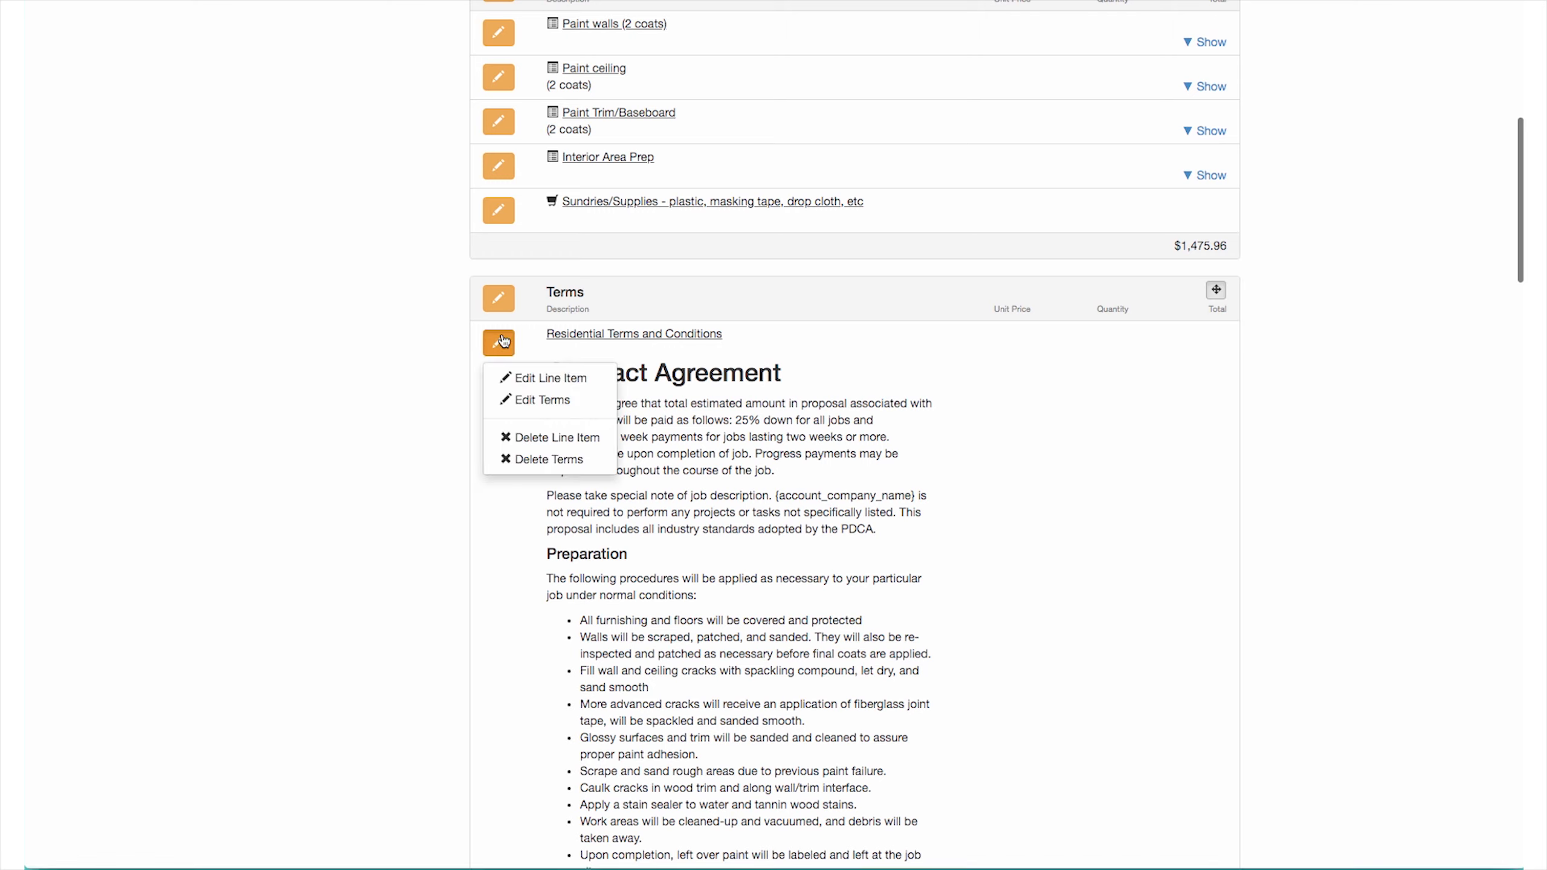
pyautogui.click(555, 387)
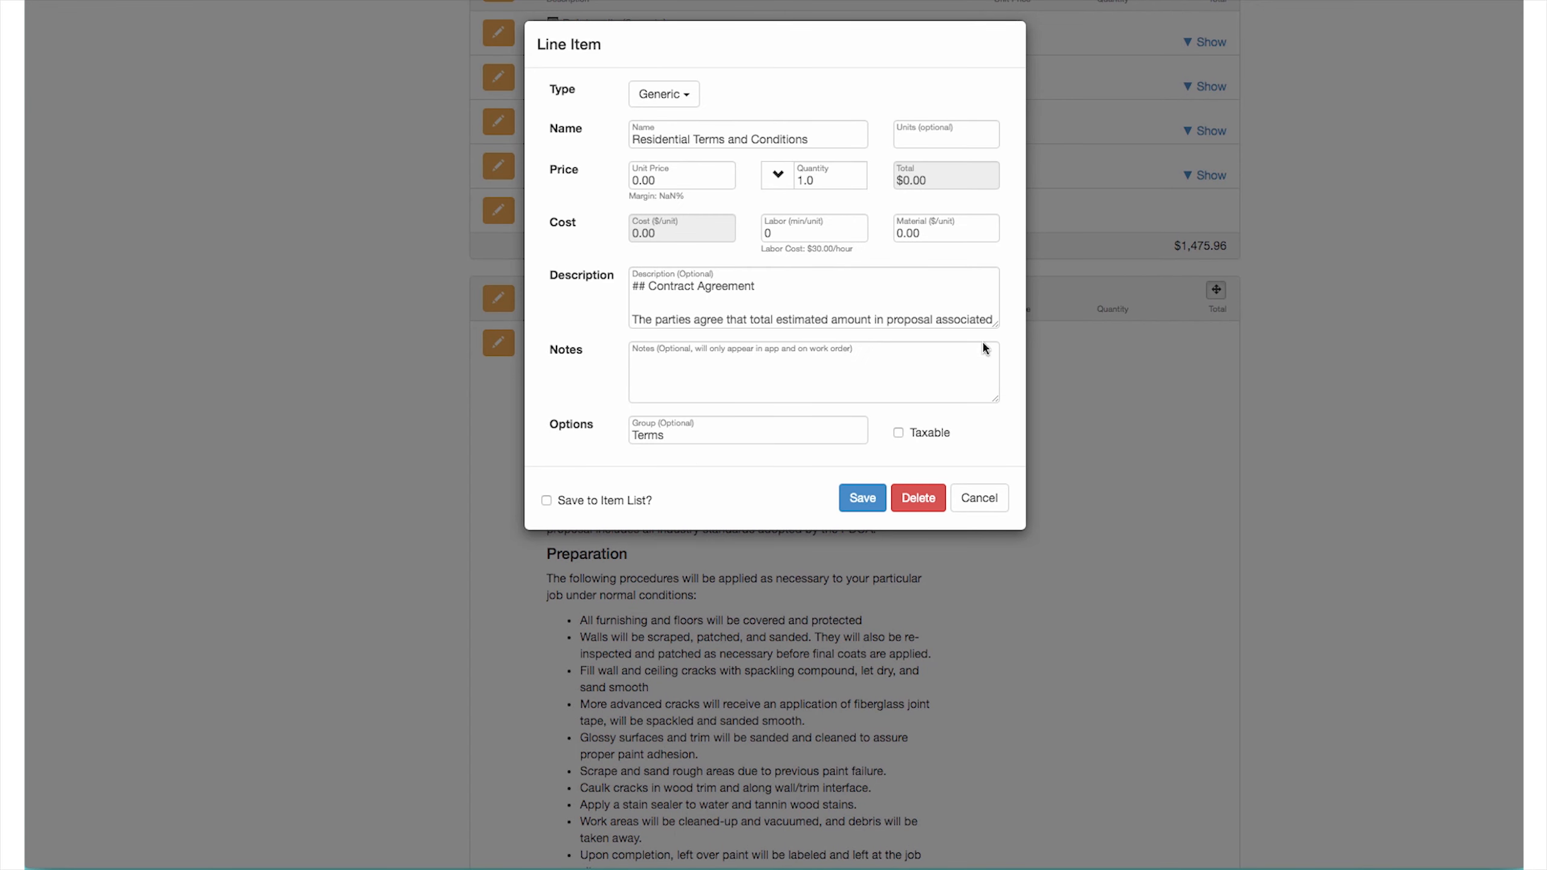
pyautogui.moveTo(996, 324); pyautogui.dragTo(1182, 704)
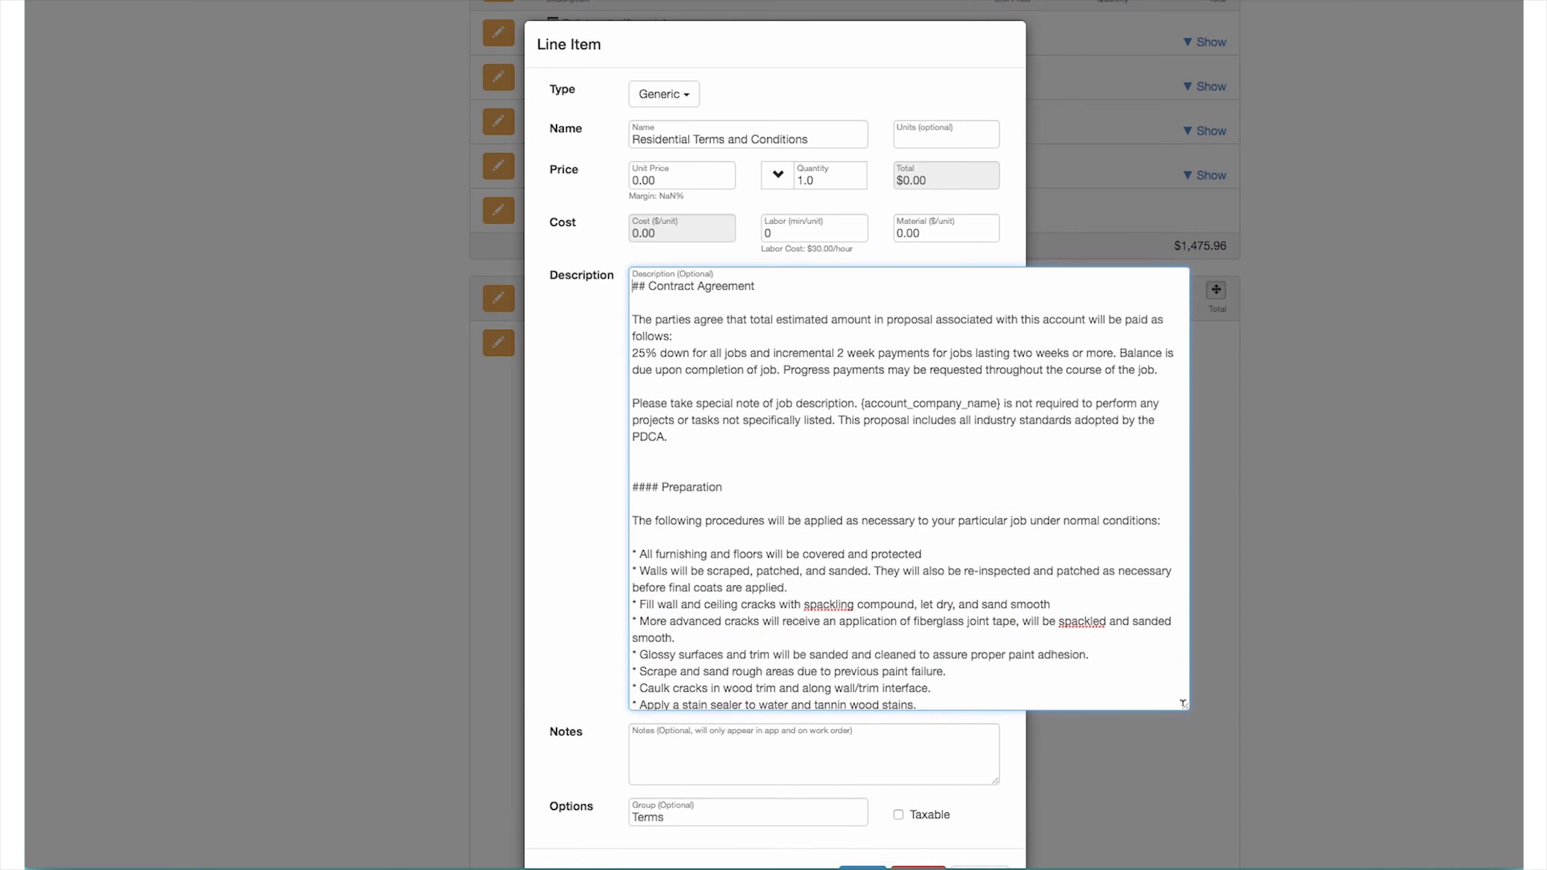
# Copy the first four Preparation bullet points from the description into the line item's notes
pyautogui.moveTo(632, 551); pyautogui.dragTo(729, 635)
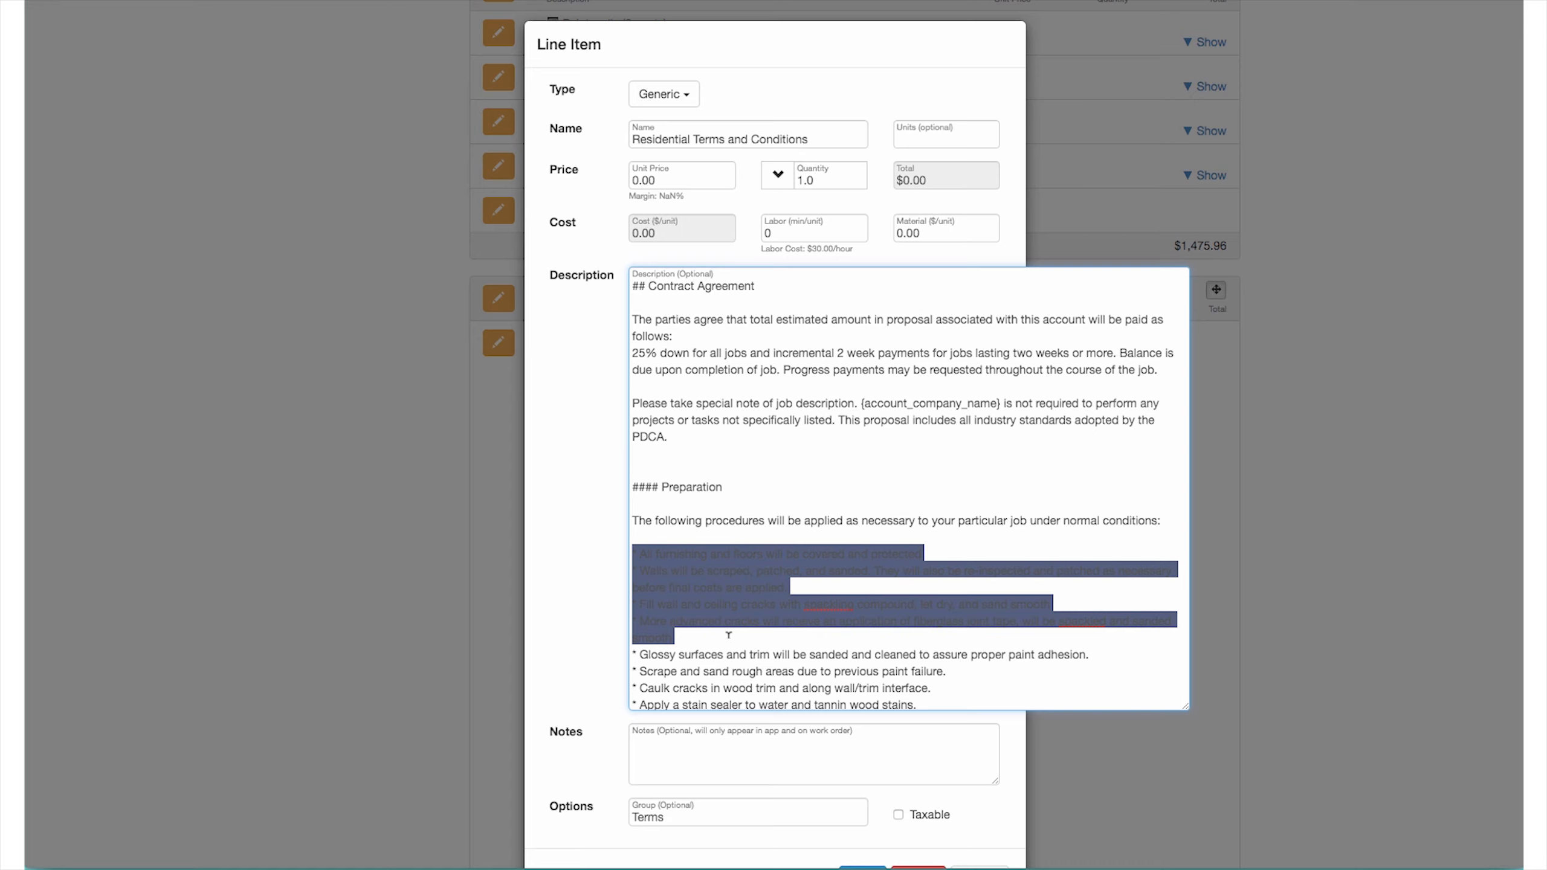
pyautogui.click(646, 744)
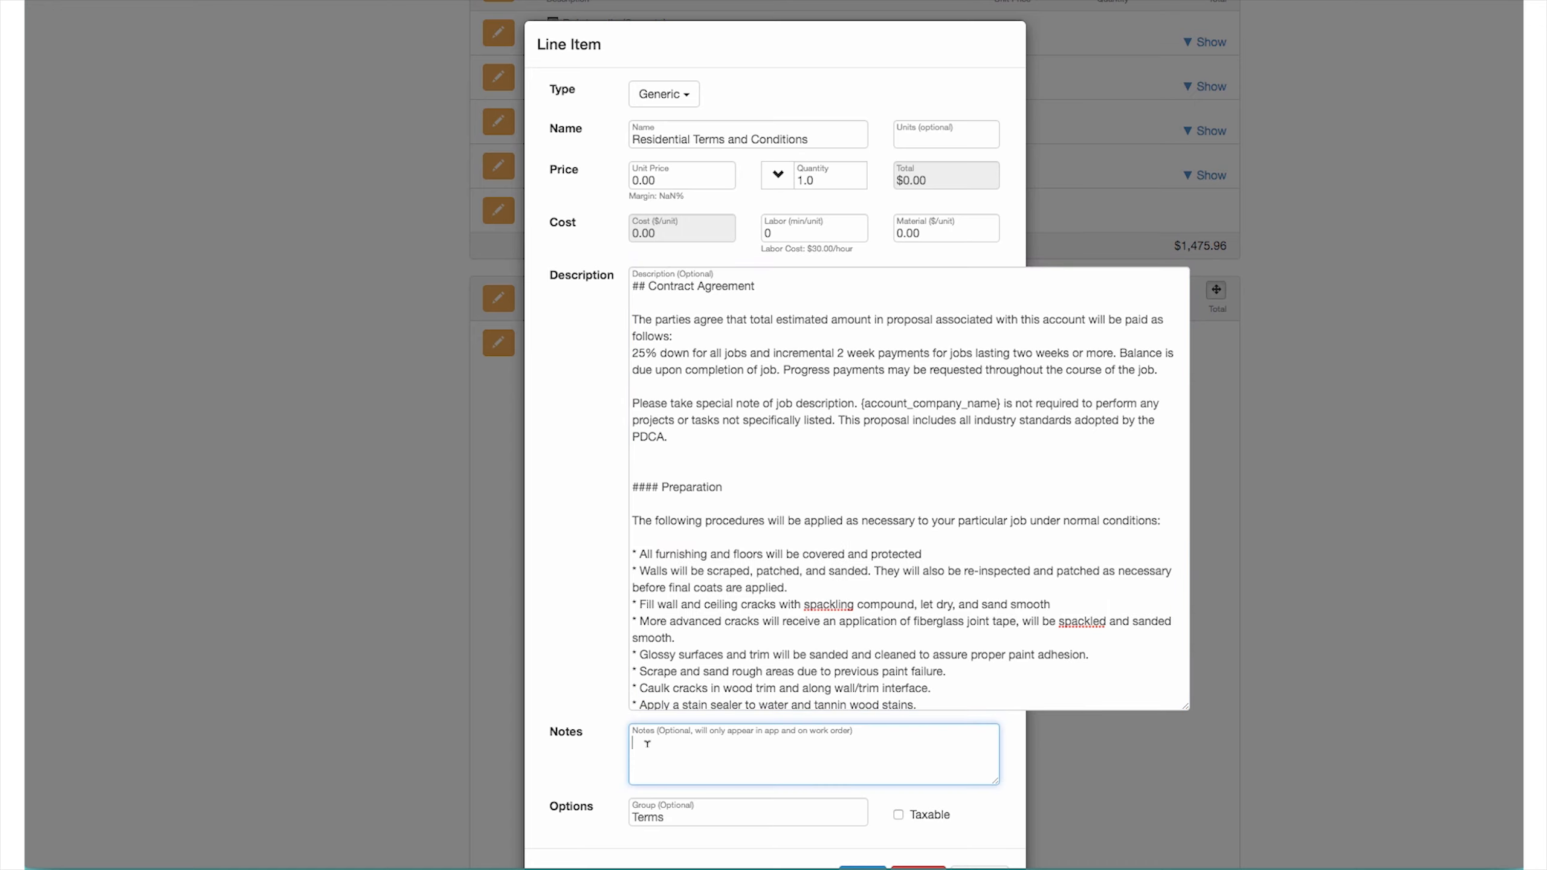
pyautogui.write('###')
pyautogui.press('BackSpace')
pyautogui.press('BackSpace')
pyautogui.press('BackSpace')
pyautogui.write('* Fill wall and ceiling cracks with spackling compound, let dry, and sand smooth * More advanced cracks will receive an application of fiberglass joint tape, will be spackled and sanded smooth.')
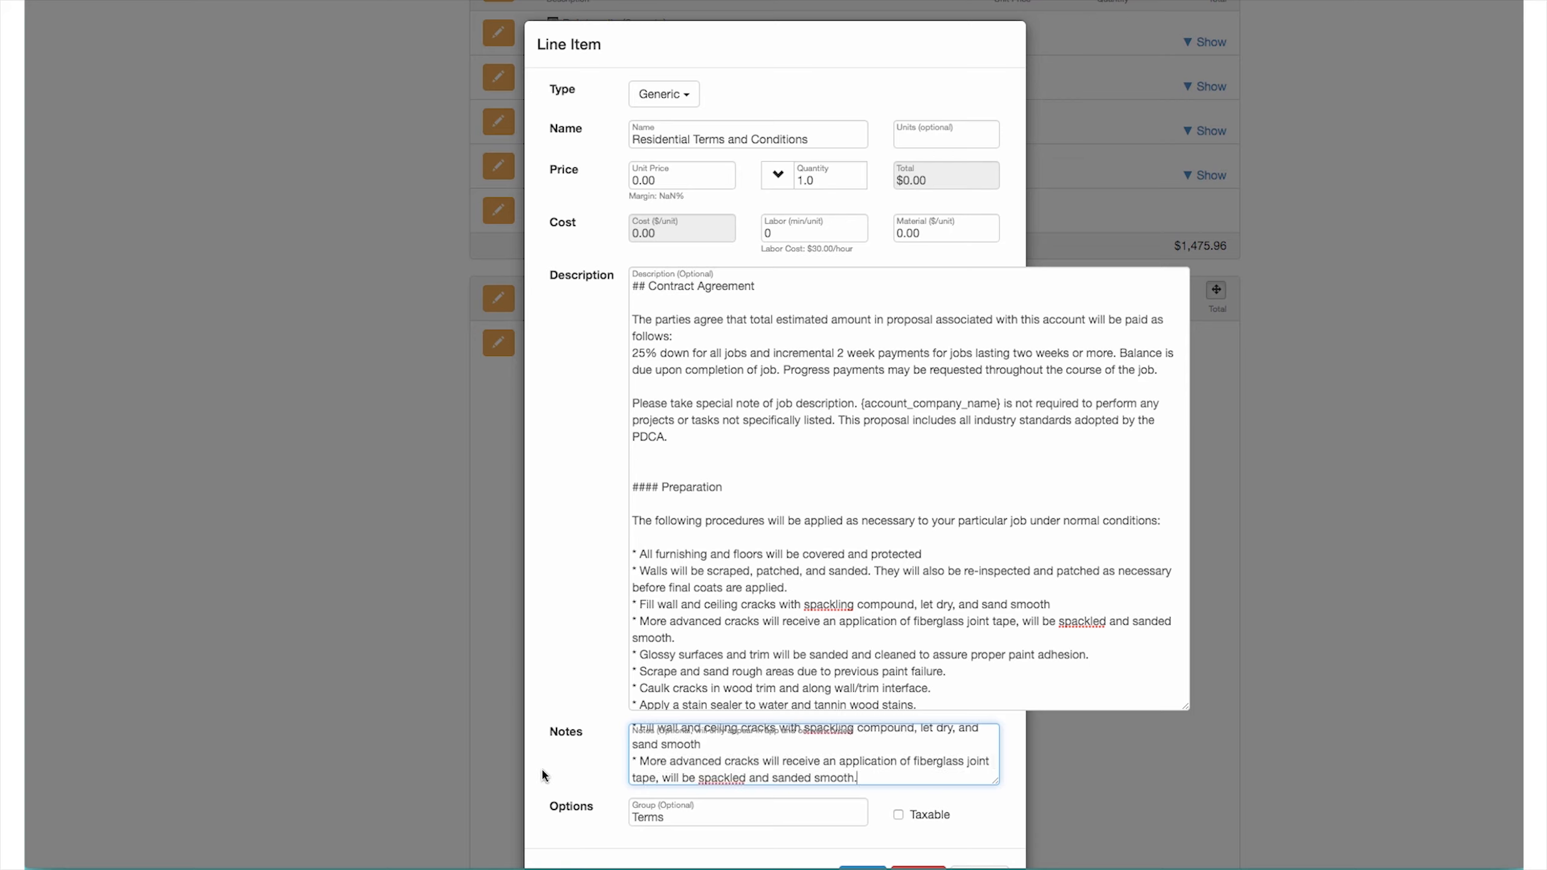
# Add the heading "## Tools and Equipment" above the bullet points in the notes and save the line item
pyautogui.scroll(2, 770, 774)
pyautogui.scroll(-2, 619, 670)
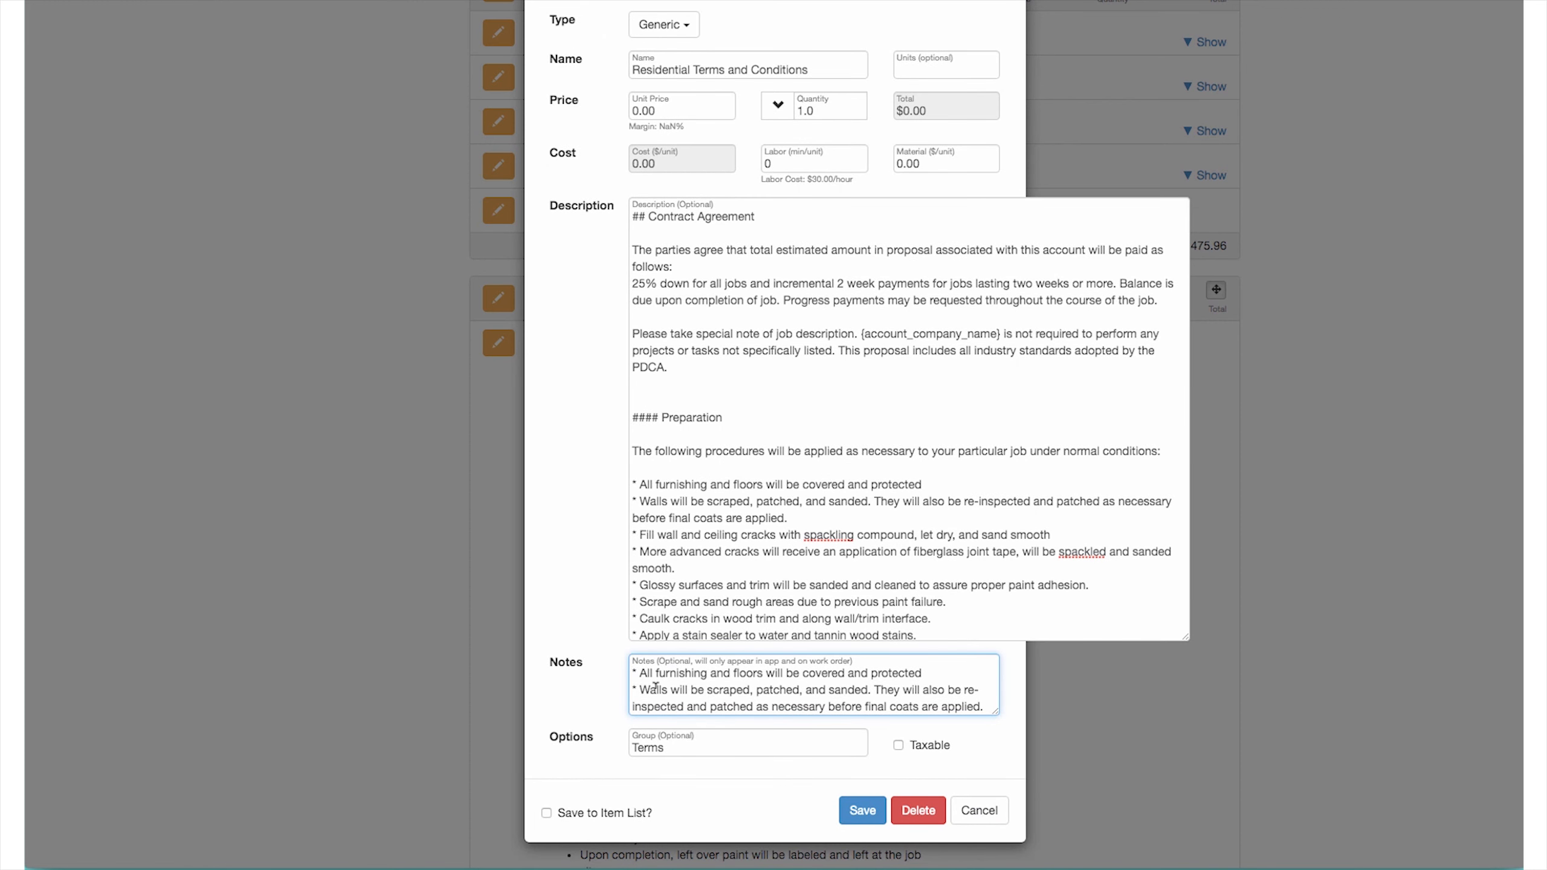
pyautogui.press('Return')
pyautogui.write('## ')
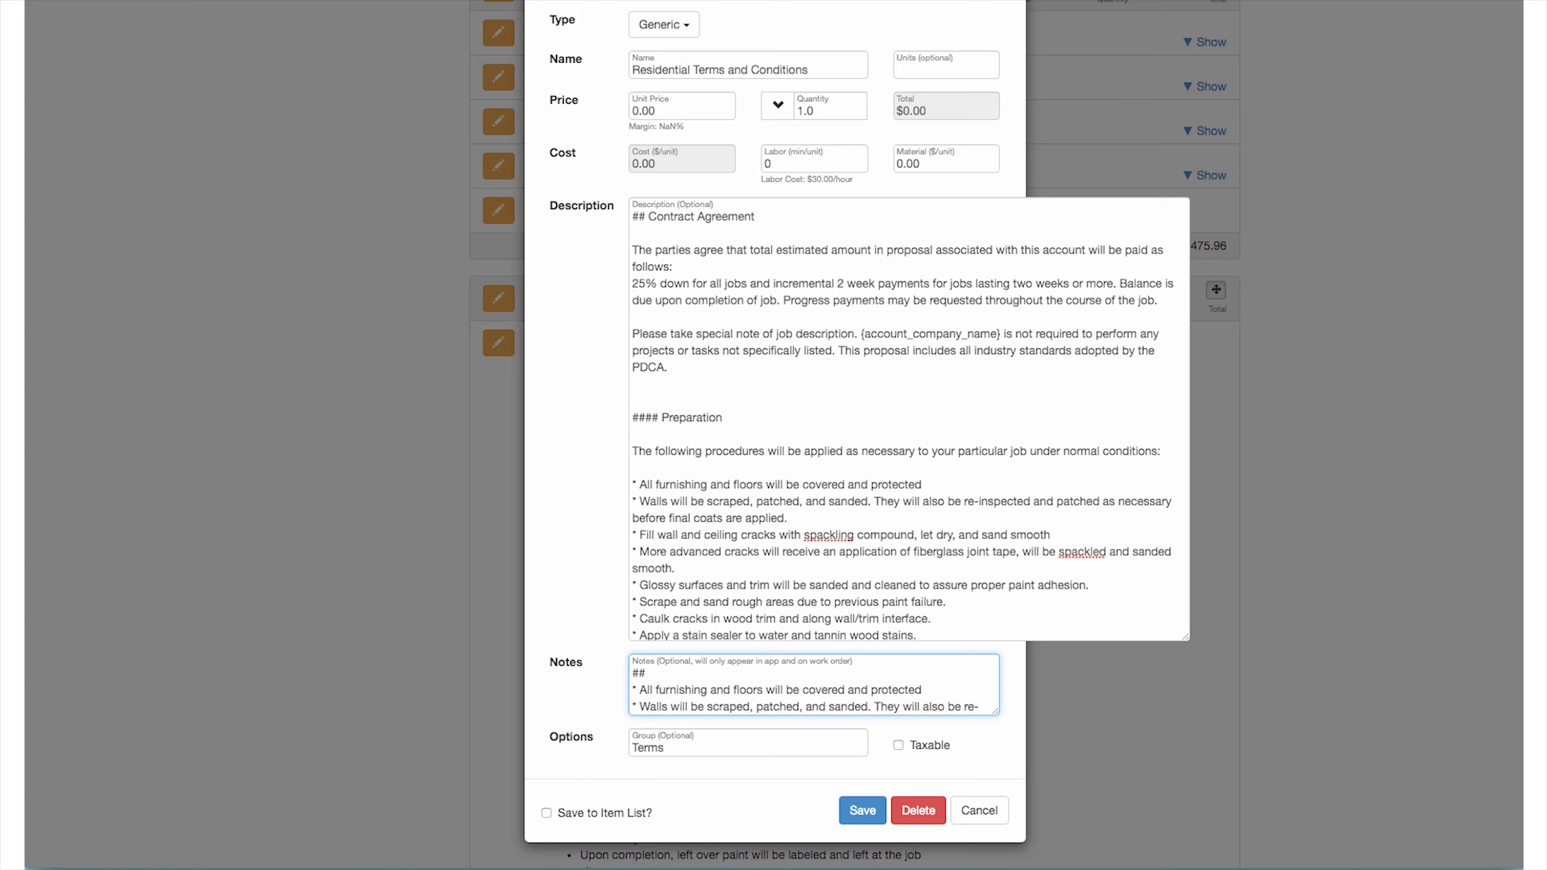
pyautogui.write('Tools and Equipment')
pyautogui.click(852, 810)
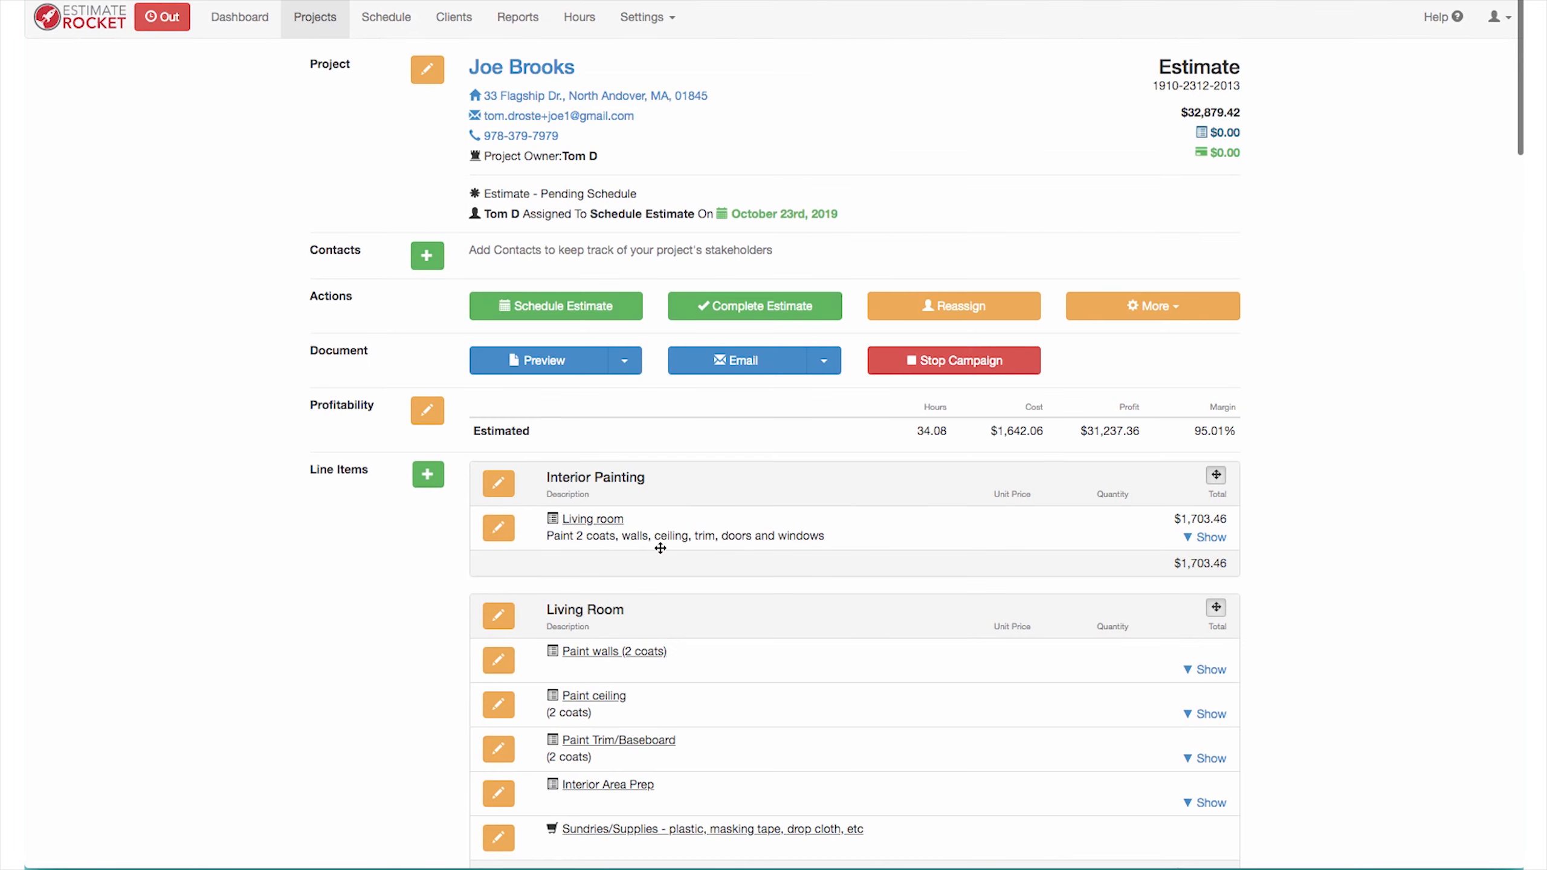
pyautogui.scroll(-20, 660, 548)
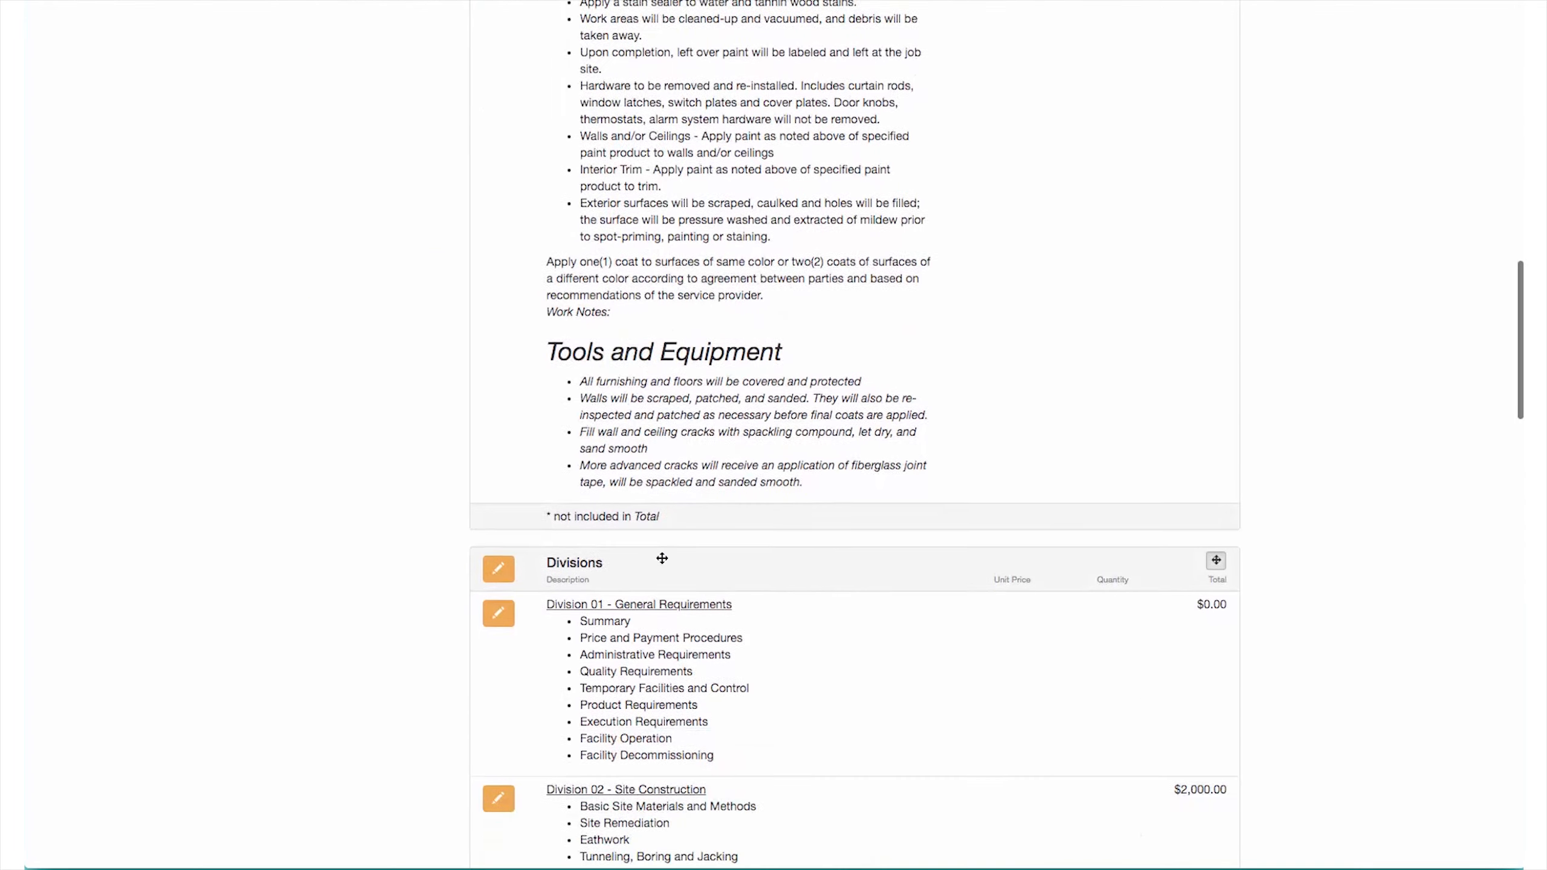
pyautogui.scroll(-2, 662, 558)
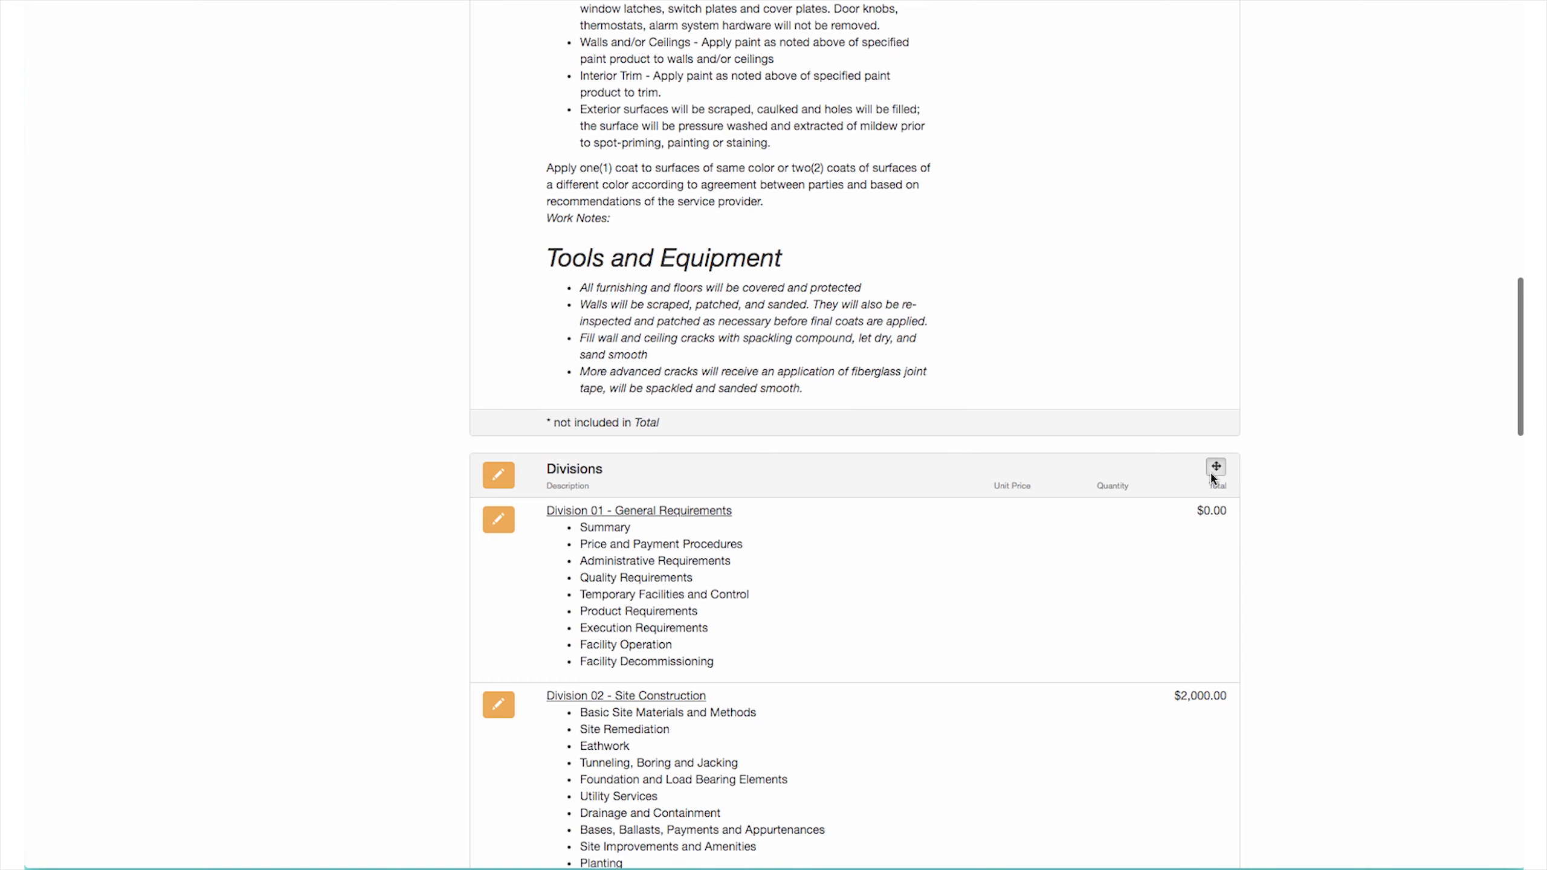
# Start a new project expense of type Labor and choose the vendor listed directly after Benjamin Moore Paint Store
pyautogui.scroll(-20, 1162, 497)
pyautogui.scroll(5, 1160, 497)
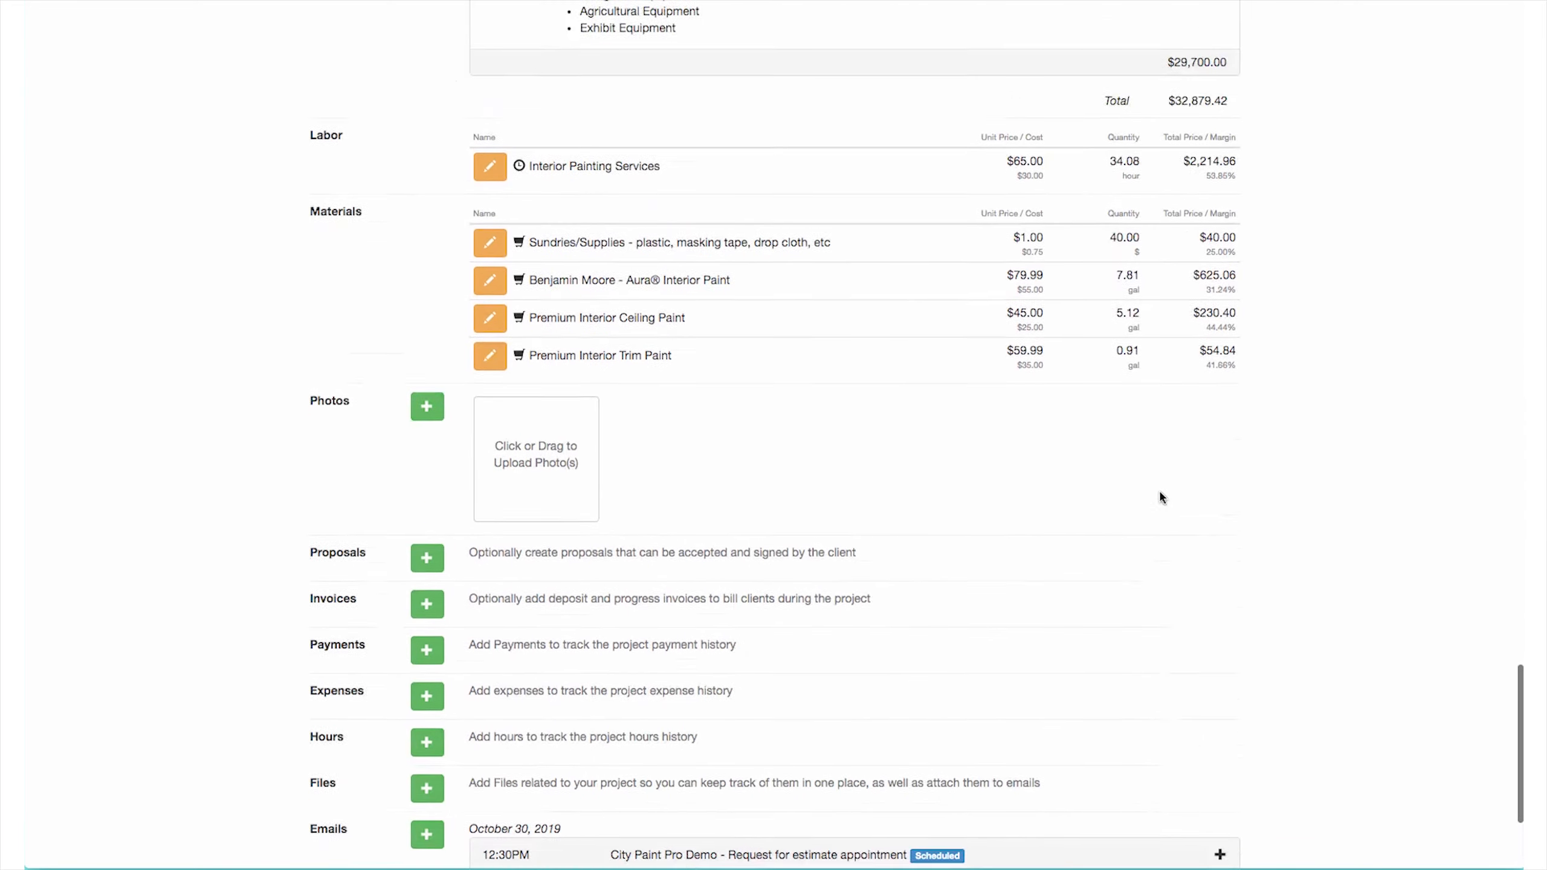
pyautogui.scroll(-1, 769, 457)
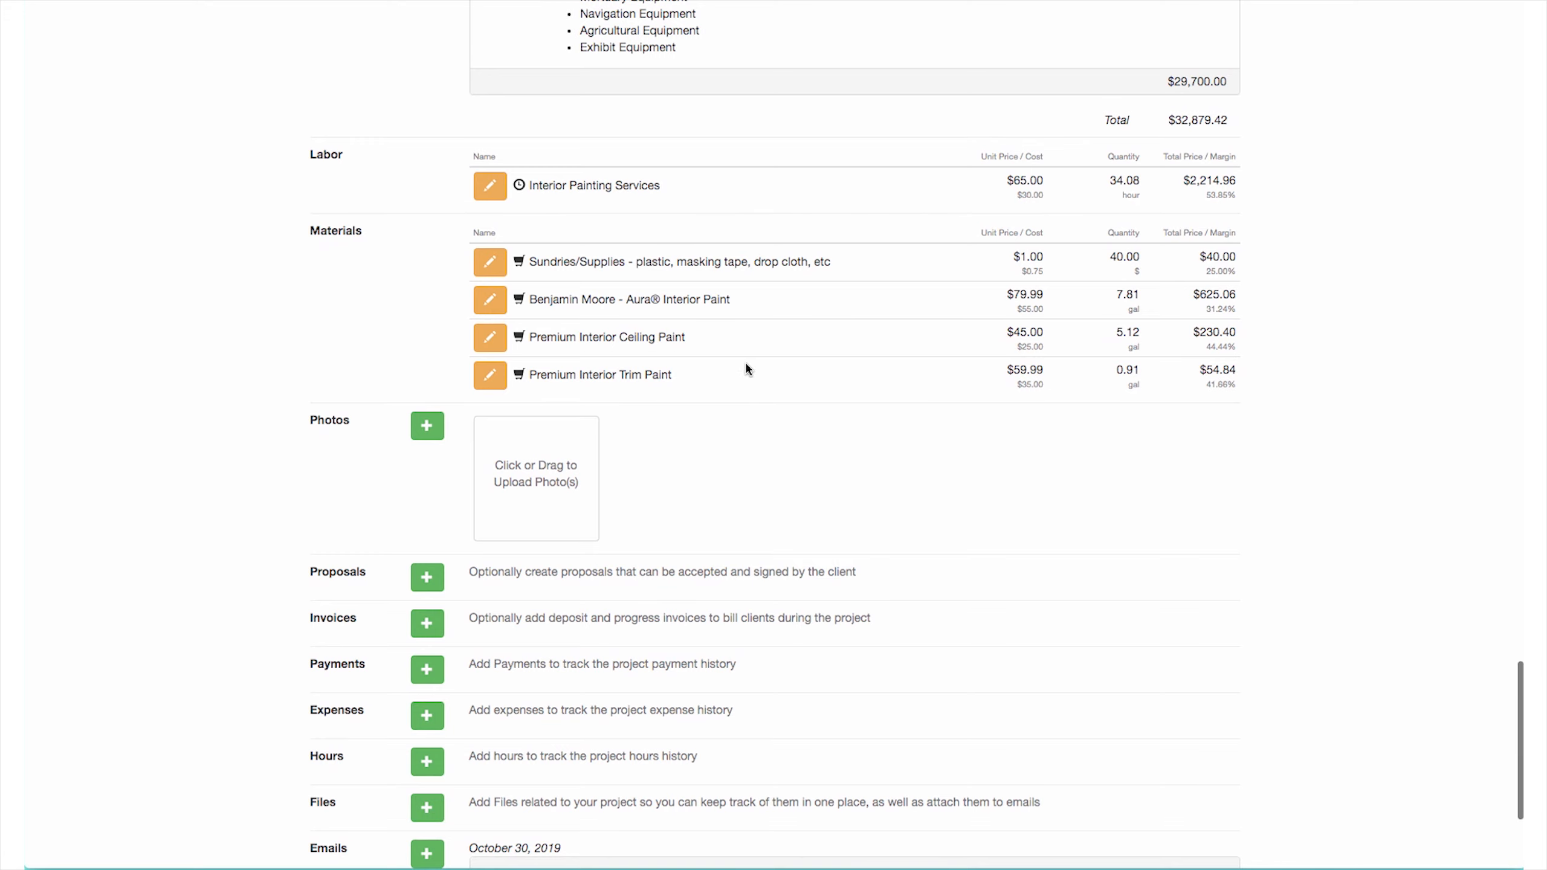
pyautogui.scroll(-5, 743, 369)
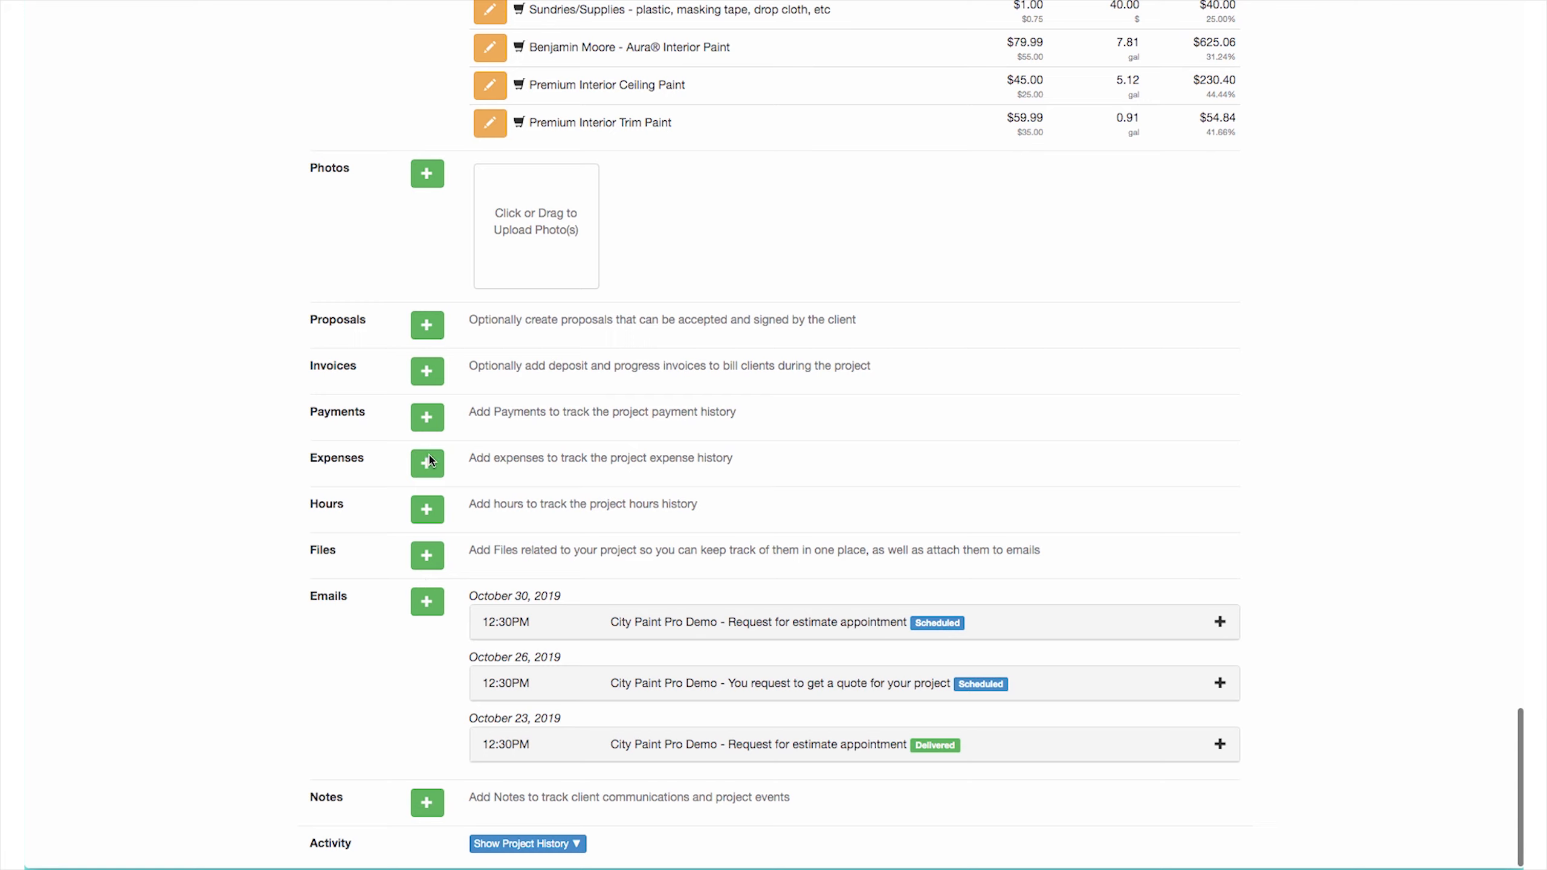
pyautogui.click(429, 464)
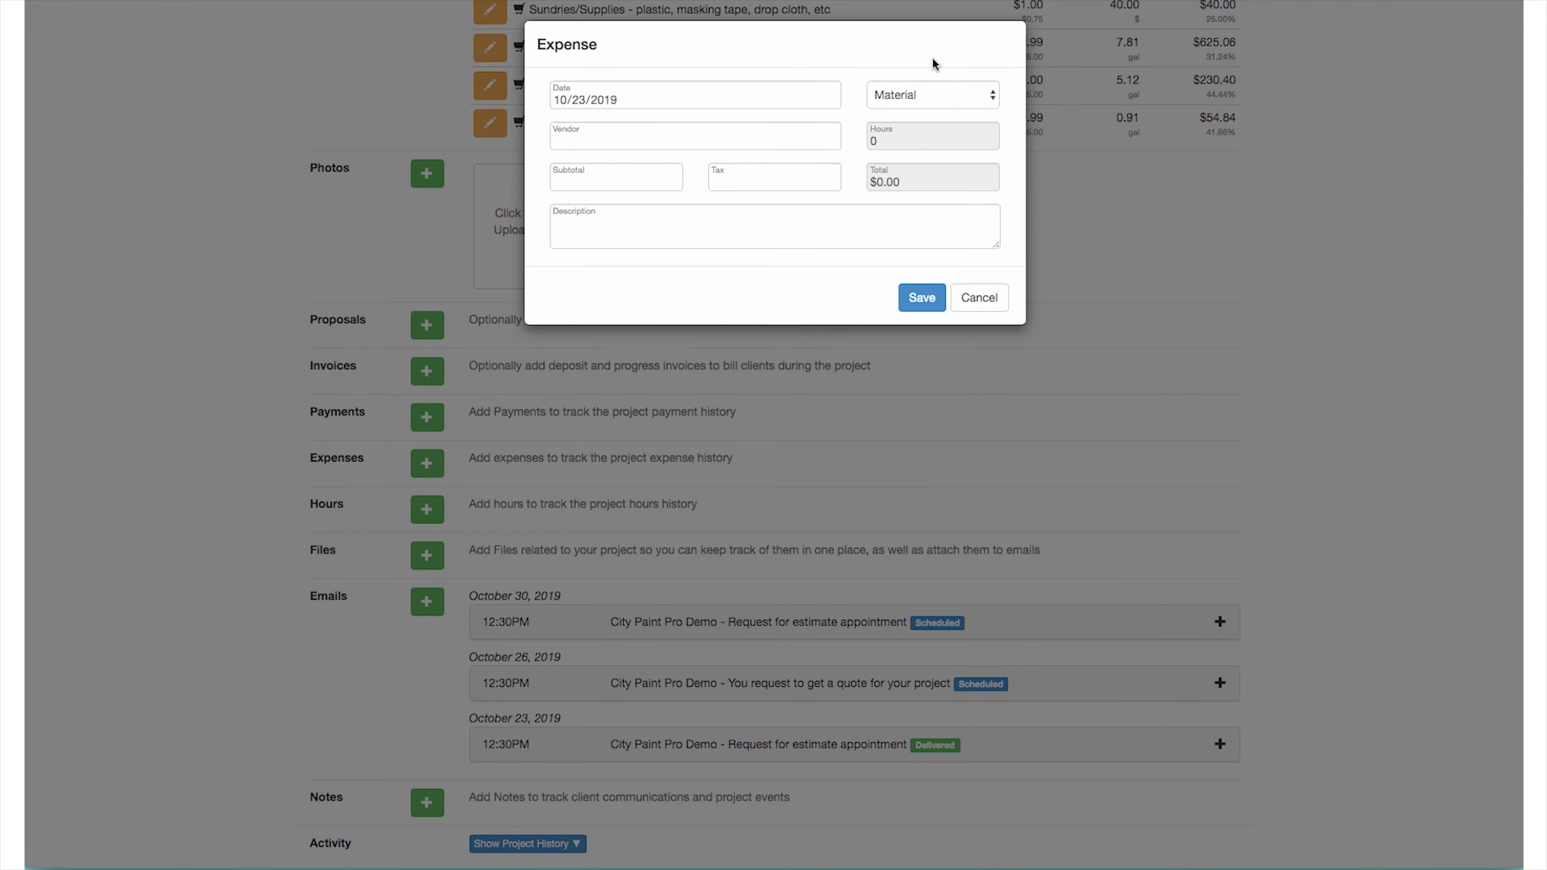
pyautogui.click(909, 97)
pyautogui.click(899, 112)
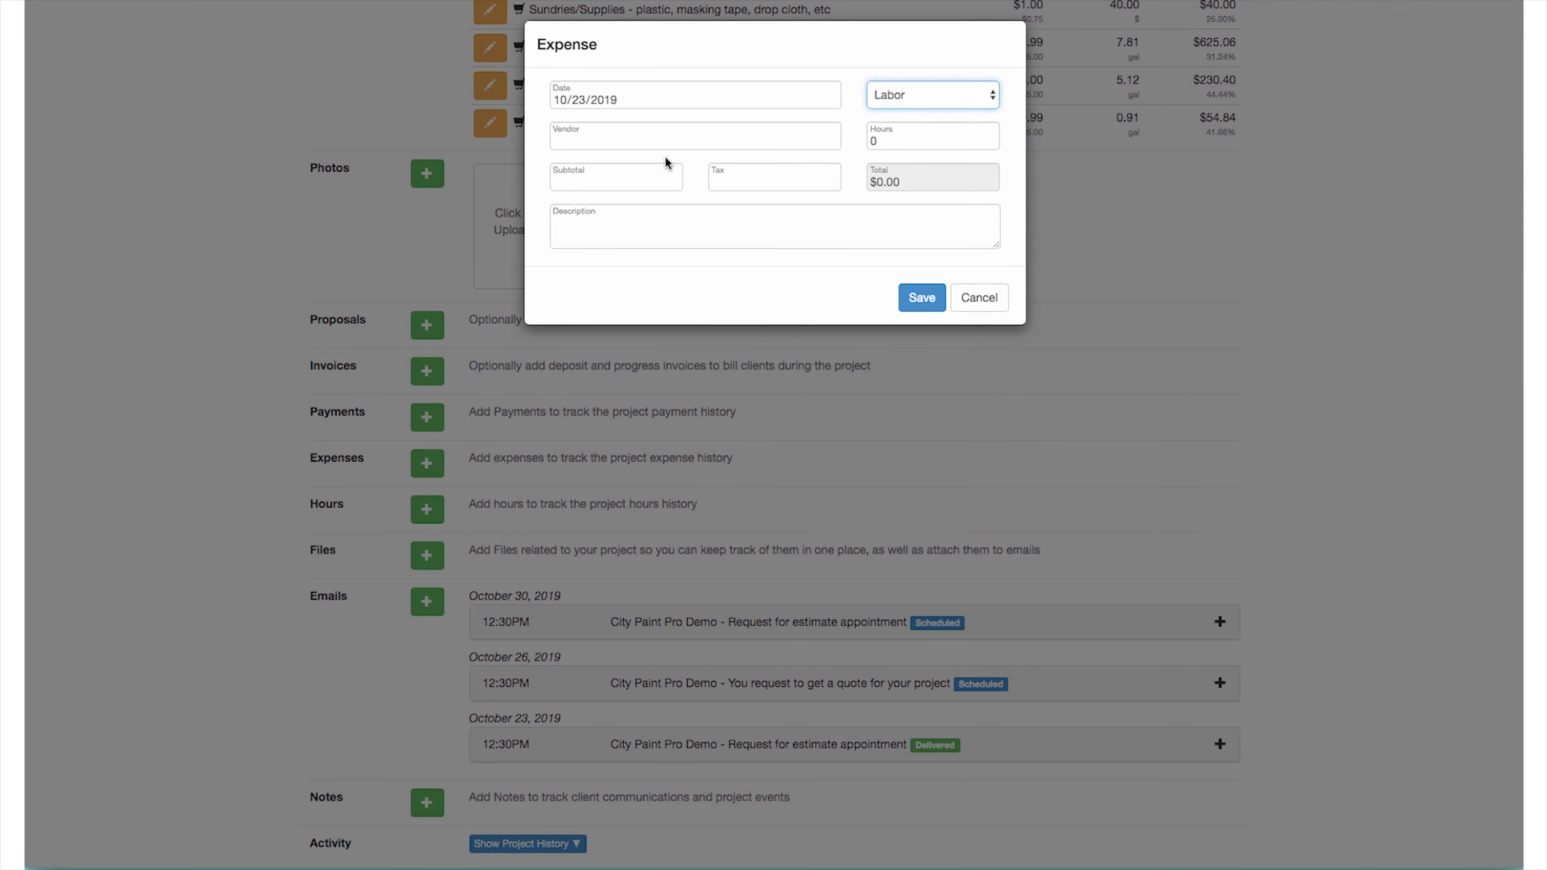
pyautogui.click(649, 133)
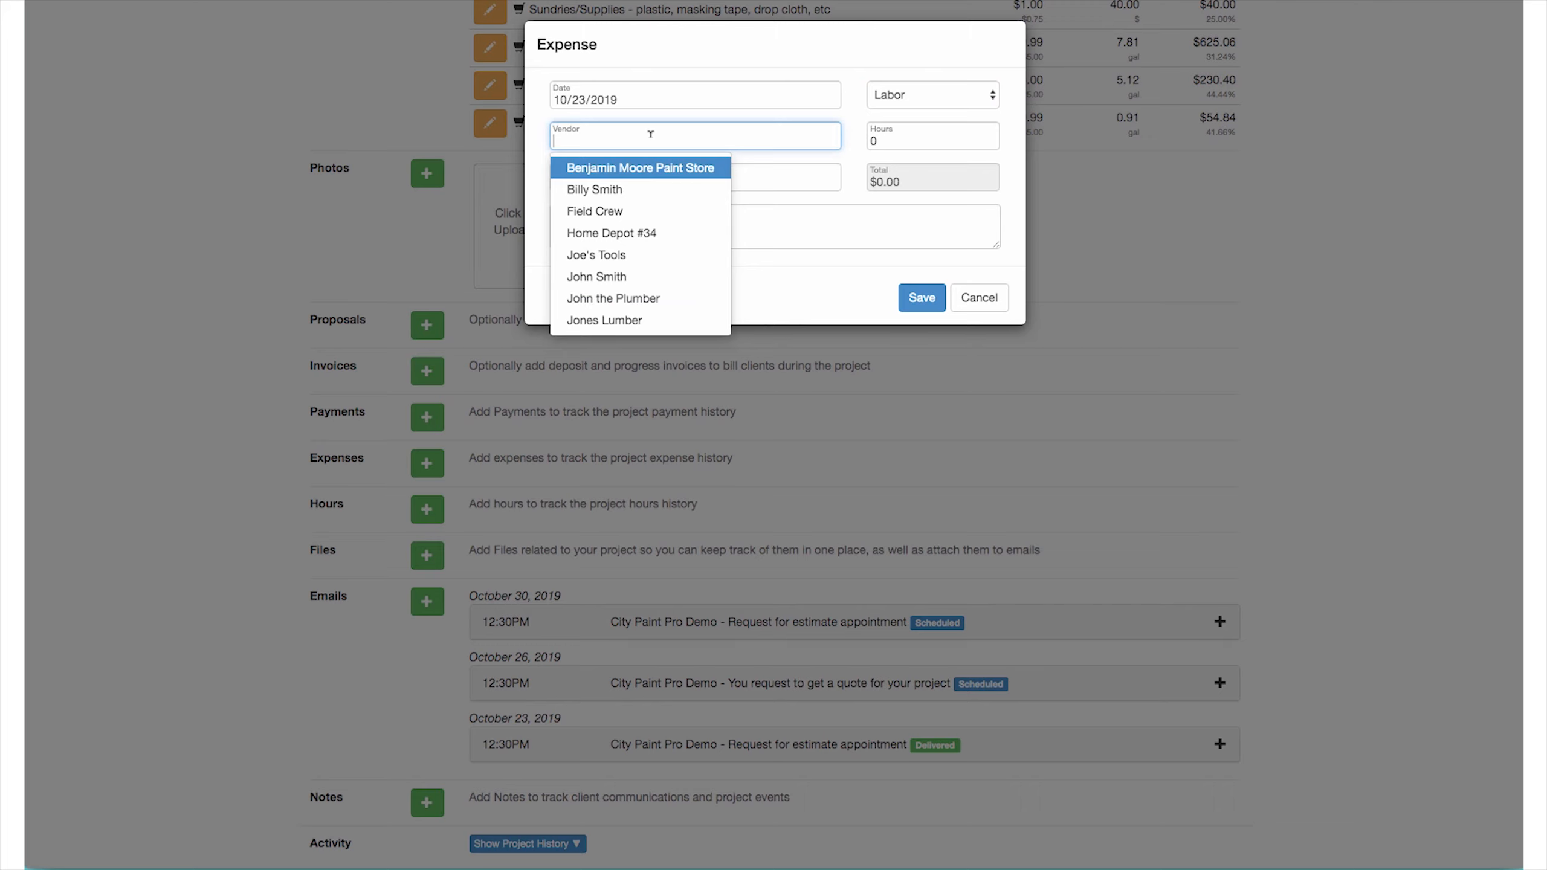
pyautogui.click(605, 194)
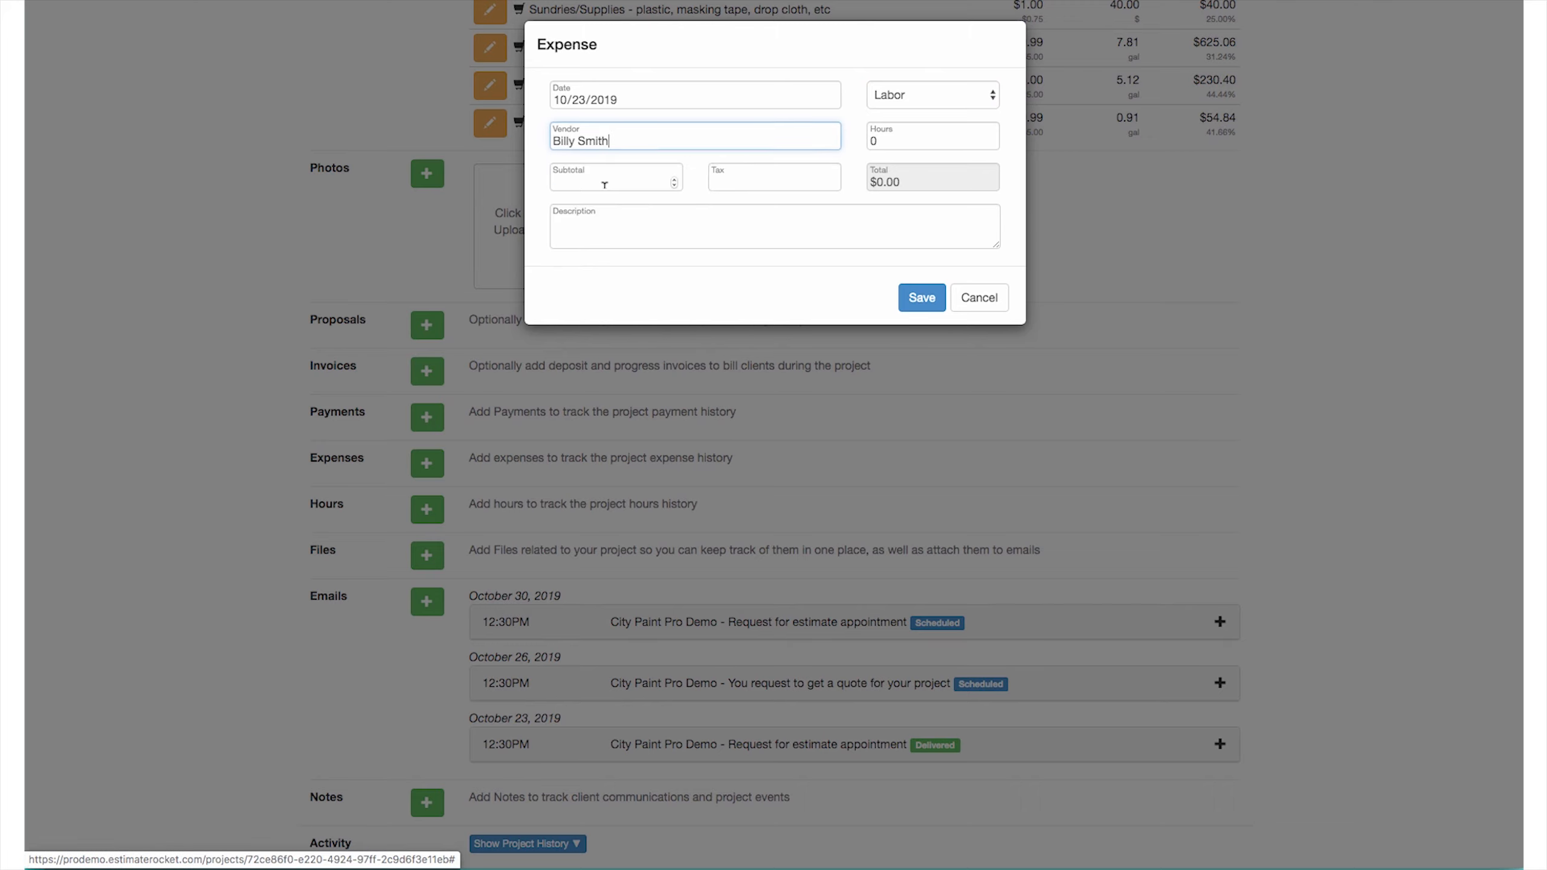
# Set the labor expense's subtotal to 4000 and its hours to 60, and save the expense
pyautogui.click(630, 182)
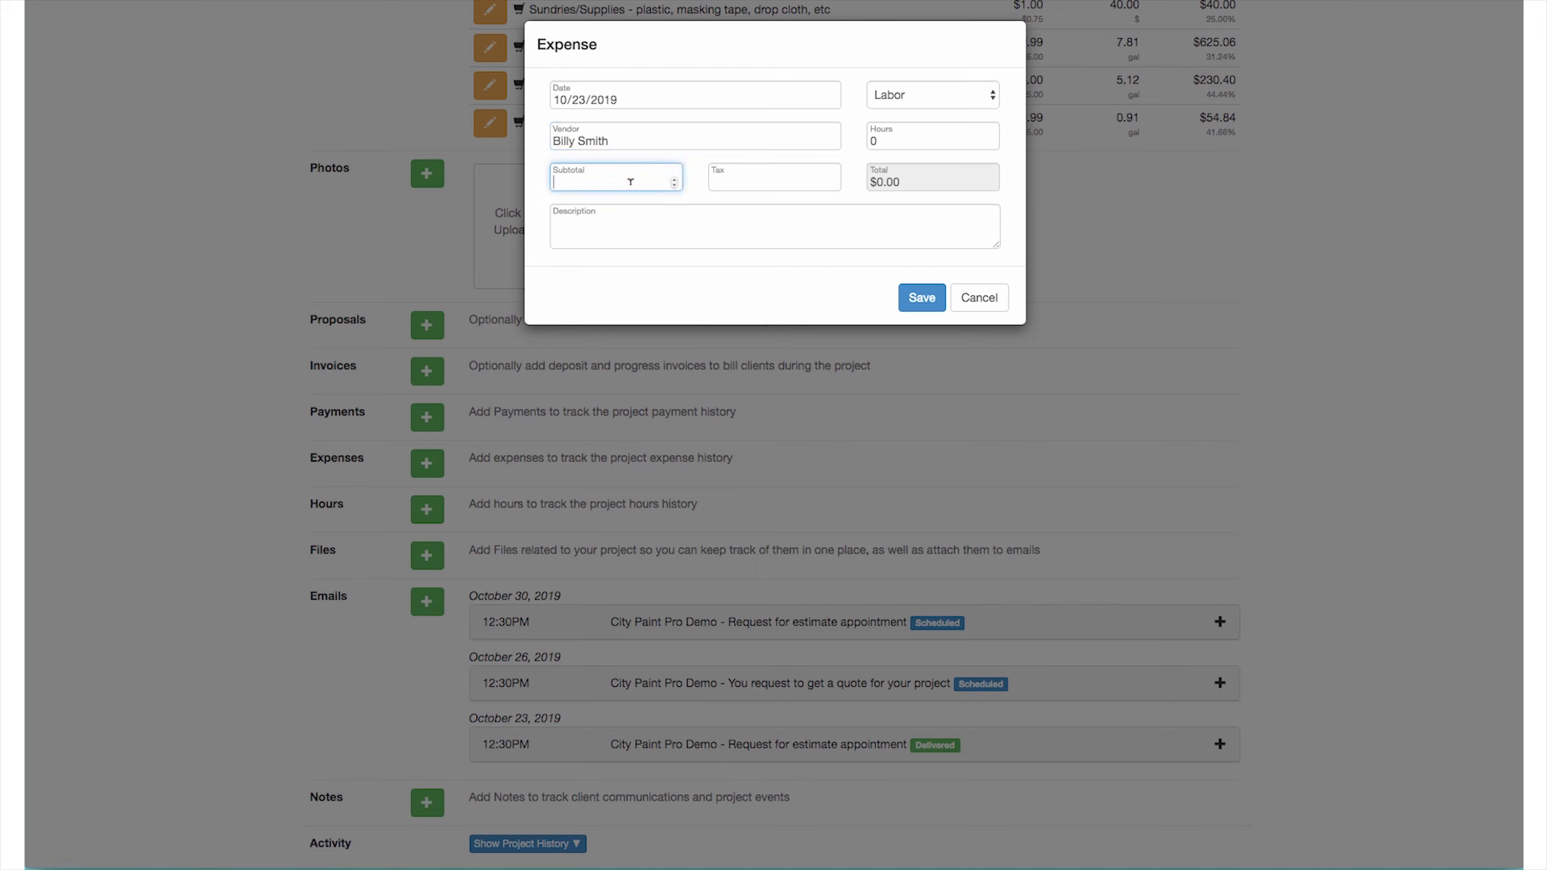
pyautogui.write('4000')
pyautogui.moveTo(876, 139); pyautogui.dragTo(865, 145)
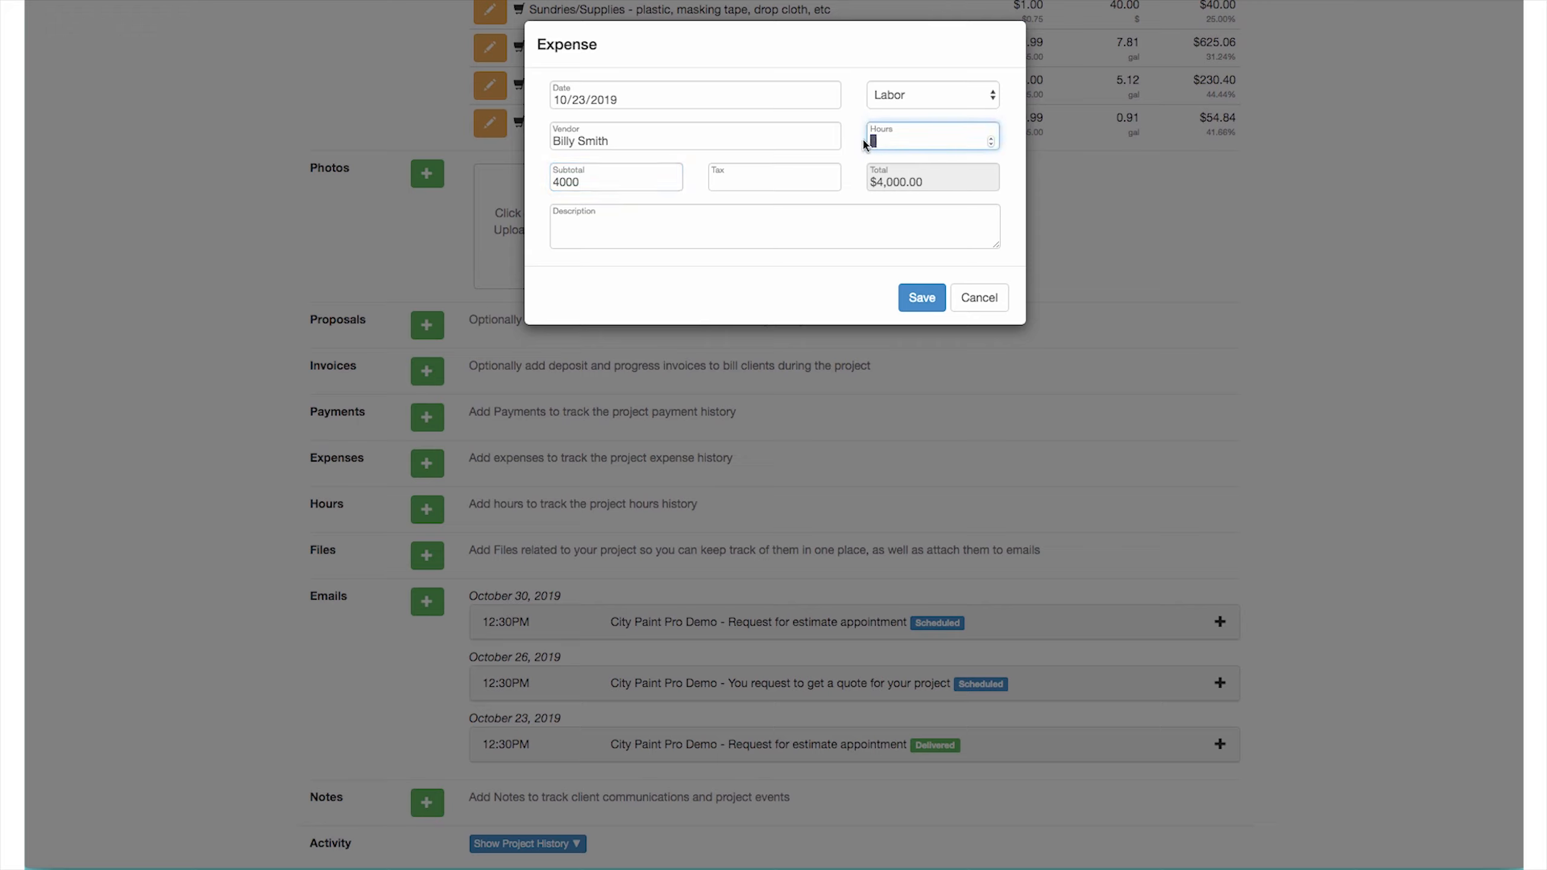
pyautogui.write('60')
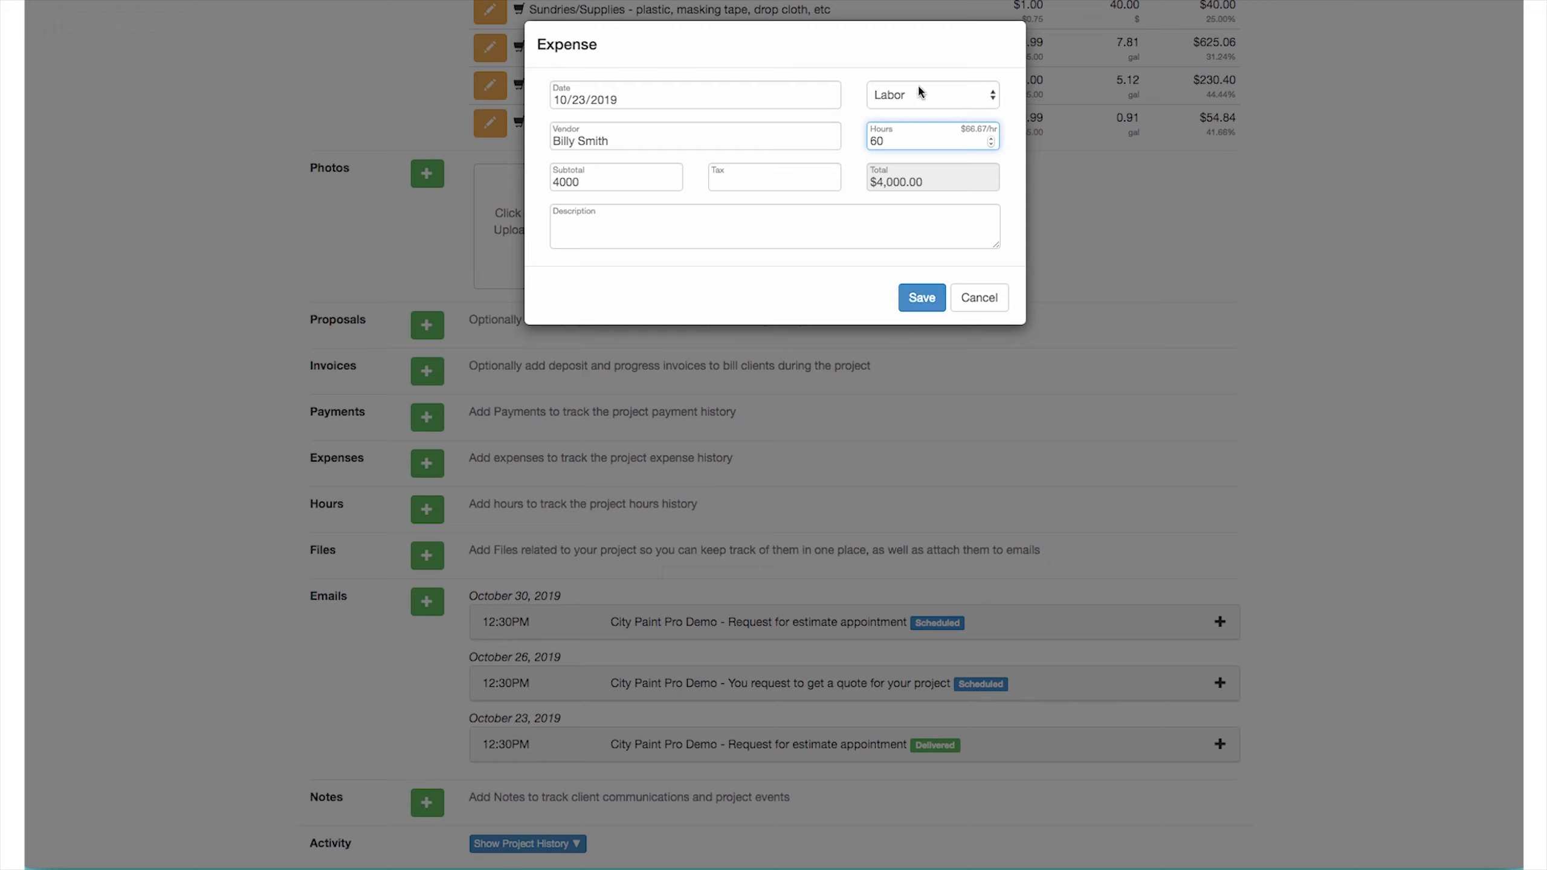
pyautogui.click(921, 300)
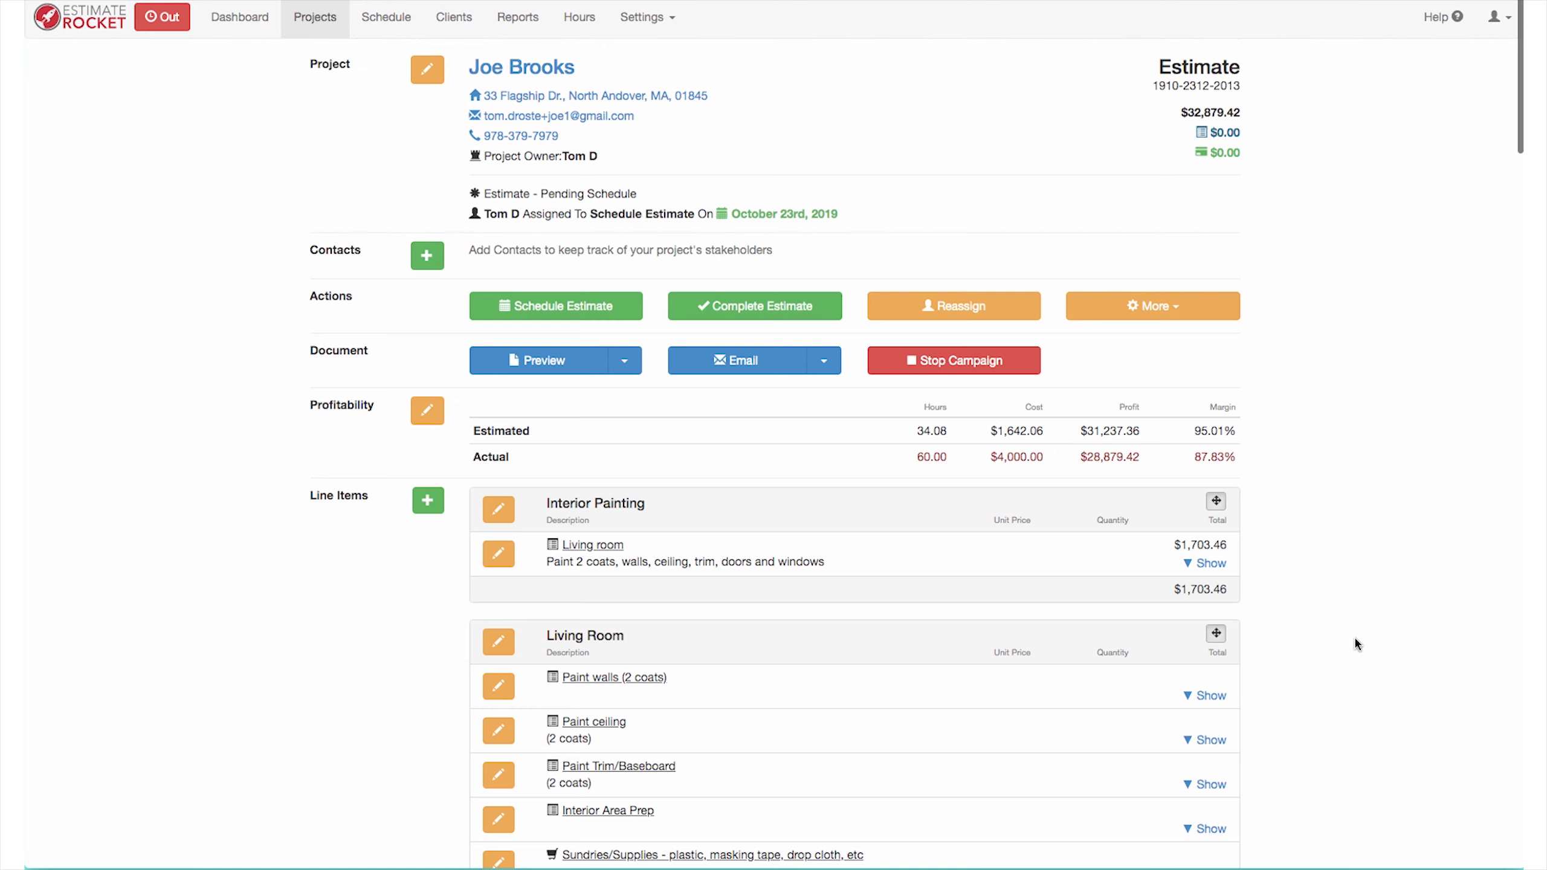
pyautogui.scroll(-5, 1363, 639)
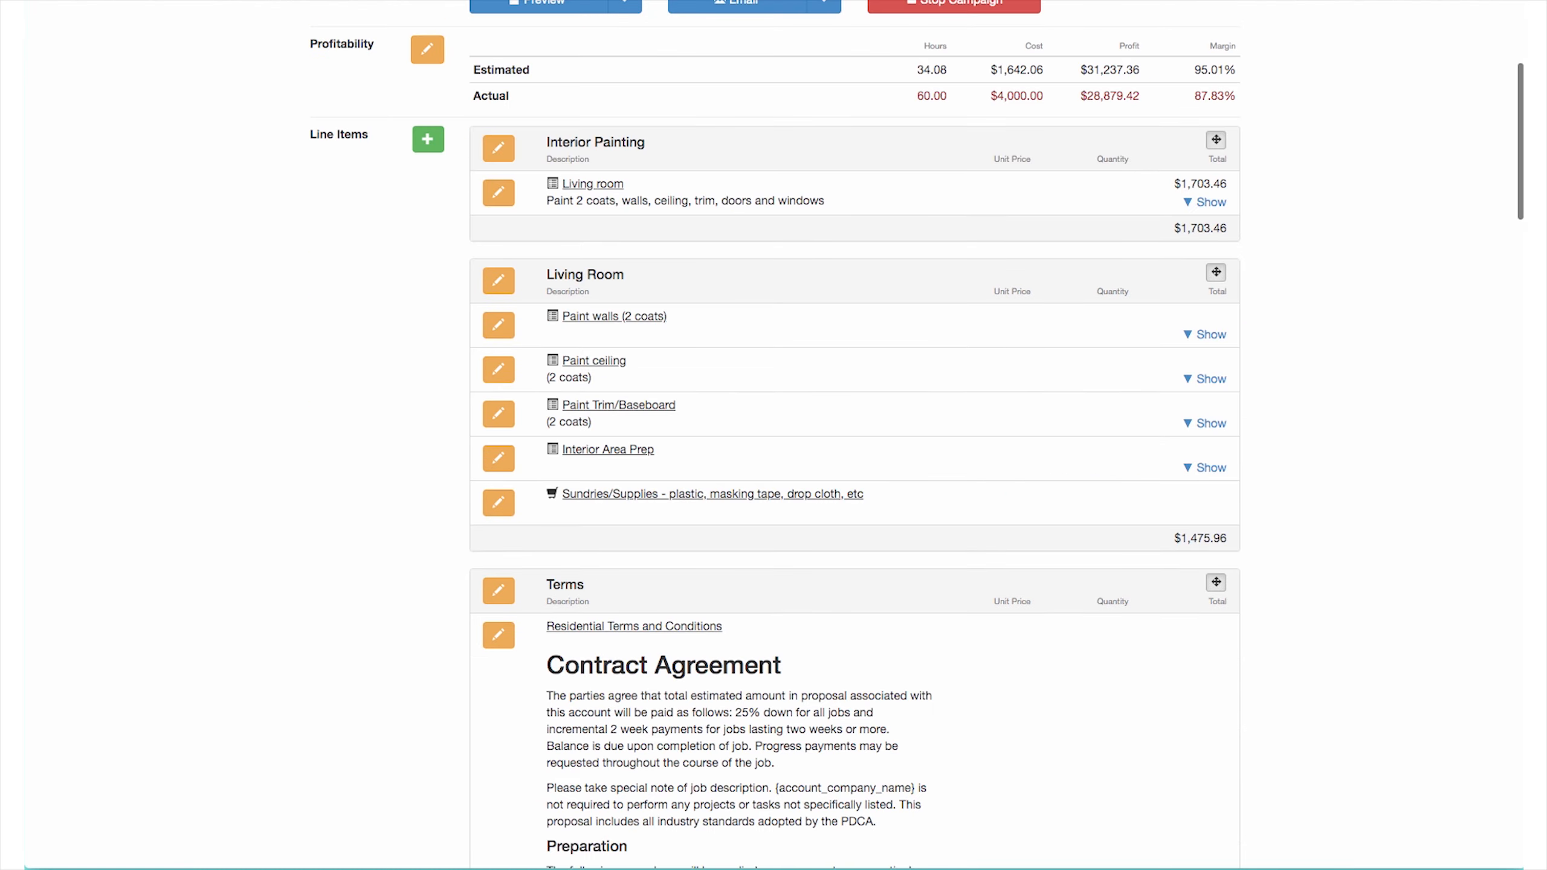